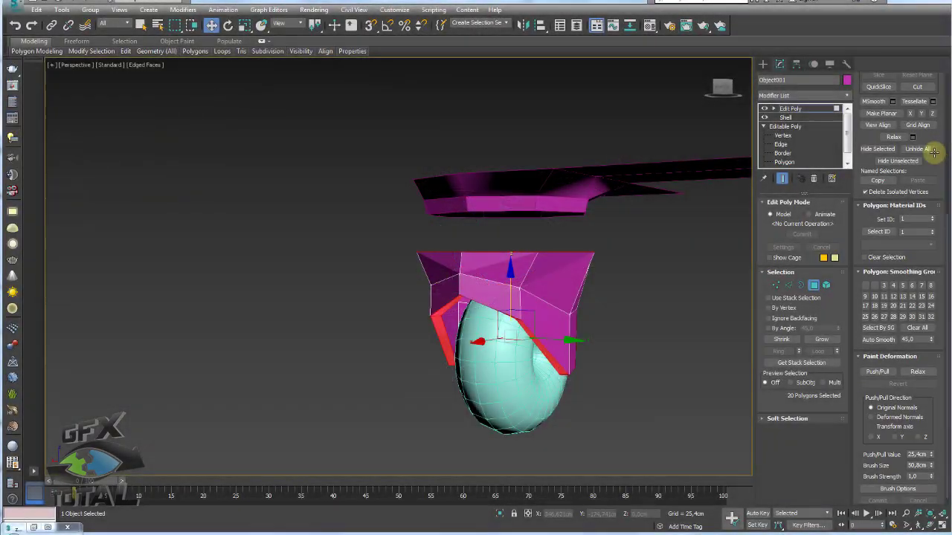
Clear the fork faces' smoothing groups, grow the selection to all 28 faces, and assign smoothing group 18.
scroll(914, 194, "down", 1)
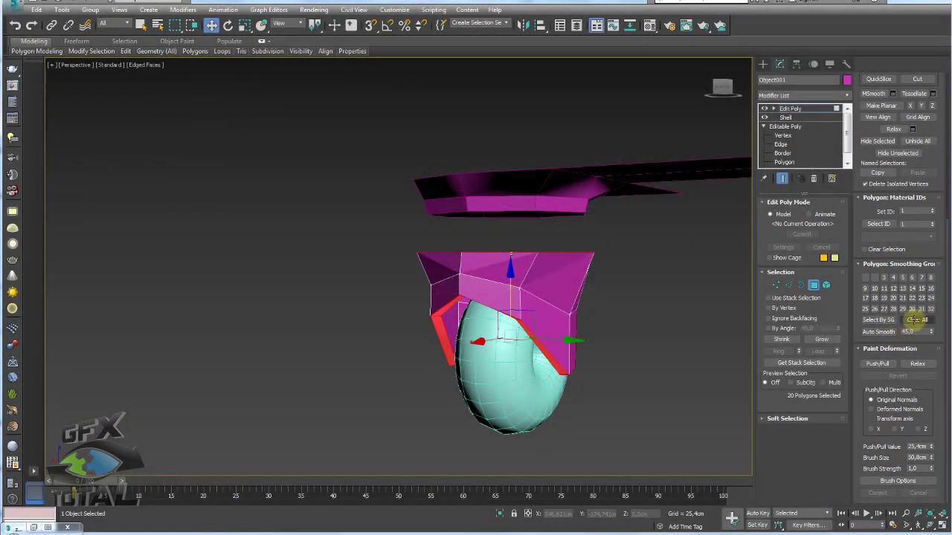
left_click(915, 320)
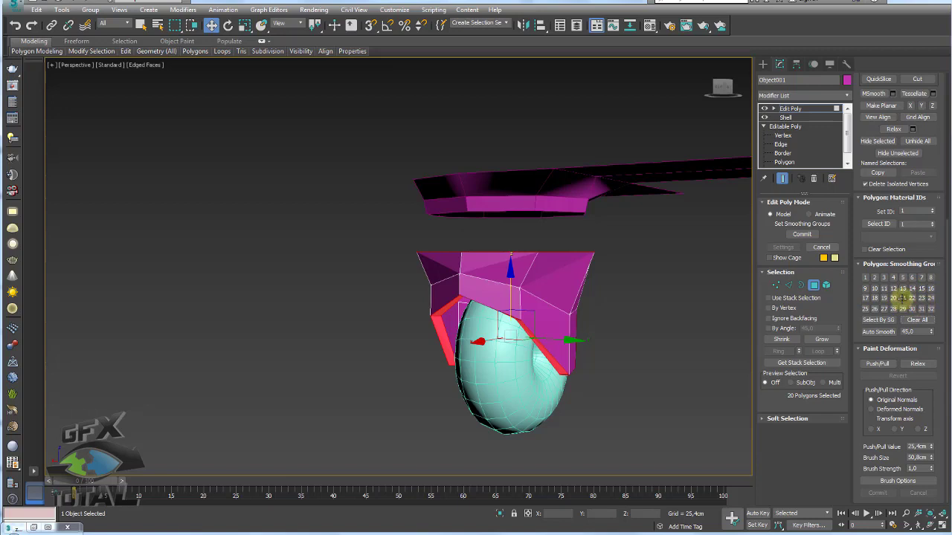
middle_click_drag(644, 304, 631, 314, "alt")
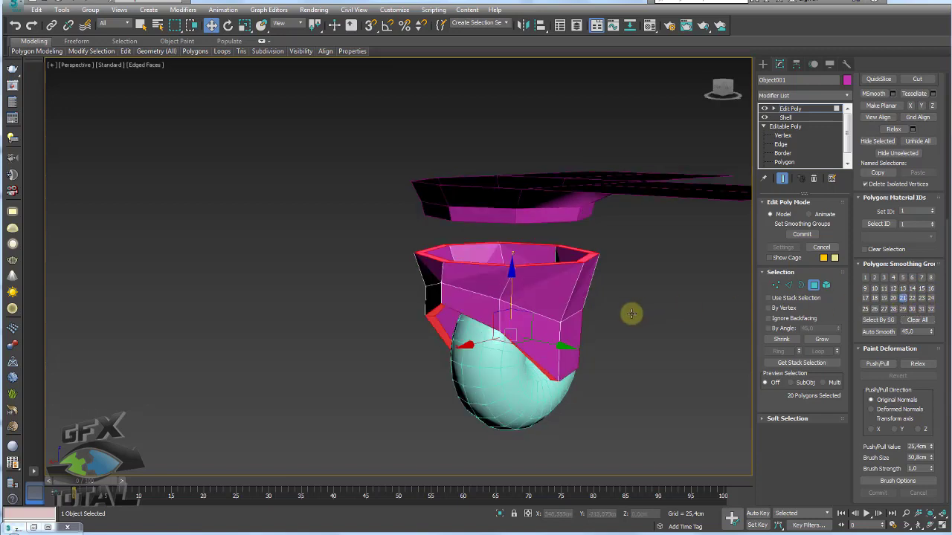
key("ctrl+a")
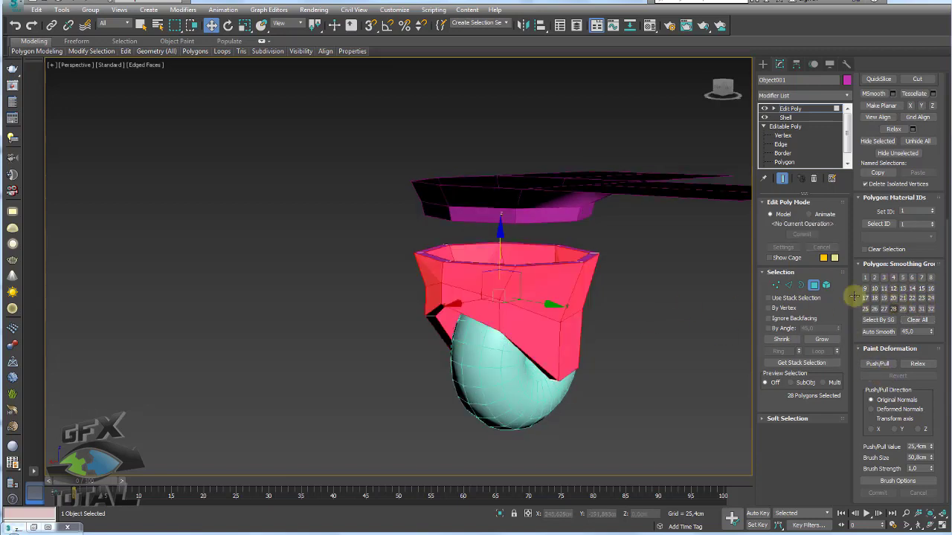
left_click(874, 297)
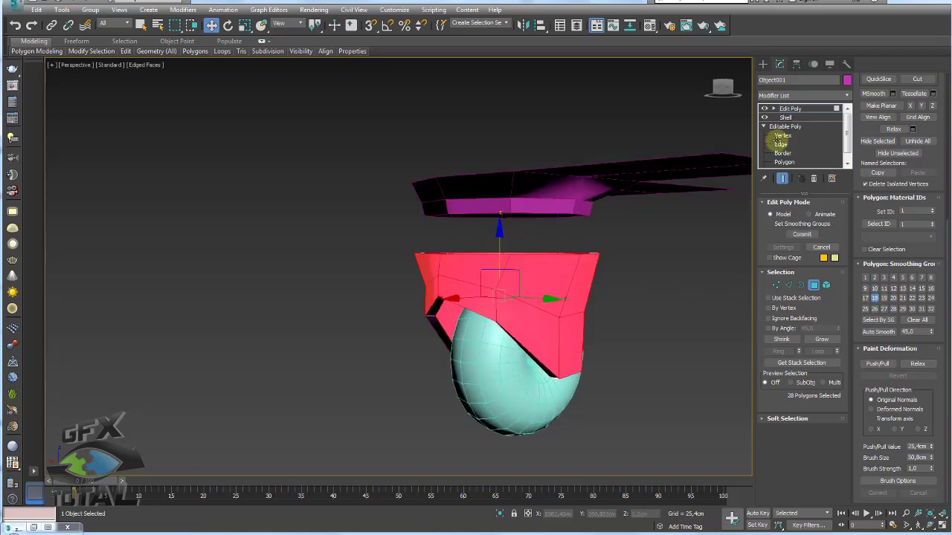
left_click(791, 109)
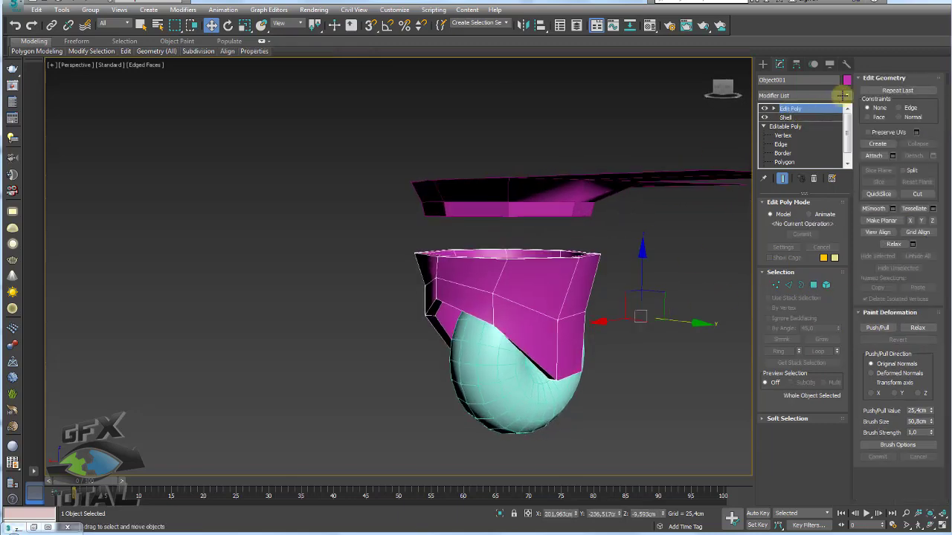
Add TurboSmooth to the fork at 2 iterations with Separate by Smoothing Groups, then hide its result.
left_click(846, 95)
left_click_drag(846, 114, 843, 414)
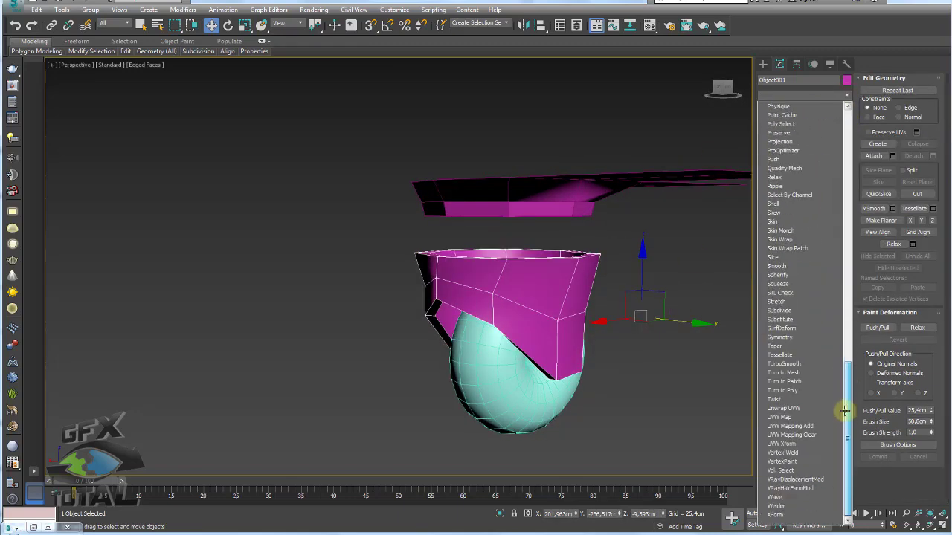
left_click(783, 364)
mouse_move(693, 357)
middle_mouse_down("alt")
mouse_move(518, 323)
mouse_move(480, 333)
mouse_move(578, 334)
mouse_move(577, 325)
middle_mouse_up("alt")
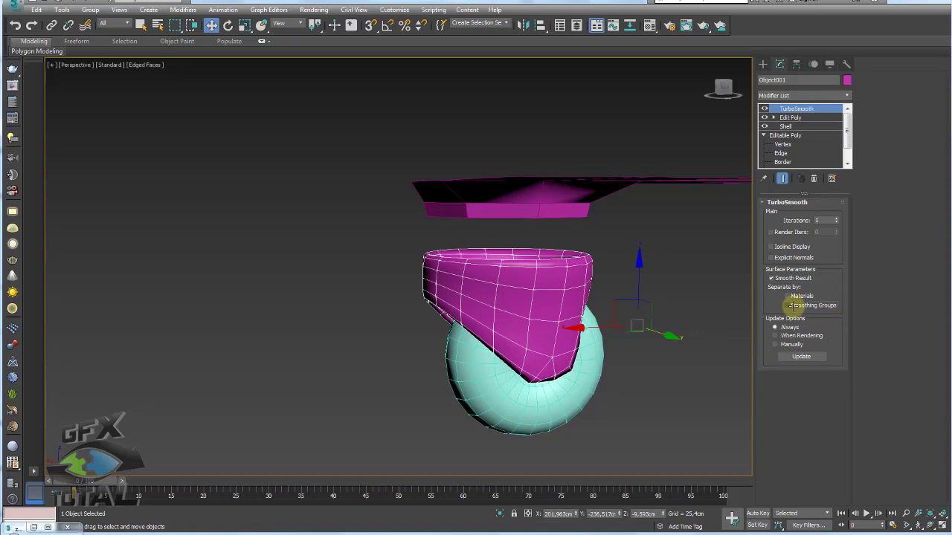
left_click(792, 305)
mouse_move(612, 323)
middle_mouse_down("alt")
mouse_move(662, 323)
mouse_move(851, 228)
middle_mouse_up("alt")
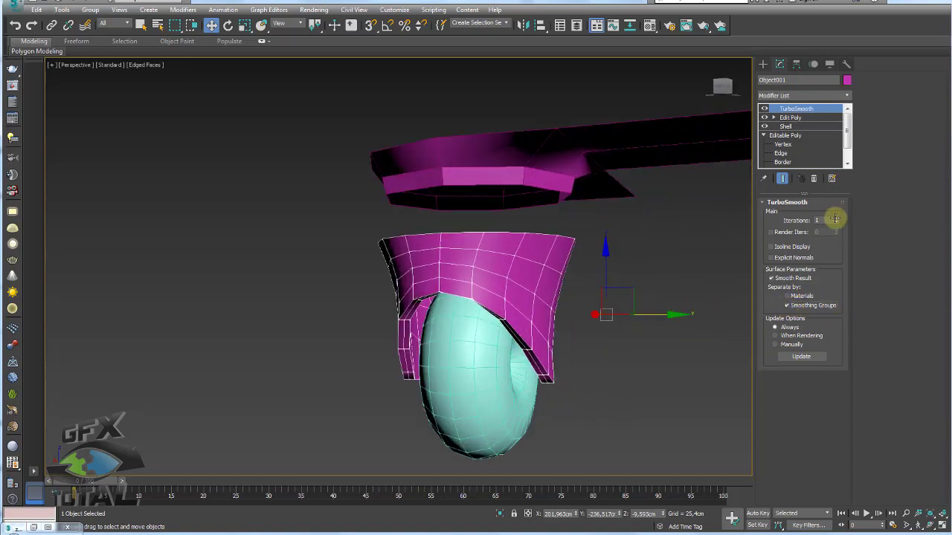
left_click(835, 218)
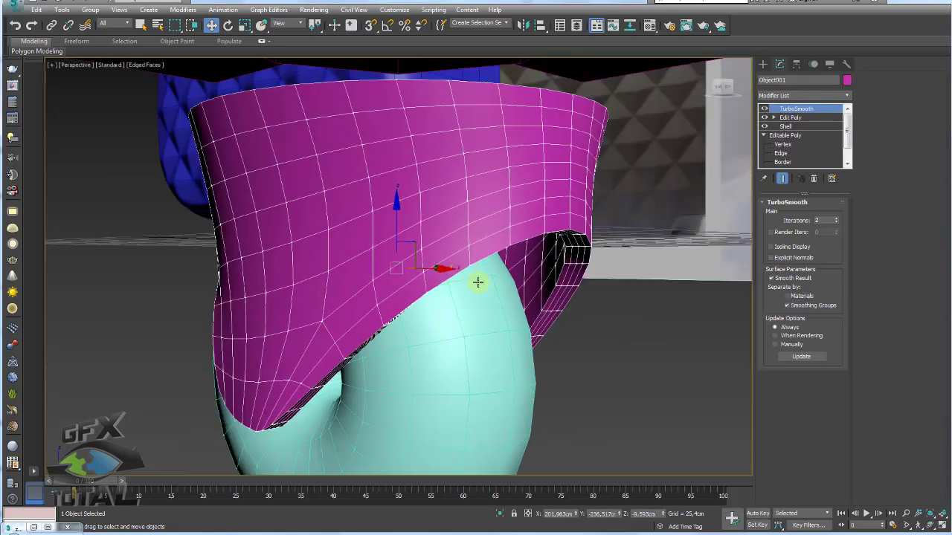
mouse_move(477, 282)
middle_mouse_down("alt")
mouse_move(458, 257)
mouse_move(433, 263)
mouse_move(512, 278)
mouse_move(461, 342)
mouse_move(556, 313)
mouse_move(600, 259)
mouse_move(751, 128)
middle_mouse_up("alt")
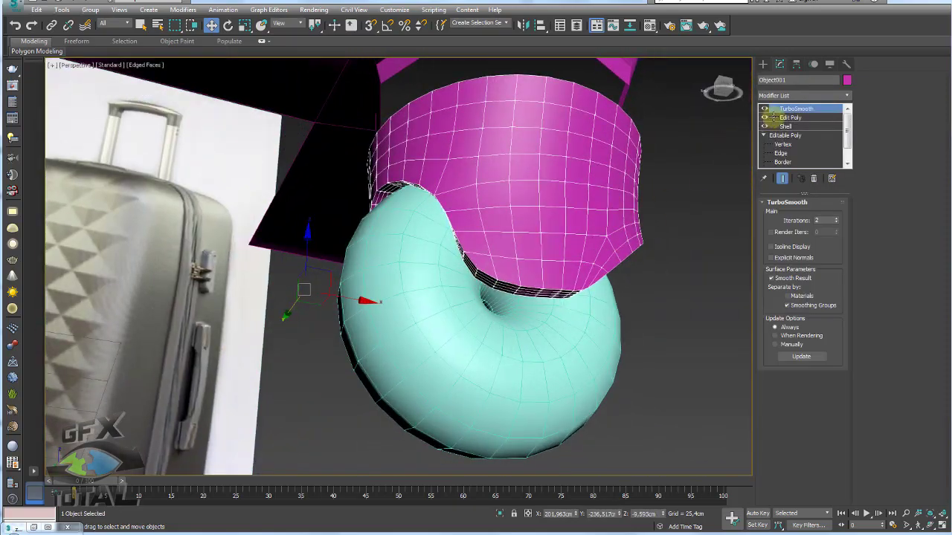
left_click(765, 109)
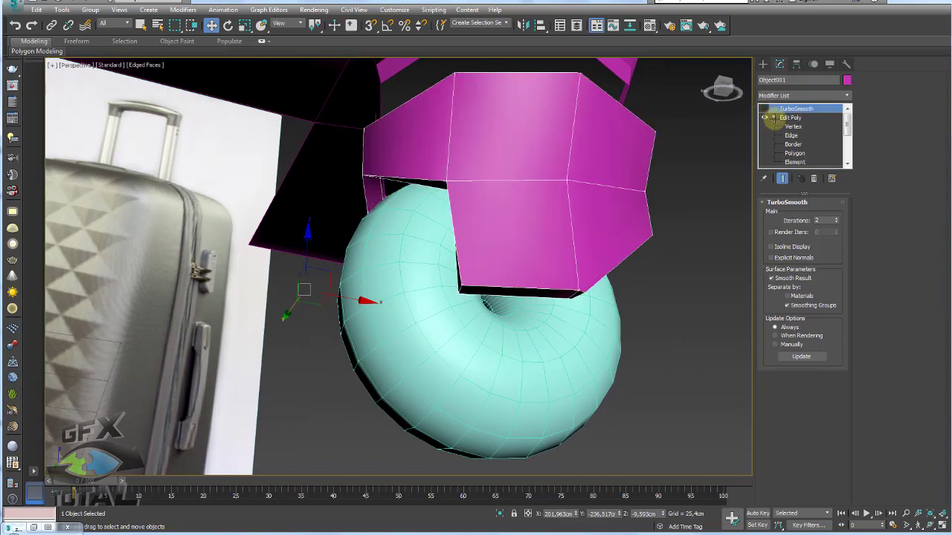
Target Weld the fork's stray corner vertex onto the vertex below it.
left_click(794, 152)
left_click(538, 296)
mouse_move(539, 296)
middle_mouse_down("alt")
mouse_move(548, 282)
mouse_move(573, 285)
middle_mouse_up("alt")
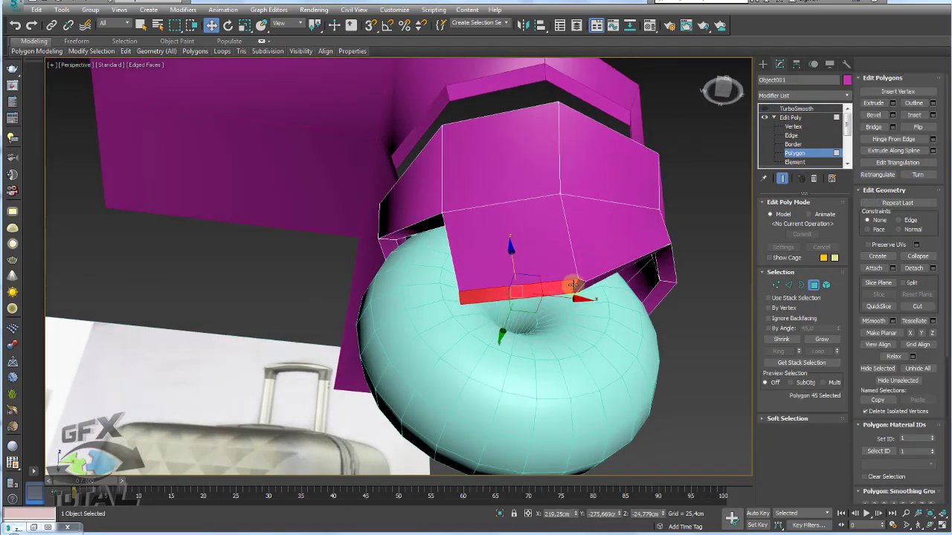
scroll(576, 288, "up", 4)
left_click(775, 285)
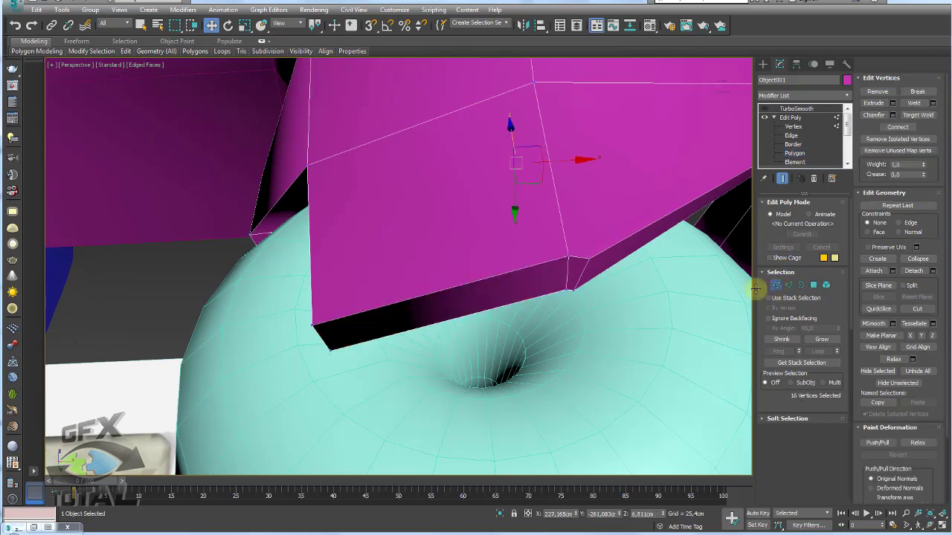
left_click(917, 114)
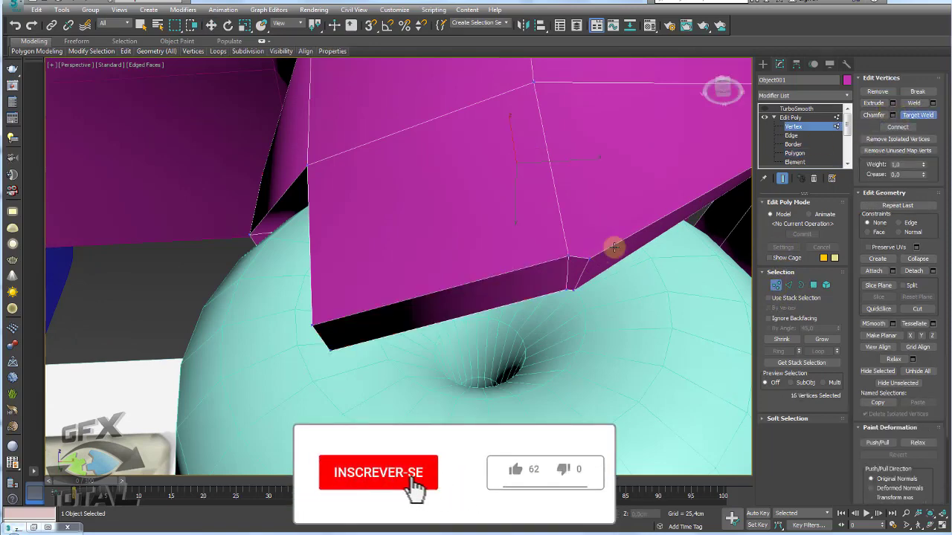
left_click(566, 256)
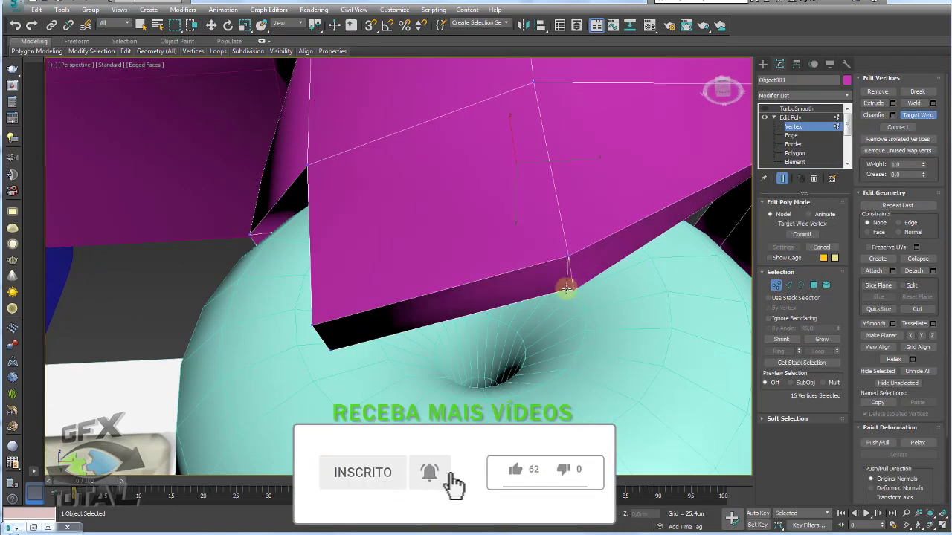
left_click(568, 290)
Target Weld the band-corner vertex onto its lower neighbouring vertex.
middle_click_drag(595, 308, 419, 339, "alt")
scroll(558, 361, "up", 2)
scroll(601, 374, "up", 2)
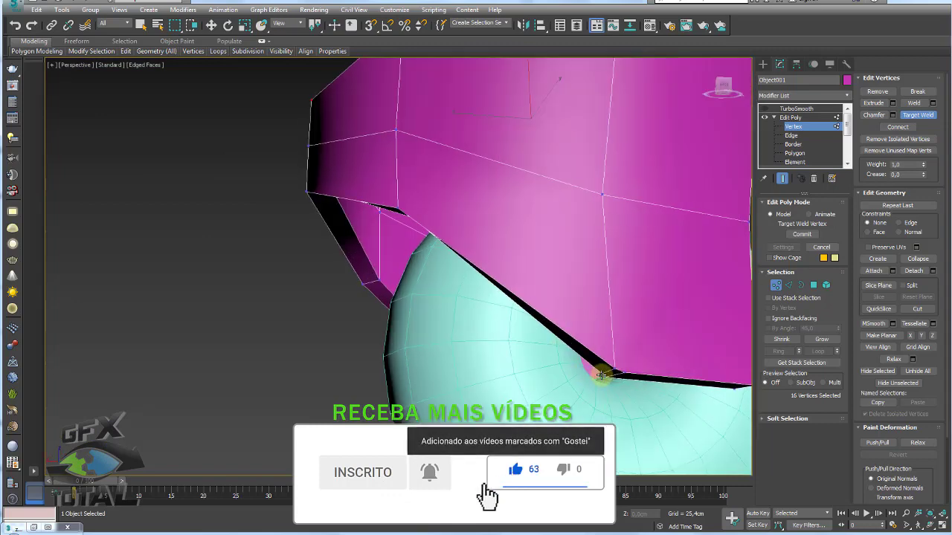
scroll(529, 342, "up", 3)
scroll(490, 293, "up", 3)
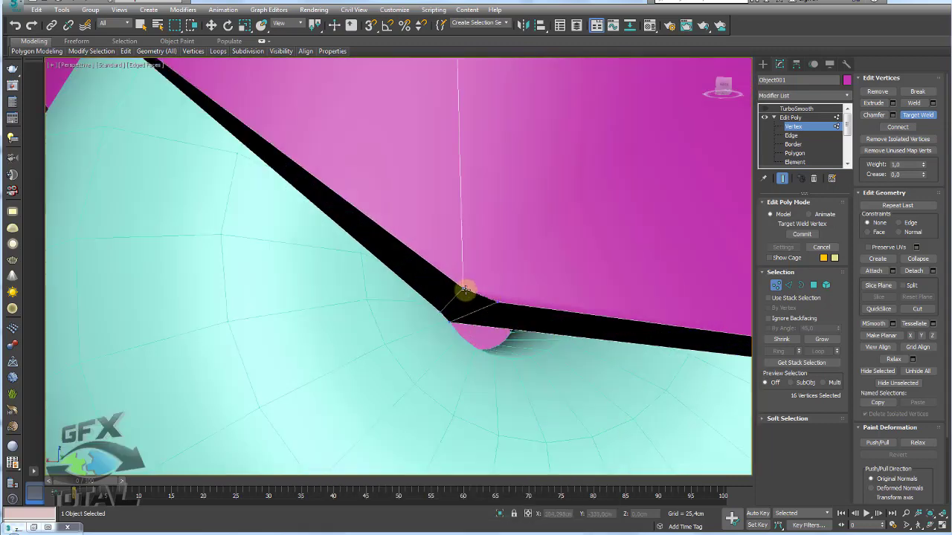
left_click(465, 289)
left_click(449, 324)
scroll(455, 312, "down", 3)
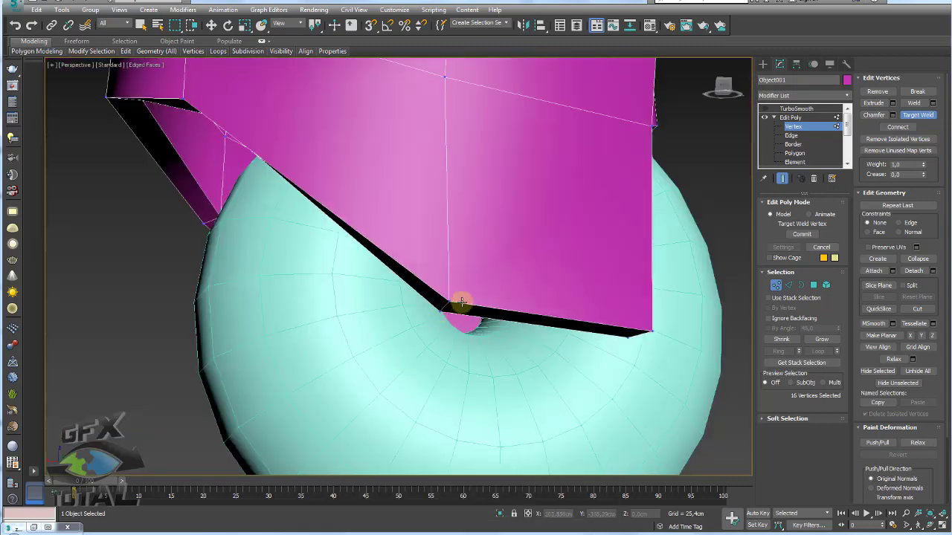
scroll(464, 301, "down", 2)
key("w")
Put the fork's two bottom polygons in smoothing group 22 and re-enable TurboSmooth display.
left_click(810, 285)
mouse_move(548, 269)
middle_mouse_down("alt")
mouse_move(497, 248)
mouse_move(429, 161)
mouse_move(726, 324)
middle_mouse_up("alt")
left_click(391, 173)
scroll(913, 385, "down", 2)
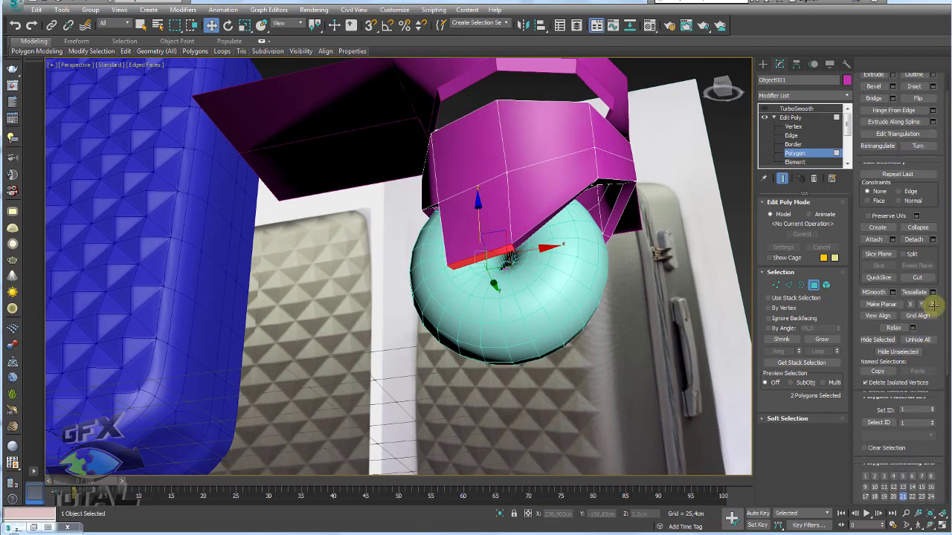
scroll(903, 312, "down", 3)
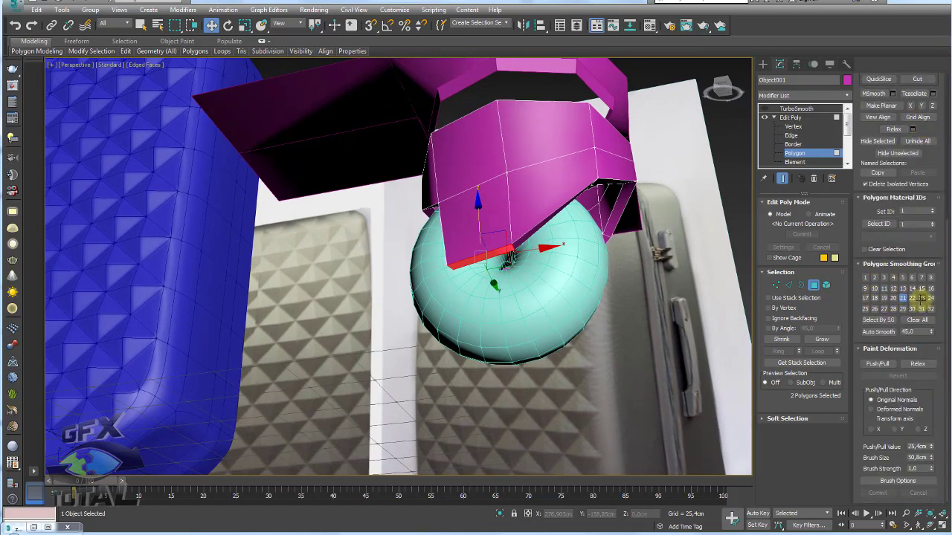
left_click(911, 298)
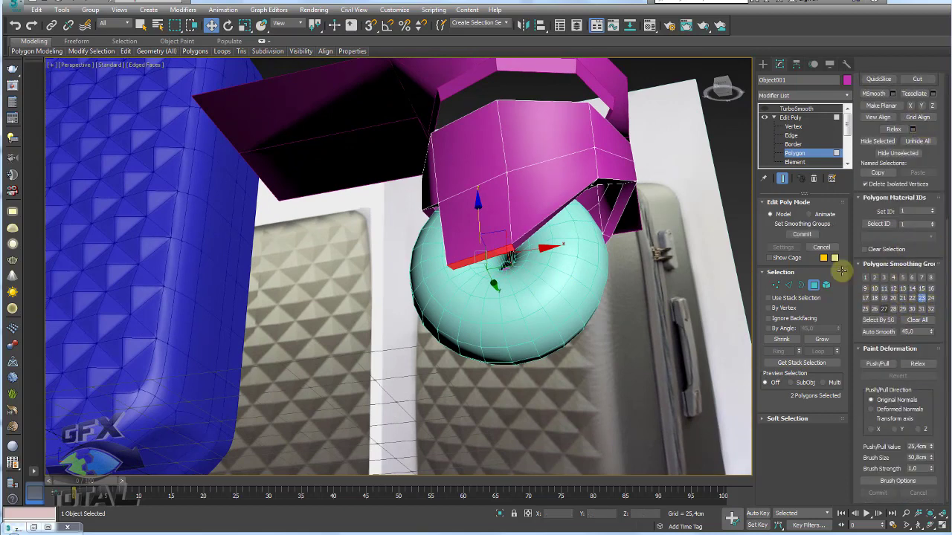
left_click(795, 108)
Select the caster's mounting plate, Box001.
left_click(764, 108)
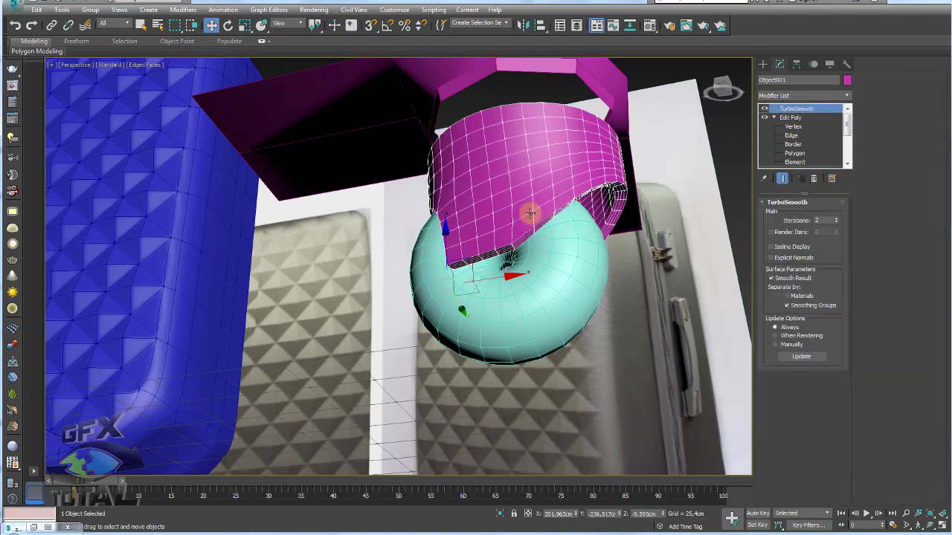
scroll(541, 222, "down", 5)
left_click(644, 268)
mouse_move(601, 250)
middle_mouse_down("alt")
mouse_move(542, 270)
mouse_move(561, 301)
middle_mouse_up("alt")
scroll(562, 301, "up", 3)
scroll(562, 212, "up", 2)
left_click(563, 203)
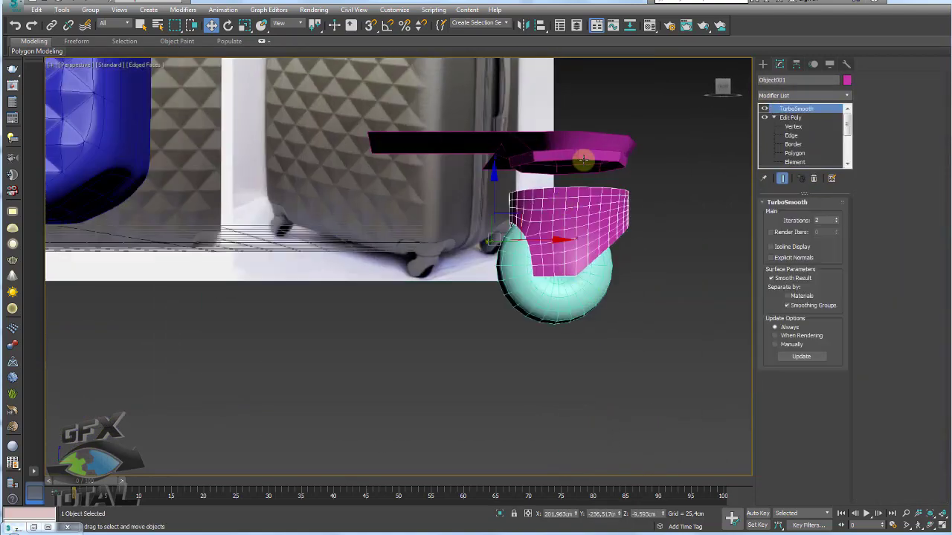
left_click(581, 152)
mouse_move(581, 152)
middle_mouse_down("alt")
mouse_move(633, 240)
mouse_move(644, 295)
mouse_move(594, 249)
mouse_move(594, 258)
middle_mouse_up("alt")
Shift-drag the plate's bottom border down on Z, adding a ring of faces toward the fork.
left_click(794, 285)
left_click(609, 279)
left_click_drag(595, 258, 594, 286, "shift")
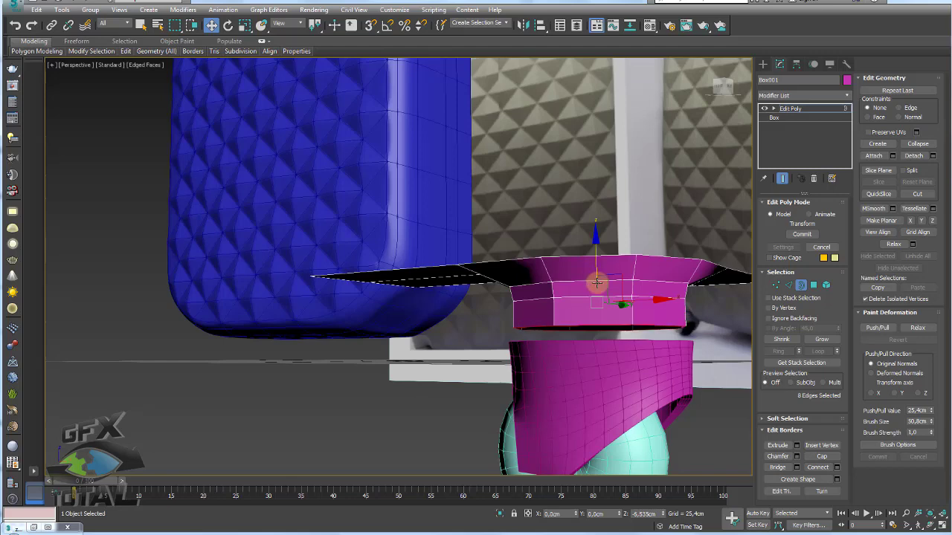
middle_click_drag(594, 287, 596, 312, "alt")
key("e")
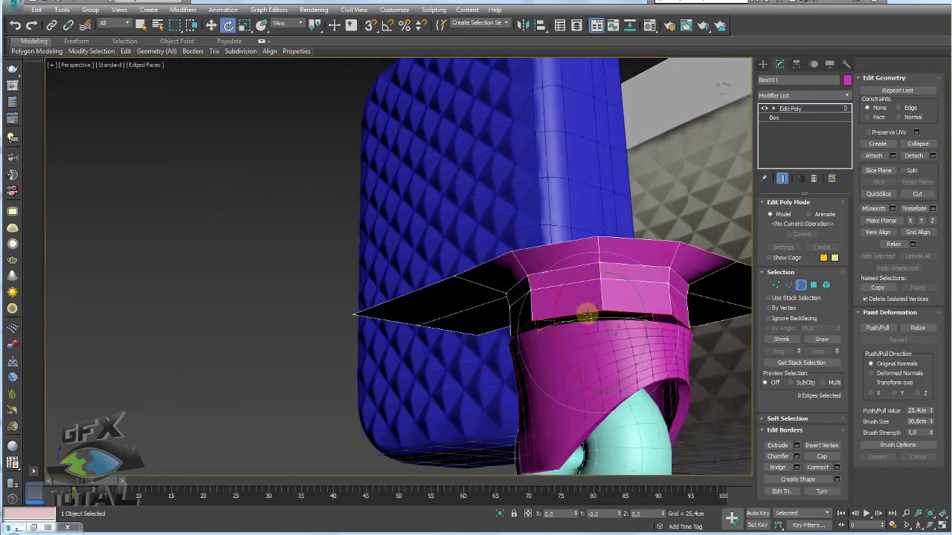
key("r")
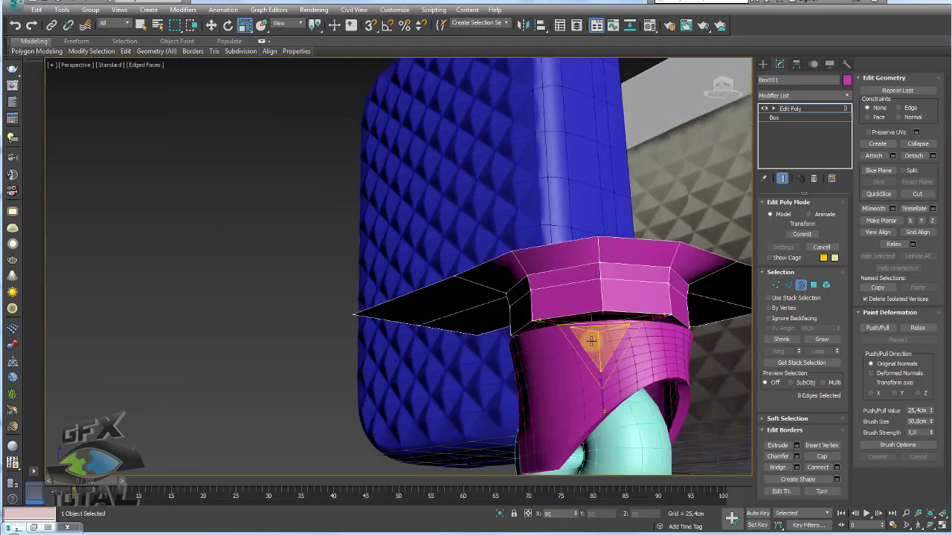
key("w")
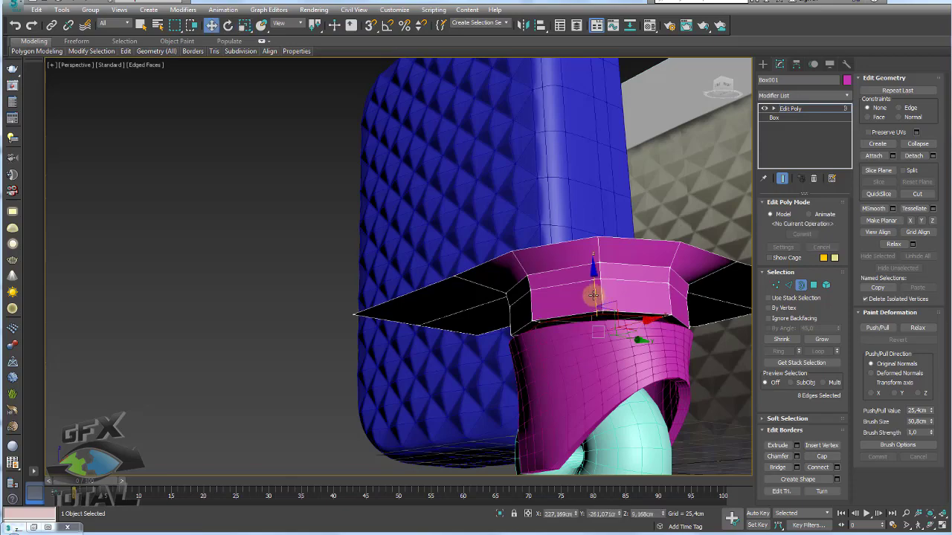
mouse_move(595, 313)
middle_mouse_down("alt")
mouse_move(609, 329)
mouse_move(639, 327)
mouse_move(630, 263)
mouse_move(616, 272)
mouse_move(535, 270)
middle_mouse_up("alt")
left_click(789, 108)
left_click(630, 262)
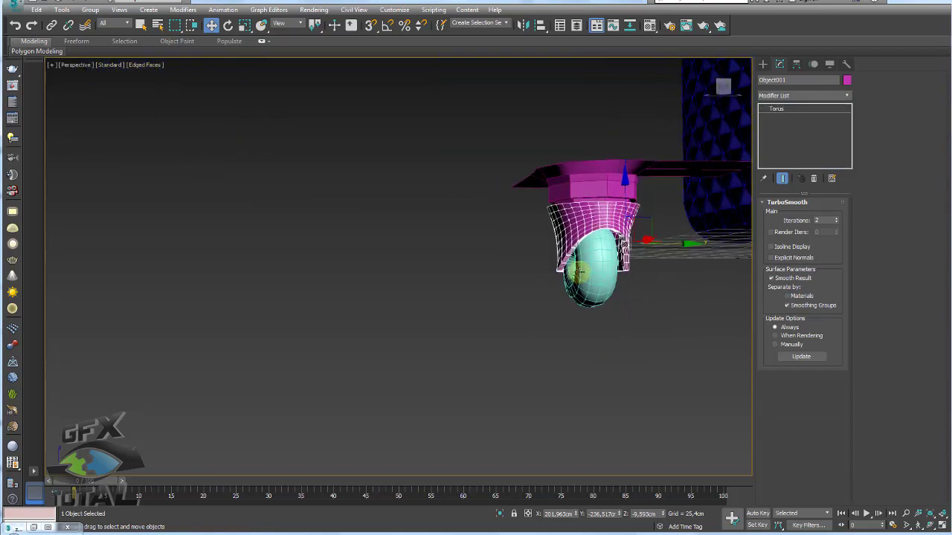
Select the teal wheel torus and add an Edit Poly modifier to it.
left_click(578, 273)
scroll(606, 268, "up", 3)
left_click(648, 248)
mouse_move(648, 248)
middle_mouse_down("alt")
mouse_move(630, 253)
mouse_move(601, 228)
mouse_move(637, 248)
mouse_move(656, 281)
mouse_move(602, 272)
mouse_move(573, 274)
mouse_move(564, 287)
mouse_move(459, 261)
middle_mouse_up("alt")
left_click(605, 300)
scroll(629, 287, "up", 2)
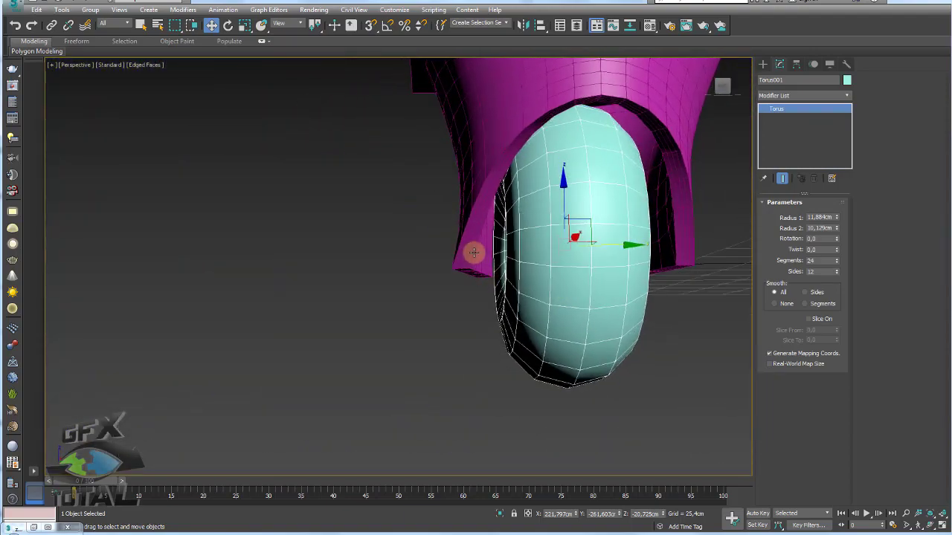
left_click(474, 253)
left_click(584, 293)
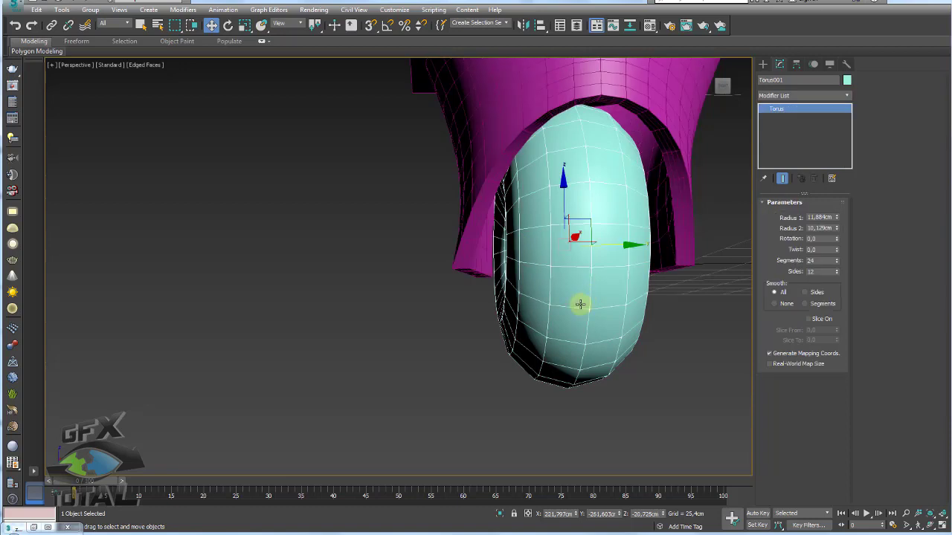
key("ctrl+e")
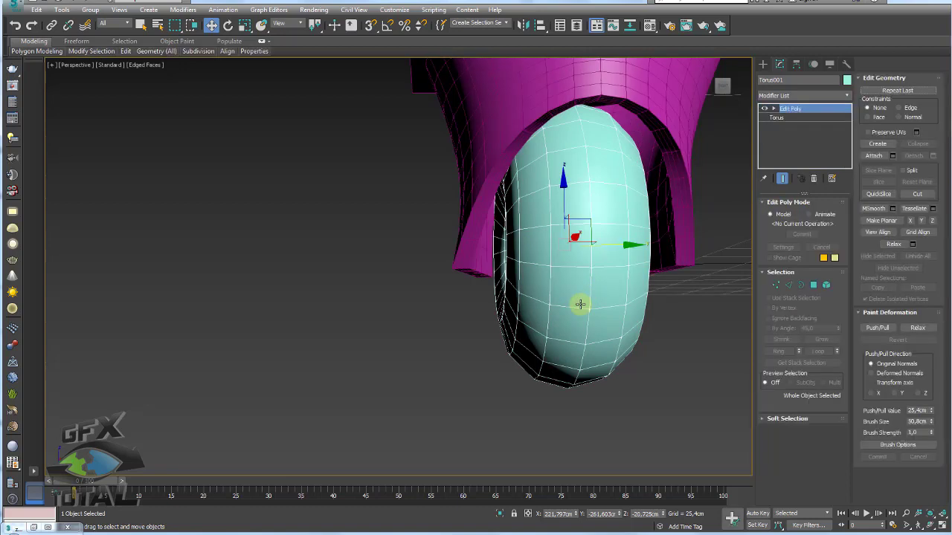
Select an edge loop on the wheel's inner side and delete it to open a hole.
left_click(791, 285)
middle_click_drag(610, 293, 542, 268, "alt")
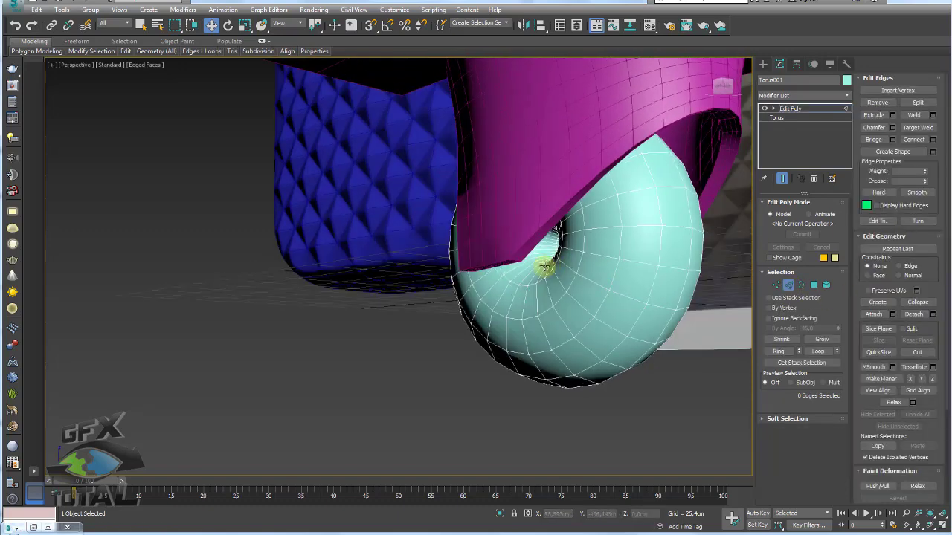
scroll(542, 268, "up", 4)
left_click(546, 257)
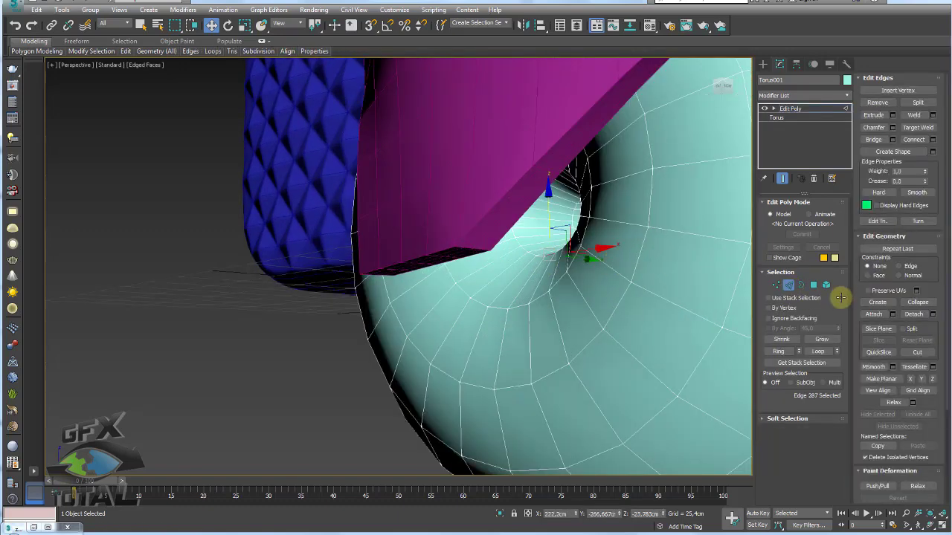
left_click(818, 351)
left_click(643, 282)
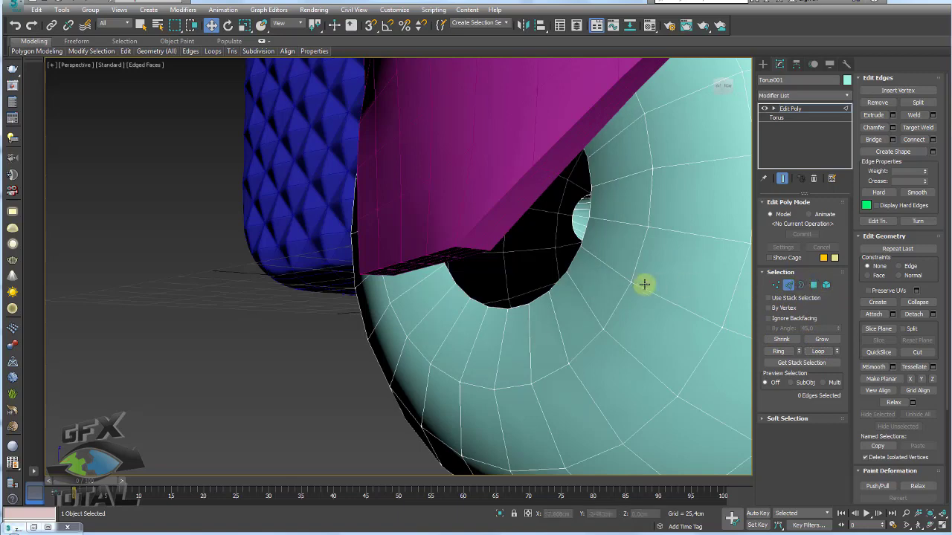
middle_click_drag(643, 283, 627, 304, "alt")
scroll(640, 293, "up", 3)
scroll(702, 288, "up", 3)
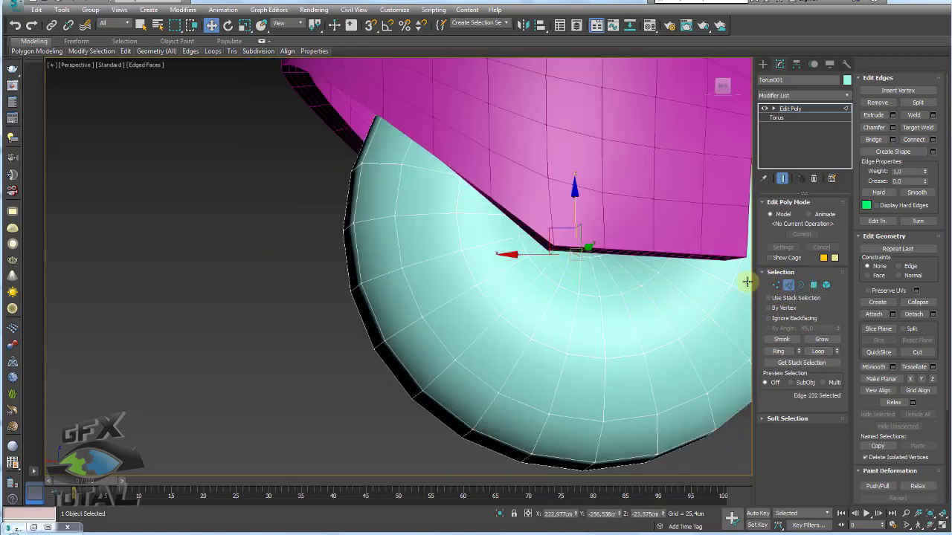
key("Delete")
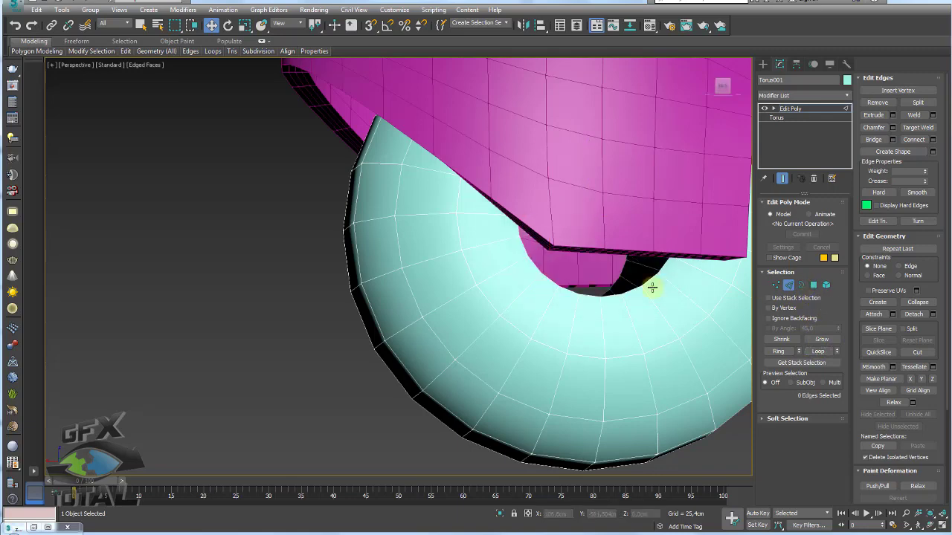
scroll(644, 301, "down", 5)
middle_click_drag(638, 318, 706, 323, "alt")
Shift-move the hole's 24-edge border outward toward the housing, extruding the rim.
left_click(800, 285)
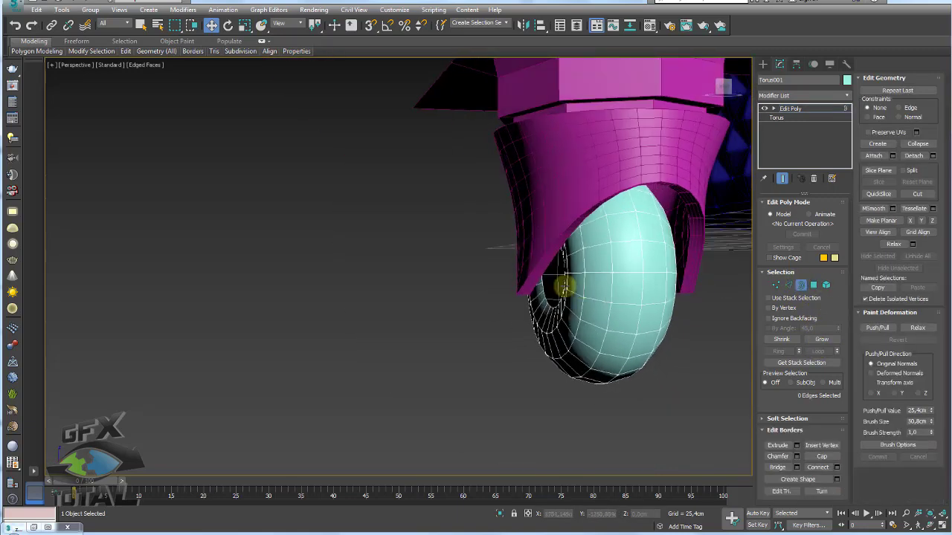
middle_click_drag(563, 282, 552, 308, "alt")
left_click(556, 303)
scroll(557, 301, "up", 3)
scroll(615, 296, "down", 3)
middle_click_drag(616, 297, 582, 309, "alt")
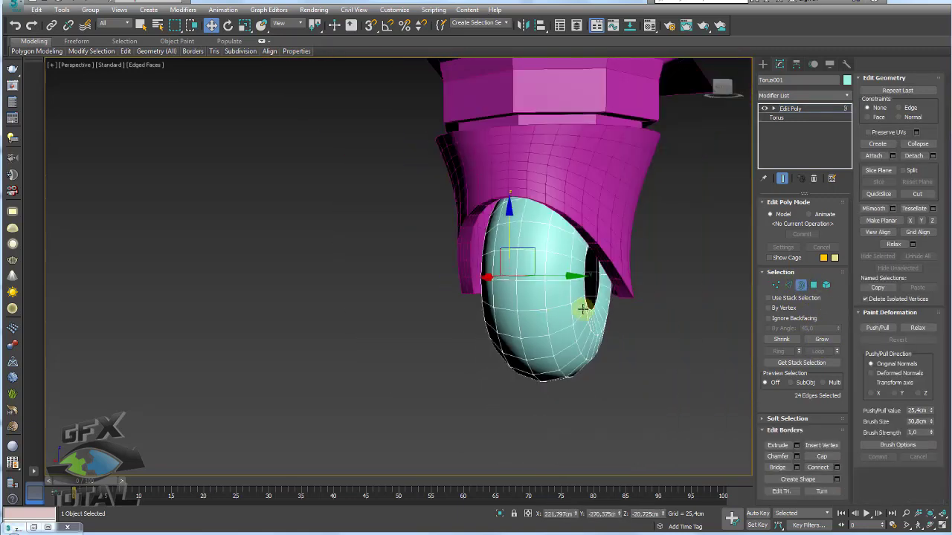
scroll(595, 282, "up", 4)
scroll(626, 273, "up", 2)
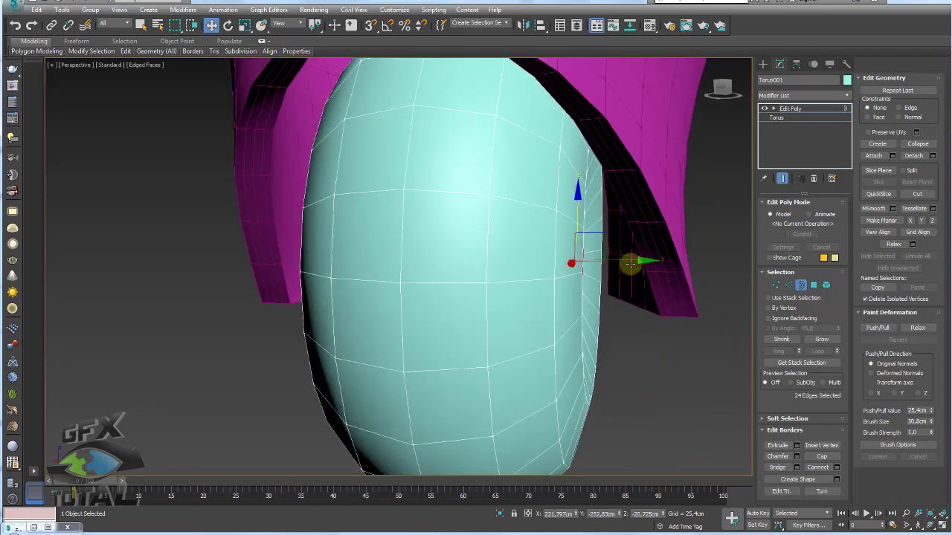
left_click_drag(621, 259, 637, 263, "shift")
key("r")
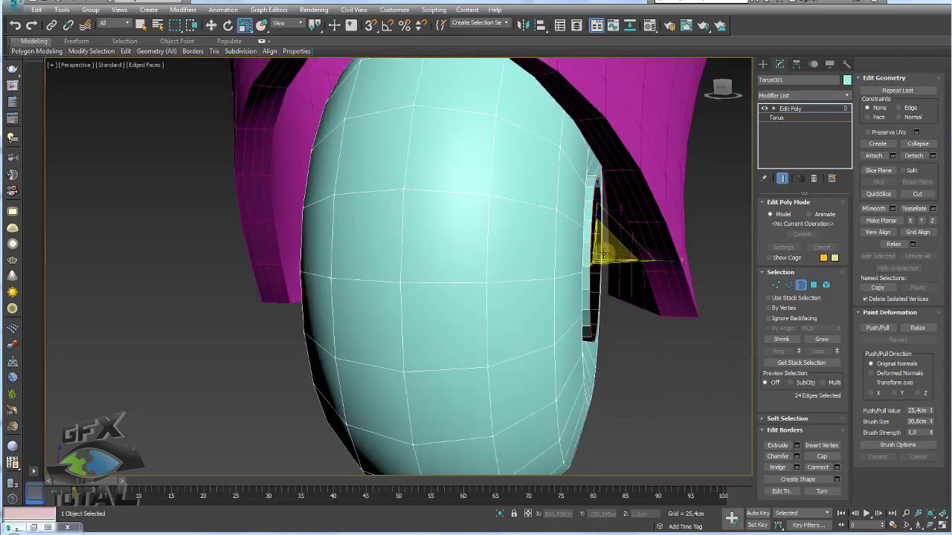
key("w")
left_click_drag(626, 266, 699, 263, "shift")
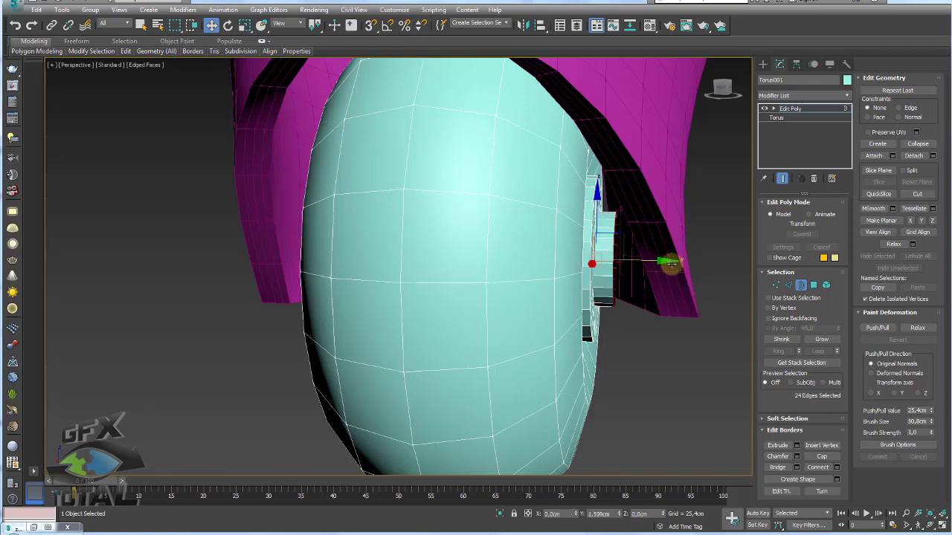
mouse_move(684, 304)
middle_mouse_down("alt")
mouse_move(508, 297)
mouse_move(573, 319)
mouse_move(699, 218)
middle_mouse_up("alt")
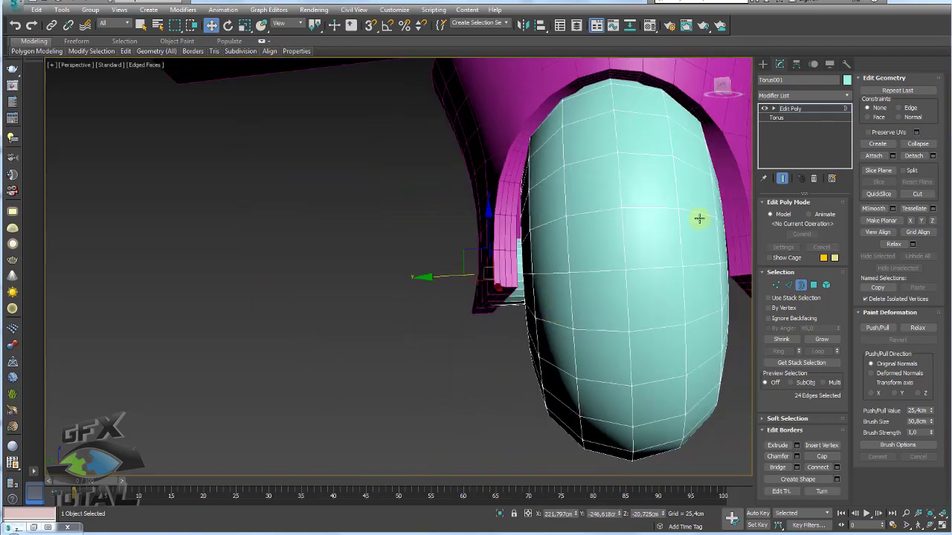
left_click(790, 108)
left_click(846, 95)
left_click_drag(848, 153, 845, 402)
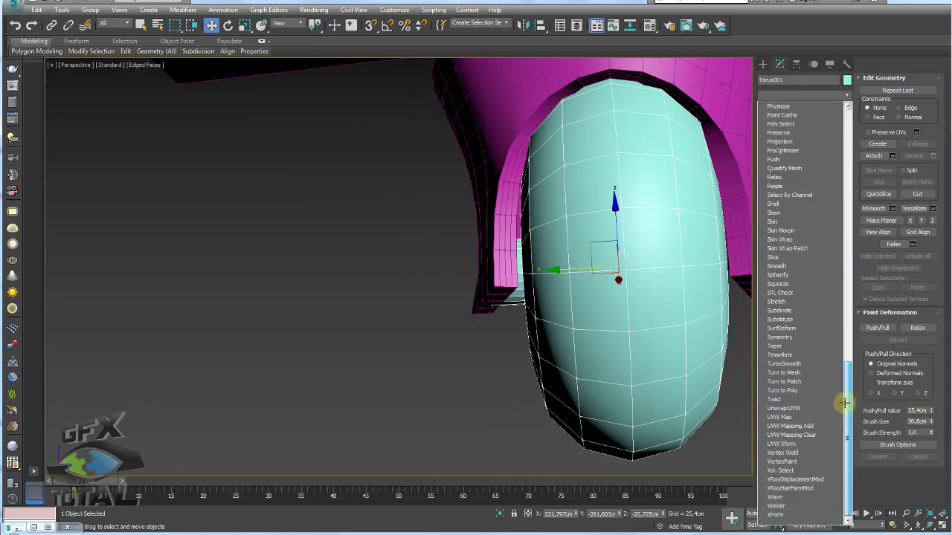
Add a Symmetry modifier mirroring the wheel on Z with Flip, then rotate the torus into place.
left_click(780, 336)
mouse_move(637, 307)
middle_mouse_down("alt")
mouse_move(564, 304)
mouse_move(547, 271)
middle_mouse_up("alt")
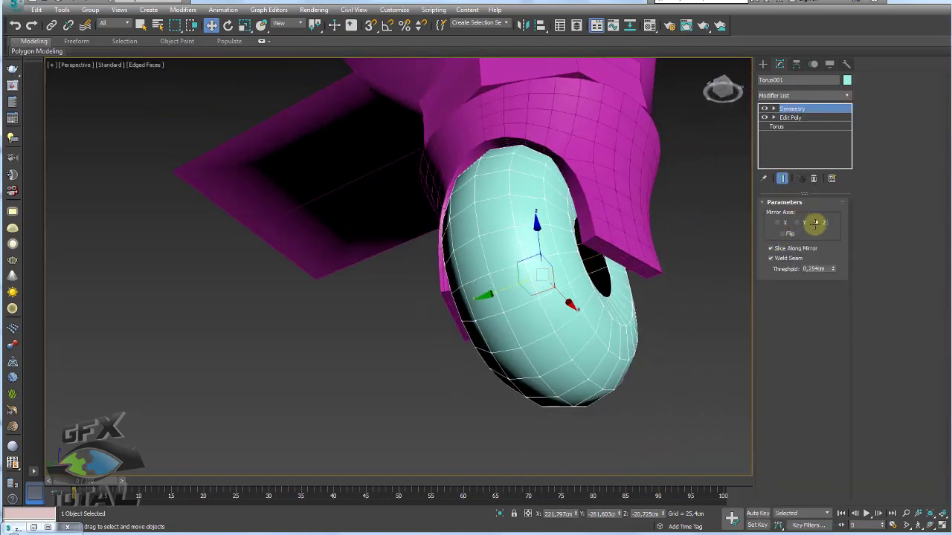
mouse_move(593, 279)
middle_mouse_down("alt")
mouse_move(768, 228)
mouse_move(580, 246)
mouse_move(602, 265)
middle_mouse_up("alt")
key("e")
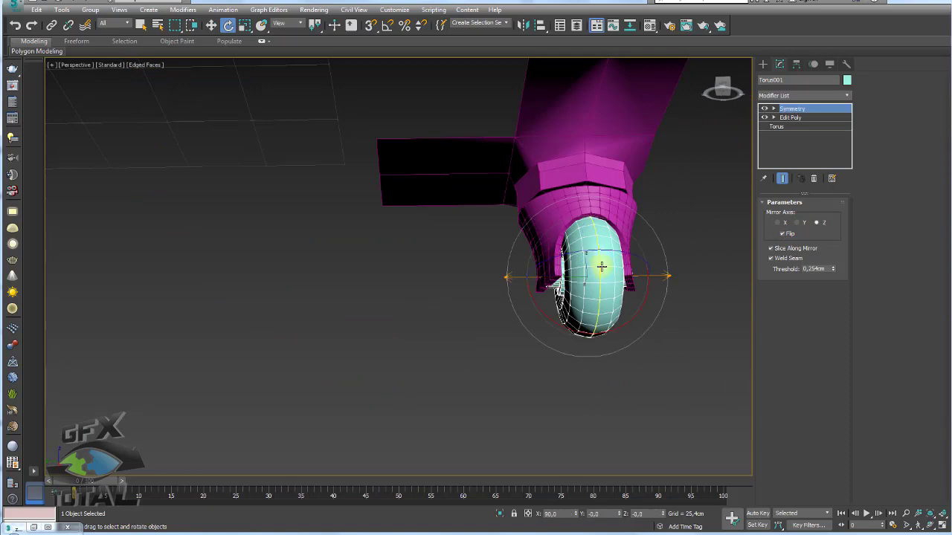
left_click_drag(601, 265, 590, 251)
middle_click_drag(591, 251, 591, 249, "alt")
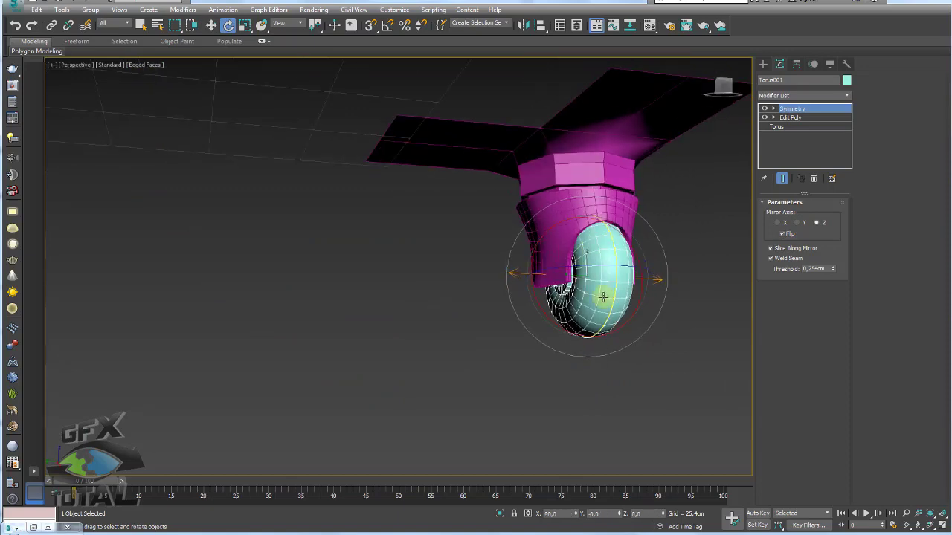
Box-select the caster's three parts: base plate, housing and wheel.
middle_click_drag(584, 291, 652, 301, "alt")
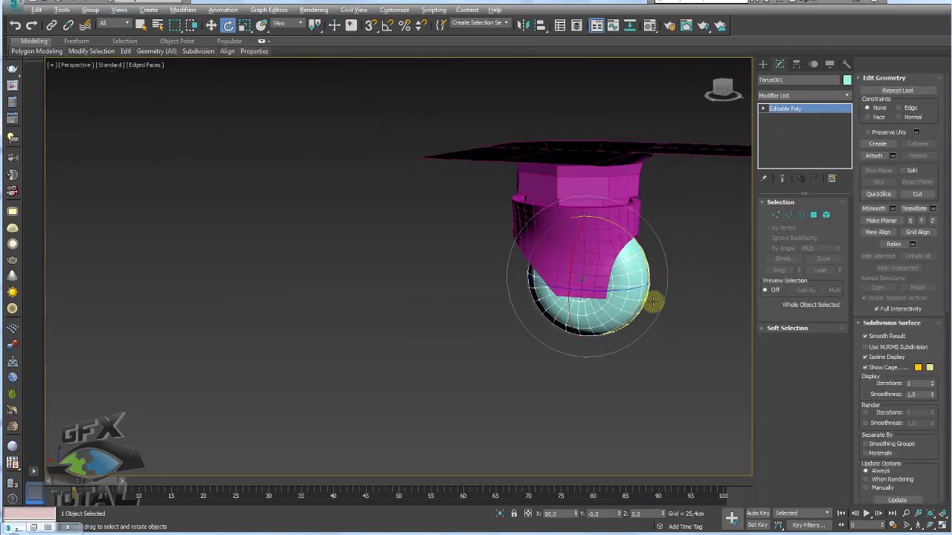
left_click(628, 188)
mouse_move(628, 188)
middle_mouse_down("alt")
mouse_move(552, 213)
mouse_move(646, 204)
mouse_move(559, 310)
mouse_move(600, 300)
mouse_move(450, 285)
mouse_move(618, 287)
mouse_move(616, 340)
mouse_move(513, 485)
middle_mouse_up("alt")
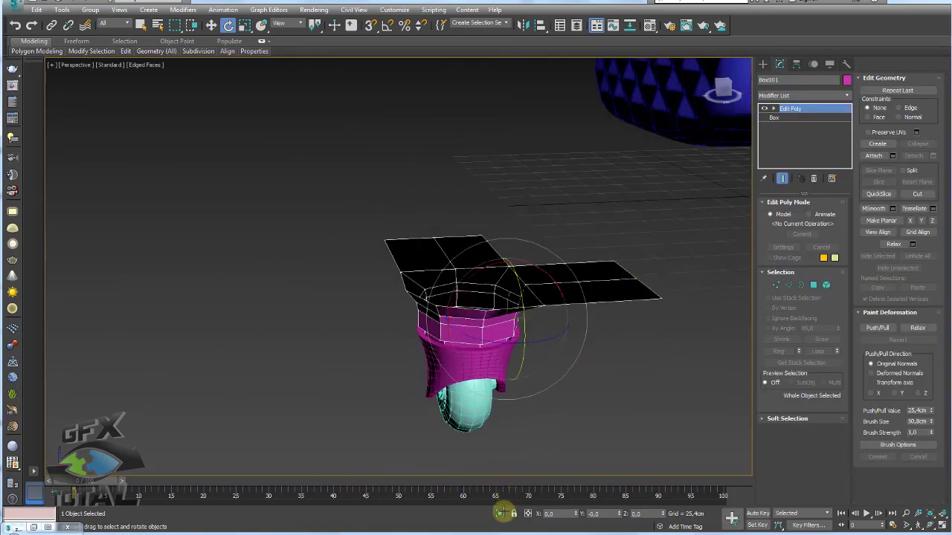
left_click_drag(597, 434, 377, 350)
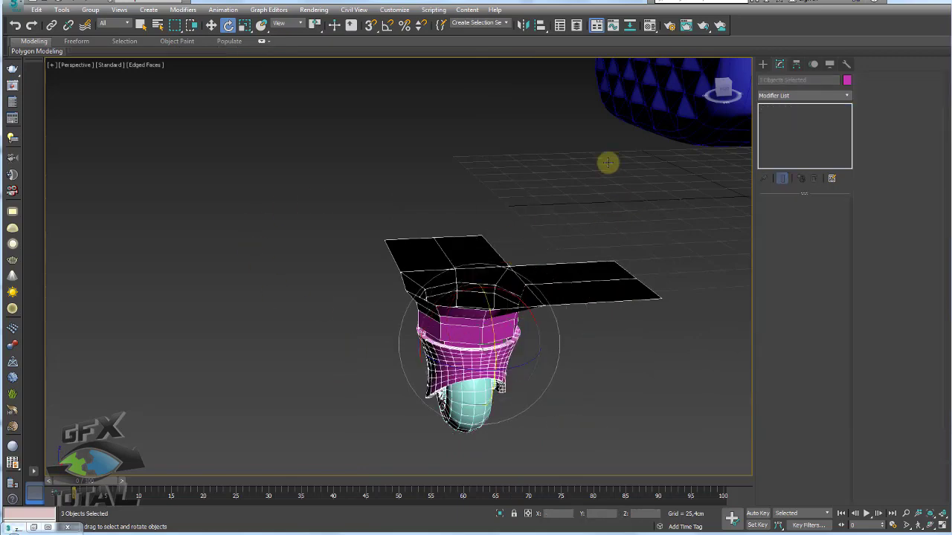
mouse_move(639, 116)
middle_mouse_down("alt")
mouse_move(542, 217)
mouse_move(599, 309)
middle_mouse_up("alt")
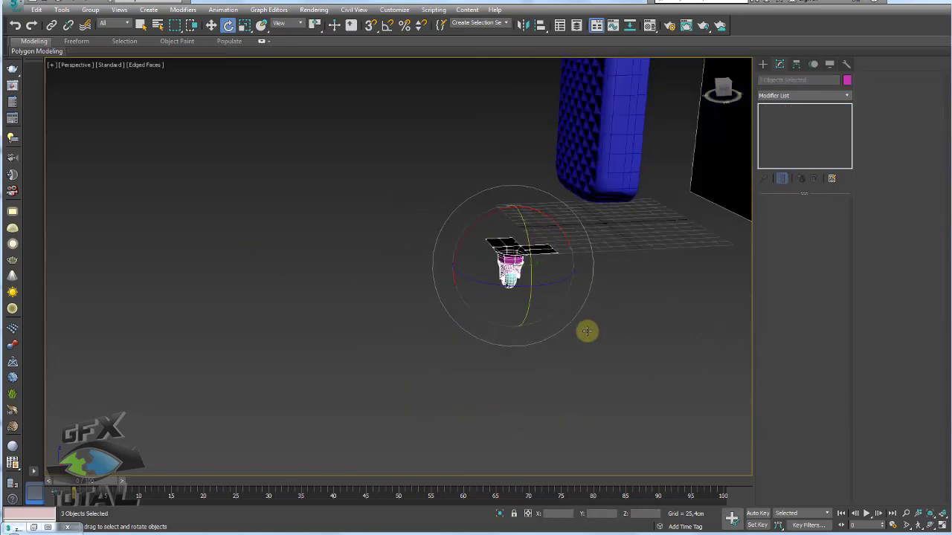
Rotate the caster assembly 90° about Z with Angle Snap on, viewed in Front view.
mouse_move(522, 286)
left_mouse_down()
mouse_move(466, 283)
mouse_move(514, 284)
left_mouse_up()
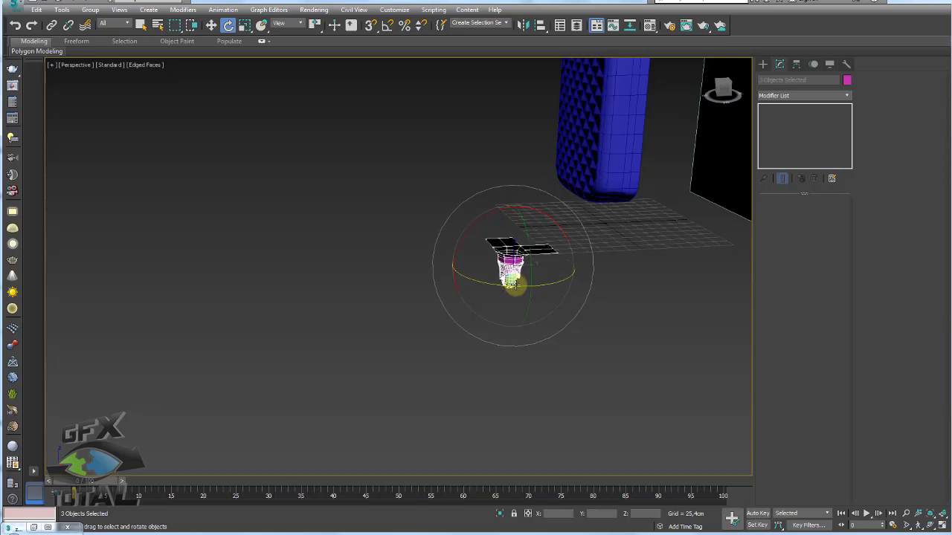
left_click(386, 25)
left_click_drag(497, 289, 467, 290)
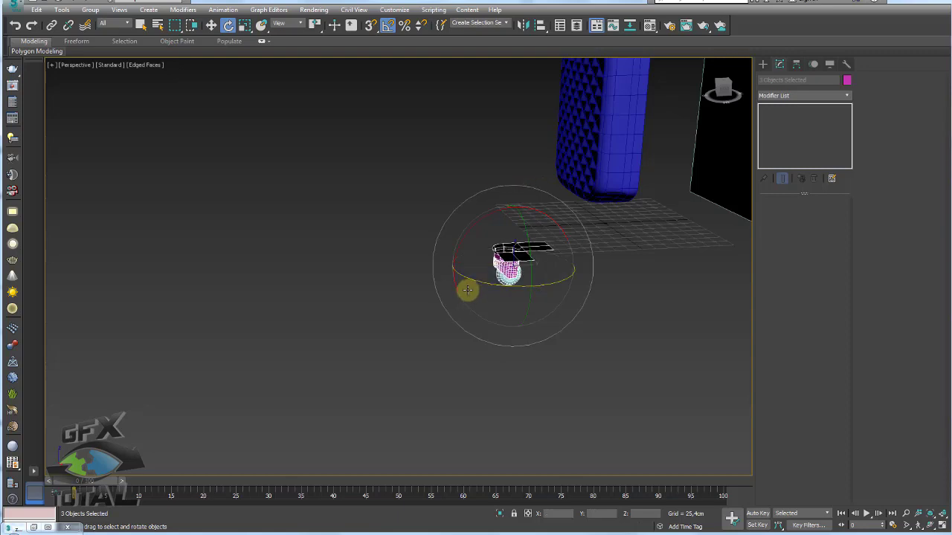
key("w")
key("f")
scroll(521, 298, "down", 3)
Move the caster assembly under the blue suitcase's bottom-left corner and uniformly scale it down.
scroll(554, 265, "down", 3)
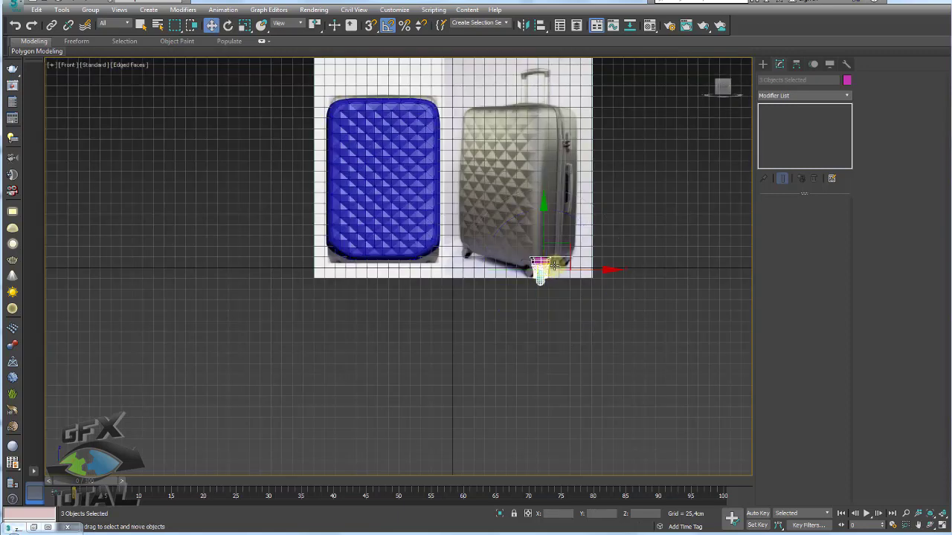
left_click_drag(566, 248, 346, 257)
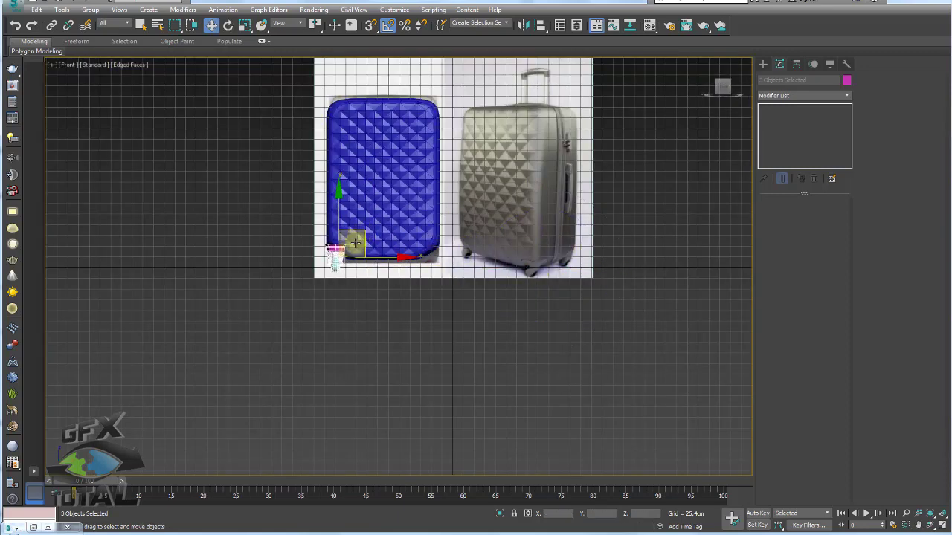
scroll(347, 258, "up", 5)
key("r")
left_click_drag(327, 281, 325, 312)
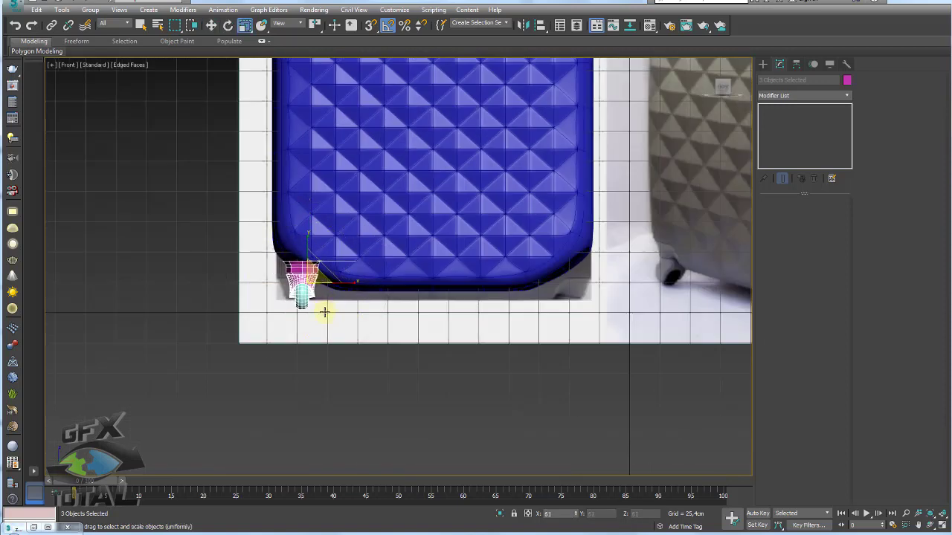
key("w")
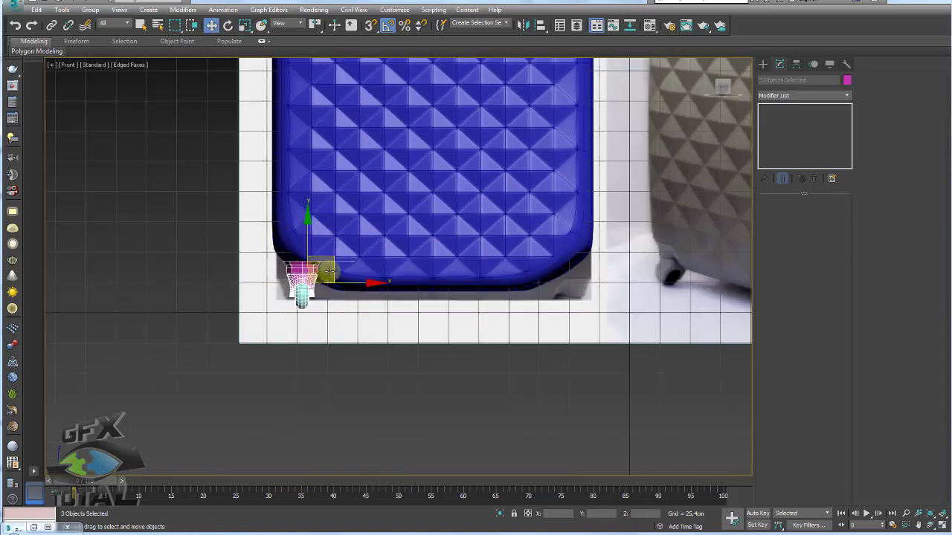
Adjust the caster assembly's uniform scale to about 86 percent.
key("e")
key("r")
left_click_drag(327, 272, 326, 294)
key("w")
key("e")
key("r")
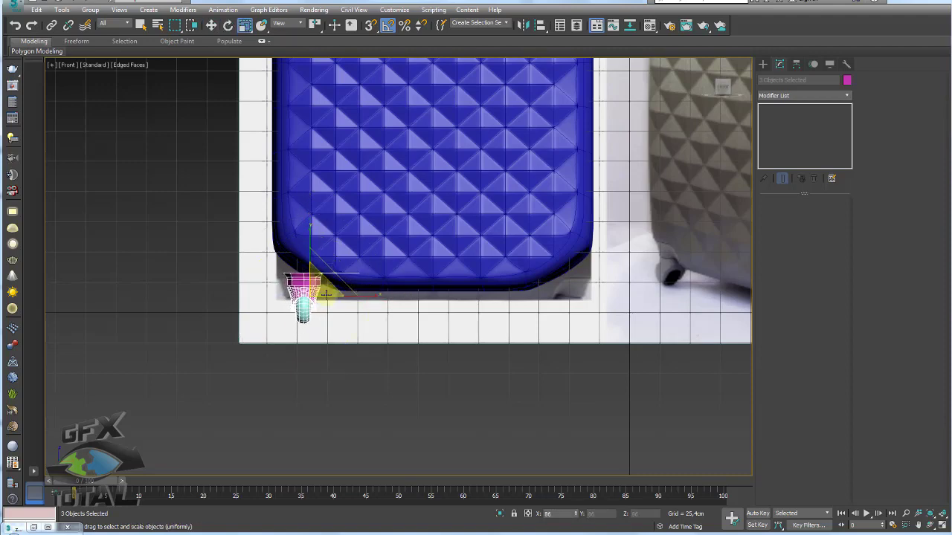
scroll(342, 297, "down", 3)
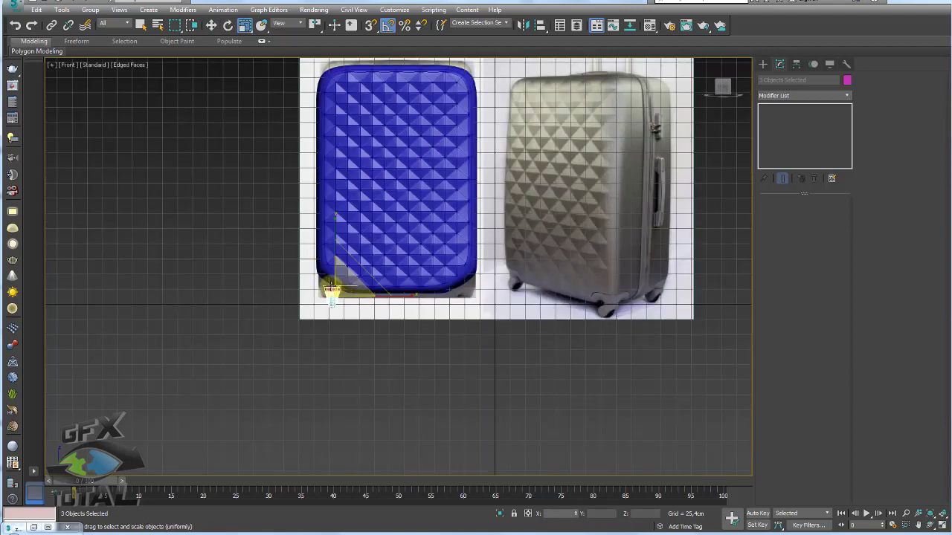
scroll(331, 288, "up", 2)
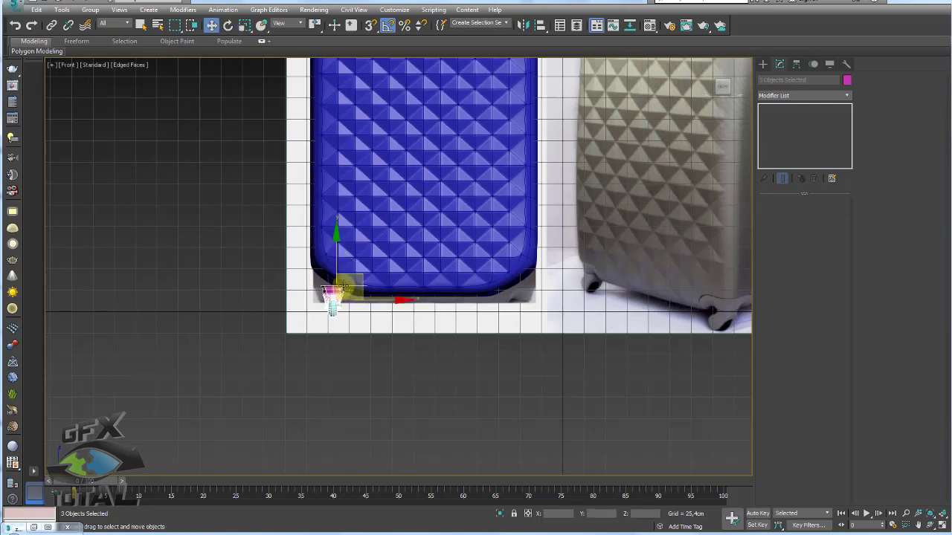
scroll(347, 297, "up", 4)
key("w")
scroll(345, 289, "up", 3)
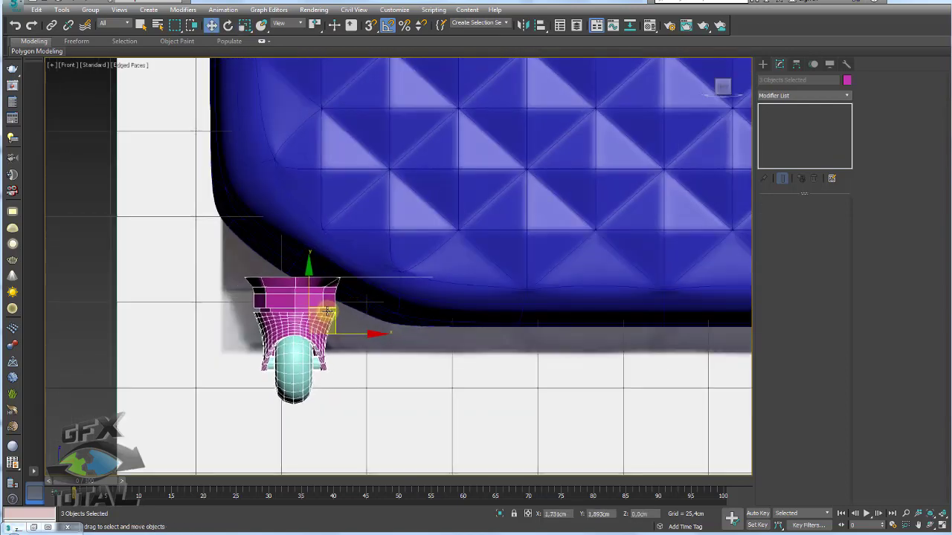
Move the caster so it sits under the suitcase's bottom corner.
left_click(371, 275)
left_click(765, 277)
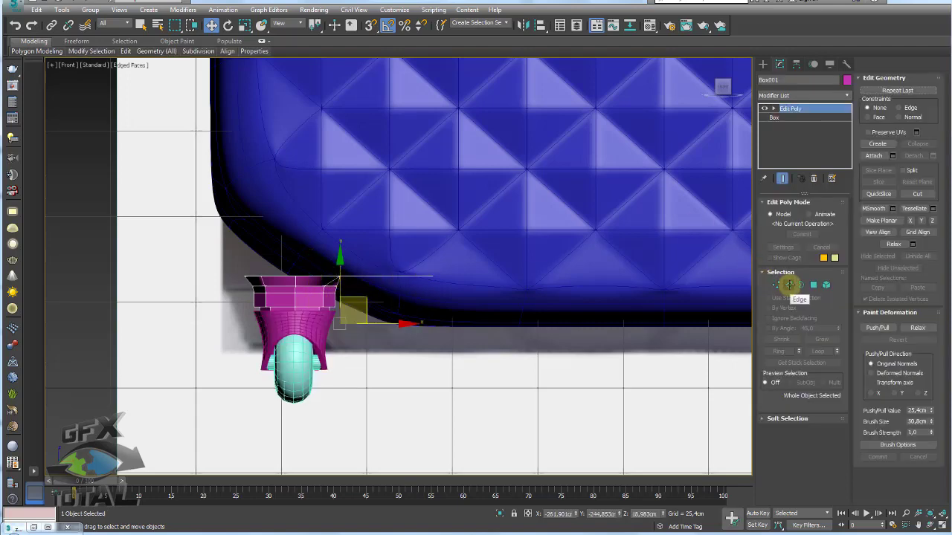
left_click_drag(508, 269, 389, 291)
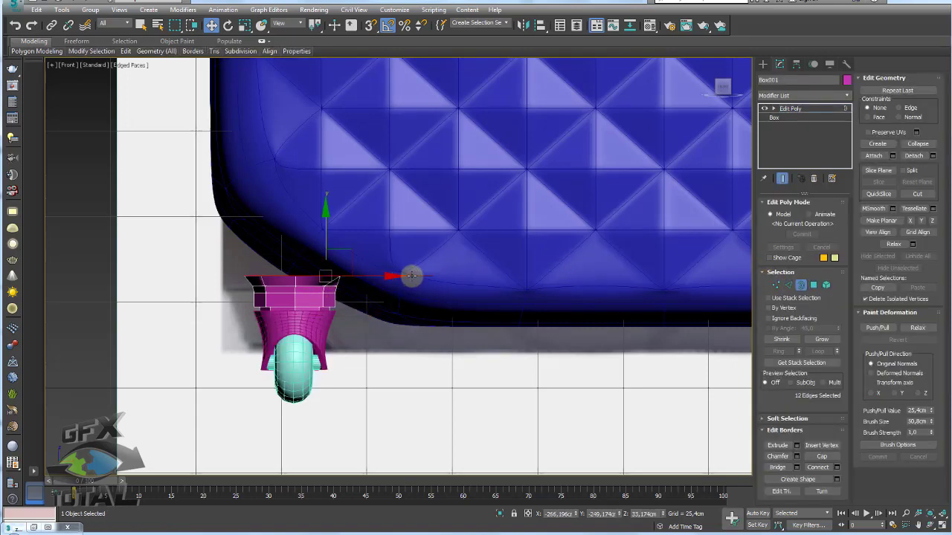
key("p")
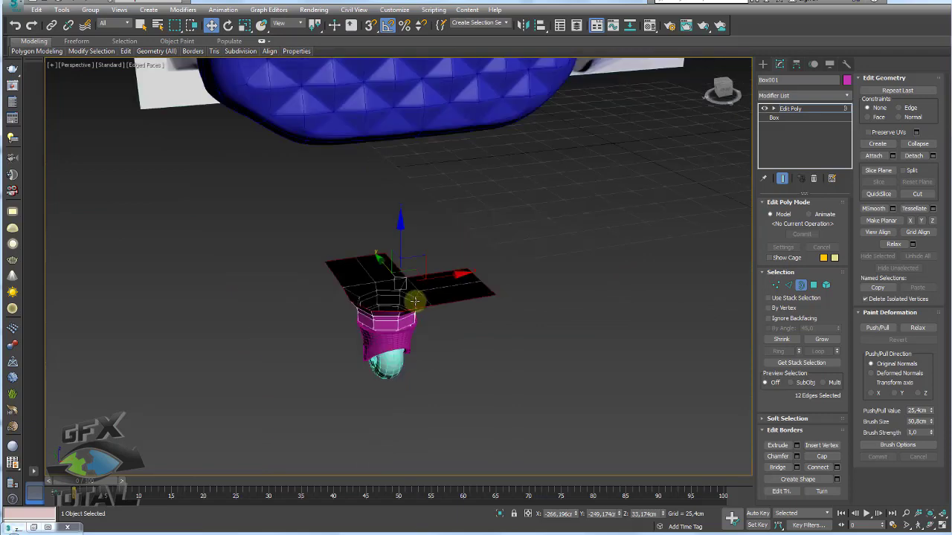
middle_click_drag(414, 301, 711, 168, "alt")
middle_click_drag(475, 272, 499, 281, "alt")
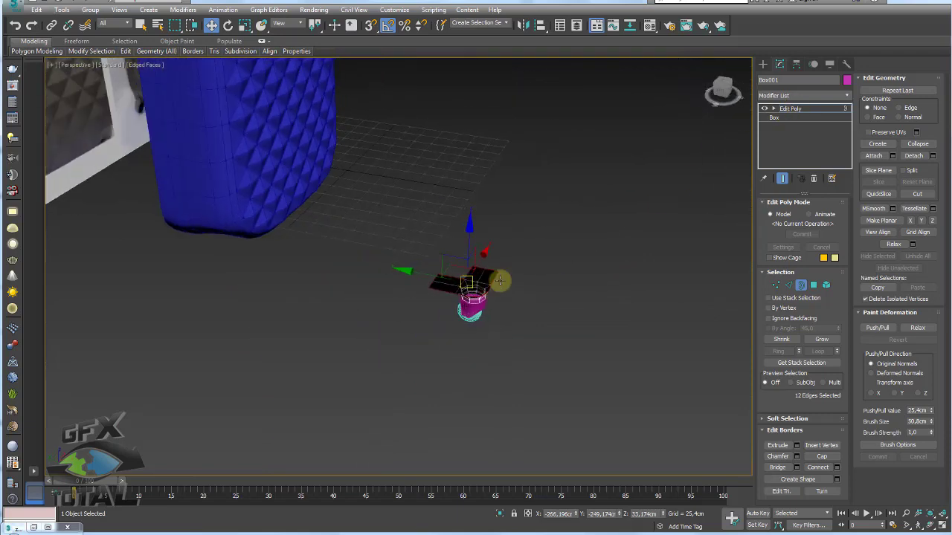
left_click(805, 110)
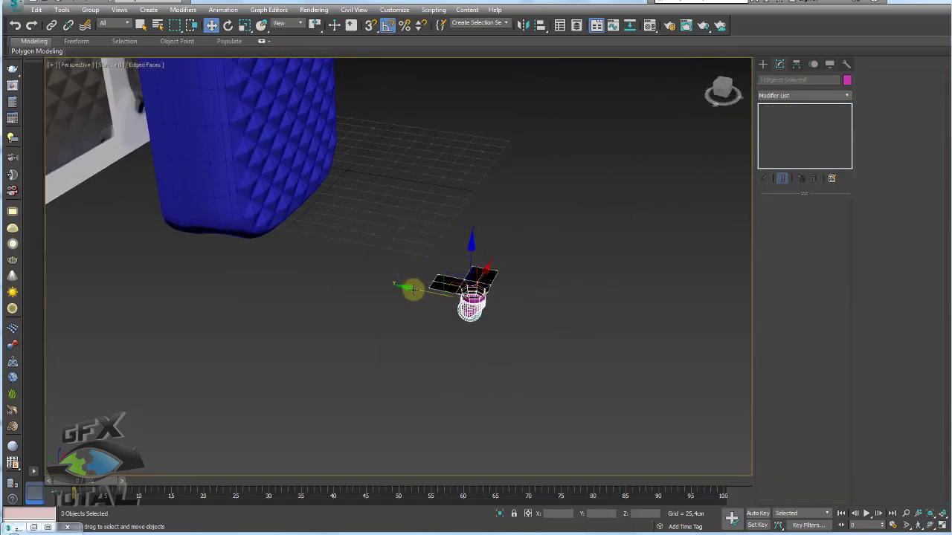
left_click_drag(418, 283, 198, 240)
key("z")
mouse_move(372, 283)
middle_mouse_down("alt")
mouse_move(384, 257)
mouse_move(341, 262)
middle_mouse_up("alt")
mouse_move(293, 297)
middle_mouse_down("alt")
mouse_move(397, 297)
mouse_move(325, 275)
mouse_move(319, 246)
mouse_move(321, 256)
middle_mouse_up("alt")
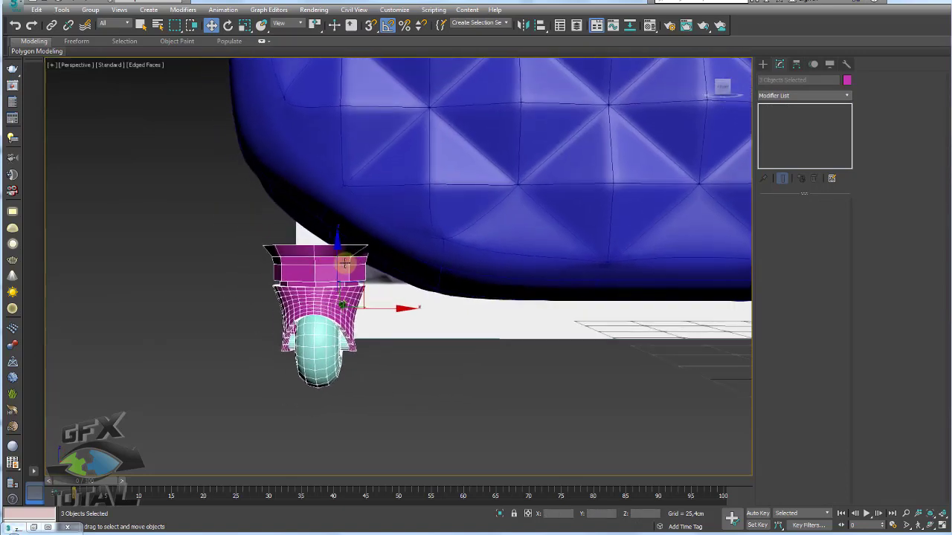
Select the top polygons of the caster's bracket box (Box001) at Polygon level.
left_click(321, 257)
left_click(800, 284)
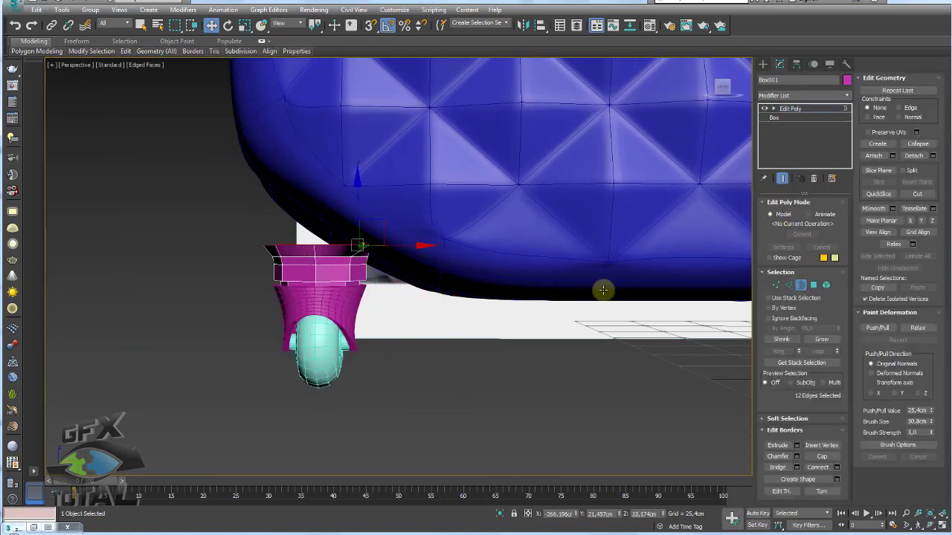
left_click(812, 284)
mouse_move(420, 287)
middle_mouse_down("alt")
mouse_move(391, 269)
mouse_move(497, 318)
middle_mouse_up("alt")
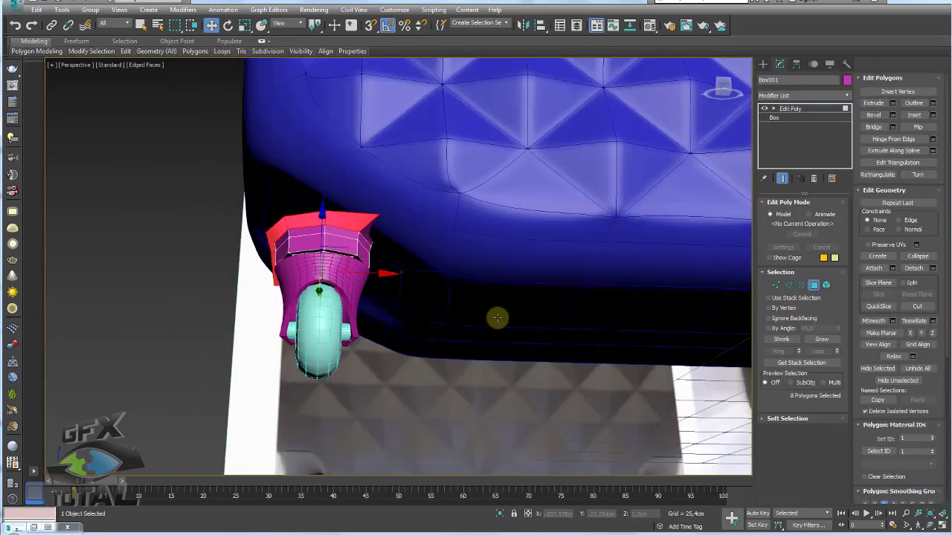
key("F3")
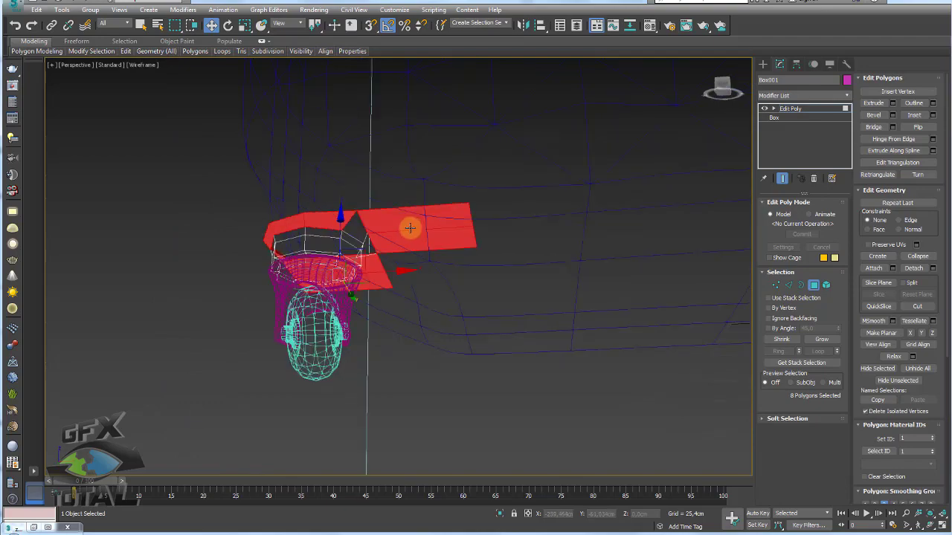
mouse_move(369, 243)
middle_mouse_down("alt")
mouse_move(340, 272)
mouse_move(403, 282)
mouse_move(501, 255)
mouse_move(321, 247)
mouse_move(379, 305)
middle_mouse_up("alt")
left_click(341, 245, "ctrl")
key("F3")
scroll(375, 305, "up", 4)
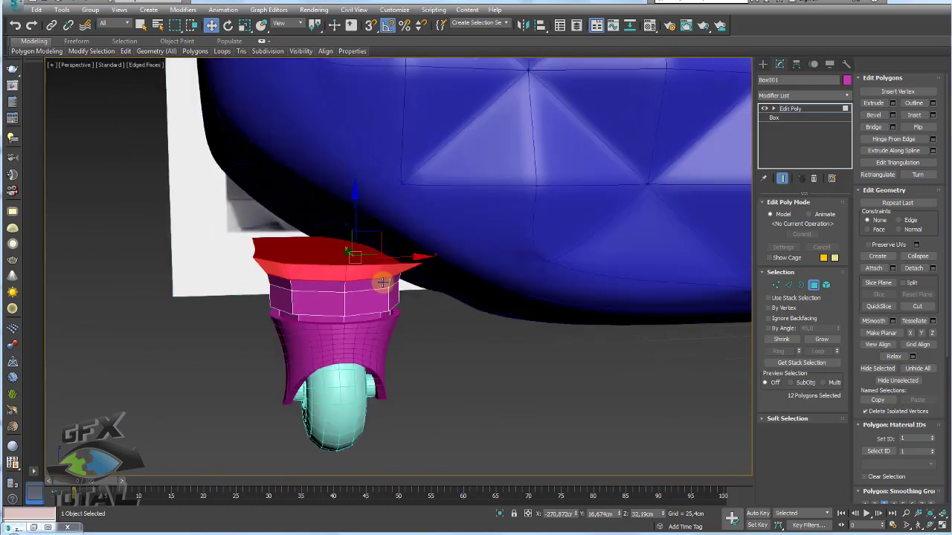
scroll(378, 276, "up", 3)
Rotate the bracket's top polygons to follow the curved base, then return to object level.
key("e")
left_click_drag(395, 216, 407, 217)
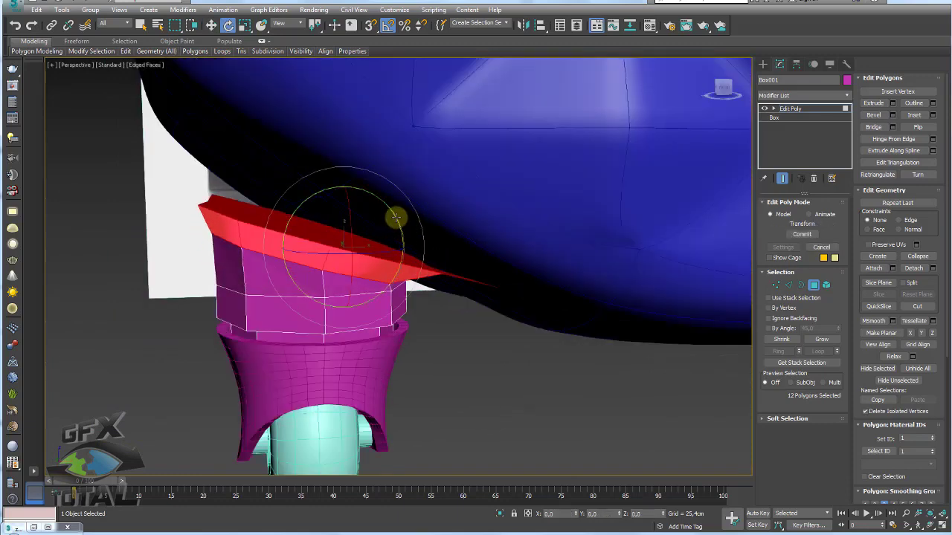
mouse_move(358, 223)
left_mouse_down()
mouse_move(365, 212)
mouse_move(395, 217)
left_mouse_up()
mouse_move(395, 216)
middle_mouse_down("alt")
mouse_move(394, 231)
mouse_move(346, 211)
middle_mouse_up("alt")
left_click_drag(346, 212, 366, 213)
left_click(776, 115)
scroll(392, 244, "down", 5)
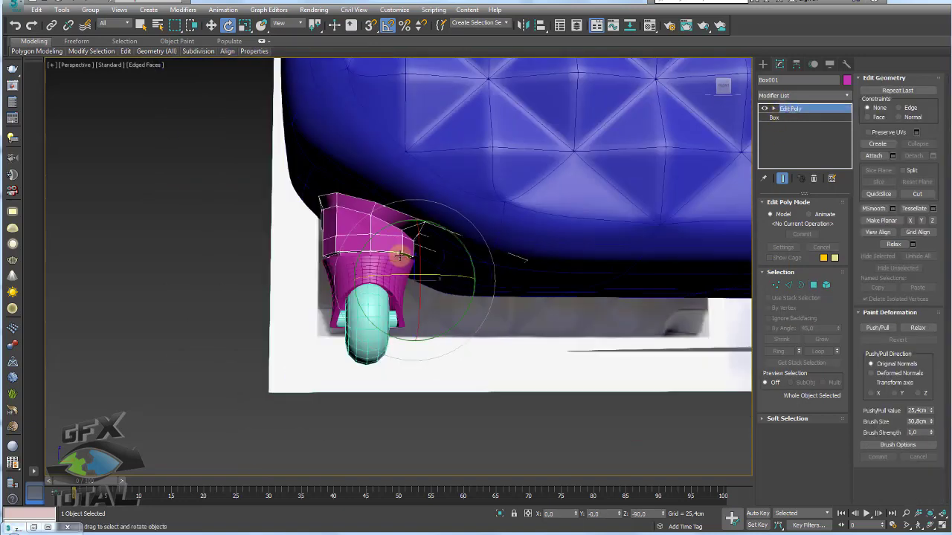
left_click_drag(393, 245, 382, 276)
Slide pairs of vertices at the bracket strip's end to the left along X.
key("w")
left_click(384, 243)
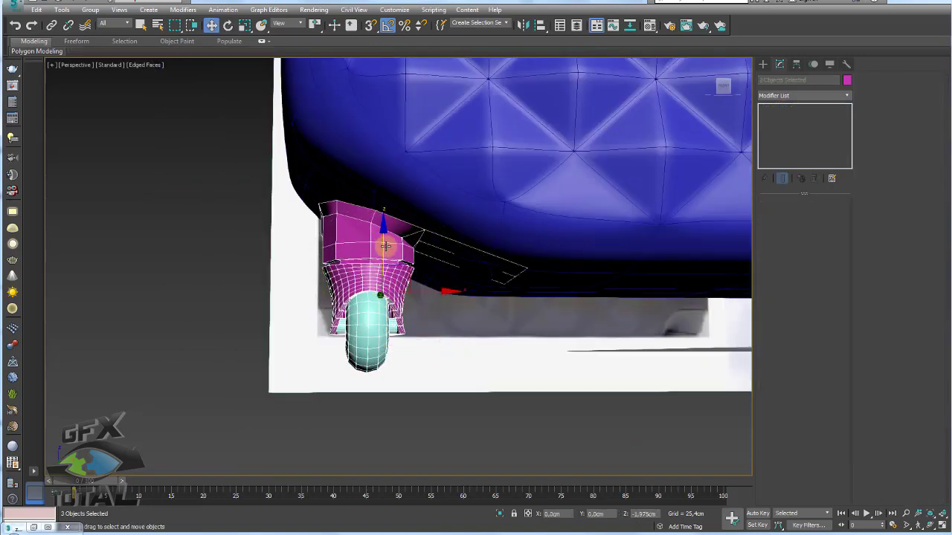
mouse_move(457, 251)
middle_mouse_down("alt")
mouse_move(467, 291)
mouse_move(557, 269)
mouse_move(524, 230)
mouse_move(476, 240)
mouse_move(463, 261)
mouse_move(439, 240)
mouse_move(454, 245)
middle_mouse_up("alt")
key("1")
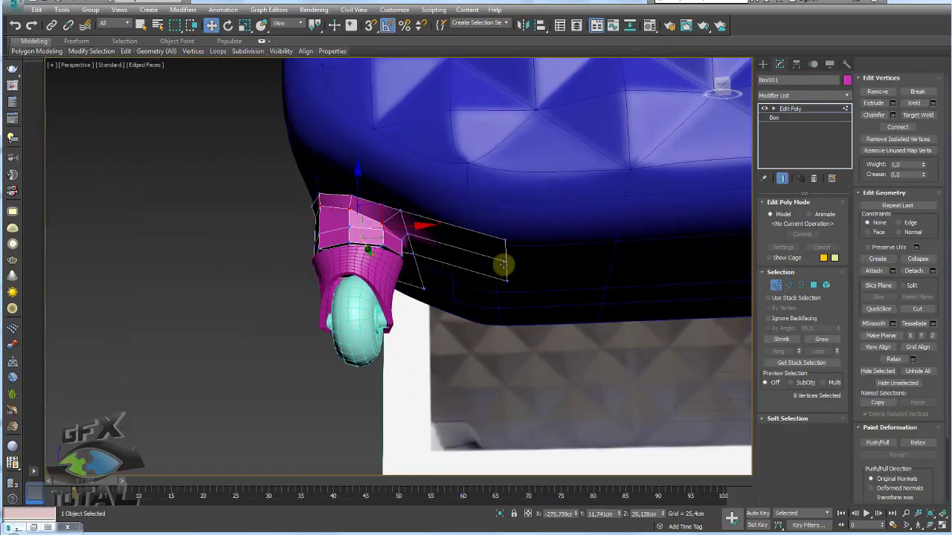
scroll(504, 263, "up", 3)
left_click_drag(513, 182, 525, 221)
left_click(523, 260, "alt")
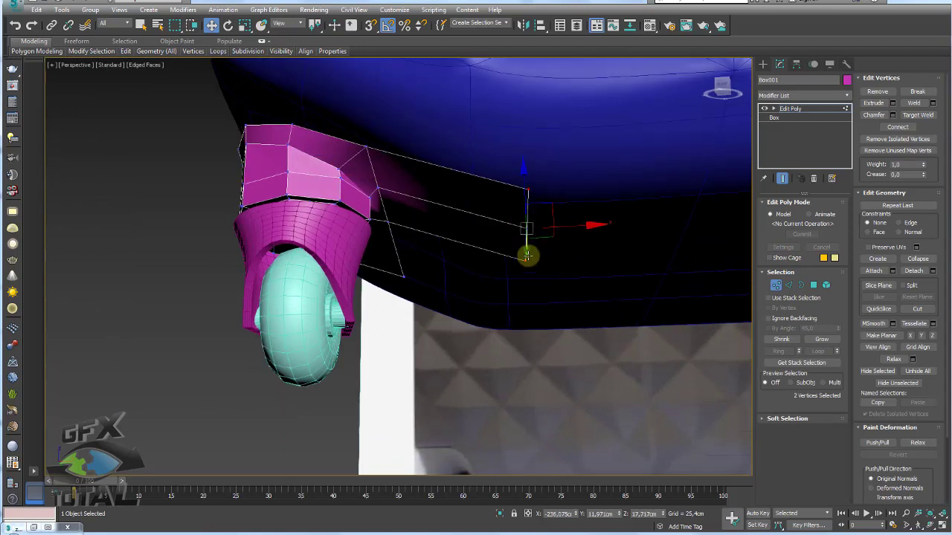
middle_click_drag(527, 255, 914, 187, "alt")
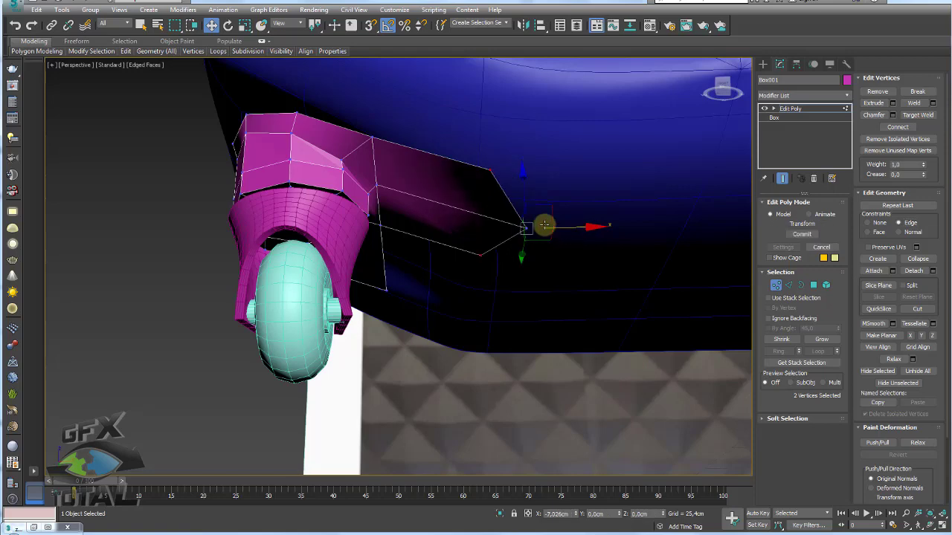
left_click_drag(587, 227, 516, 223)
middle_click_drag(413, 253, 345, 206, "alt")
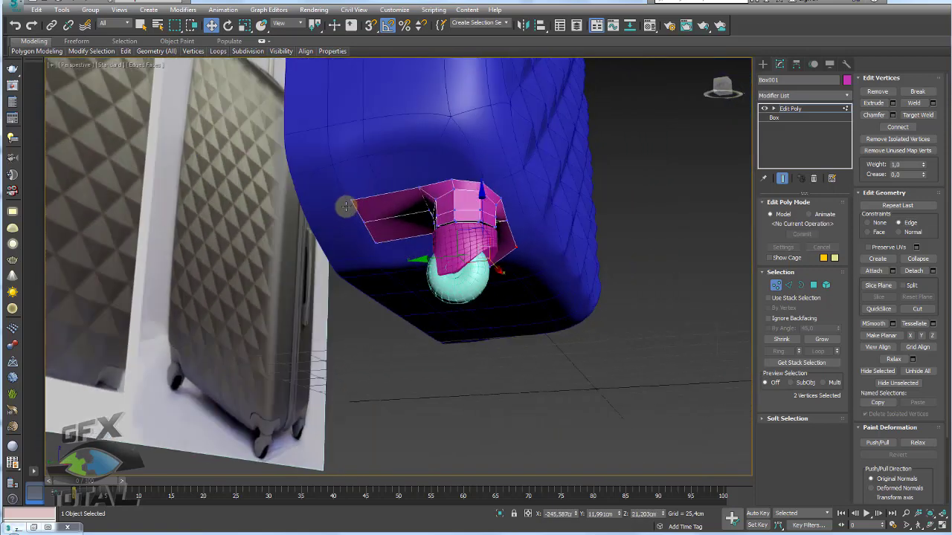
left_click(352, 202)
left_click(375, 221, "ctrl")
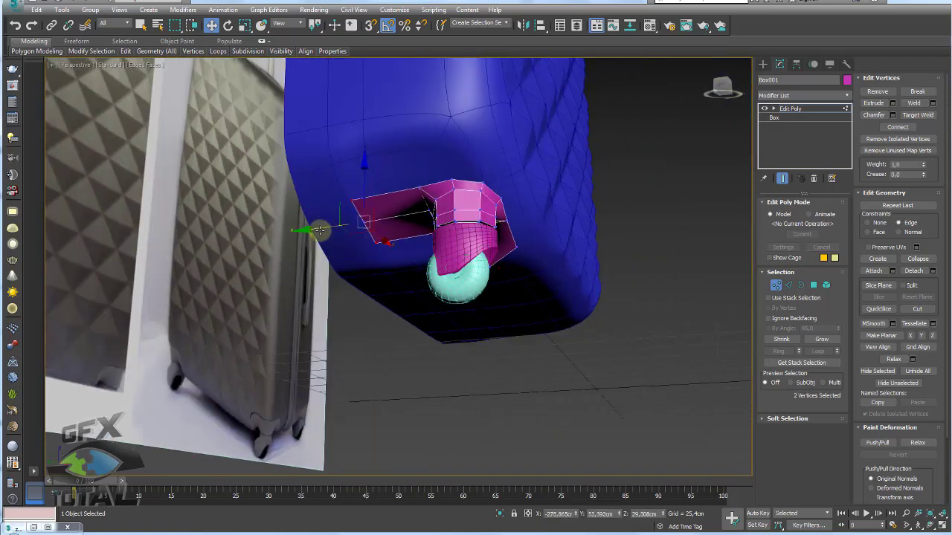
left_click_drag(363, 212, 350, 225)
middle_click_drag(347, 227, 807, 269, "alt")
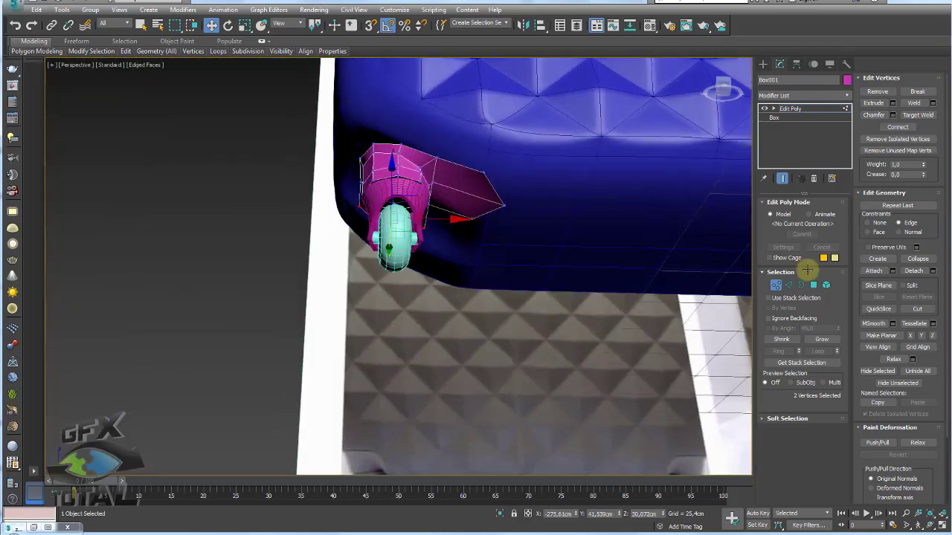
Select the strip's wing edges, nudge them down, add the remaining wing edges, then exit.
left_click(790, 285)
left_click(461, 167)
middle_click_drag(461, 164, 444, 200, "alt")
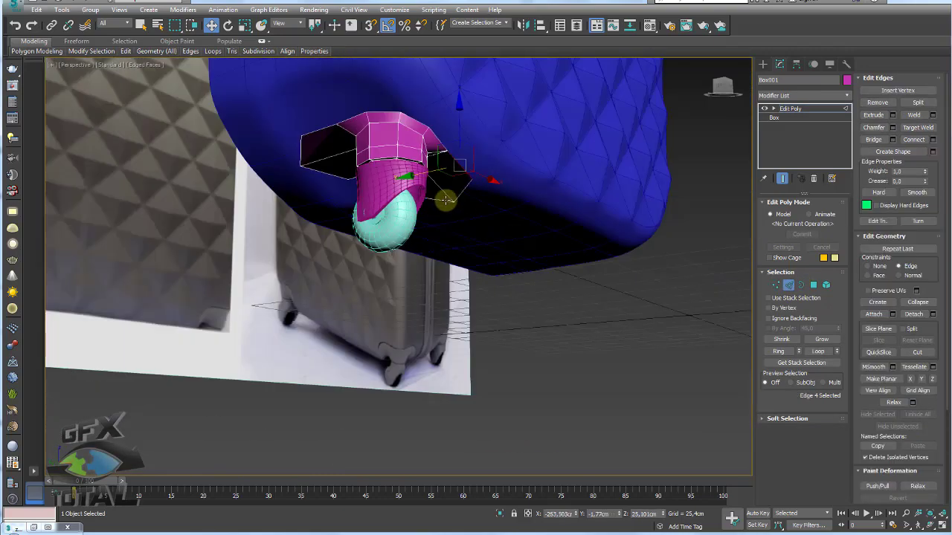
left_click(325, 130)
left_click(770, 352)
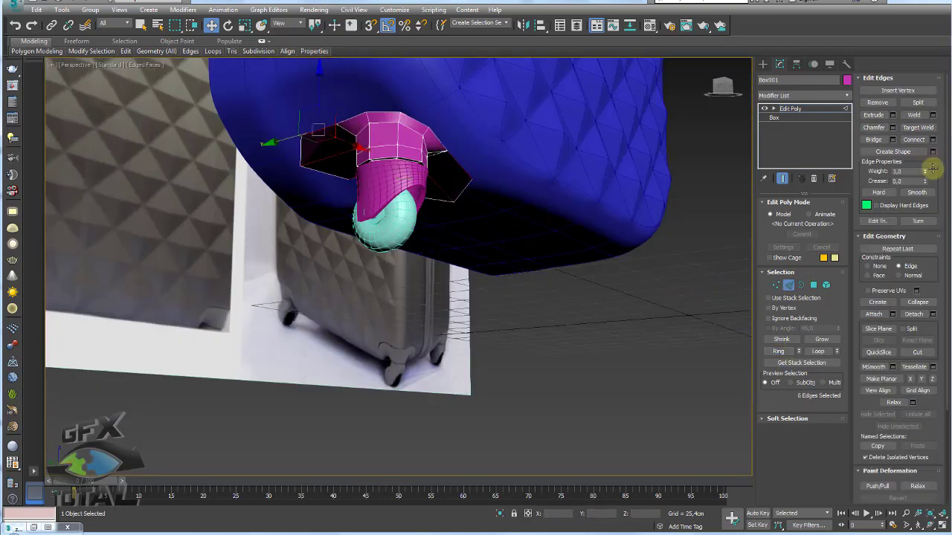
mouse_move(514, 231)
middle_mouse_down("alt")
mouse_move(441, 198)
mouse_move(498, 282)
mouse_move(449, 221)
mouse_move(446, 248)
middle_mouse_up("alt")
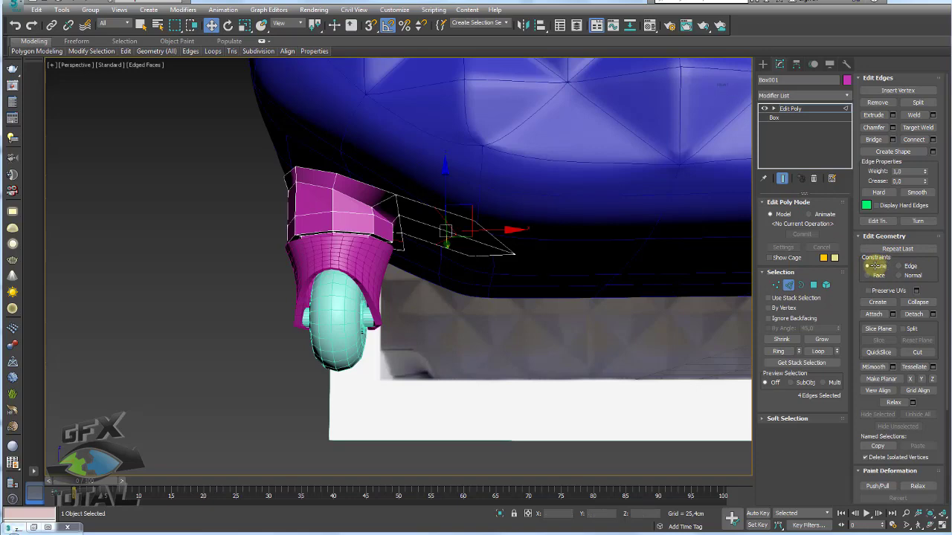
left_click_drag(443, 185, 443, 189)
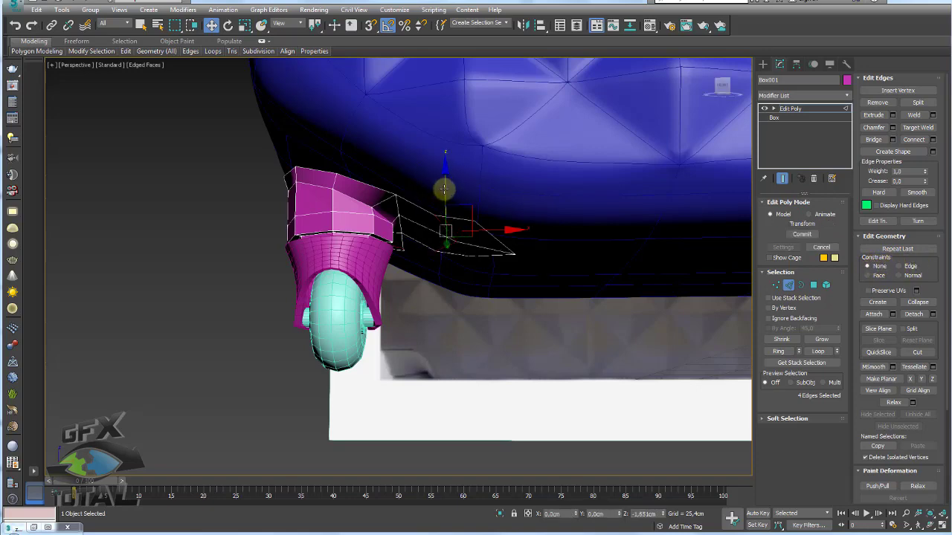
left_click(497, 249, "ctrl")
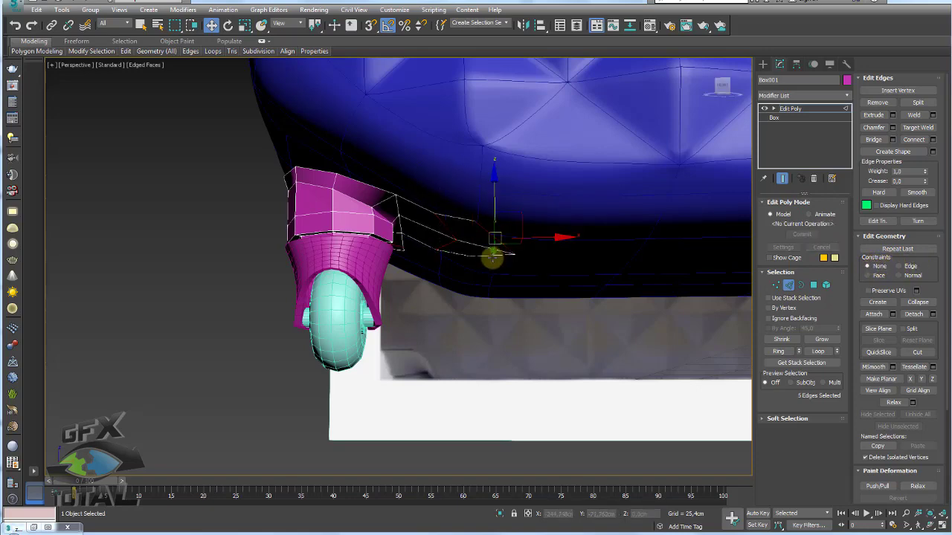
left_click(492, 258, "ctrl")
mouse_move(492, 257)
middle_mouse_down("alt")
mouse_move(444, 252)
mouse_move(327, 213)
mouse_move(291, 220)
middle_mouse_up("alt")
left_click(265, 202, "ctrl")
left_click(353, 212, "ctrl")
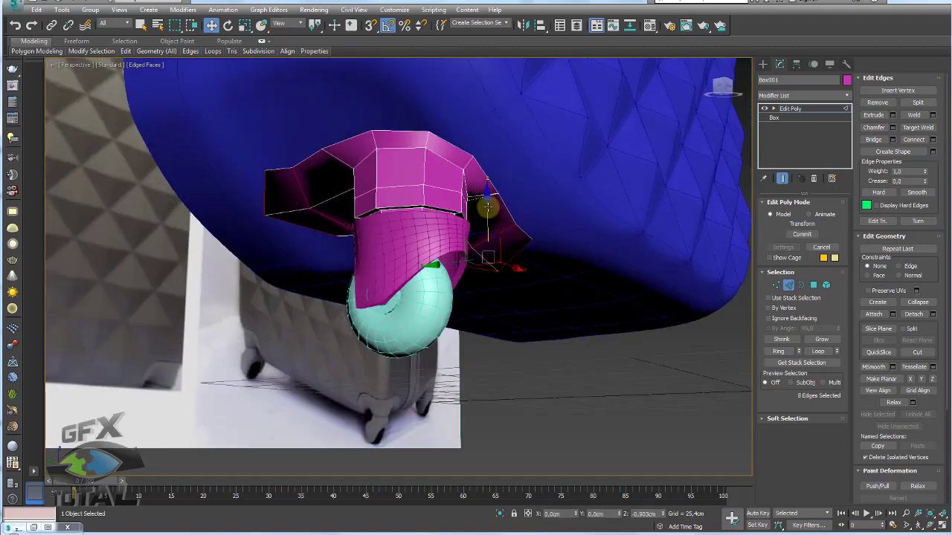
left_click(784, 109)
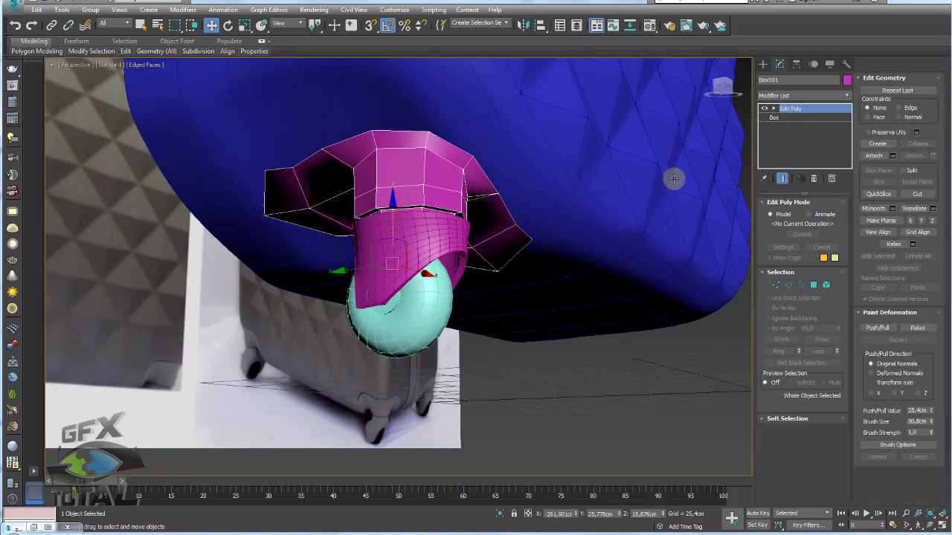
Raise the right wing's open border on Z, lower it back, then exit Border mode.
left_click(798, 284)
left_click(519, 231, "ctrl")
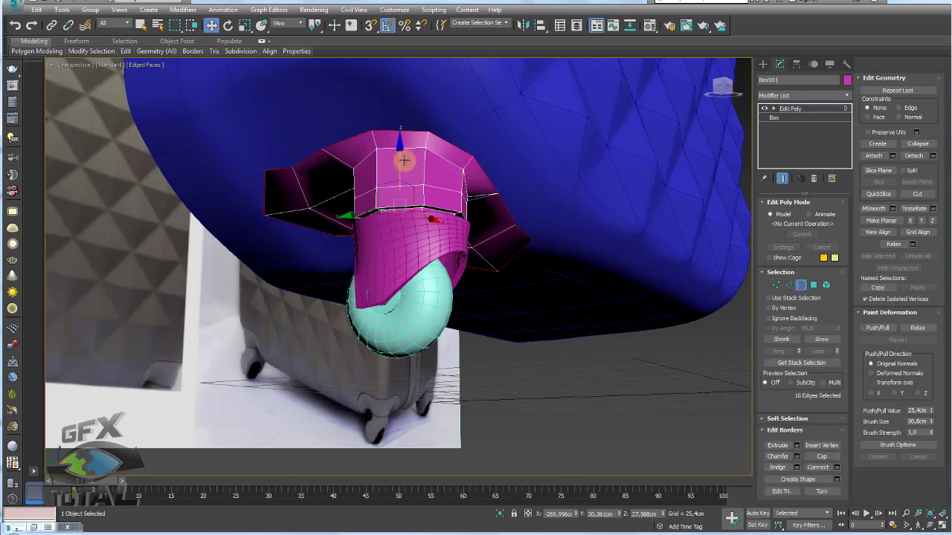
mouse_move(403, 160)
left_mouse_down()
mouse_move(396, 139)
mouse_move(394, 149)
left_mouse_up()
middle_click_drag(433, 166, 417, 214, "alt")
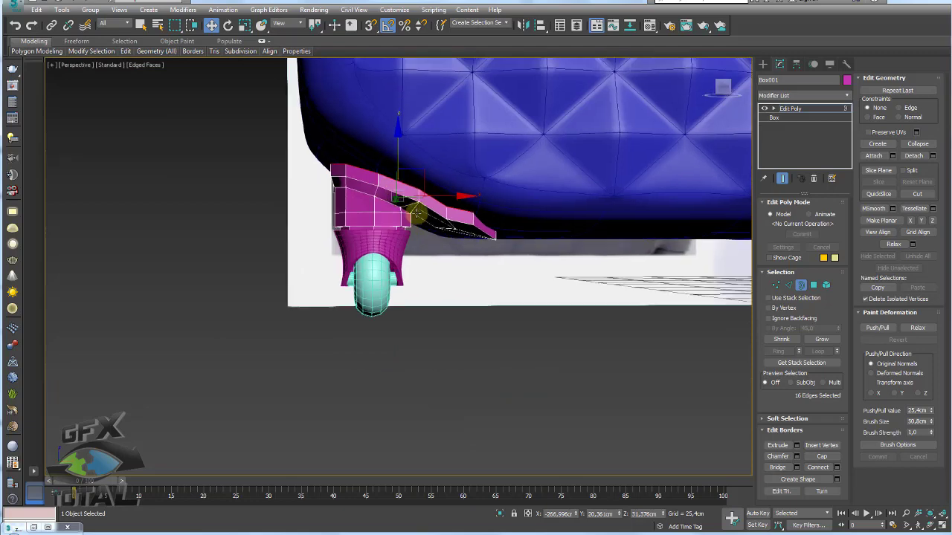
scroll(428, 238, "up", 3)
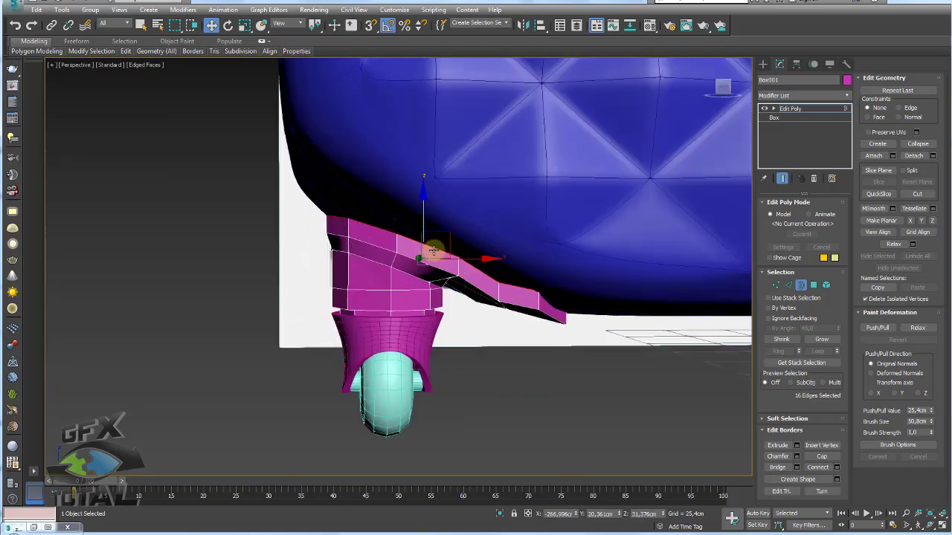
left_click(788, 108)
Select the caster's mount, skirt and wheel together.
middle_click_drag(439, 387, 458, 420, "alt")
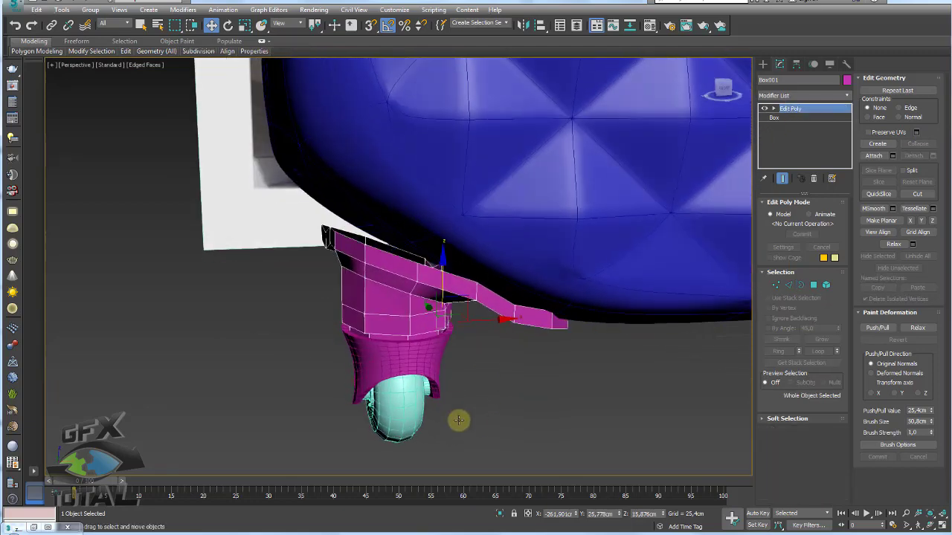
double_click(402, 290)
mouse_move(411, 289)
middle_mouse_down("alt")
mouse_move(420, 278)
mouse_move(528, 313)
mouse_move(478, 304)
middle_mouse_up("alt")
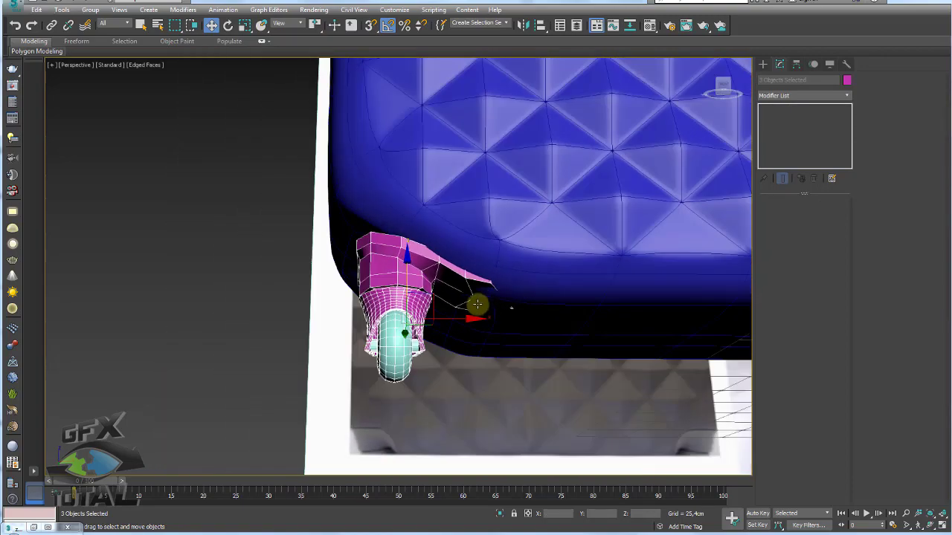
left_click(490, 301)
left_click(414, 272)
Mirror the caster parts on X and move them to the suitcase's opposite bottom corner.
left_click(394, 345, "ctrl")
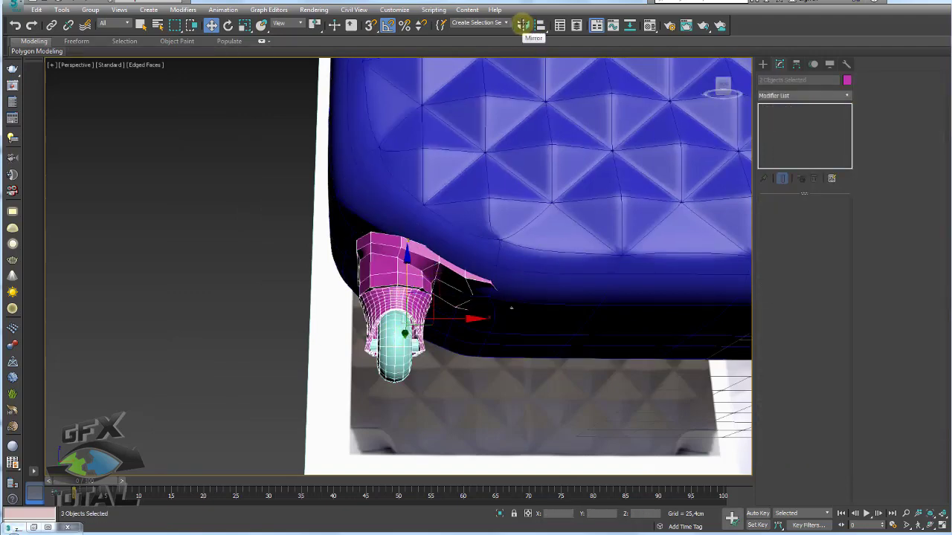
left_click(522, 25)
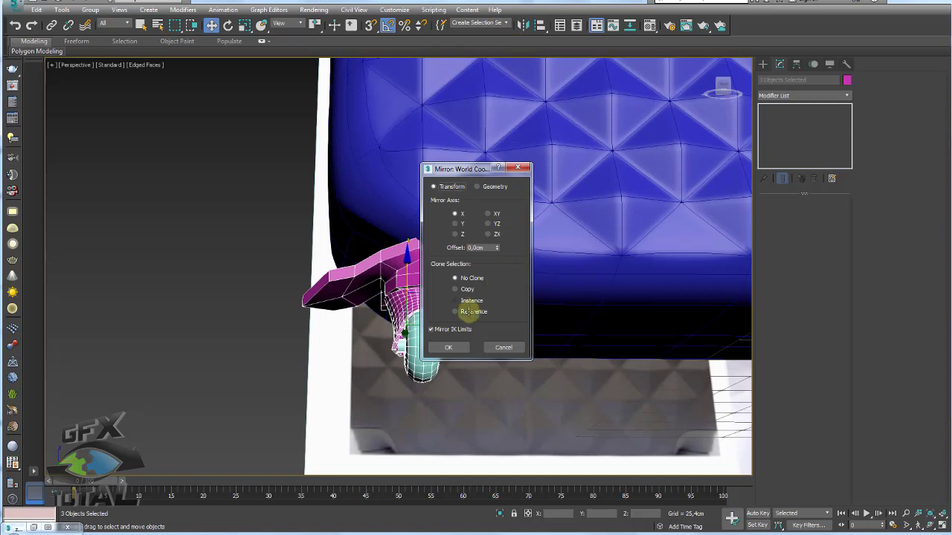
left_click(451, 347)
mouse_move(450, 346)
middle_mouse_down("alt")
mouse_move(340, 304)
mouse_move(642, 319)
mouse_move(470, 336)
middle_mouse_up("alt")
left_click_drag(469, 318, 669, 320)
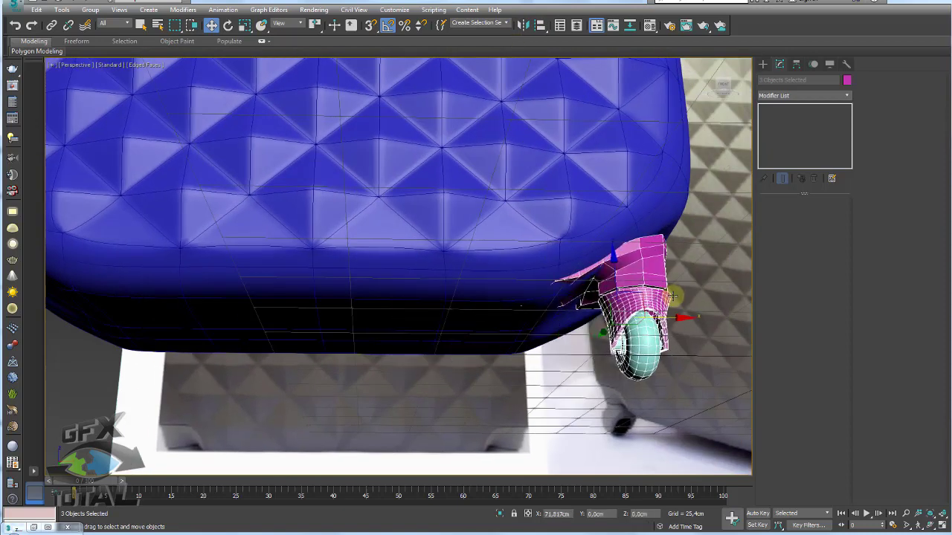
mouse_move(669, 319)
middle_mouse_down("alt")
mouse_move(713, 312)
mouse_move(611, 219)
middle_mouse_up("alt")
With OpenSubdiv off, lower two of the frente shell's bottom corner vertices on Z.
left_click(611, 219)
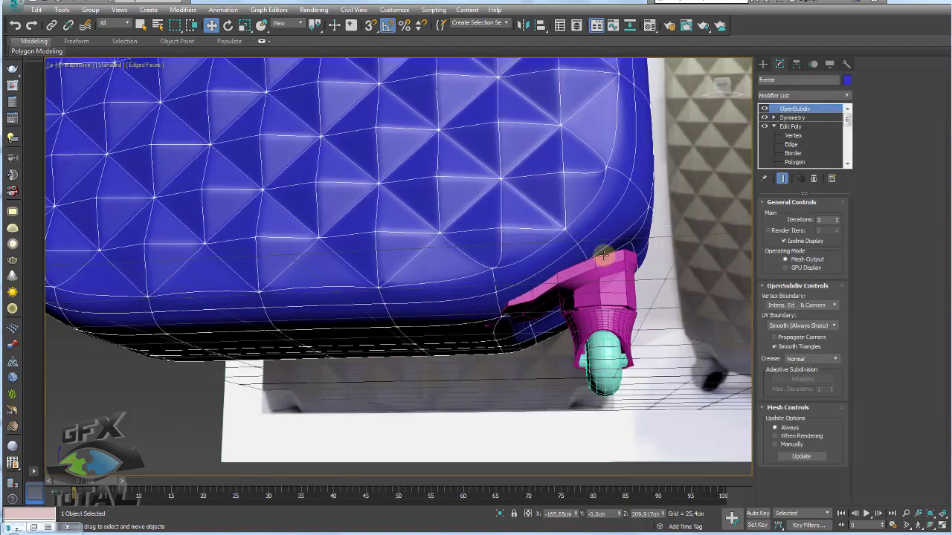
scroll(669, 245, "up", 2)
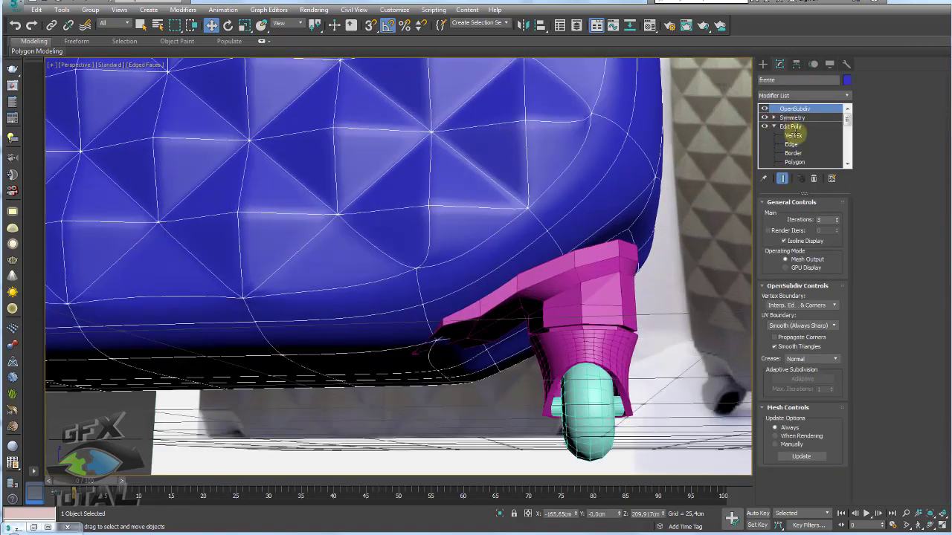
left_click(793, 135)
left_click(764, 108)
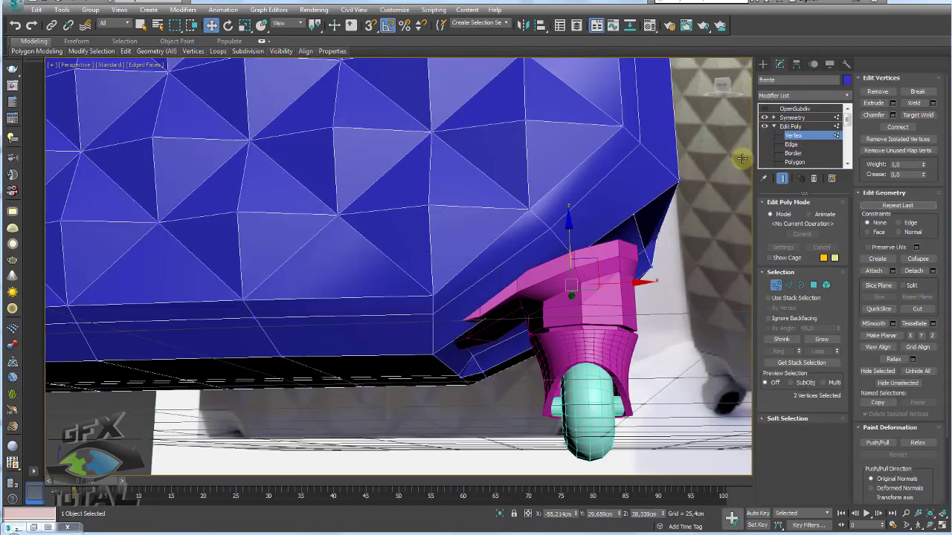
mouse_move(738, 254)
middle_mouse_down("alt")
mouse_move(684, 260)
mouse_move(714, 275)
middle_mouse_up("alt")
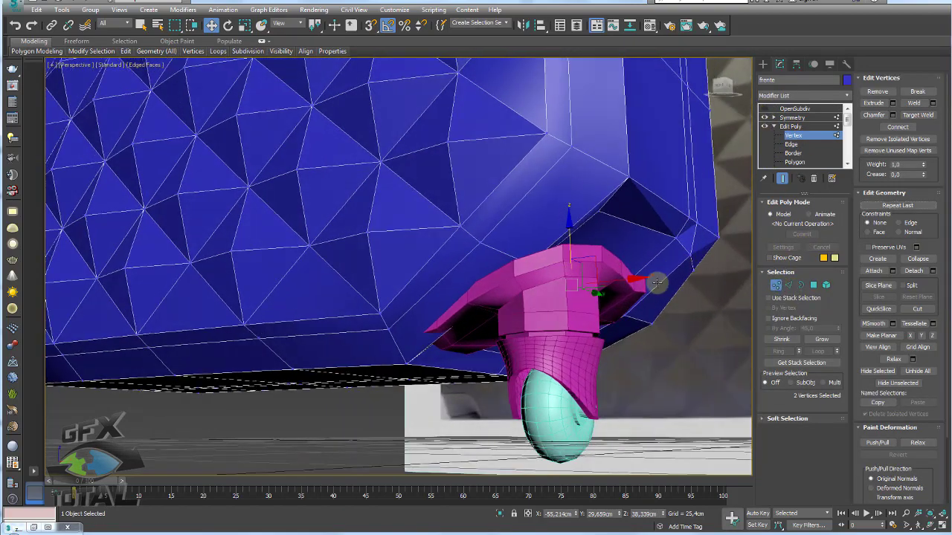
mouse_move(657, 282)
middle_mouse_down("alt")
mouse_move(601, 300)
mouse_move(547, 244)
middle_mouse_up("alt")
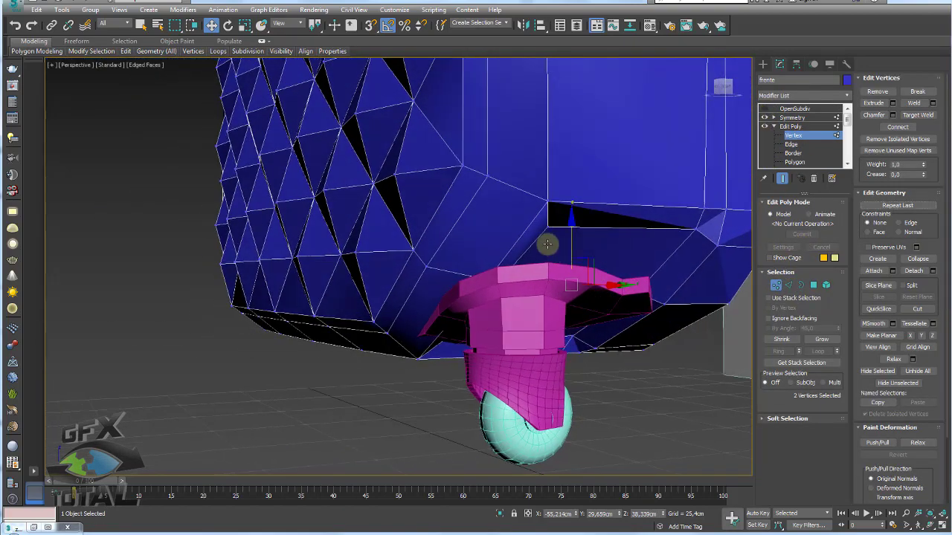
left_click(695, 230)
left_click(547, 227, "ctrl")
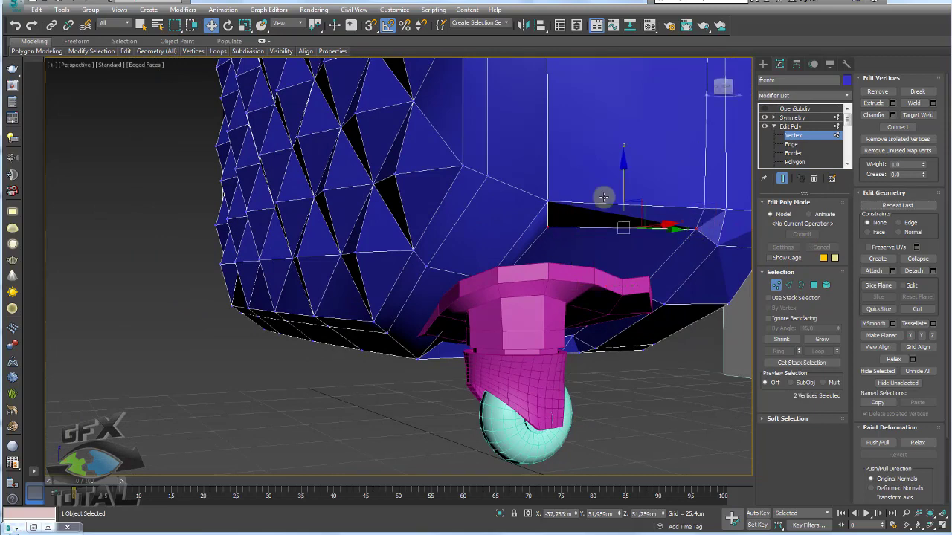
left_click_drag(623, 185, 628, 242)
left_click(764, 109)
mouse_move(727, 273)
middle_mouse_down("alt")
mouse_move(652, 276)
mouse_move(578, 246)
mouse_move(550, 272)
mouse_move(463, 294)
middle_mouse_up("alt")
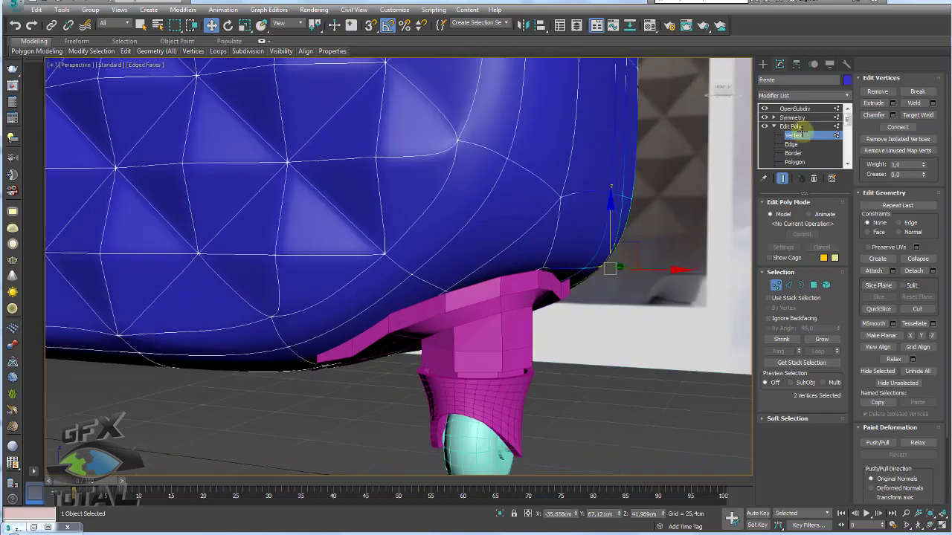
Adjust one more corner vertex, then re-enable OpenSubdiv on the shell.
left_click(765, 108)
mouse_move(495, 262)
middle_mouse_down("alt")
mouse_move(431, 255)
mouse_move(413, 281)
middle_mouse_up("alt")
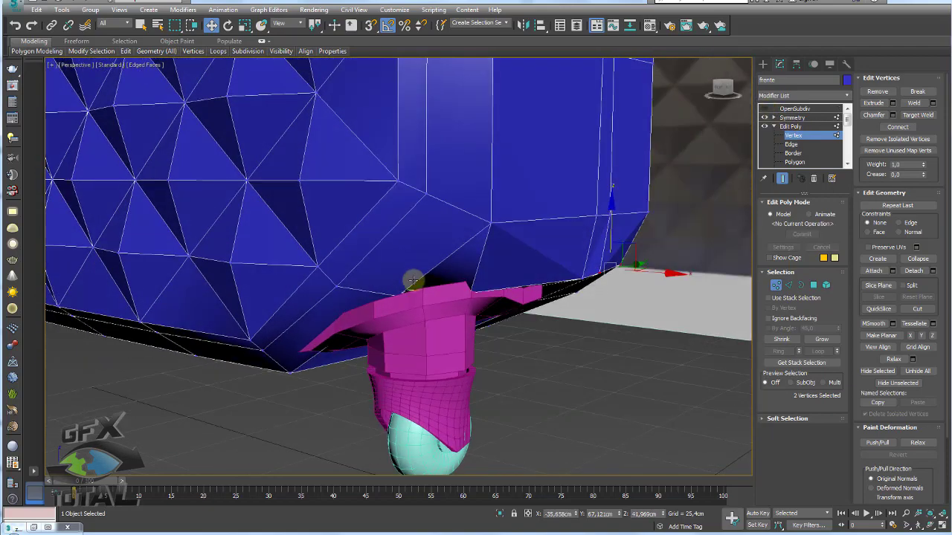
left_click(410, 289)
scroll(412, 281, "up", 3)
left_click_drag(425, 274, 442, 270)
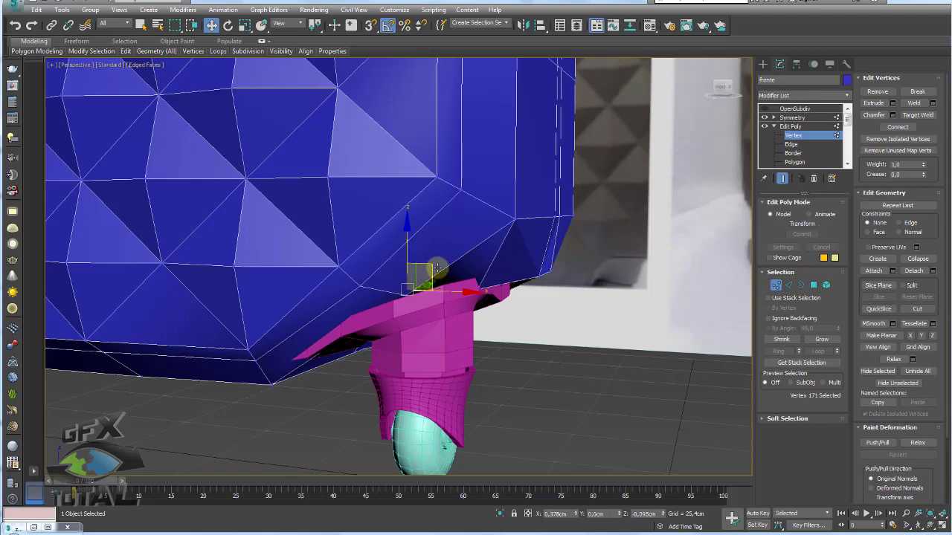
left_click(790, 127)
left_click(764, 108)
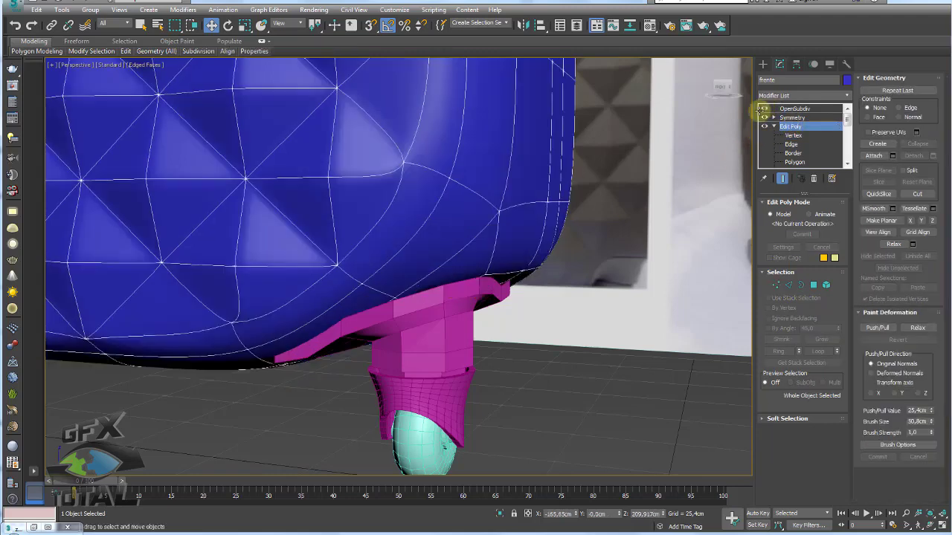
mouse_move(483, 290)
middle_mouse_down("alt")
mouse_move(316, 246)
mouse_move(194, 339)
mouse_move(232, 320)
middle_mouse_up("alt")
Select all three caster parts.
left_click(344, 261)
left_click(232, 320, "ctrl")
left_click(218, 365, "ctrl")
mouse_move(298, 330)
middle_mouse_down("alt")
mouse_move(318, 326)
mouse_move(291, 321)
middle_mouse_up("alt")
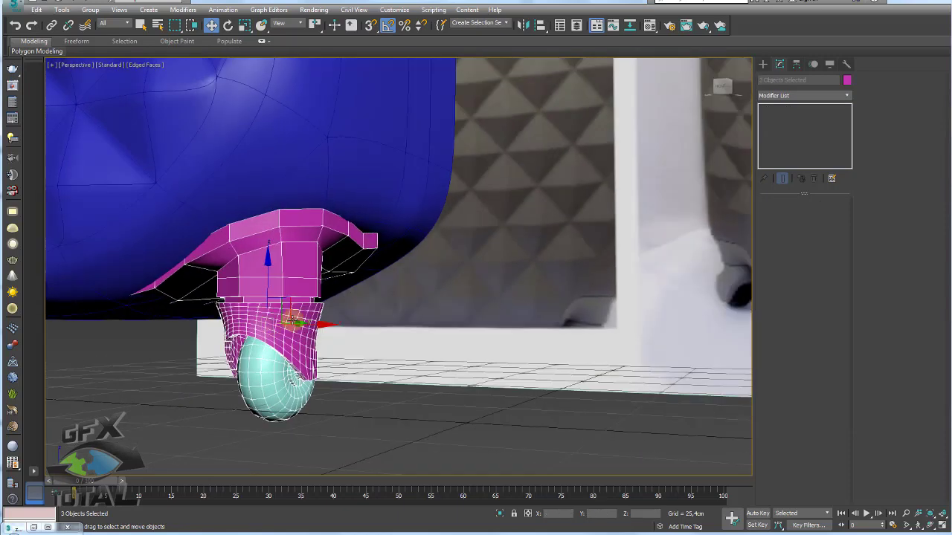
Attach the caster's top piece to the Object001 skirt's Edit Poly and view its TurboSmooth.
left_click(247, 311)
middle_click_drag(266, 265, 357, 259, "alt")
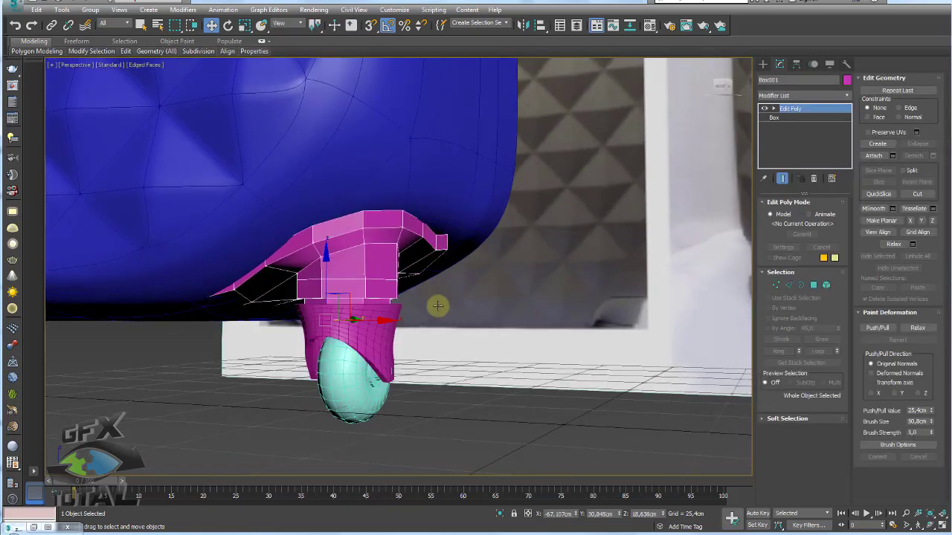
left_click(380, 335)
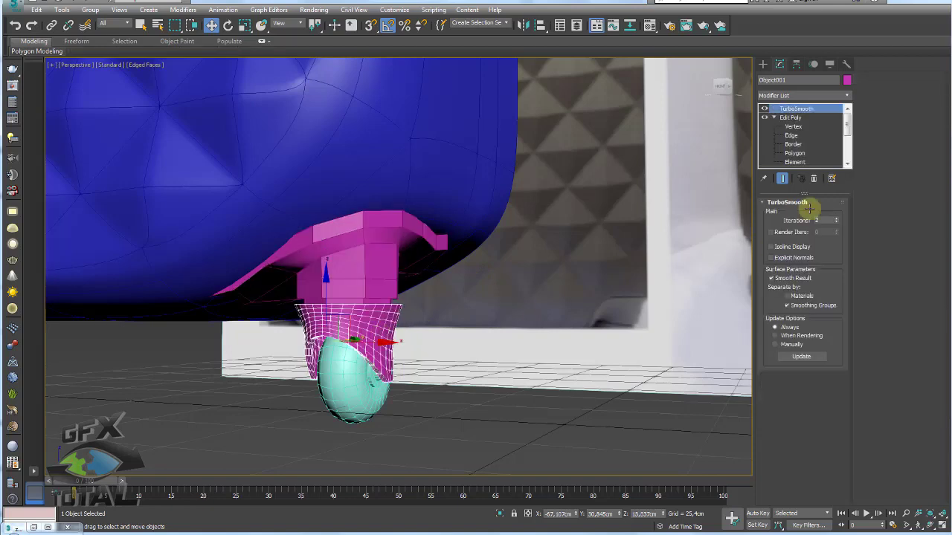
left_click(793, 117)
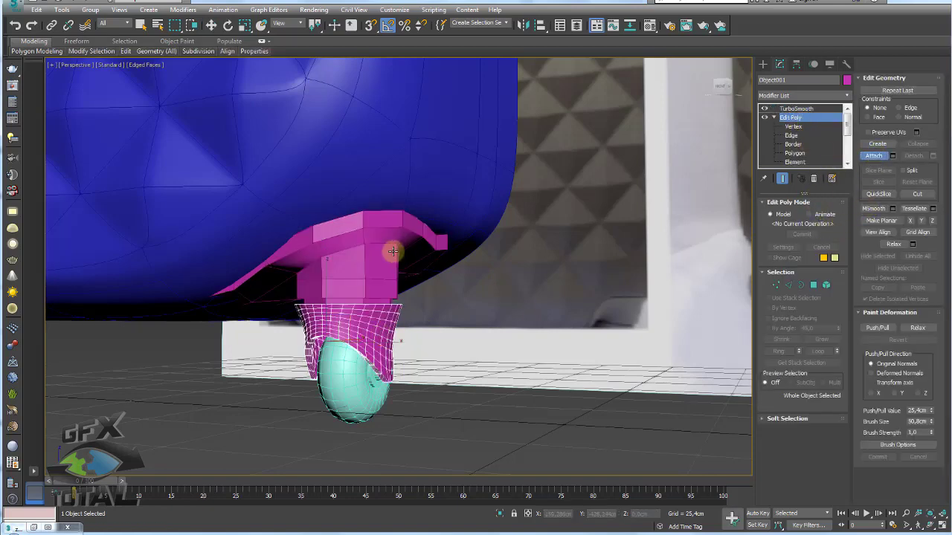
key("w")
left_click(794, 109)
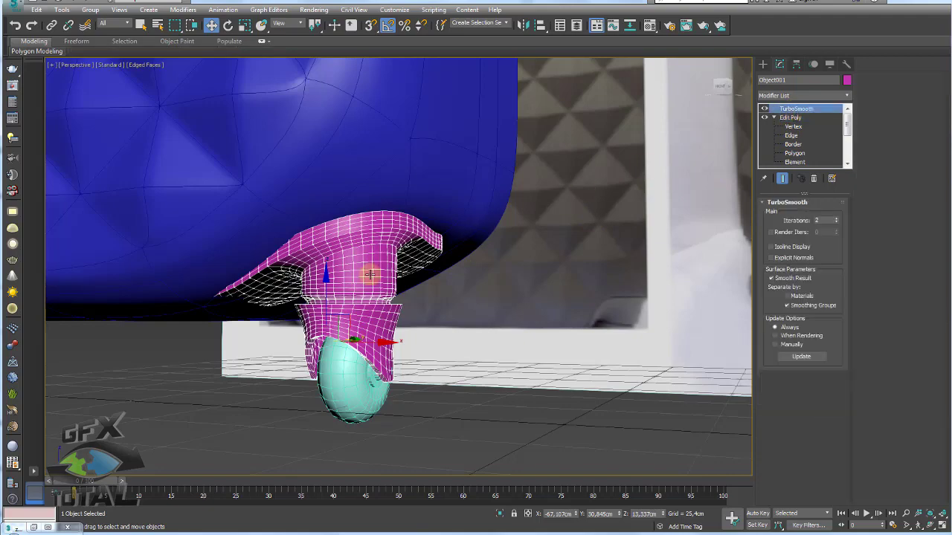
scroll(529, 365, "down", 3)
Deselect everything, then reselect the combined wheel mount.
left_click(404, 319)
scroll(392, 315, "down", 4)
scroll(392, 315, "up", 2)
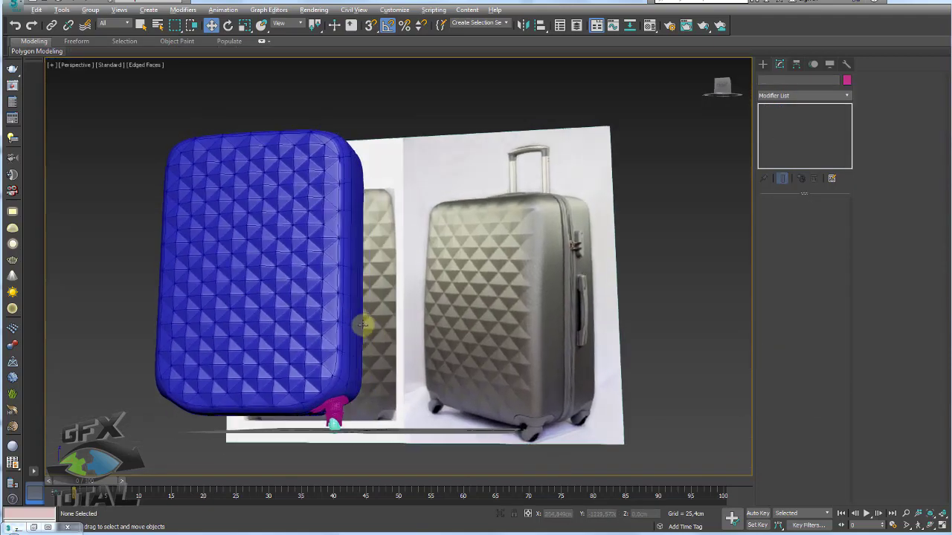
scroll(383, 323, "up", 2)
scroll(372, 334, "up", 2)
scroll(358, 346, "up", 2)
left_click(358, 346)
mouse_move(358, 346)
middle_mouse_down("alt")
mouse_move(404, 329)
mouse_move(440, 382)
middle_mouse_up("alt")
At Vertex level, pull the mount's left flange-tip vertices down and to the left.
left_click(792, 125)
left_click(792, 126)
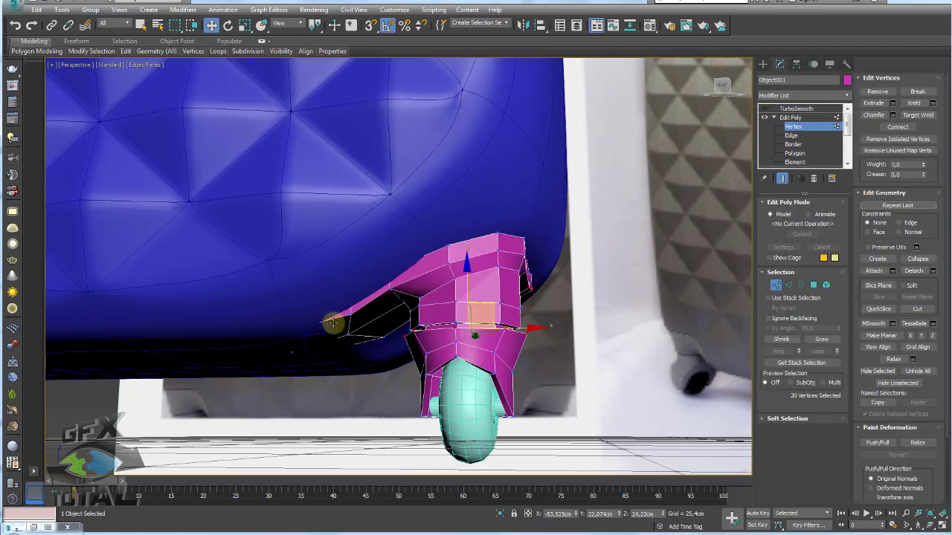
middle_click_drag(340, 322, 351, 326, "alt")
left_click_drag(270, 305, 255, 287)
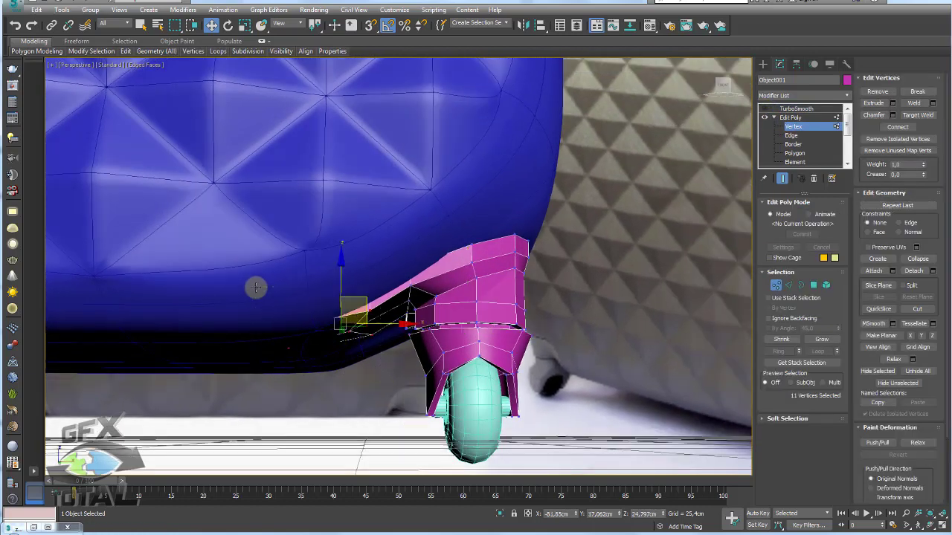
left_click_drag(333, 282, 341, 283)
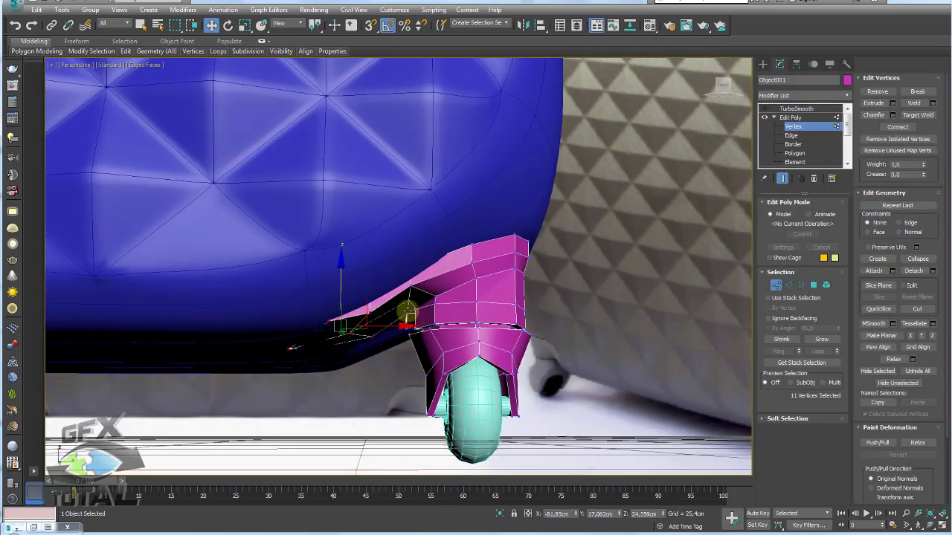
left_click(408, 301)
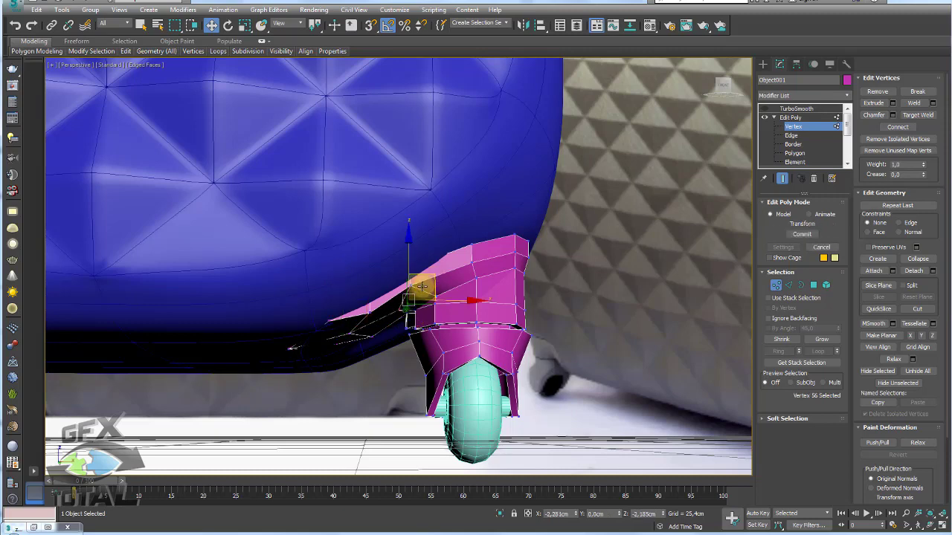
left_click_drag(421, 287, 411, 293)
left_click(365, 330)
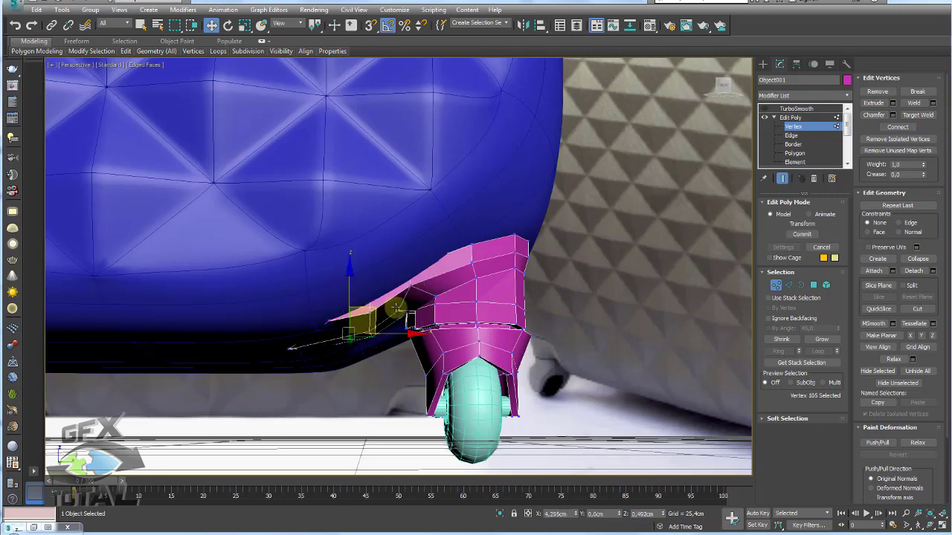
left_click_drag(349, 388, 293, 291)
left_click_drag(330, 321, 319, 336)
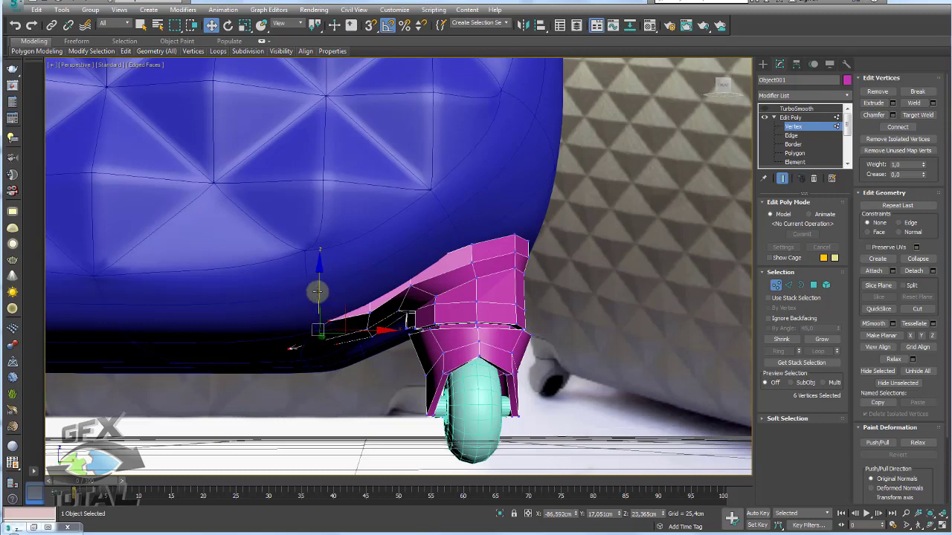
Shift the flange-tip vertices right and up, then move them inward from the other side.
left_click(330, 338)
left_click(290, 354, "ctrl")
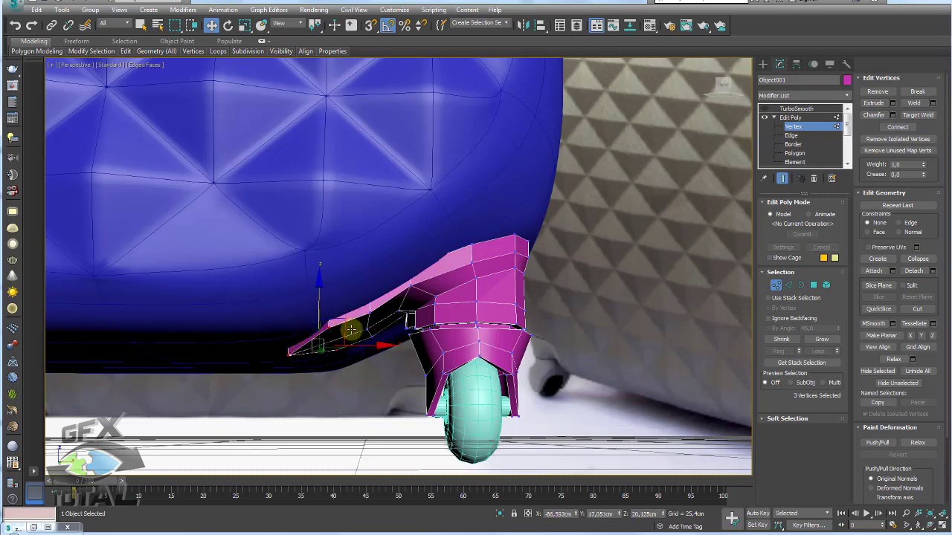
left_click_drag(334, 352, 345, 348)
left_click(403, 319, "ctrl")
middle_click_drag(404, 320, 495, 237, "alt")
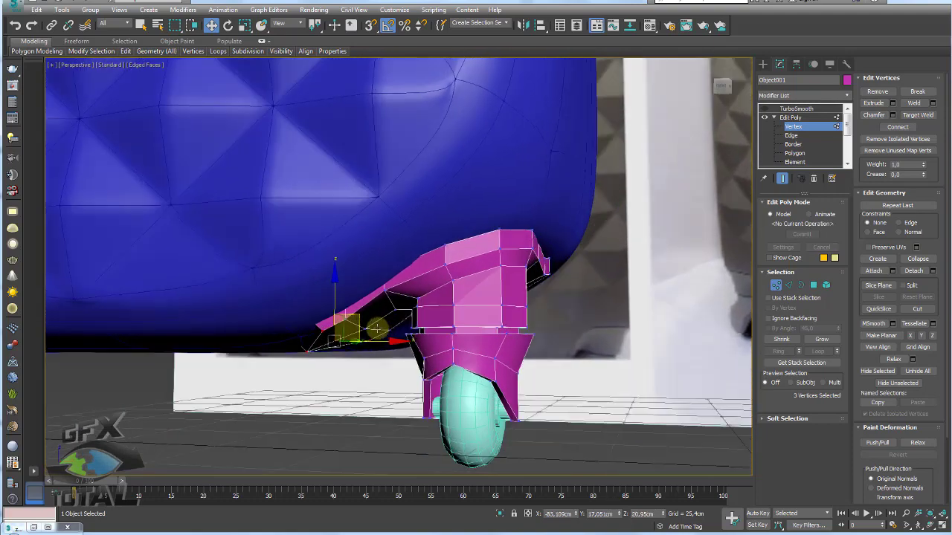
left_click(494, 225)
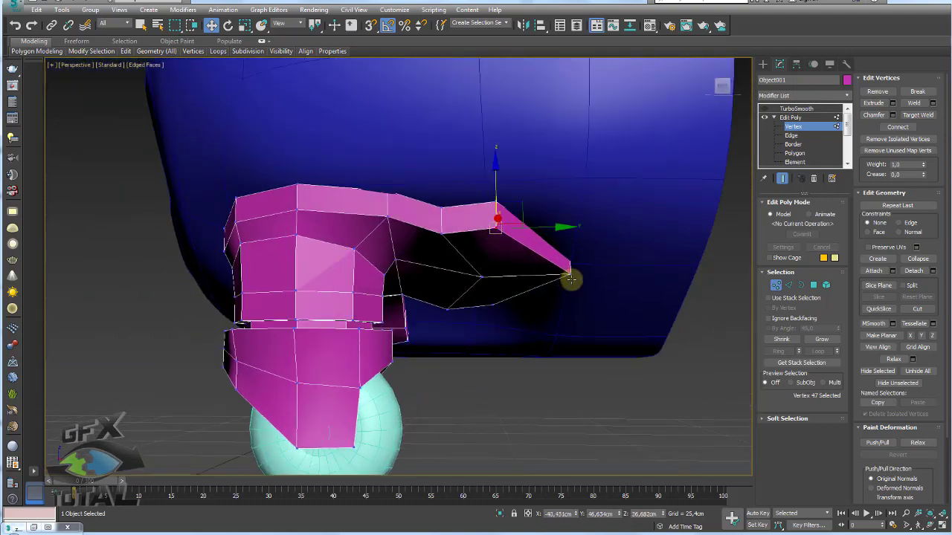
left_click(570, 272, "ctrl")
left_click(537, 251, "ctrl")
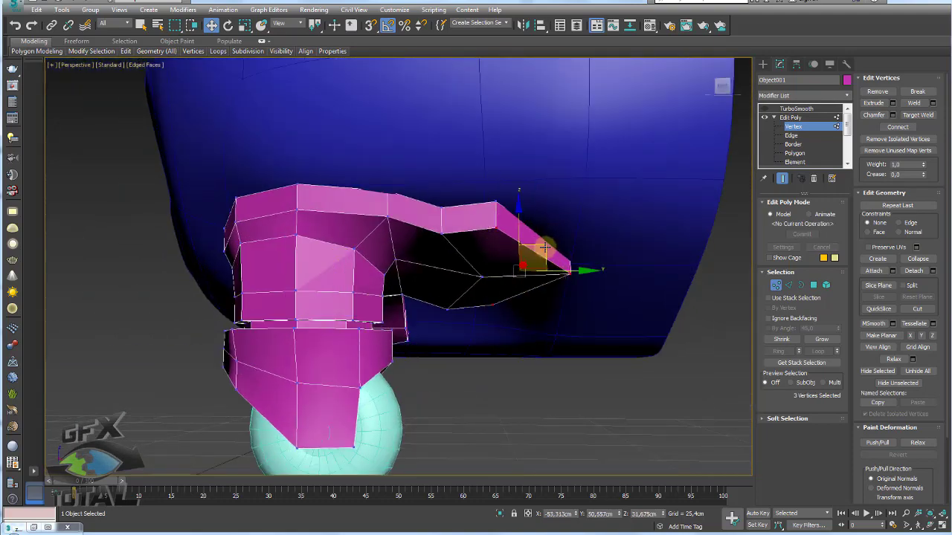
left_click_drag(527, 250, 449, 273)
left_click(481, 275)
Show the reshaped mount with TurboSmooth and check it against the reference photo.
middle_click_drag(506, 259, 745, 138, "alt")
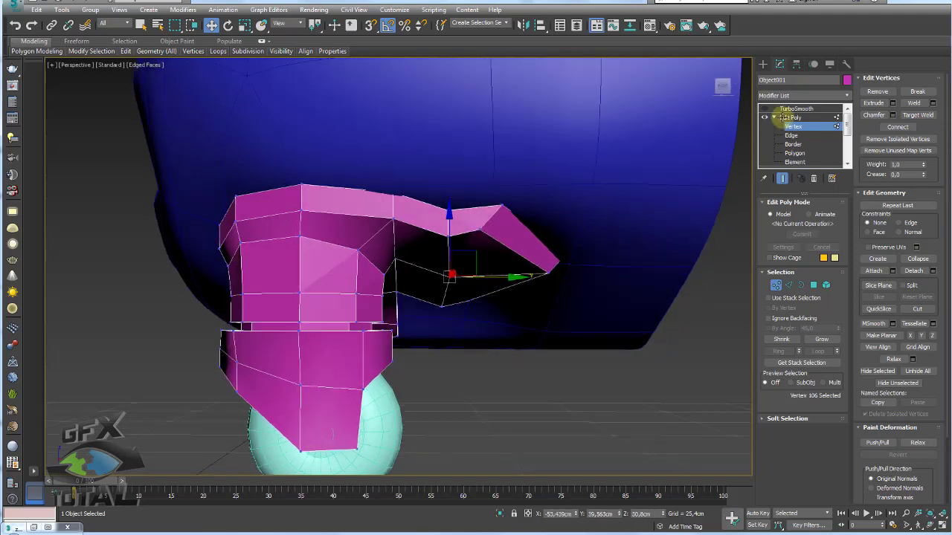
left_click(794, 109)
mouse_move(449, 204)
middle_mouse_down("alt")
mouse_move(444, 212)
mouse_move(701, 259)
middle_mouse_up("alt")
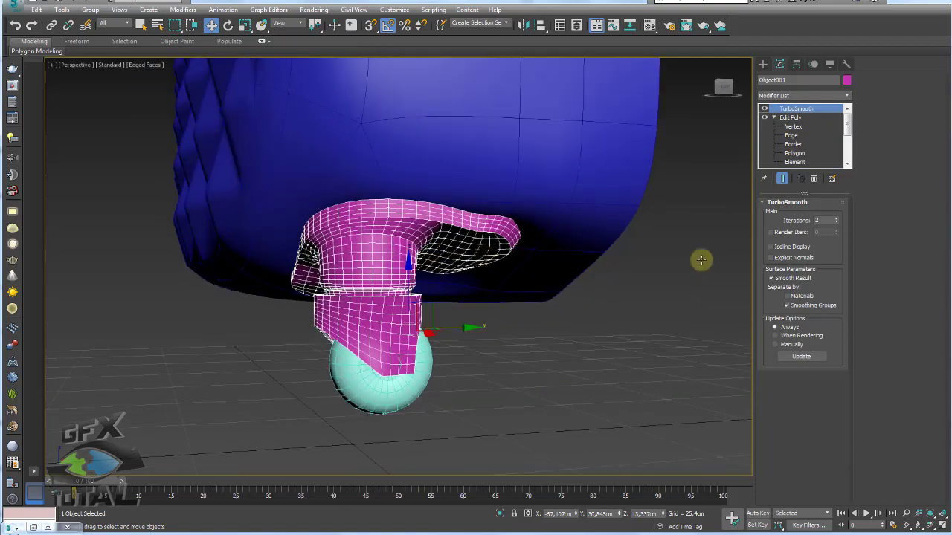
mouse_move(522, 334)
middle_mouse_down("alt")
mouse_move(542, 330)
mouse_move(509, 324)
middle_mouse_up("alt")
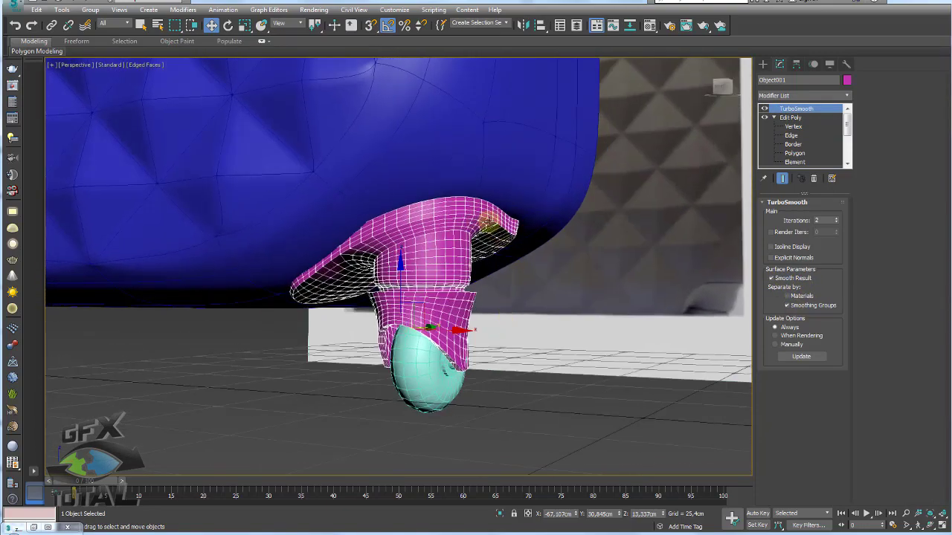
With TurboSmooth off, lift the mount's two top edges into a tilted peak.
scroll(488, 221, "up", 3)
left_click(791, 135)
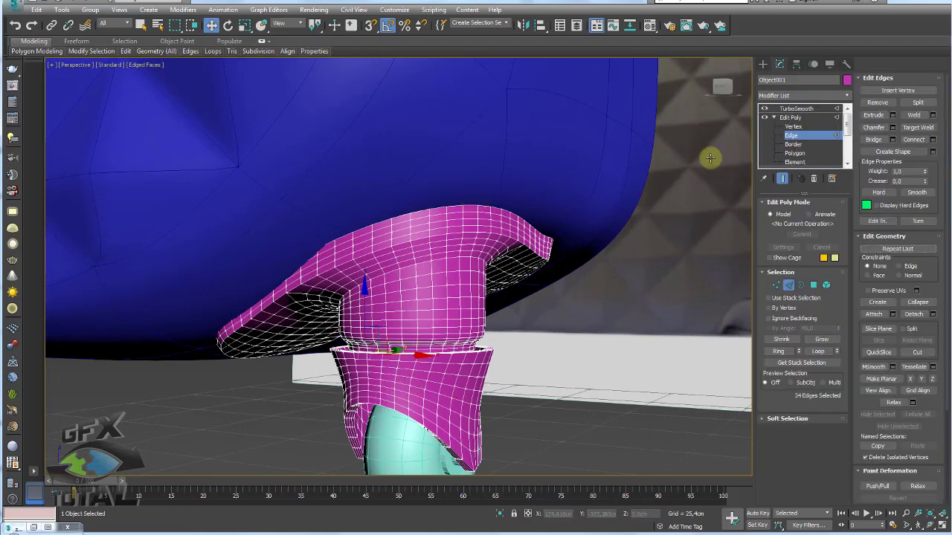
left_click(765, 108)
left_click(458, 207)
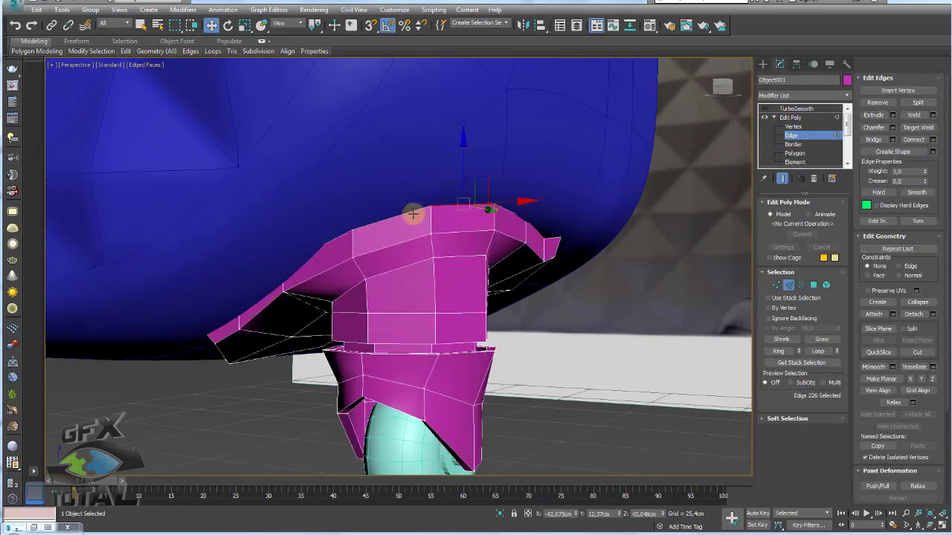
middle_click_drag(489, 206, 471, 213, "alt")
mouse_move(449, 188)
left_mouse_down()
mouse_move(449, 162)
mouse_move(493, 157)
mouse_move(408, 199)
left_mouse_up()
key("e")
key("w")
Adjust the peak's tip vertex at the vertex level.
left_click(459, 183)
left_click(774, 284)
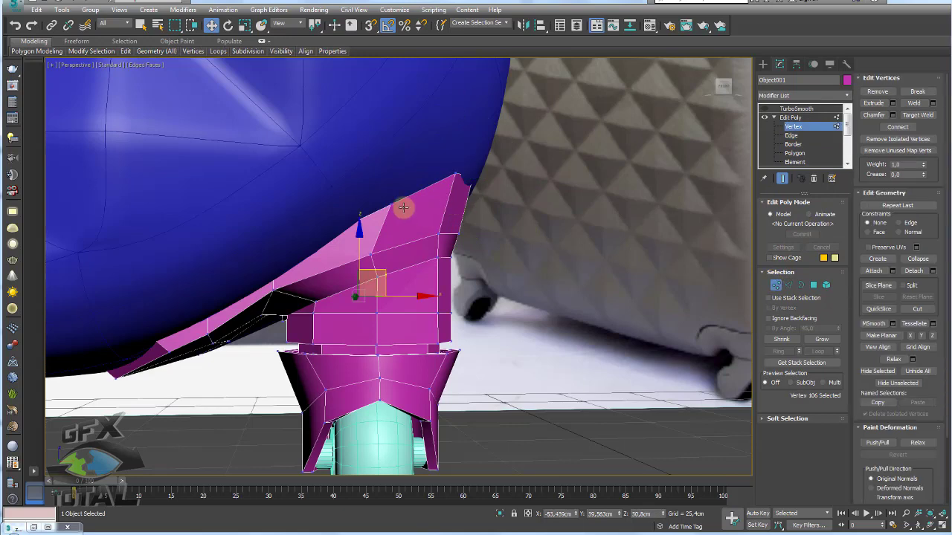
left_click(387, 206)
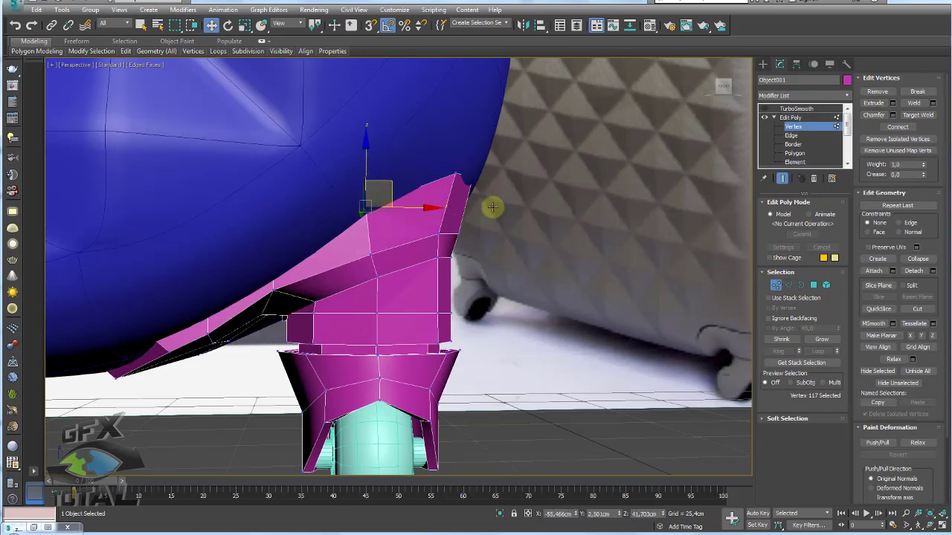
mouse_move(489, 206)
middle_mouse_down("alt")
mouse_move(418, 209)
mouse_move(549, 227)
middle_mouse_up("alt")
left_click(563, 233)
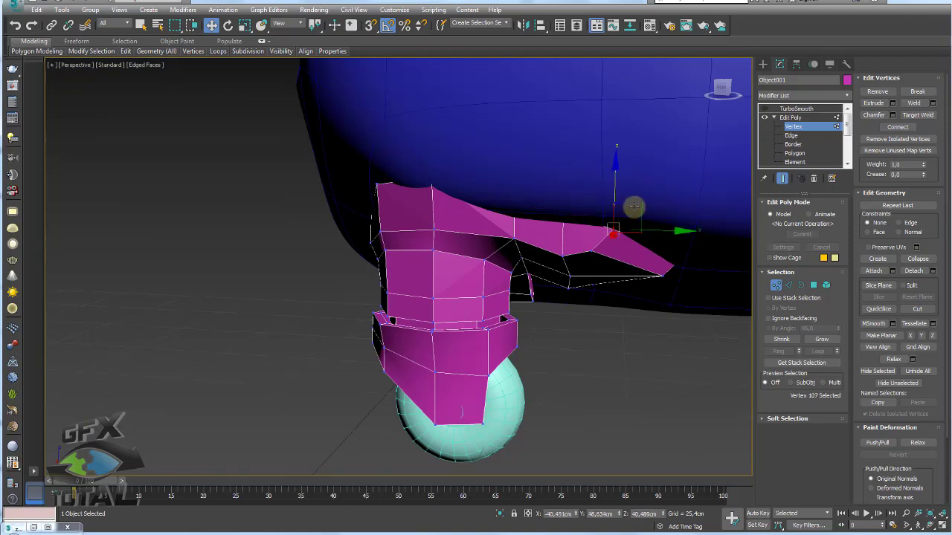
Turn TurboSmooth back on for the mount and zoom out to the whole suitcase.
left_click(791, 117)
left_click(794, 108)
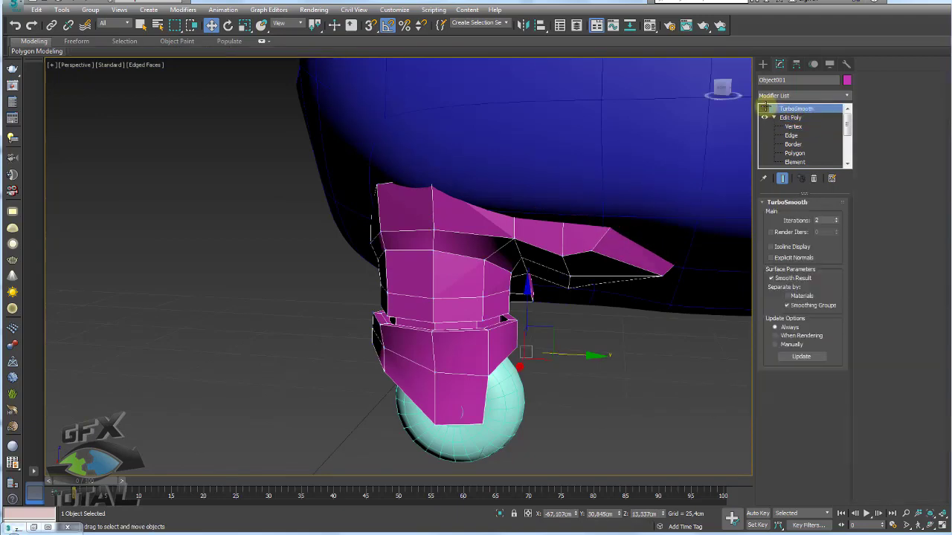
left_click(347, 275)
scroll(347, 276, "down", 5)
scroll(411, 340, "down", 5)
Select the pink wheel holder and remove its middle edge loop with smoothing off.
middle_click_drag(410, 340, 435, 357, "alt")
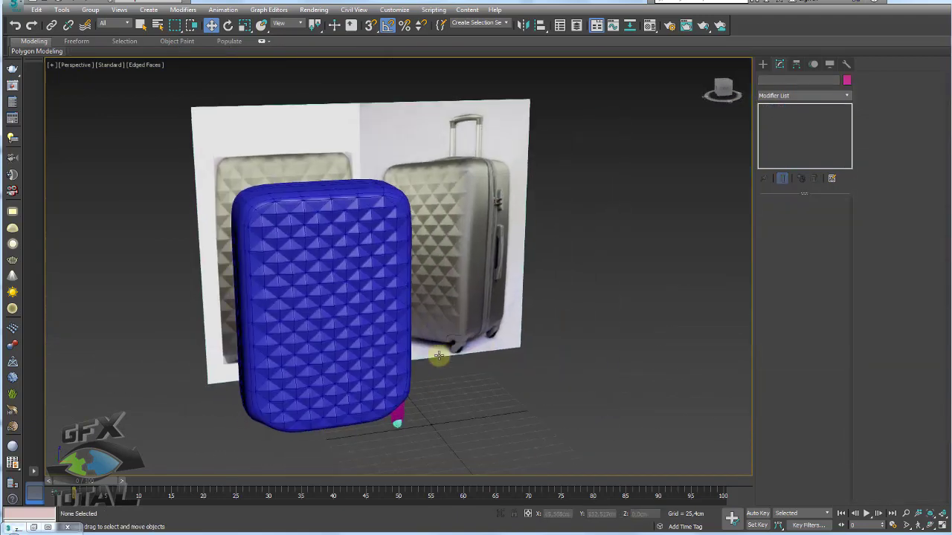
scroll(453, 356, "up", 4)
scroll(424, 344, "up", 3)
scroll(421, 341, "up", 3)
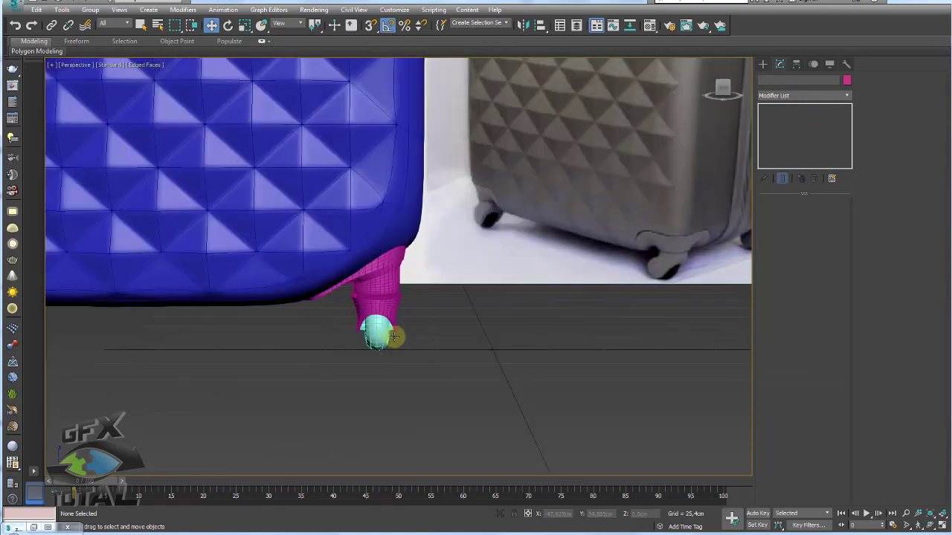
mouse_move(386, 335)
middle_mouse_down("alt")
mouse_move(378, 322)
mouse_move(423, 312)
middle_mouse_up("alt")
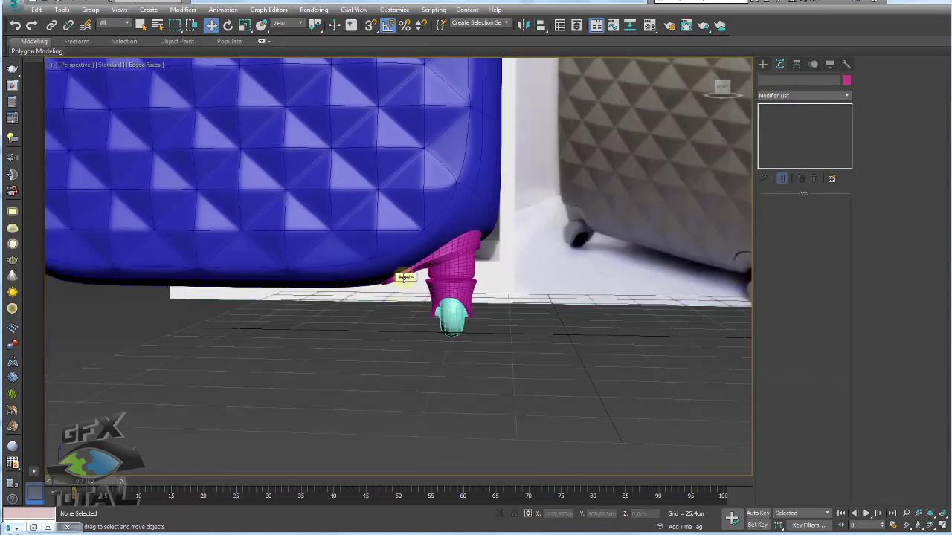
left_click(448, 272)
scroll(454, 271, "up", 5)
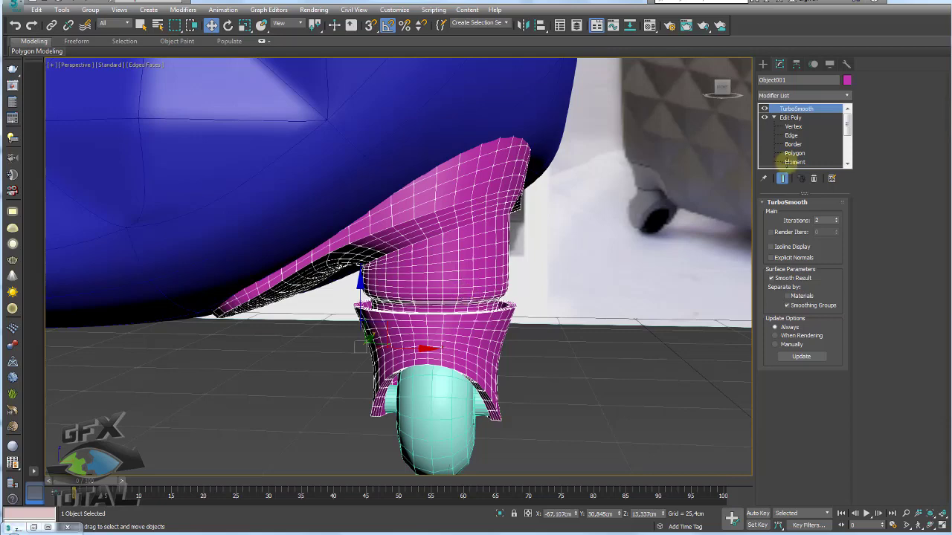
left_click(790, 136)
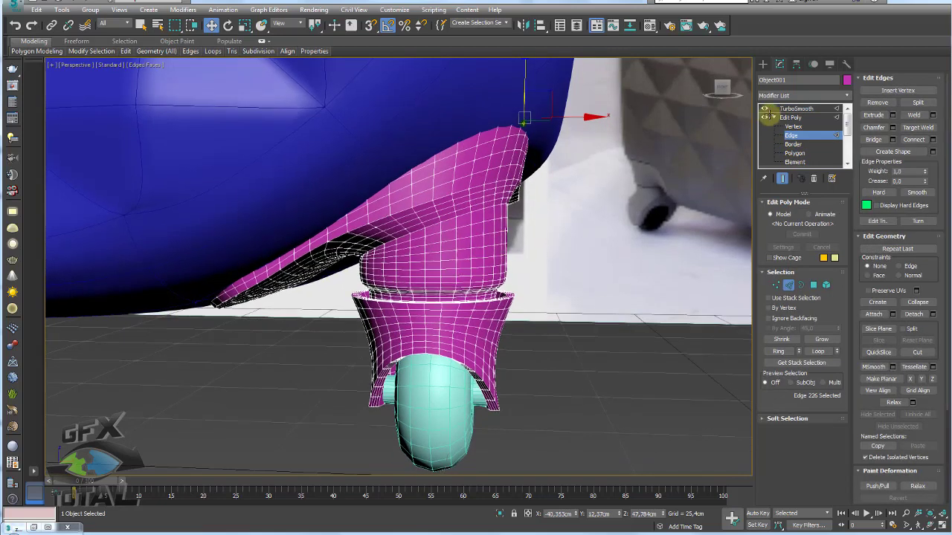
left_click(764, 109)
double_click(461, 261)
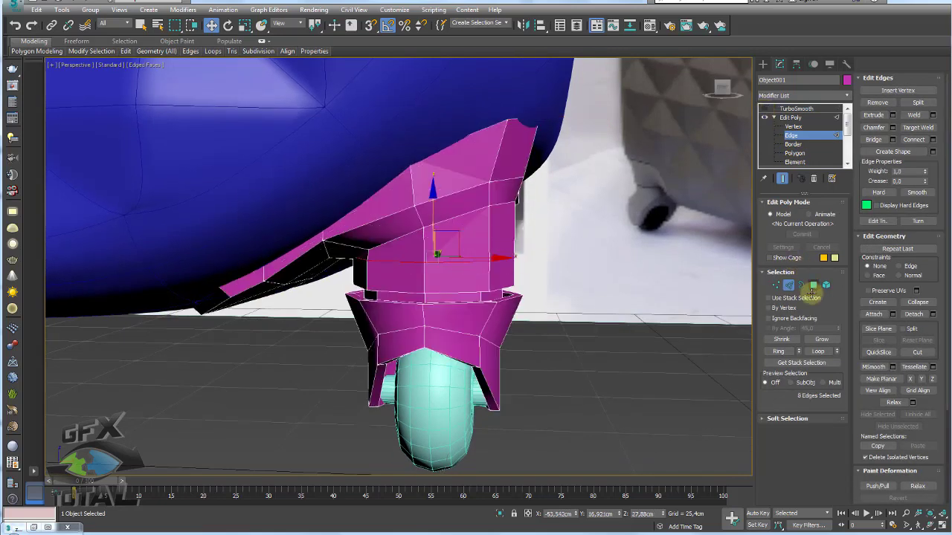
left_click(878, 104)
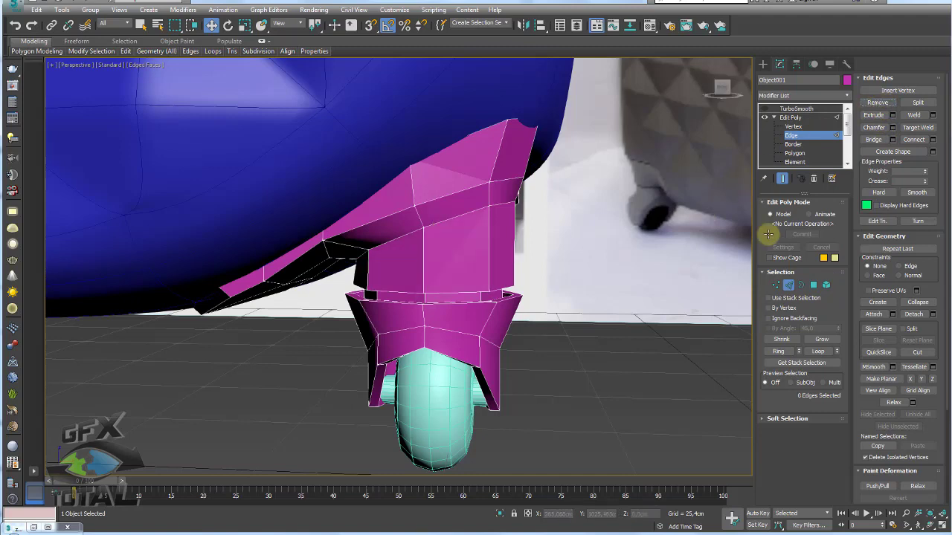
Scale down the holder's lower band of vertices and move them up.
left_click(773, 285)
middle_click_drag(516, 385, 569, 395, "alt")
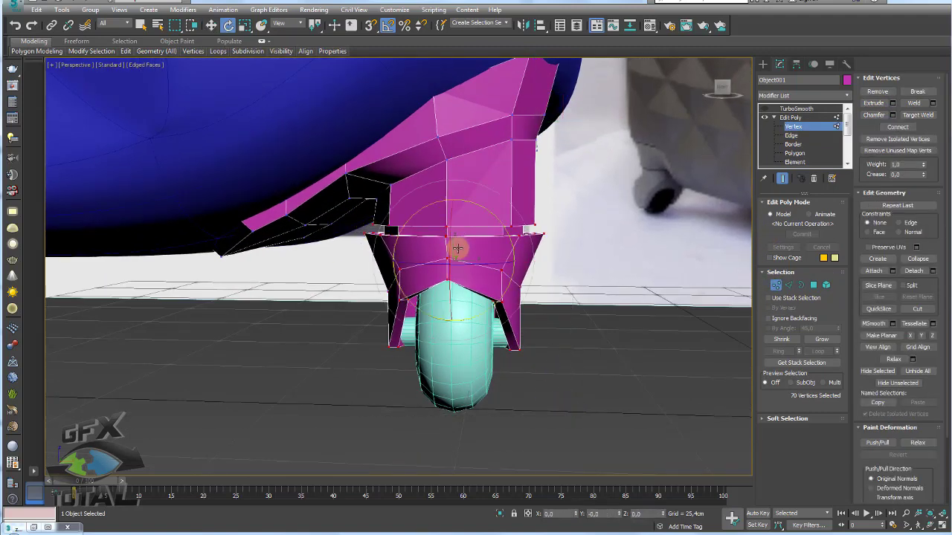
key("r")
left_click_drag(457, 245, 462, 257)
key("w")
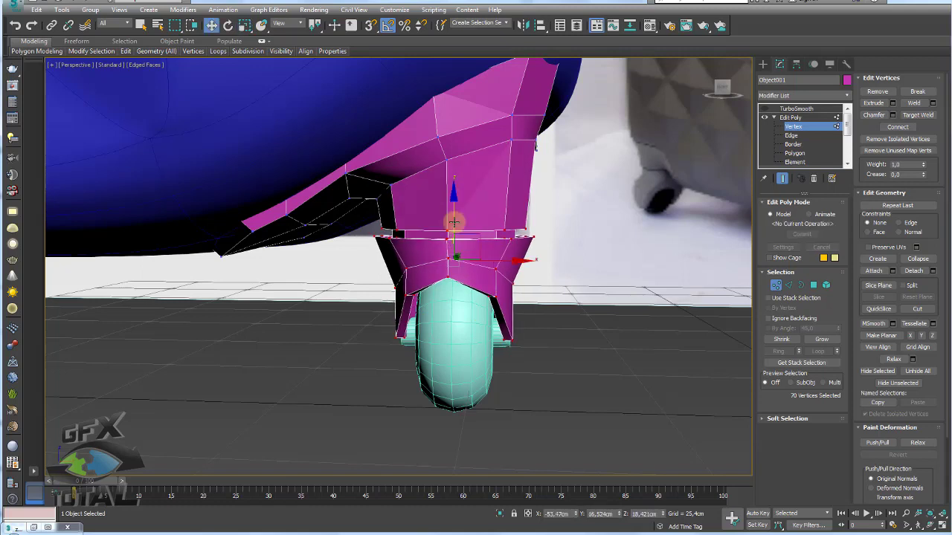
left_click_drag(454, 221, 455, 202)
Select the lower vertex ring near the wheel, then select the Torus wheel.
middle_click_drag(495, 245, 584, 323, "alt")
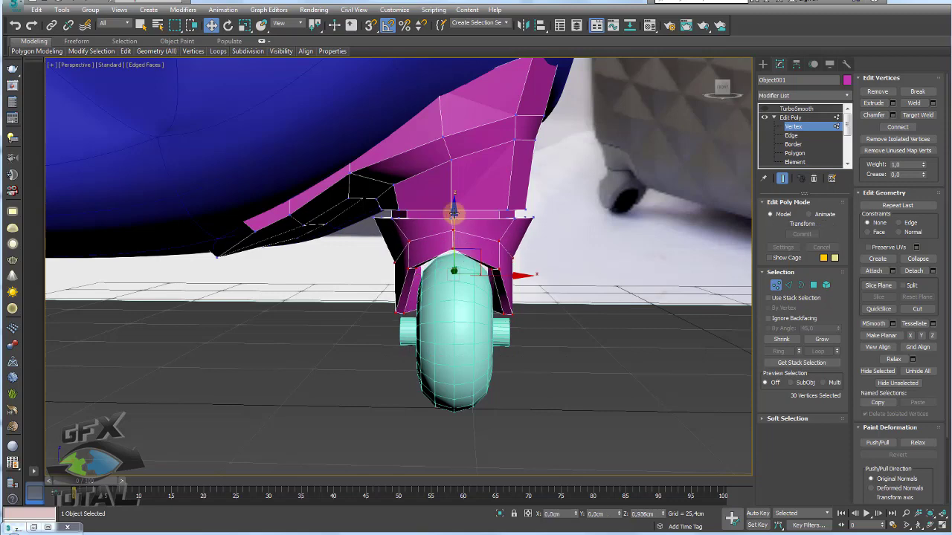
left_click_drag(394, 248, 513, 321)
middle_click_drag(515, 283, 813, 155, "alt")
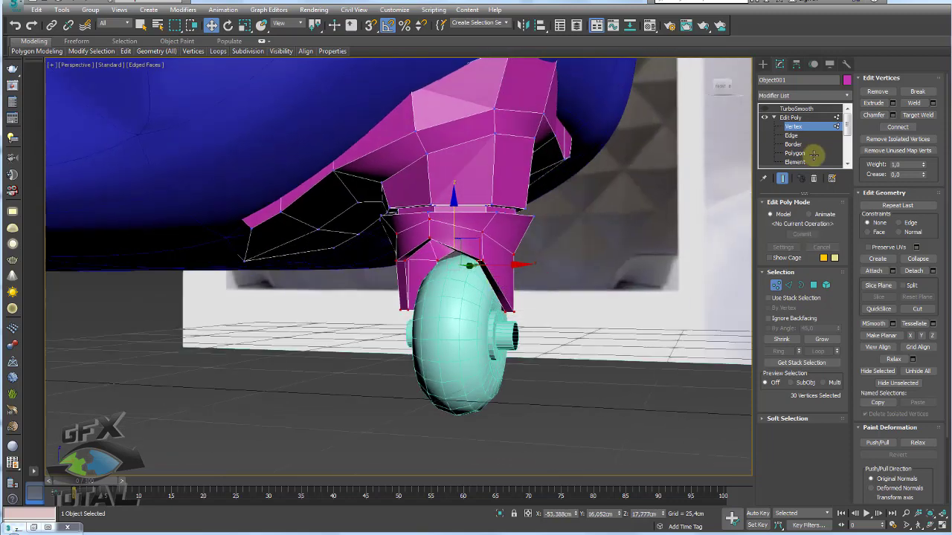
left_click(790, 118)
left_click(440, 319)
Raise the teal wheel into the holder, scale it down uniformly, then select caster body Object001.
key("e")
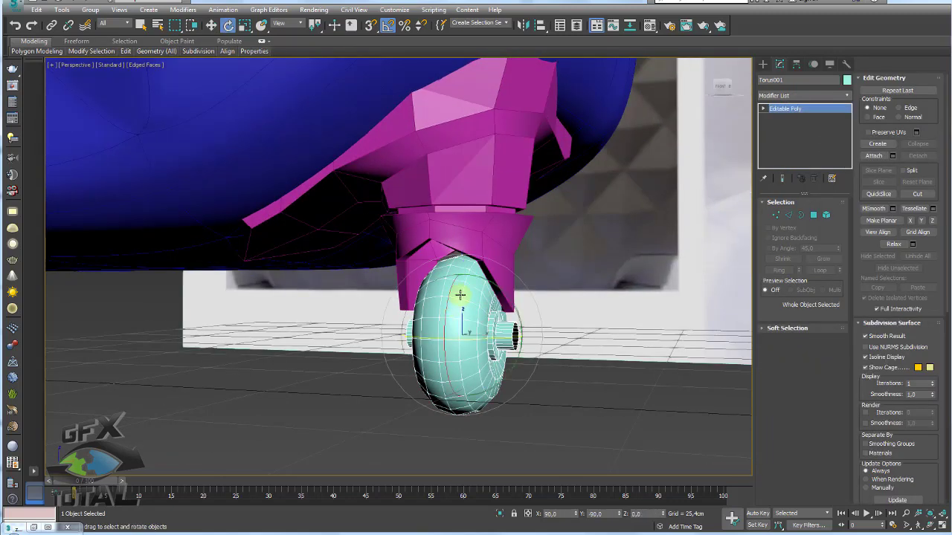
key("w")
left_click_drag(460, 295, 458, 255)
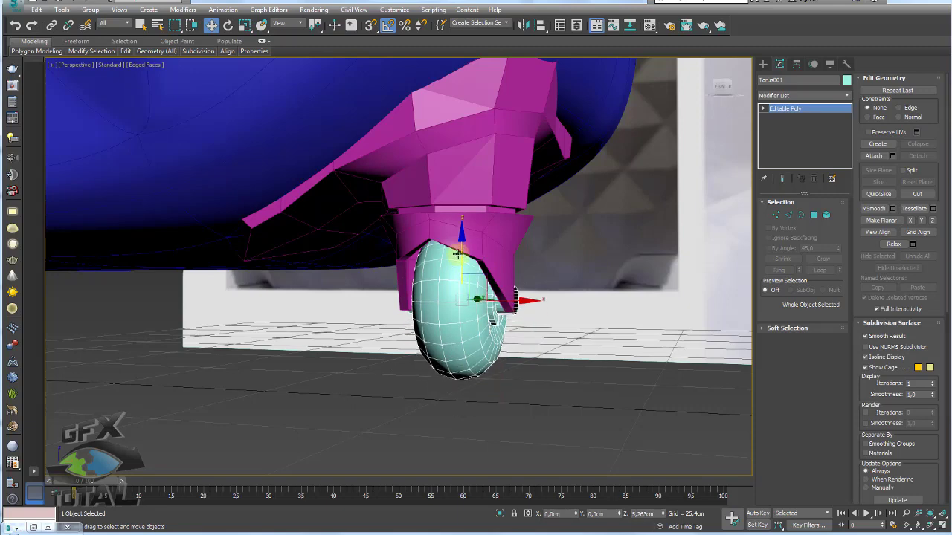
key("r")
left_click_drag(463, 304, 469, 324)
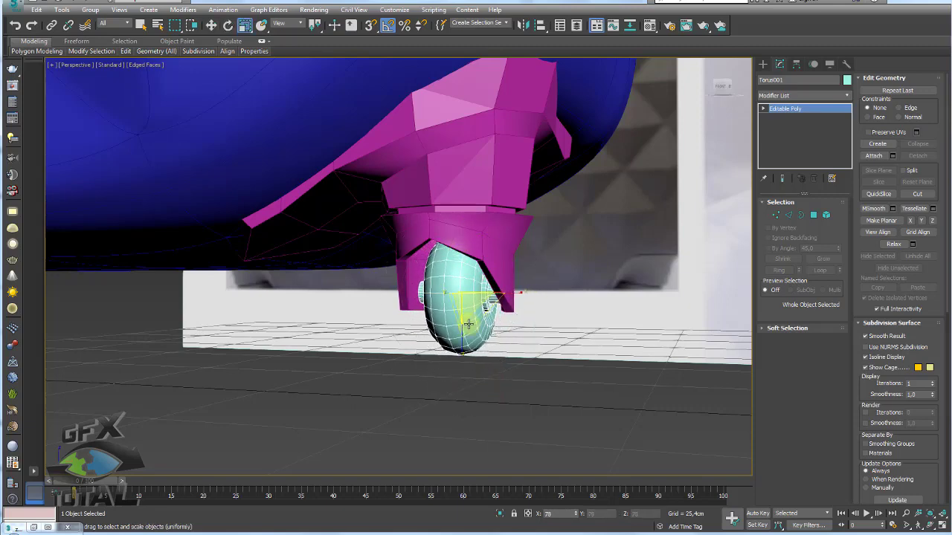
key("w")
mouse_move(469, 324)
middle_mouse_down("alt")
mouse_move(486, 329)
mouse_move(429, 332)
middle_mouse_up("alt")
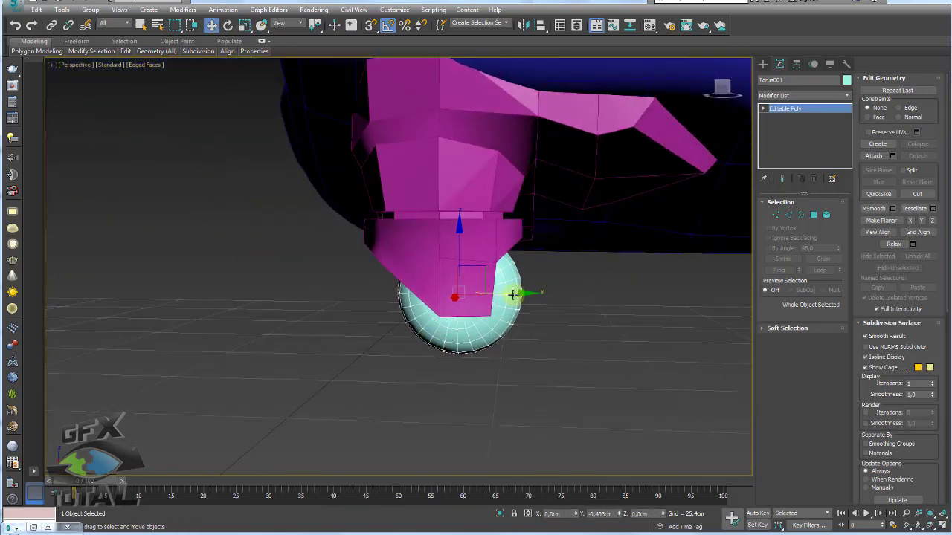
key("e")
key("r")
left_click(406, 244)
mouse_move(406, 244)
middle_mouse_down("alt")
mouse_move(403, 330)
mouse_move(722, 260)
middle_mouse_up("alt")
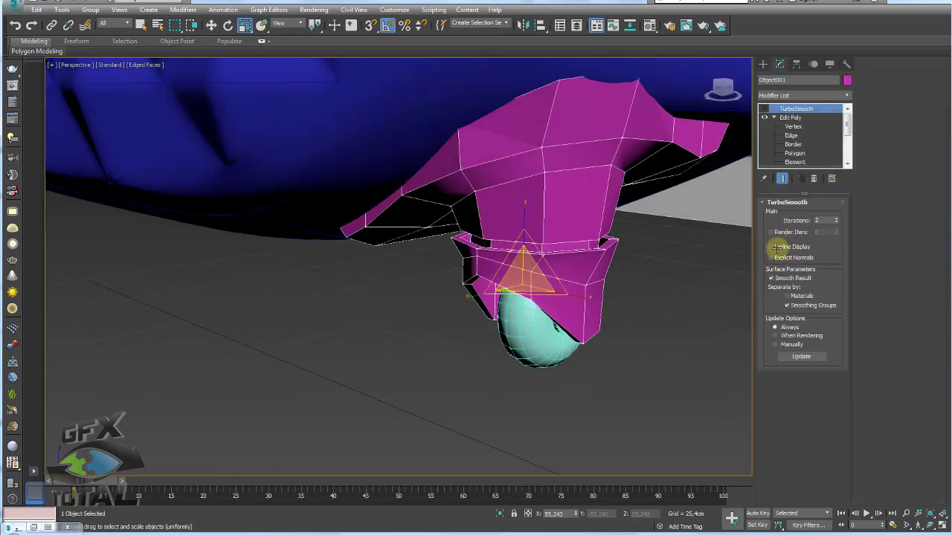
Re-enable TurboSmooth on the caster housing Object001.
left_click(764, 109)
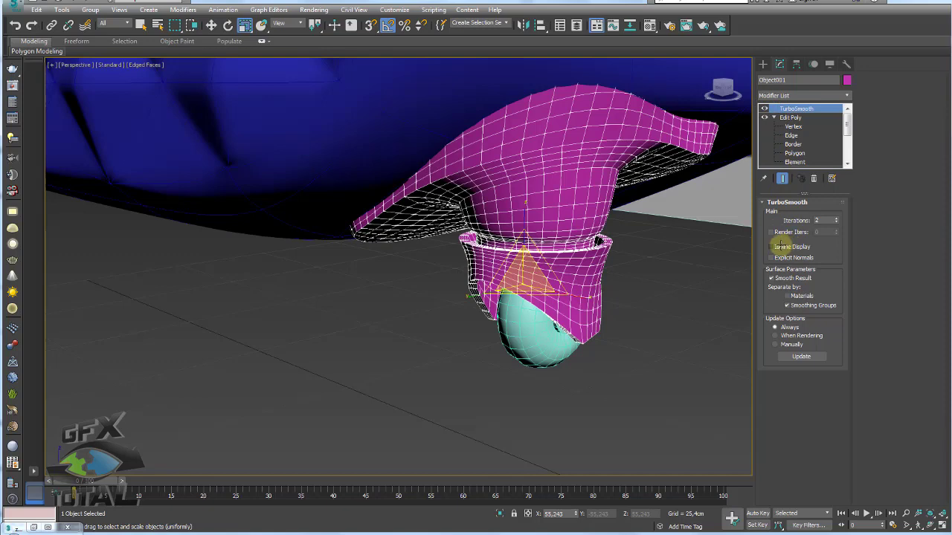
left_click(637, 308)
scroll(637, 308, "down", 5)
middle_click_drag(637, 308, 603, 319, "alt")
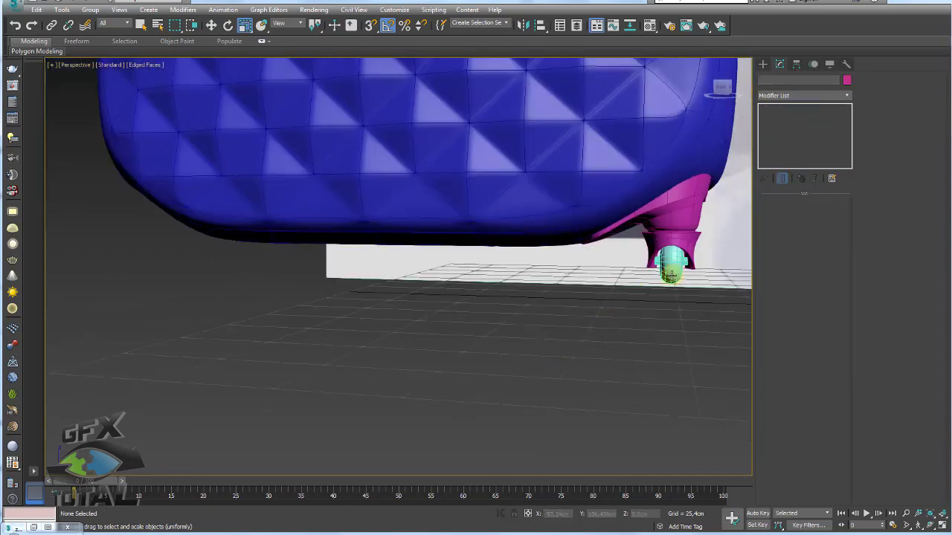
middle_click_drag(671, 274, 625, 297, "alt")
scroll(625, 297, "up", 2)
Select the Torus001 wheel and Ctrl-add the caster housing to the selection.
left_click(605, 312)
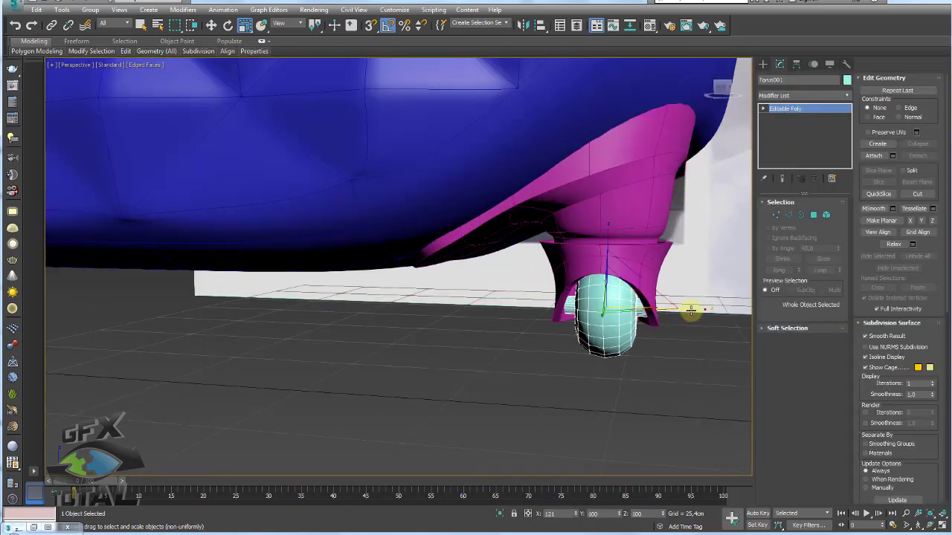
key("w")
scroll(651, 315, "down", 3)
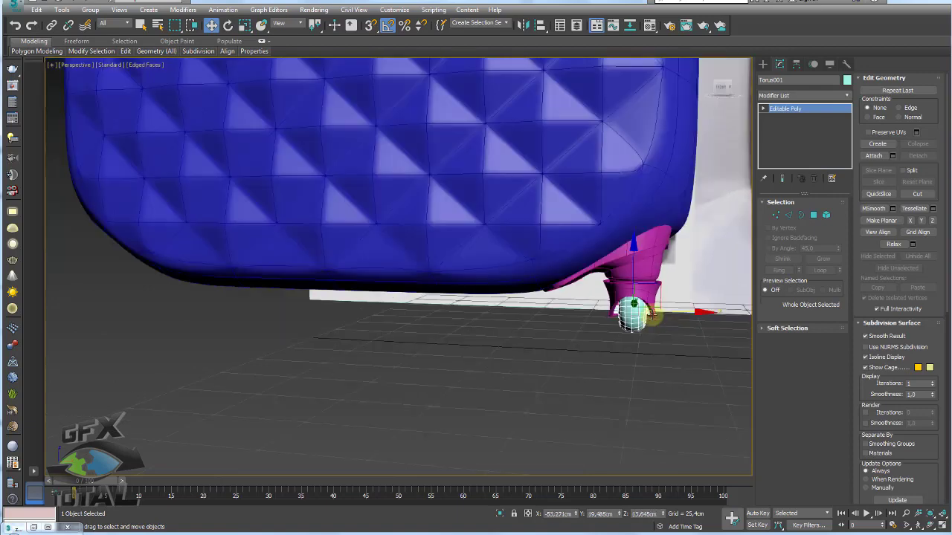
middle_click_drag(651, 315, 591, 243, "alt")
left_click(623, 285, "ctrl")
Turn on Affect Pivot Only in the Hierarchy panel and slide the pivot along X.
left_click(313, 25)
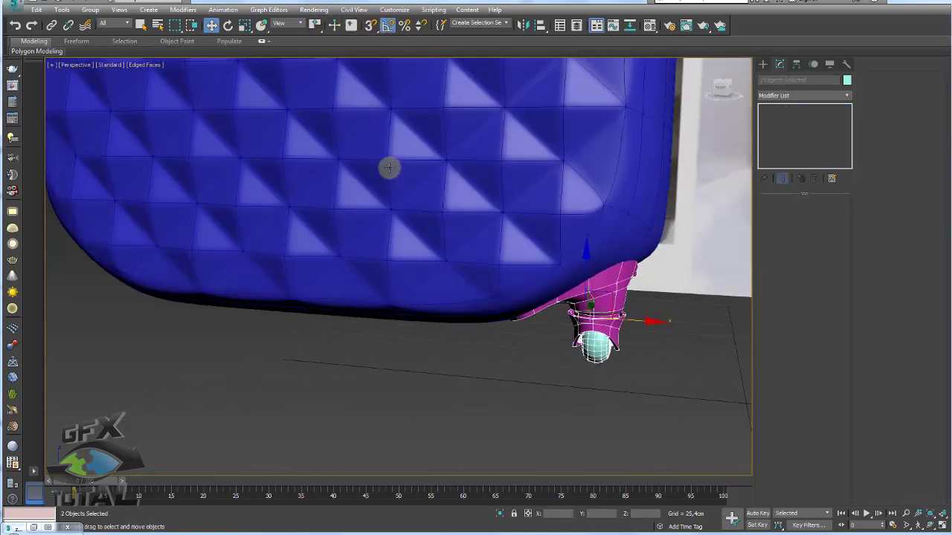
middle_click_drag(389, 166, 467, 327, "alt")
left_click(793, 64)
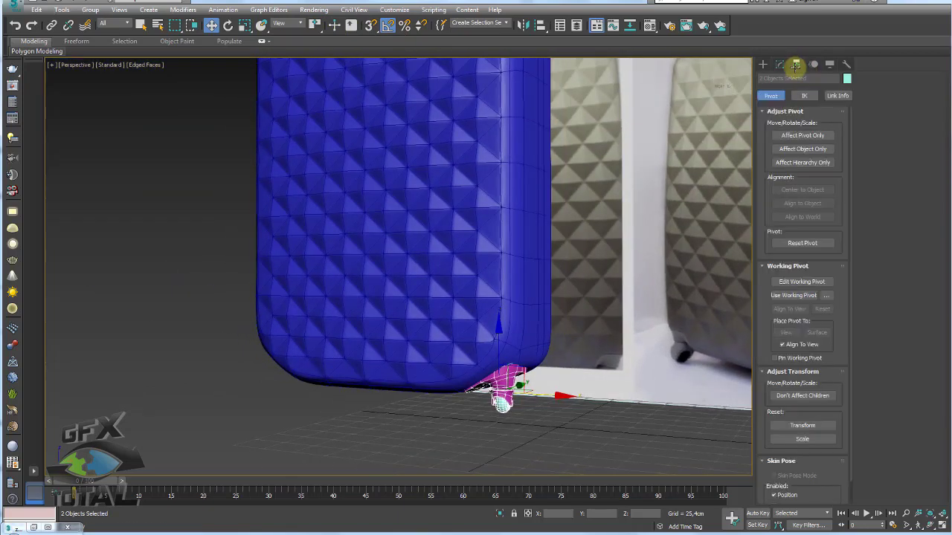
left_click(801, 134)
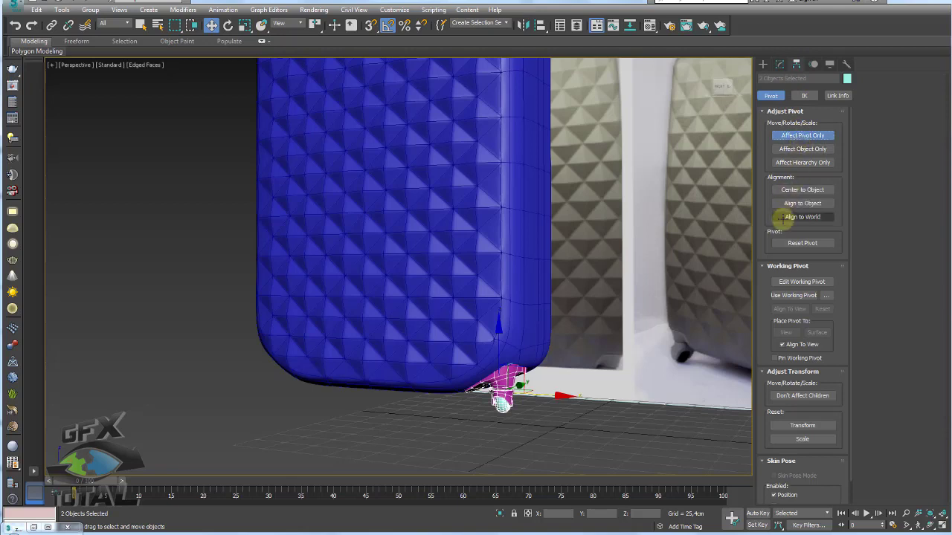
left_click_drag(550, 405, 632, 412)
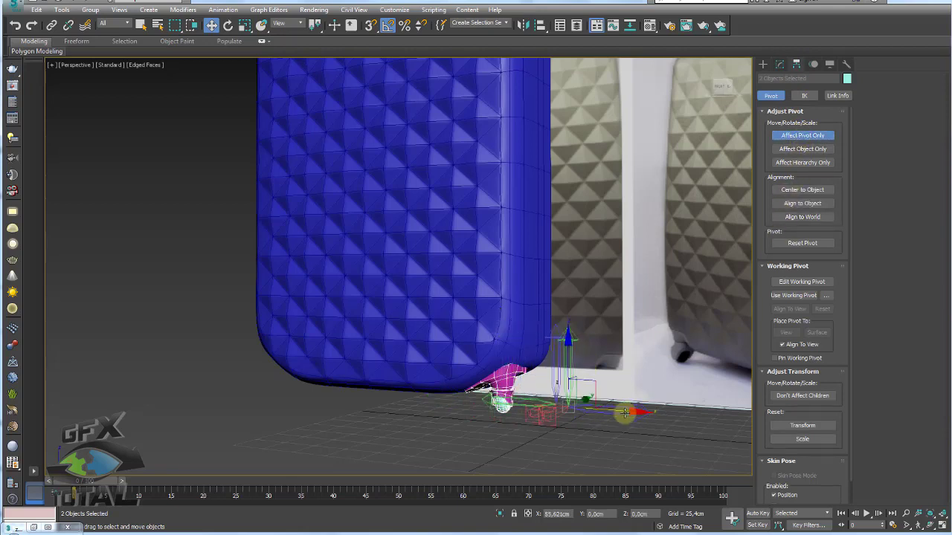
left_click(603, 418)
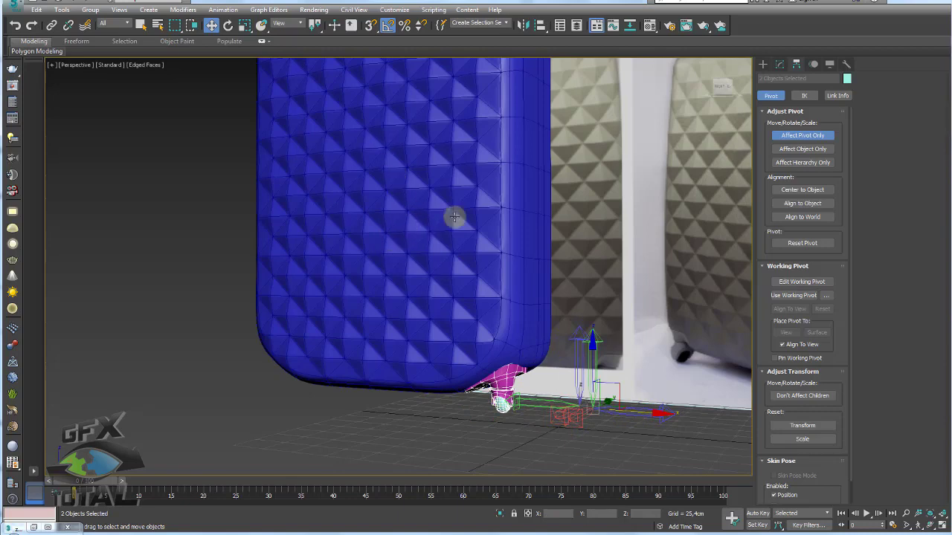
Align the pivot to the suitcase body's pivot on X, Y and Z, then exit Affect Pivot Only.
left_click(540, 26)
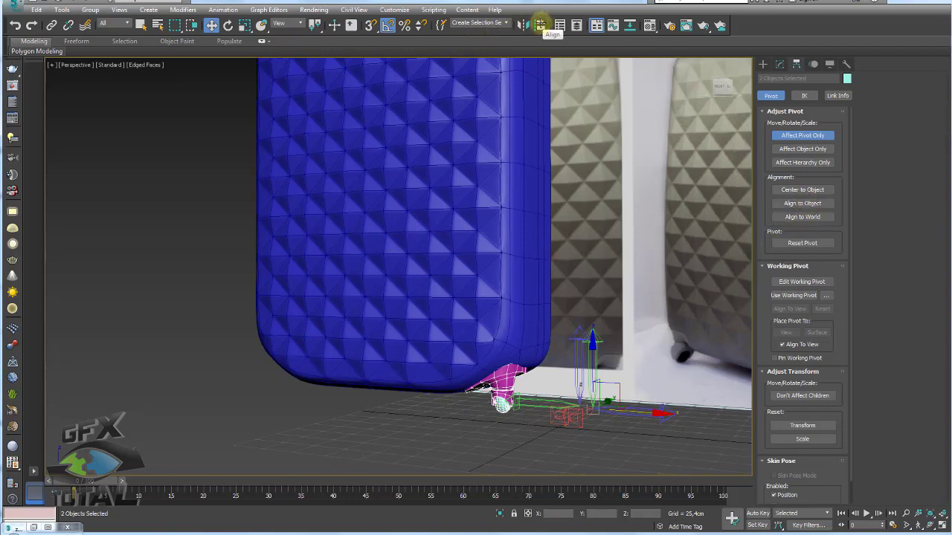
left_click(395, 162)
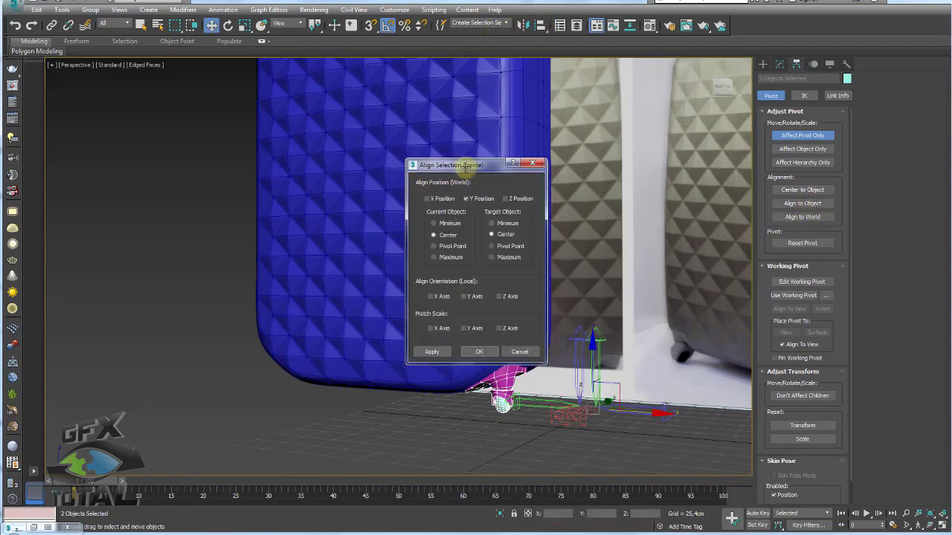
left_click_drag(466, 166, 522, 123)
left_click(491, 155)
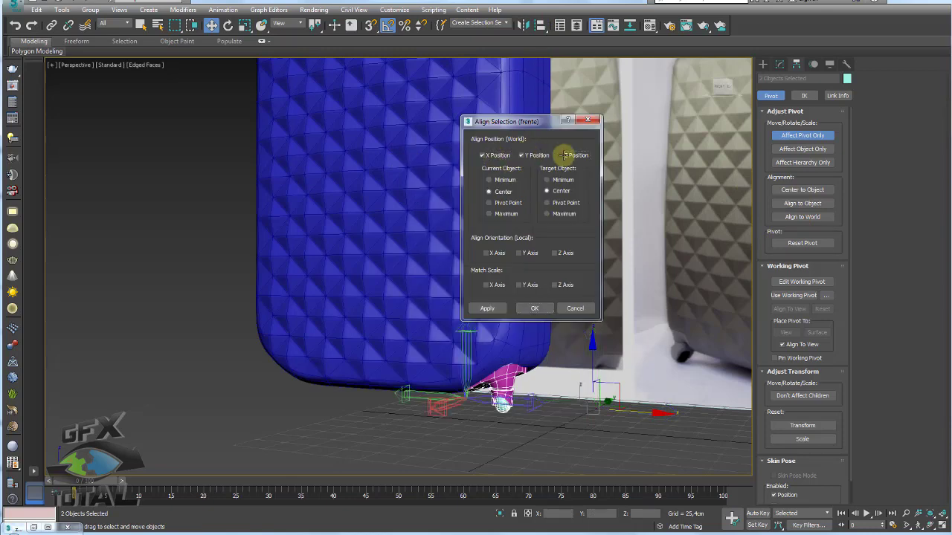
left_click(563, 155)
left_click(489, 203)
left_click(546, 202)
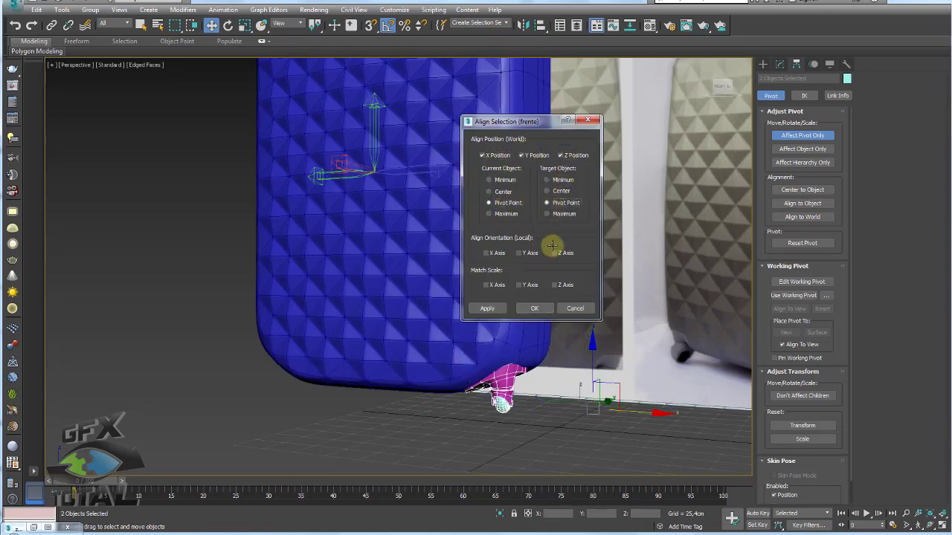
left_click(533, 308)
left_click(796, 136)
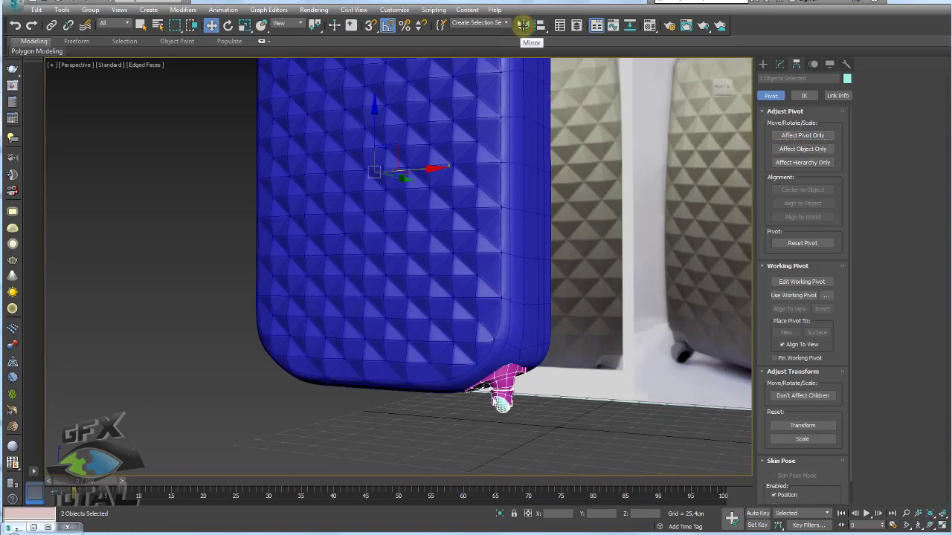
Mirror a copy of the caster and wheel across X and orbit to inspect it.
left_click(523, 24)
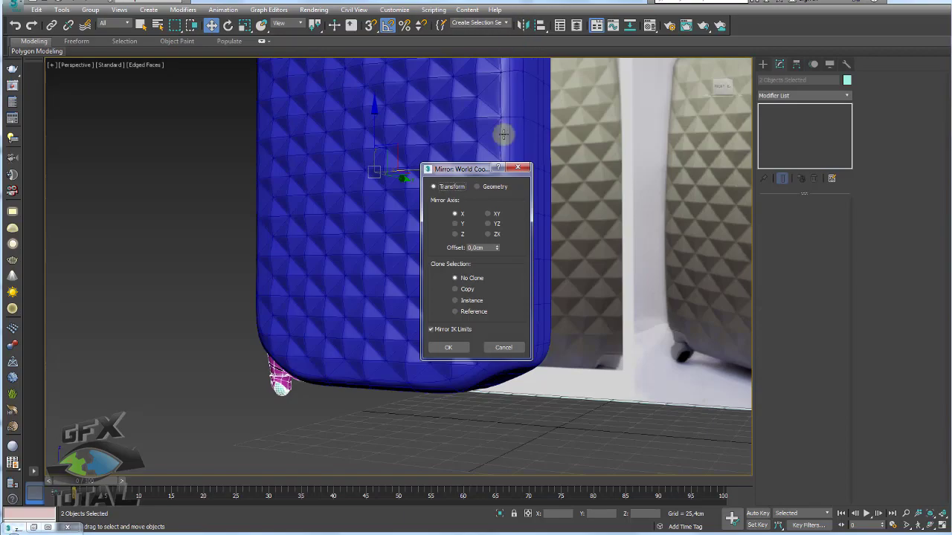
left_click(454, 288)
left_click(448, 347)
mouse_move(391, 344)
middle_mouse_down("alt")
mouse_move(312, 334)
mouse_move(448, 334)
mouse_move(355, 308)
mouse_move(351, 342)
mouse_move(418, 324)
middle_mouse_up("alt")
mouse_move(470, 269)
middle_mouse_down("alt")
mouse_move(414, 270)
mouse_move(359, 349)
middle_mouse_up("alt")
mouse_move(247, 180)
middle_mouse_down("alt")
mouse_move(371, 255)
mouse_move(365, 260)
mouse_move(446, 69)
middle_mouse_up("alt")
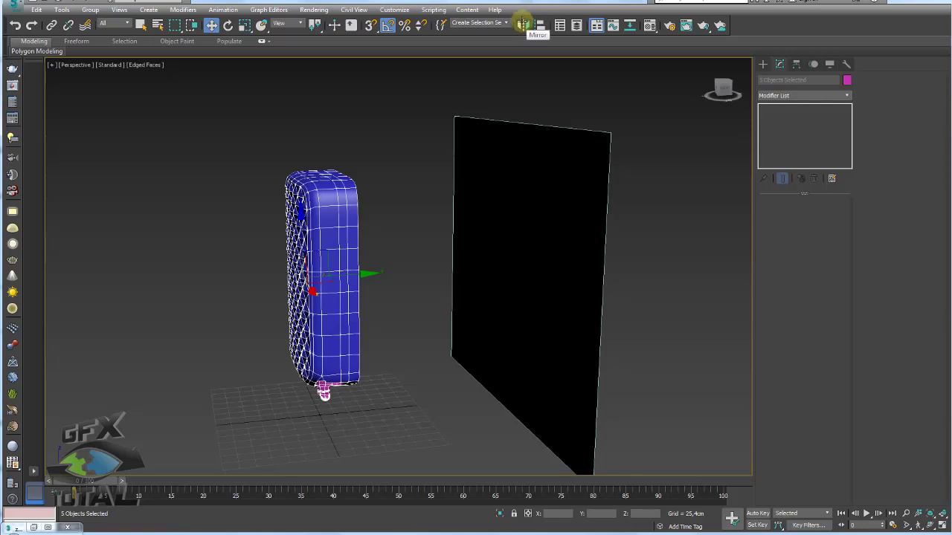
Mirror copies of the caster pair across Y and move them to about 157.653cm on the far side.
left_click(525, 25)
left_click(455, 225)
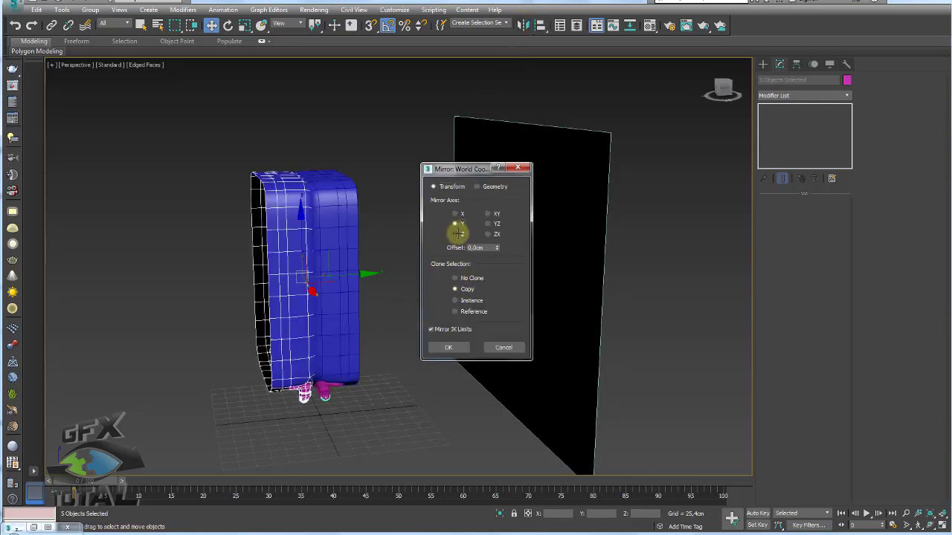
left_click(446, 347)
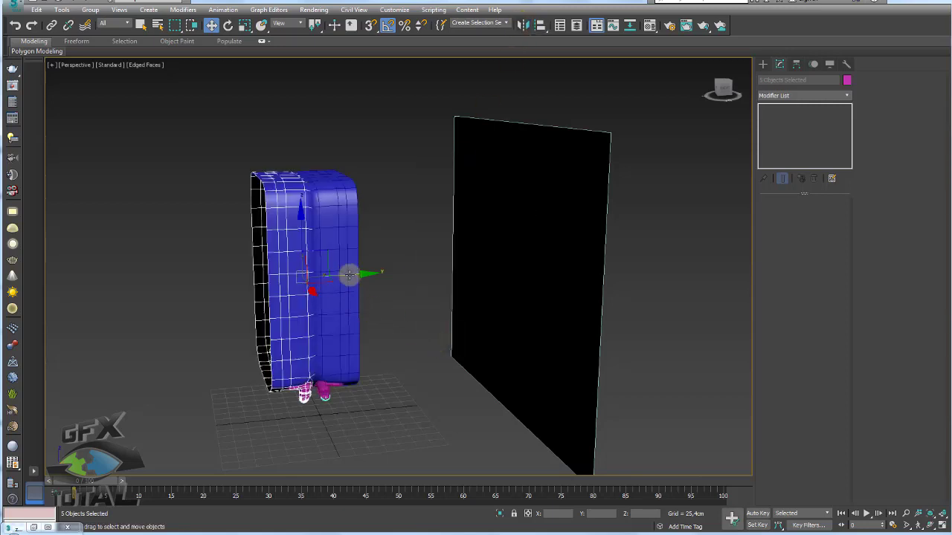
left_click_drag(349, 275, 430, 270)
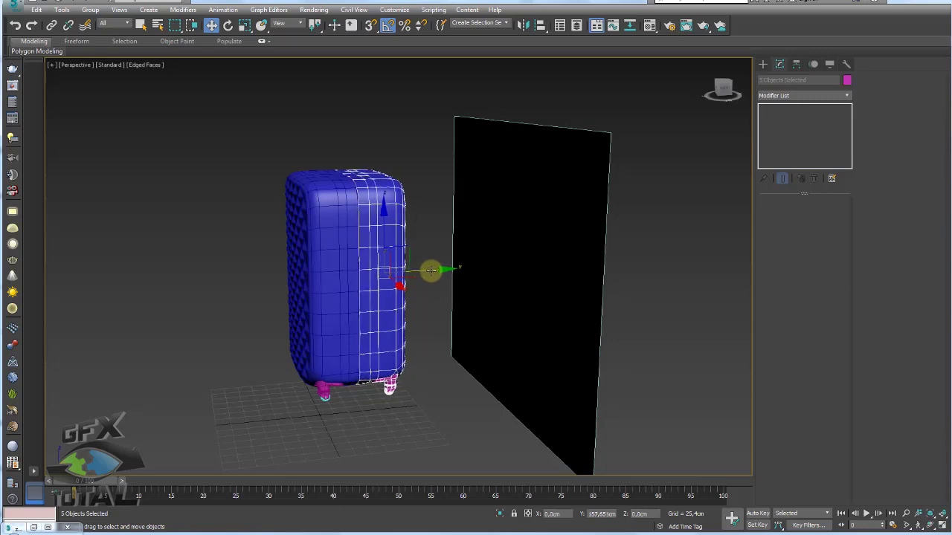
mouse_move(431, 270)
middle_mouse_down("alt")
mouse_move(404, 250)
mouse_move(454, 274)
mouse_move(452, 282)
mouse_move(425, 270)
mouse_move(415, 282)
mouse_move(365, 270)
mouse_move(373, 253)
middle_mouse_up("alt")
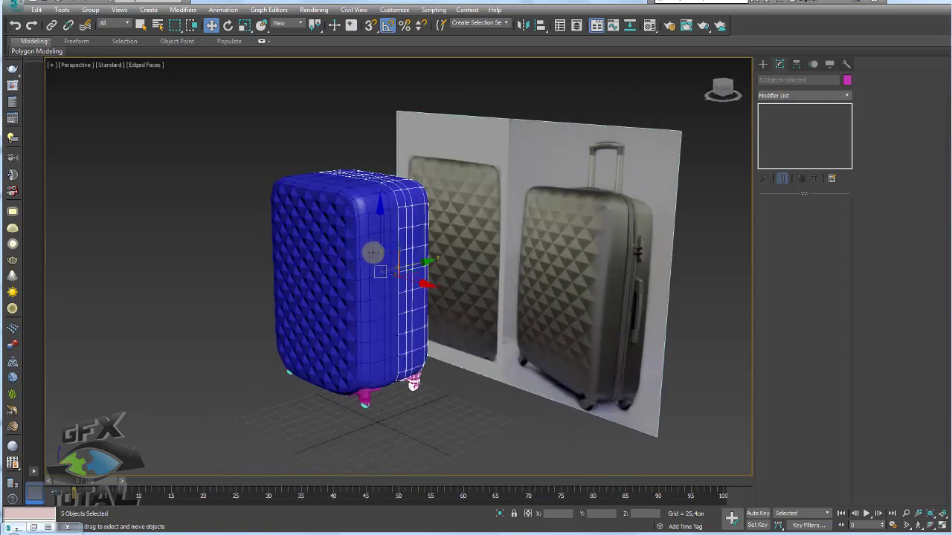
middle_click_drag(445, 253, 372, 255, "alt")
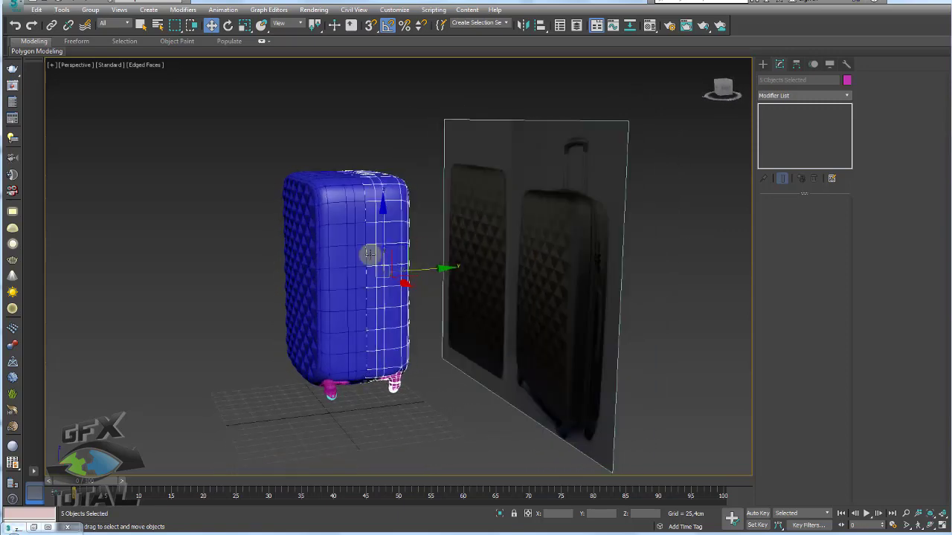
middle_click_drag(414, 334, 388, 333, "alt")
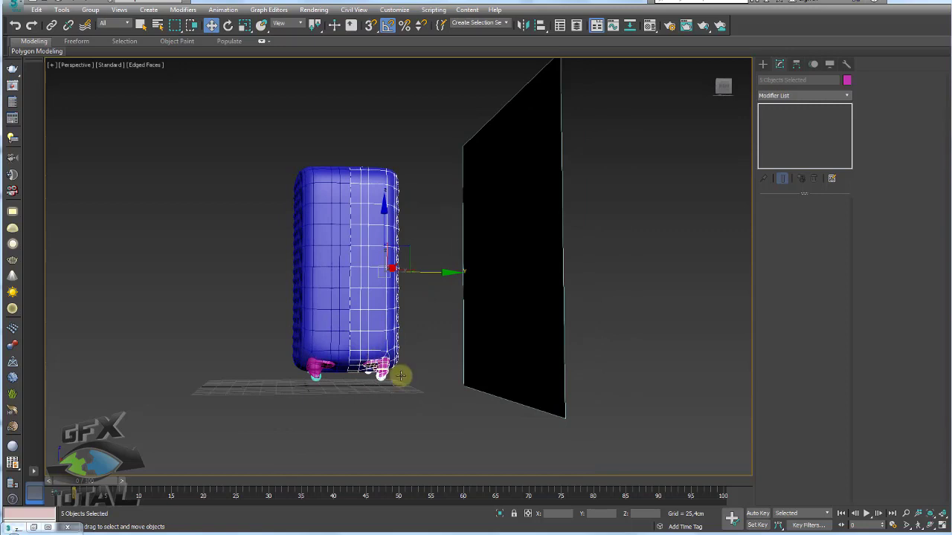
Select the suitcase body's open border and shift it along Y with Symmetry and smoothing hidden.
left_click(340, 319)
scroll(346, 319, "up", 5)
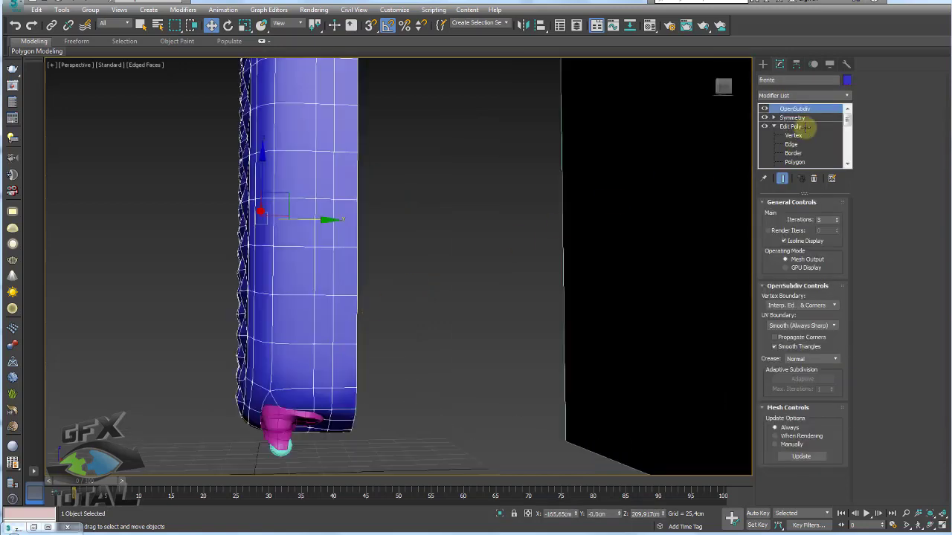
left_click(794, 152)
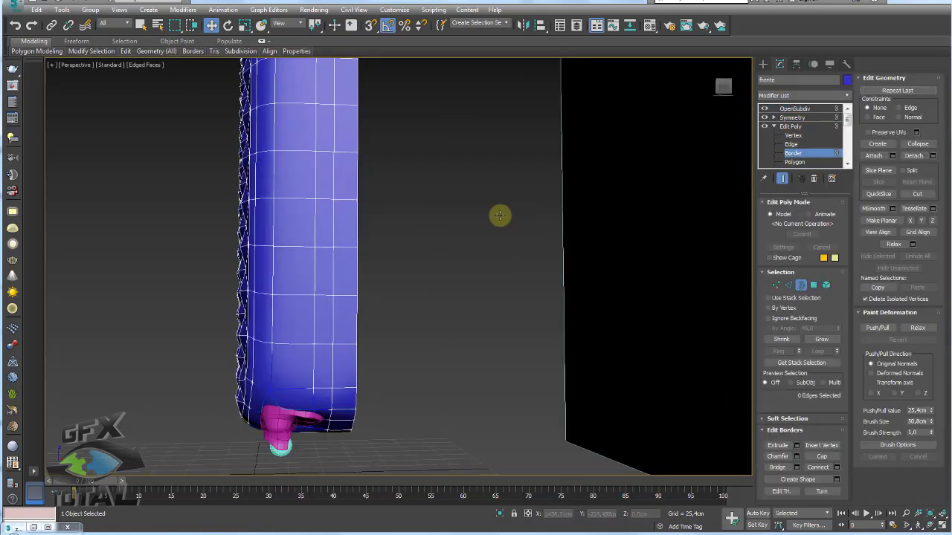
left_click(345, 290)
middle_click_drag(399, 236, 402, 255, "alt")
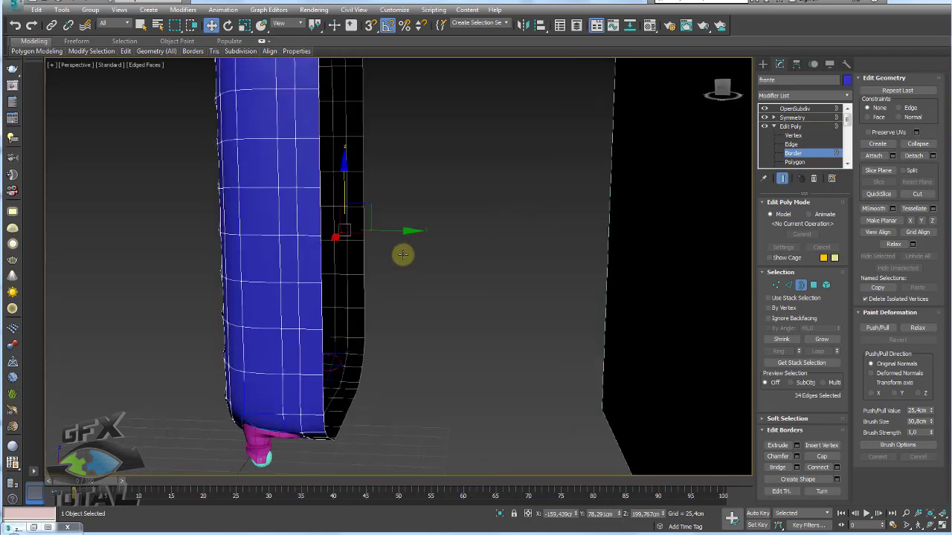
left_click(764, 118)
left_click(764, 109)
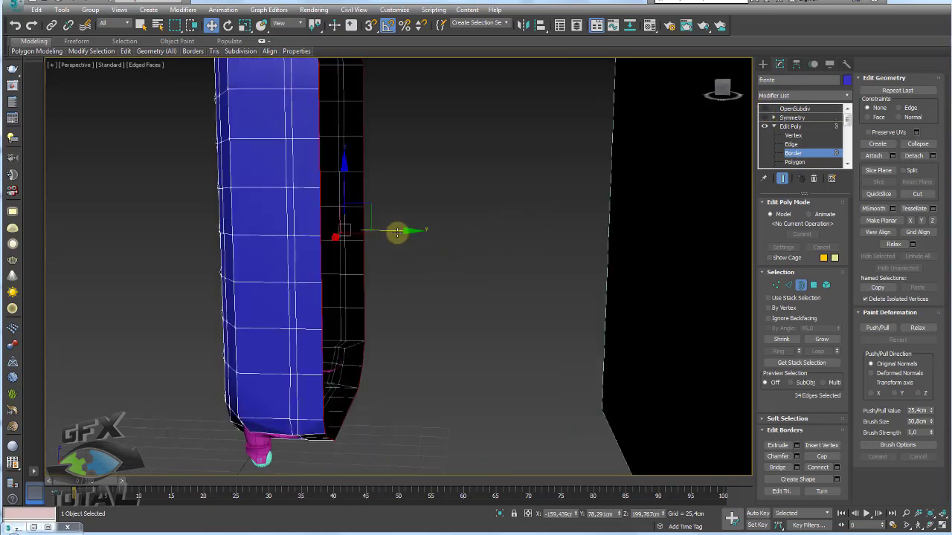
left_click_drag(398, 233, 378, 234)
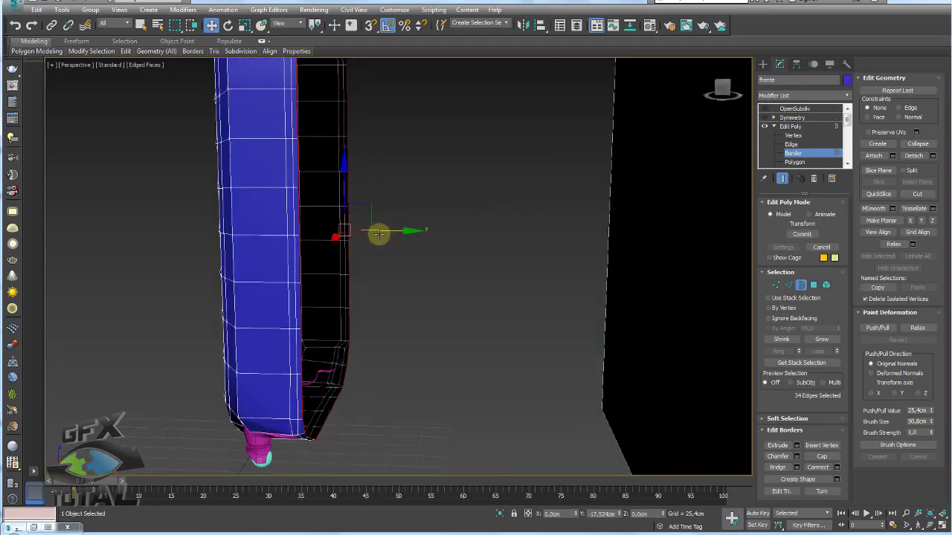
Return to Symmetry and OpenSubdiv in the stack to show the smoothed shell, then zoom out.
middle_click_drag(377, 257, 497, 293, "alt")
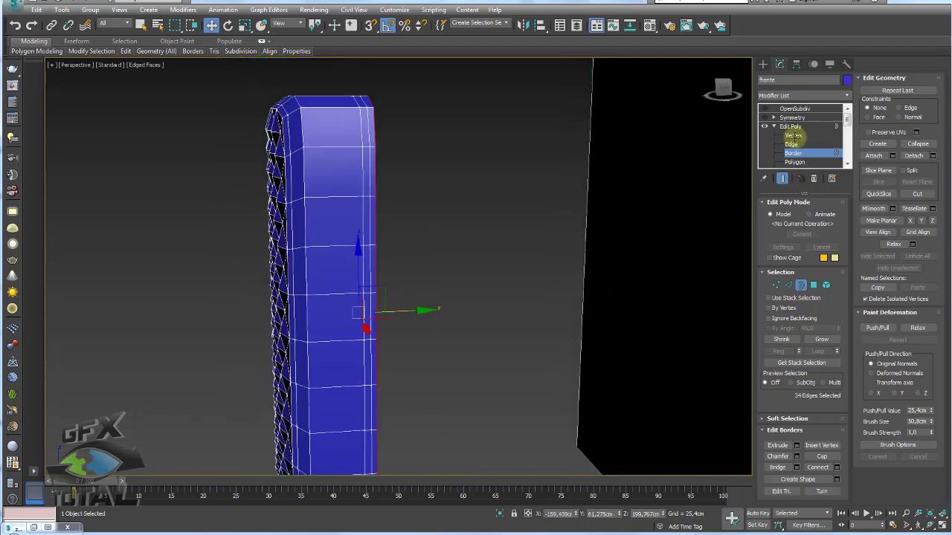
left_click(770, 117)
left_click(775, 110)
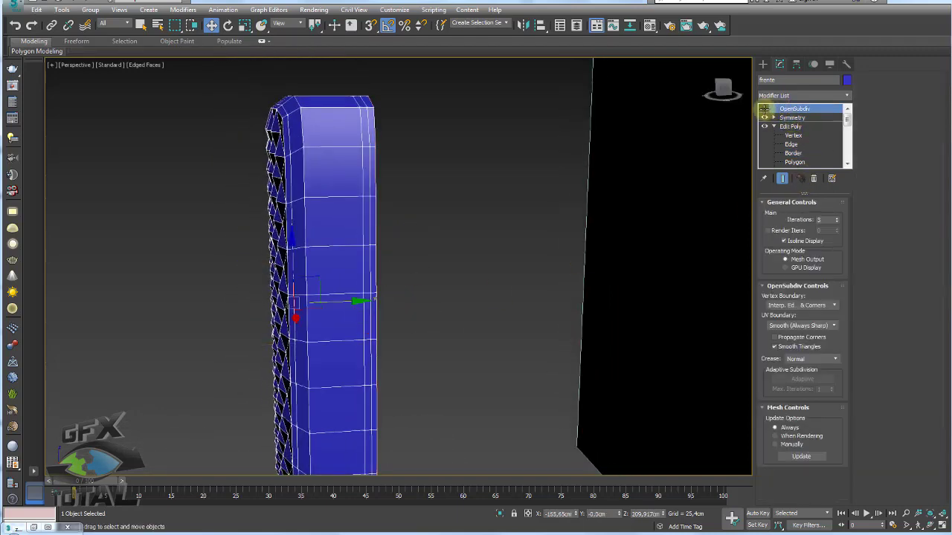
scroll(511, 193, "down", 5)
Select all five suitcase parts, mirror a copy, and slide it against the original half.
left_click_drag(387, 184, 446, 76)
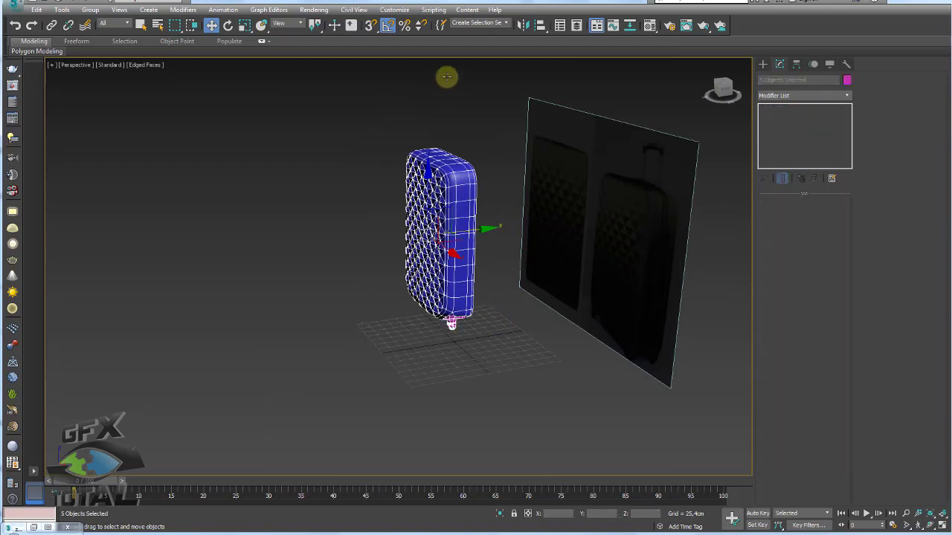
left_click(523, 24)
left_click(386, 347)
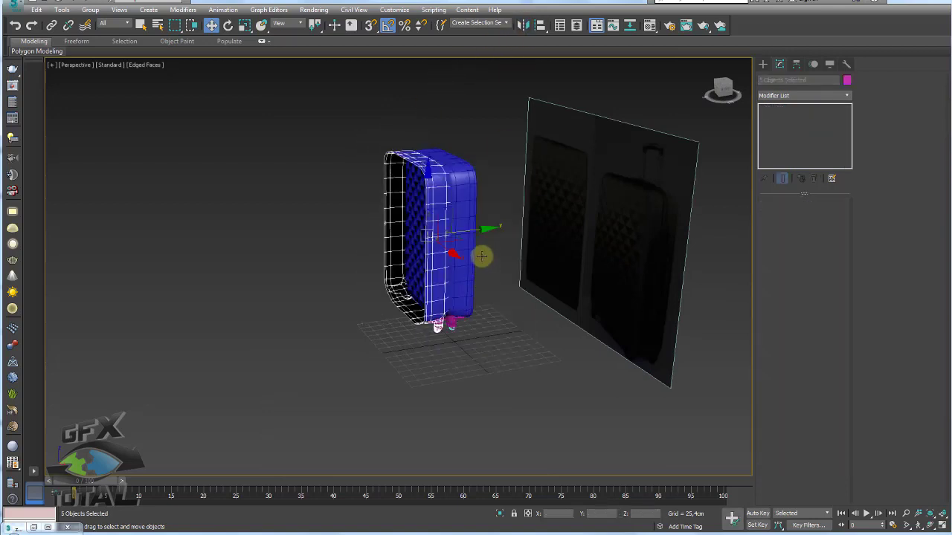
left_click_drag(472, 231, 520, 222)
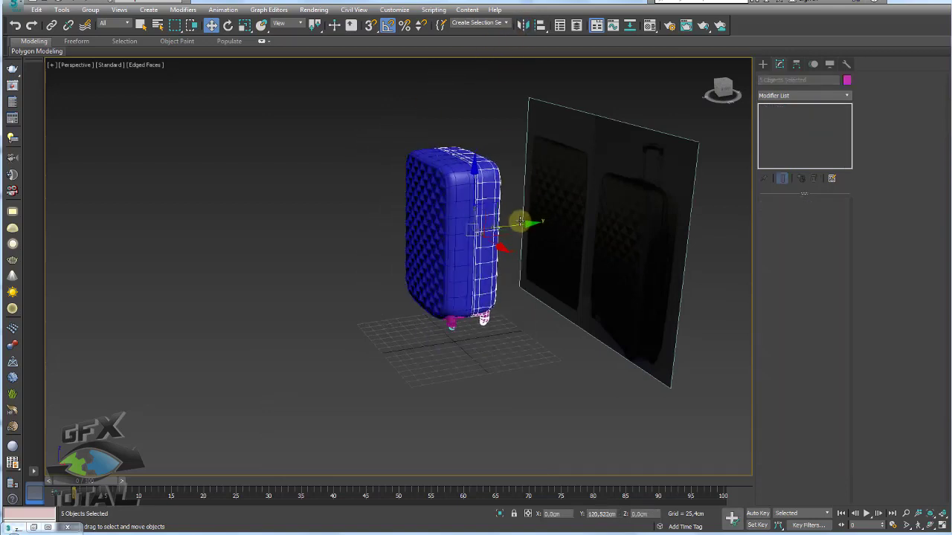
scroll(498, 221, "up", 5)
scroll(410, 280, "up", 3)
Nudge the copy along Y to leave a small seam between the halves.
left_click_drag(418, 278, 425, 276)
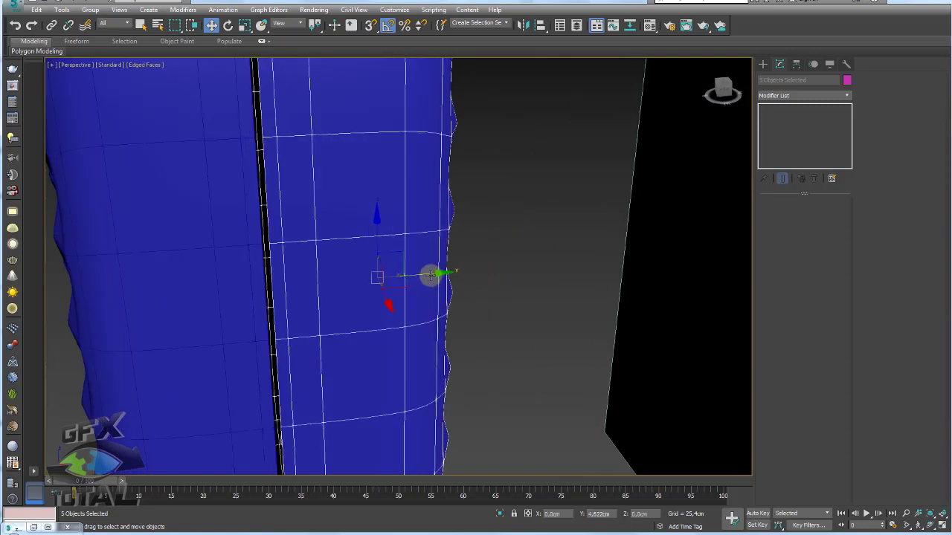
scroll(417, 278, "down", 5)
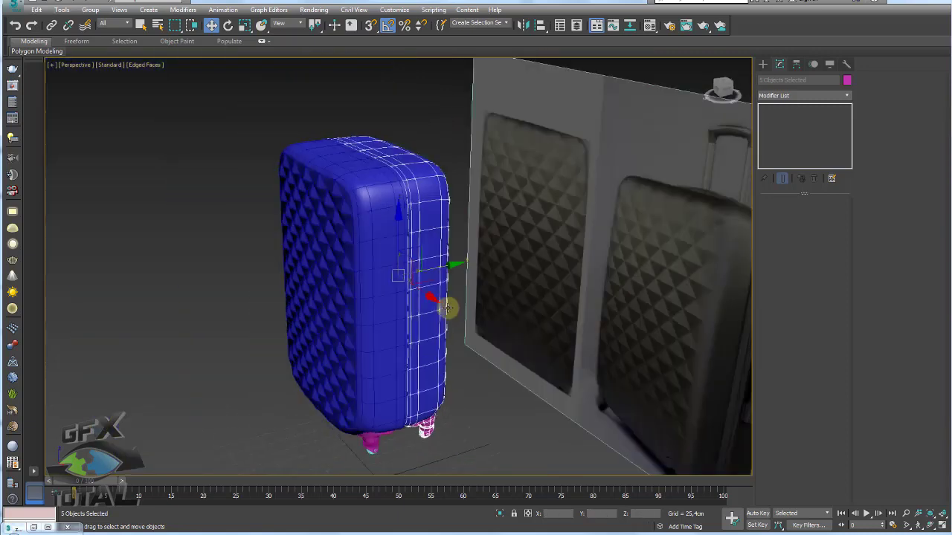
scroll(461, 304, "down", 3)
scroll(521, 286, "down", 2)
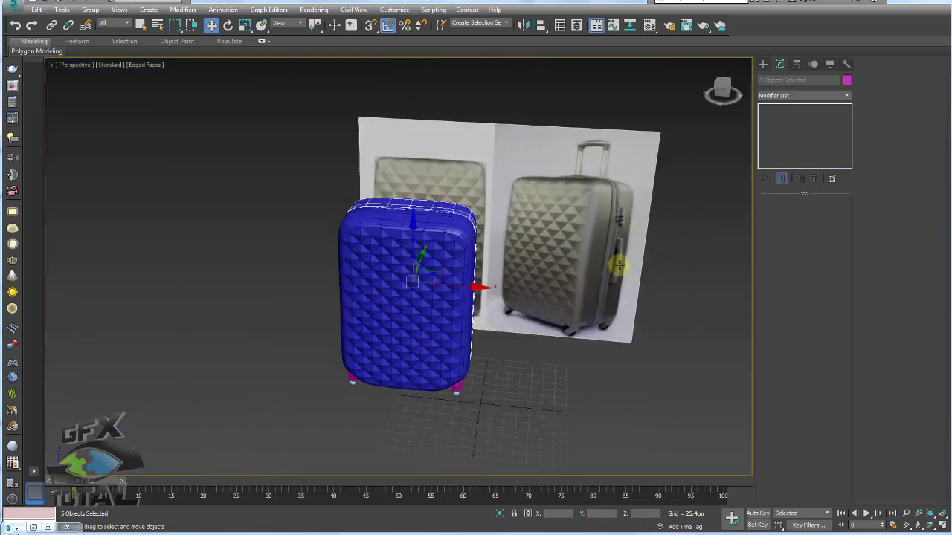
middle_click_drag(608, 277, 475, 298, "alt")
scroll(514, 270, "up", 3)
scroll(521, 268, "up", 4)
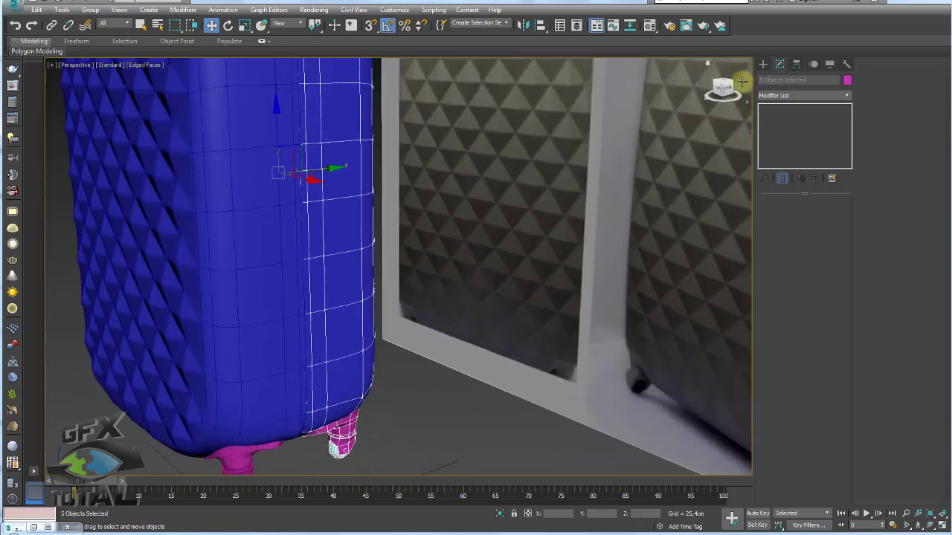
left_click(764, 65)
In the Front view, draw a thin Box over the reference photo's handle mount.
left_click(782, 129)
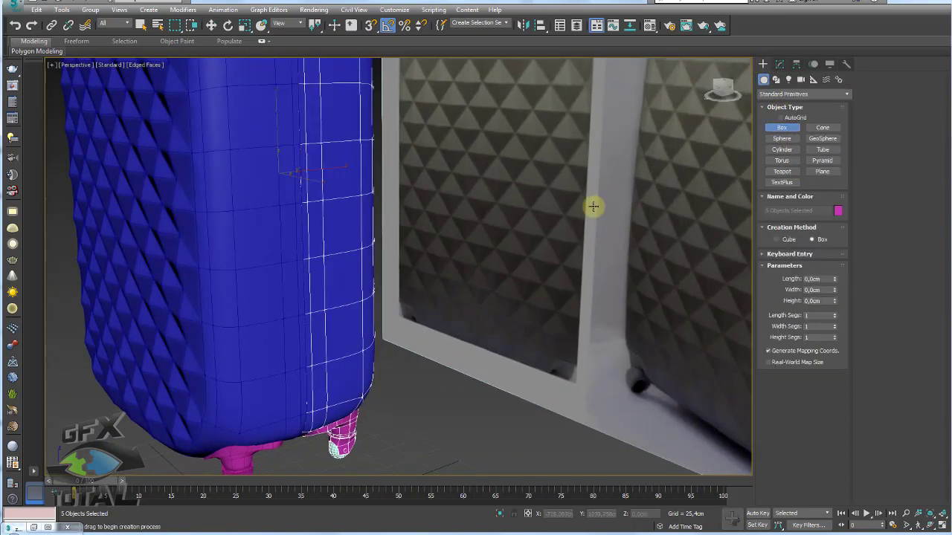
scroll(587, 212, "down", 5)
key("f")
scroll(397, 274, "down", 1)
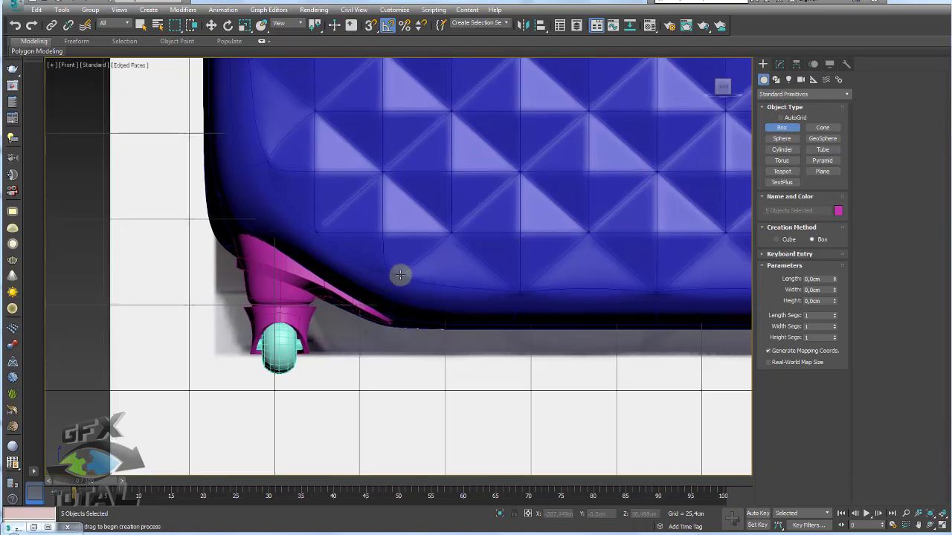
scroll(397, 273, "down", 4)
scroll(601, 187, "down", 3)
scroll(618, 221, "up", 1)
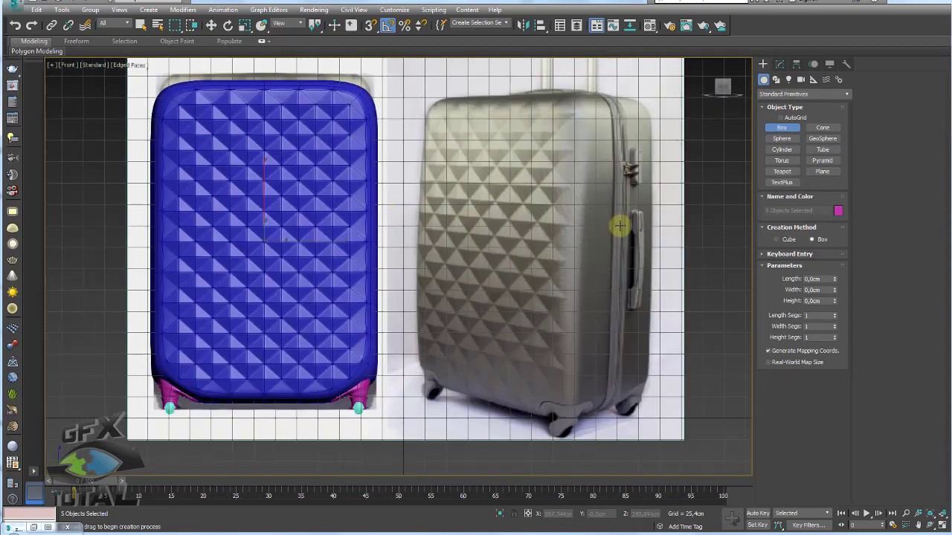
scroll(557, 198, "up", 2)
scroll(557, 174, "up", 1)
scroll(552, 143, "up", 1)
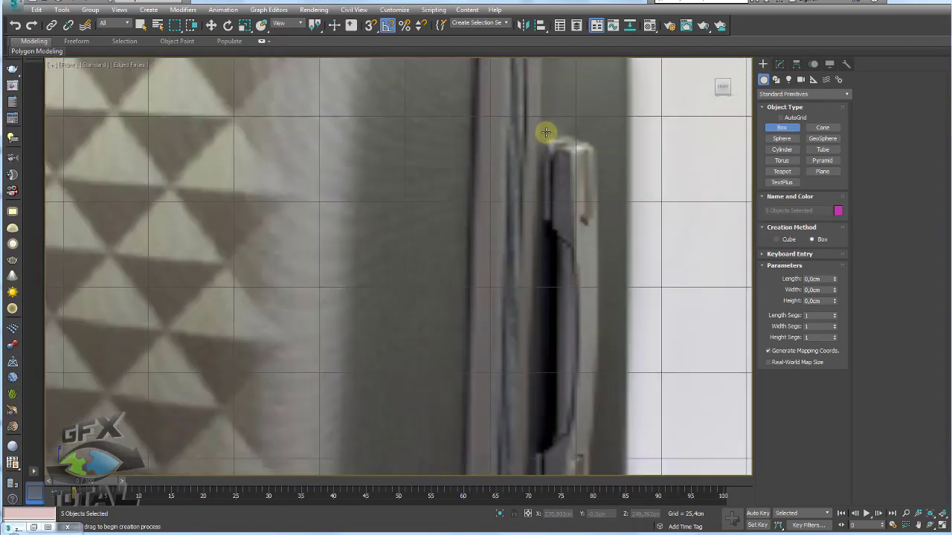
left_click_drag(545, 132, 554, 222)
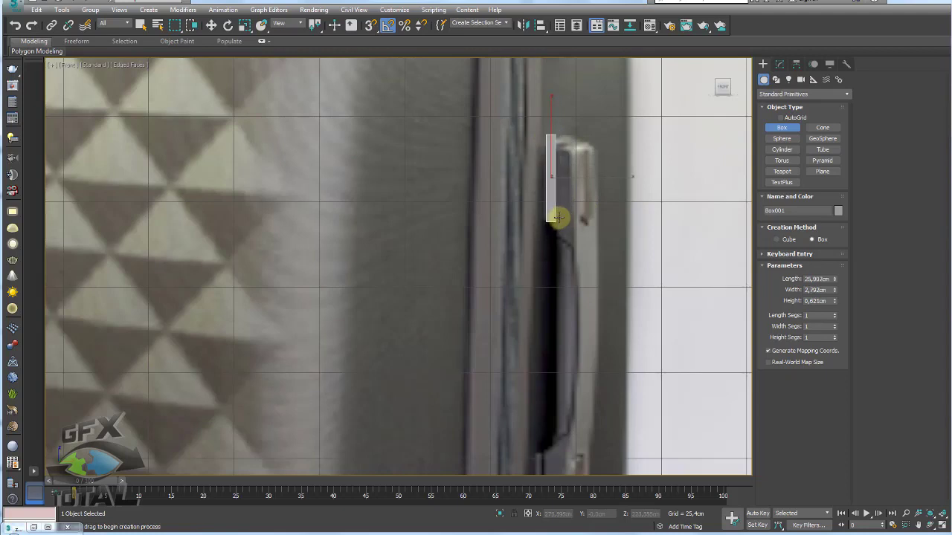
left_click(579, 149)
Check Box001's placement against the suitcase side from the Perspective view.
key("w")
scroll(583, 176, "down", 3)
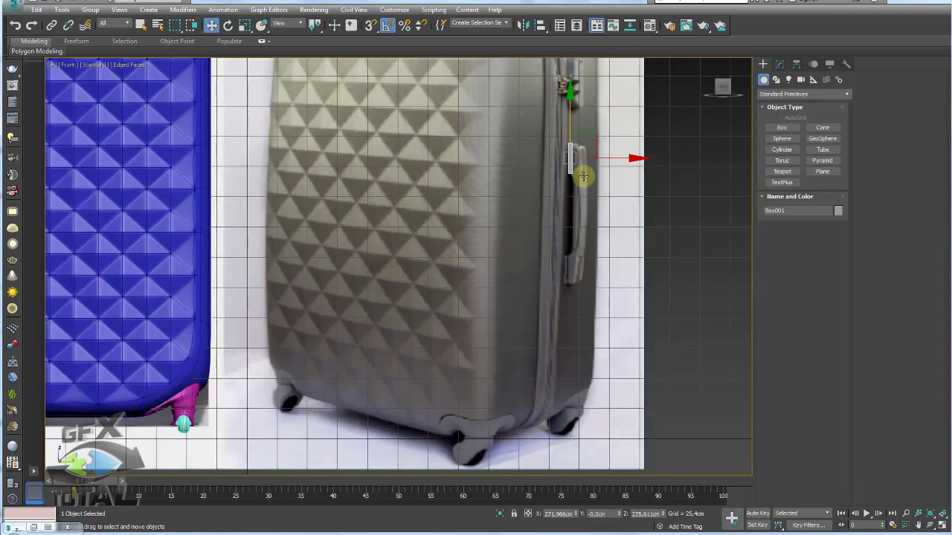
key("p")
scroll(567, 221, "down", 5)
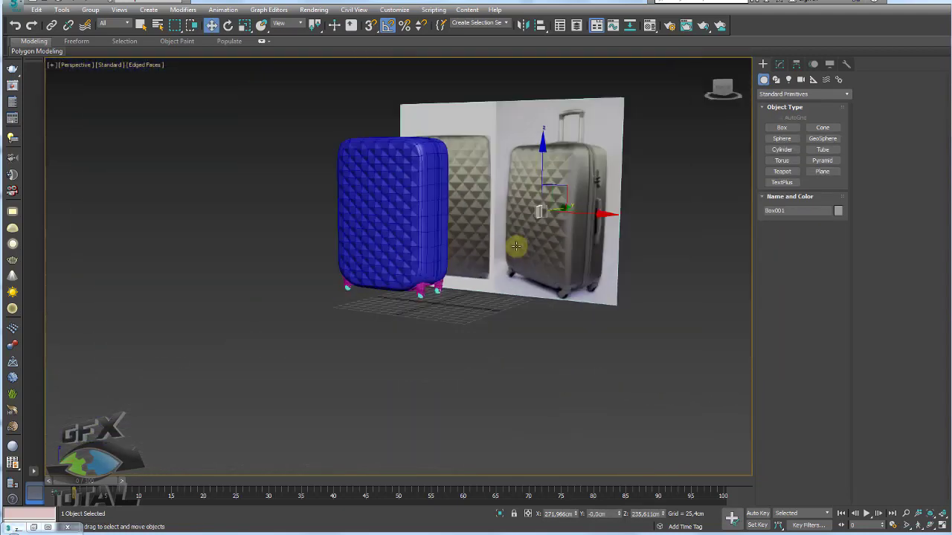
mouse_move(521, 240)
middle_mouse_down("alt")
mouse_move(528, 266)
mouse_move(575, 292)
middle_mouse_up("alt")
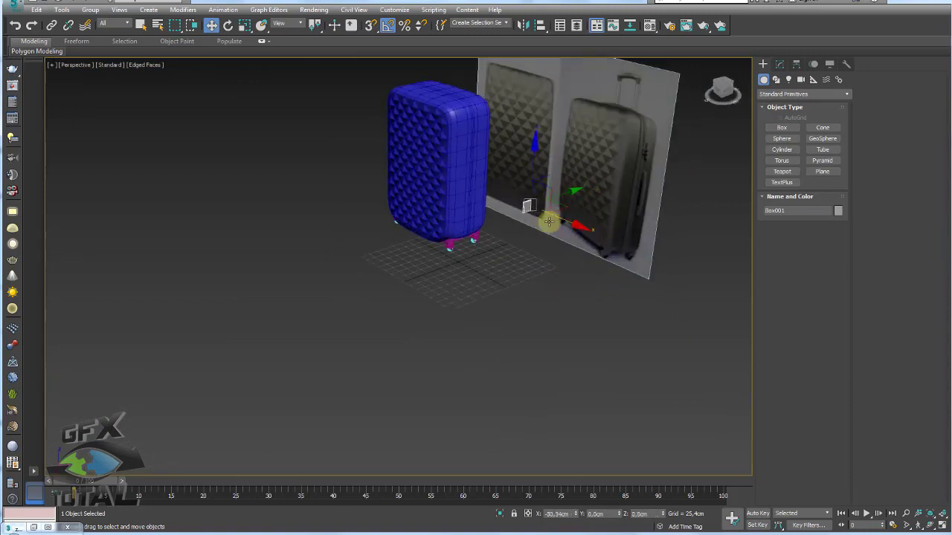
mouse_move(510, 186)
middle_mouse_down("alt")
mouse_move(502, 180)
mouse_move(480, 209)
mouse_move(423, 144)
mouse_move(473, 153)
mouse_move(494, 174)
mouse_move(462, 223)
mouse_move(463, 272)
middle_mouse_up("alt")
scroll(531, 174, "up", 2)
scroll(514, 176, "up", 2)
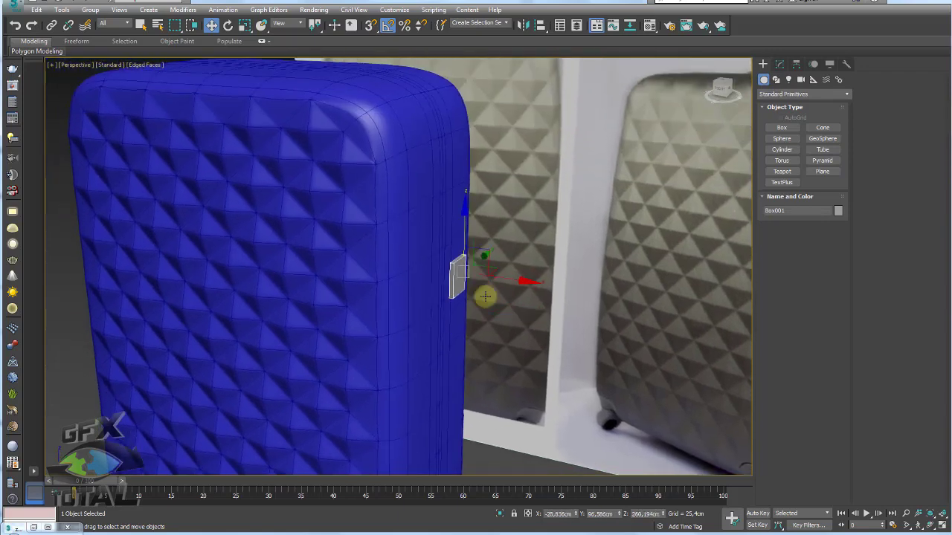
scroll(484, 298, "down", 5)
scroll(471, 299, "up", 3)
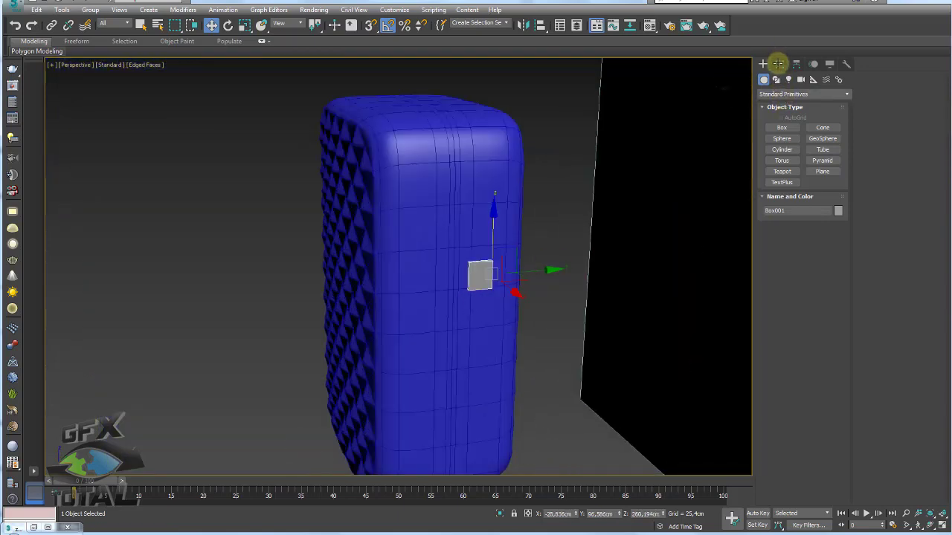
Adjust the small box's dimensions in its Modify parameters.
left_click(779, 64)
mouse_move(835, 235)
left_mouse_down()
mouse_move(839, 223)
mouse_move(838, 263)
left_mouse_up()
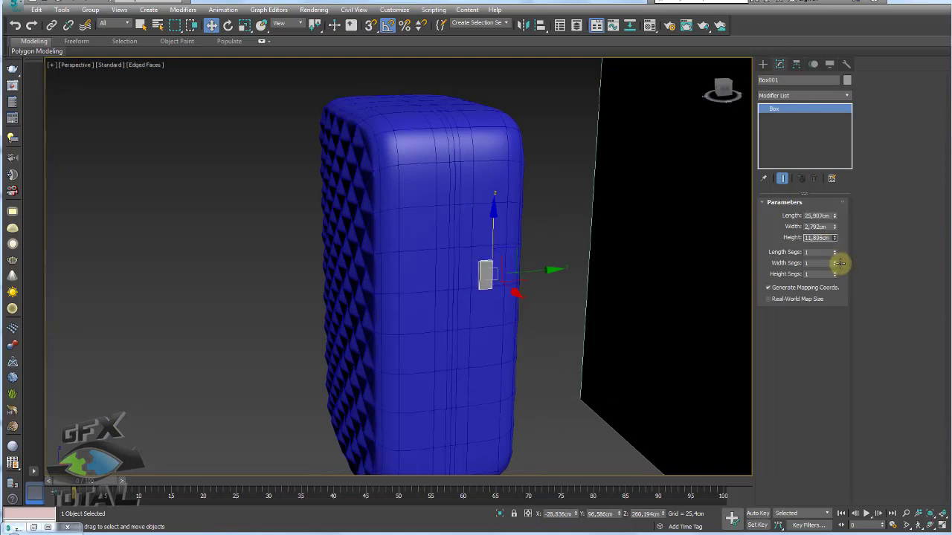
scroll(503, 270, "up", 3)
scroll(520, 248, "up", 2)
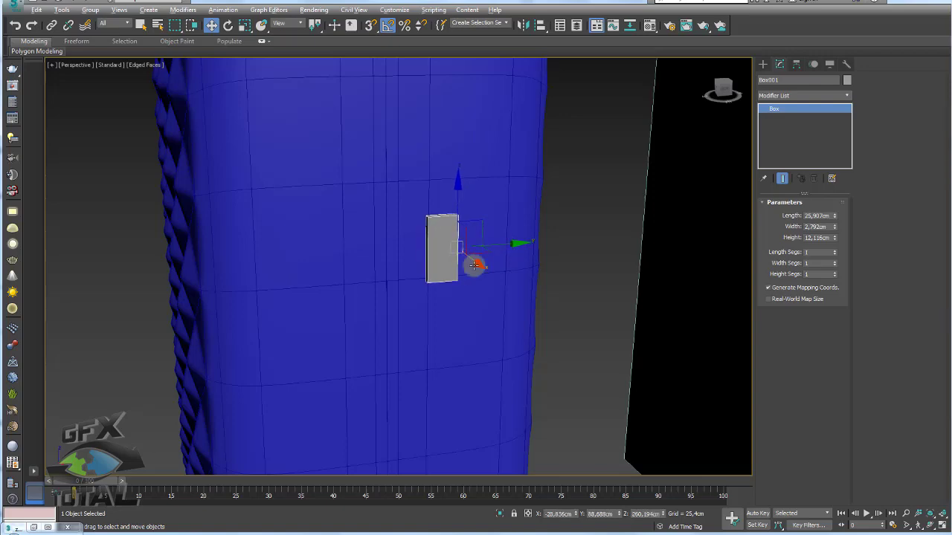
Clone the small box element downward, keeping the copy inside Box001.
mouse_move(474, 264)
middle_mouse_down("alt")
mouse_move(486, 250)
mouse_move(463, 283)
mouse_move(465, 250)
middle_mouse_up("alt")
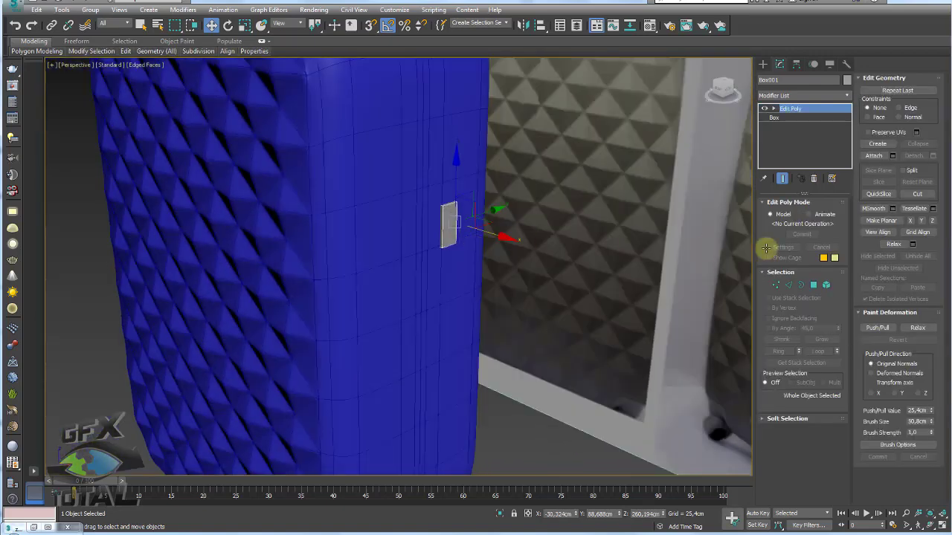
left_click(825, 284)
left_click(448, 223)
left_click_drag(448, 223, 449, 348, "shift")
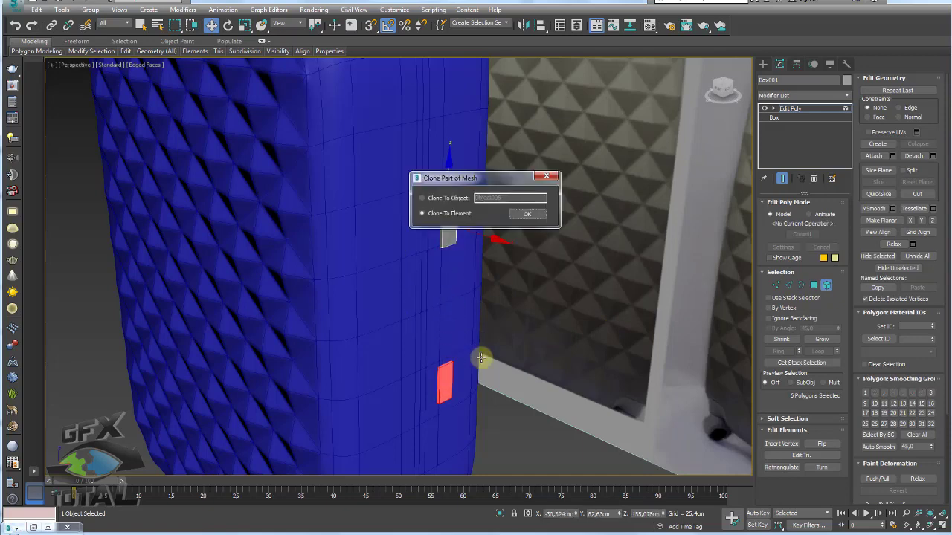
left_click(528, 213)
Move both box mounts down, then raise one to match the reference handle's end.
mouse_move(527, 213)
middle_mouse_down("alt")
mouse_move(488, 319)
mouse_move(510, 240)
mouse_move(558, 245)
mouse_move(496, 218)
mouse_move(491, 243)
mouse_move(471, 255)
mouse_move(379, 208)
middle_mouse_up("alt")
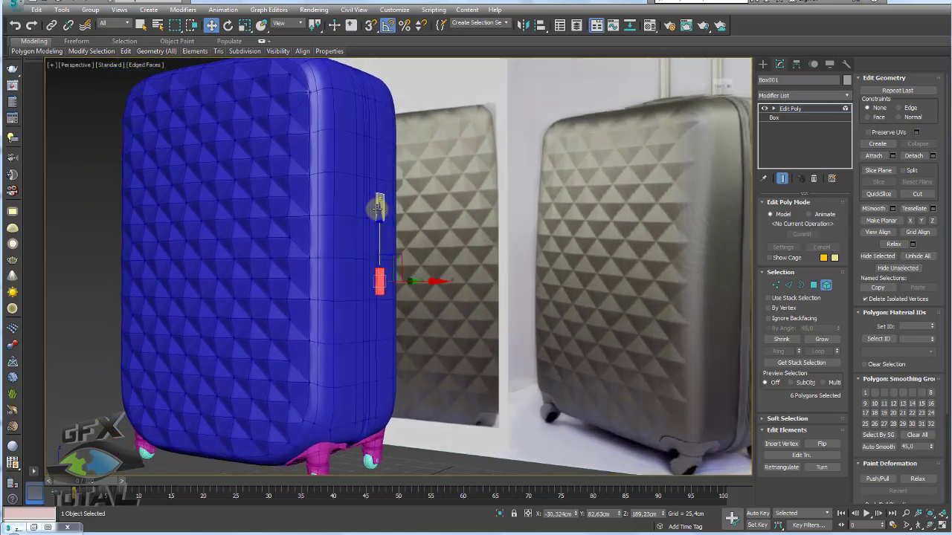
left_click(378, 208, "ctrl")
left_click_drag(380, 188, 380, 194)
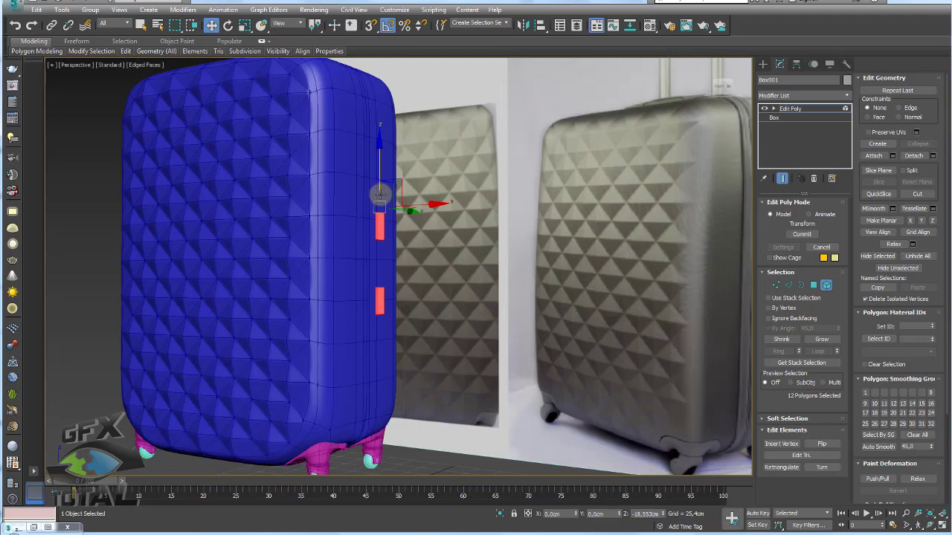
middle_click_drag(414, 241, 431, 245, "alt")
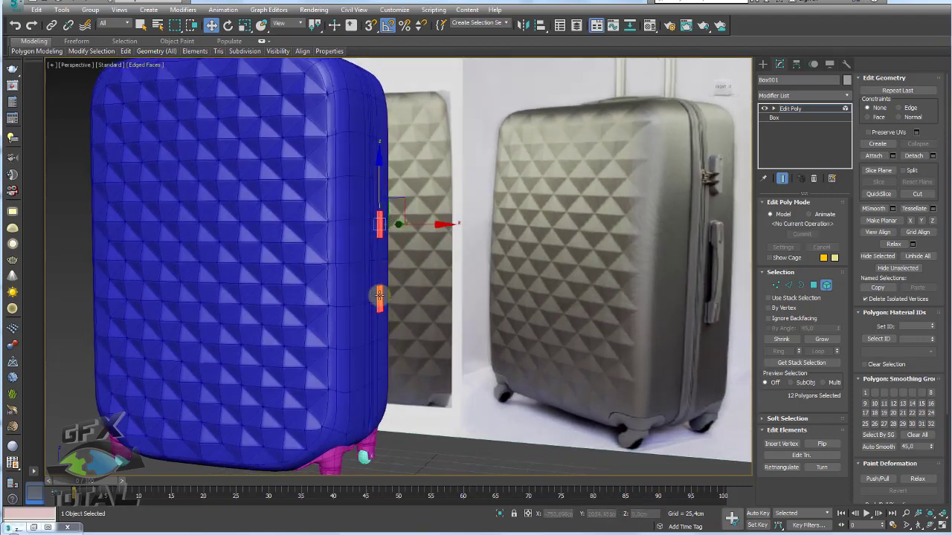
left_click(385, 247, "alt")
left_click_drag(378, 295, 381, 188)
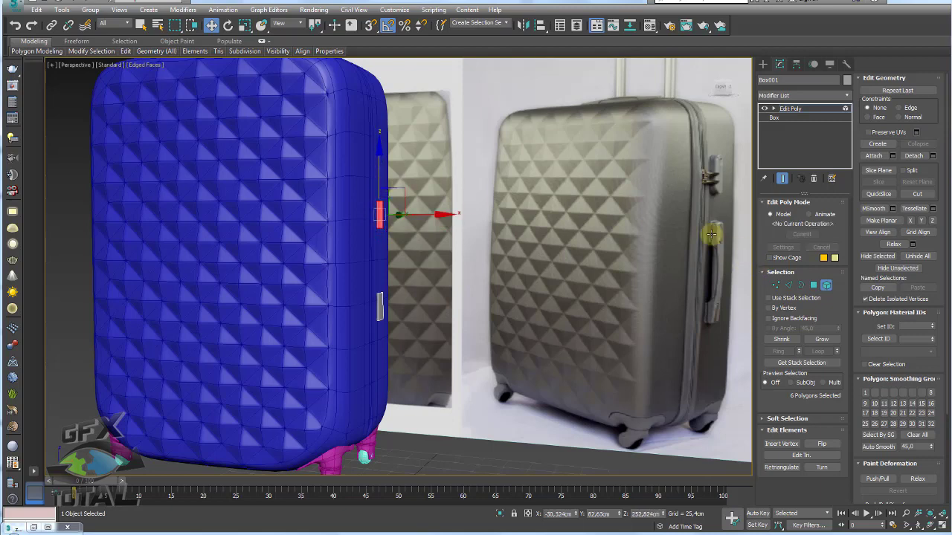
scroll(429, 246, "up", 1)
scroll(377, 245, "up", 4)
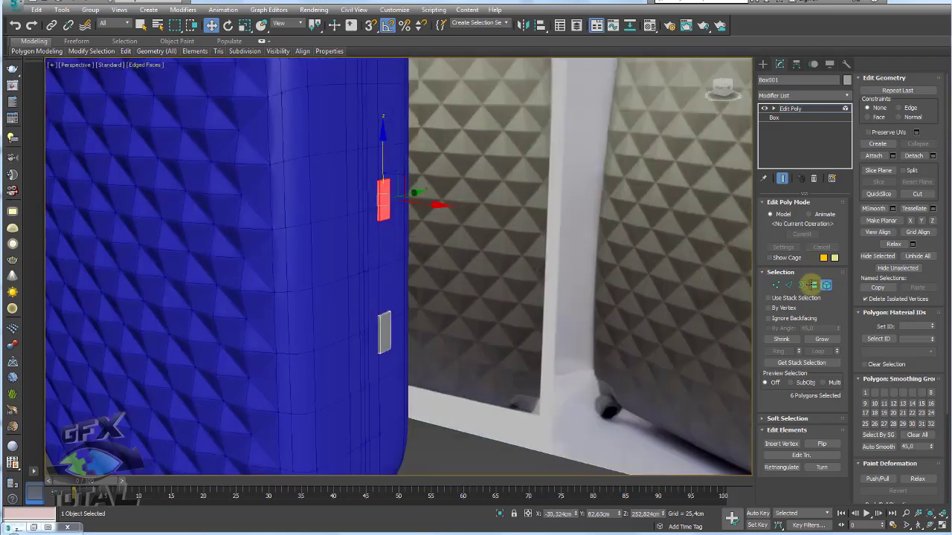
Inset both mount polygons on the side panel by a small border.
left_click(813, 285)
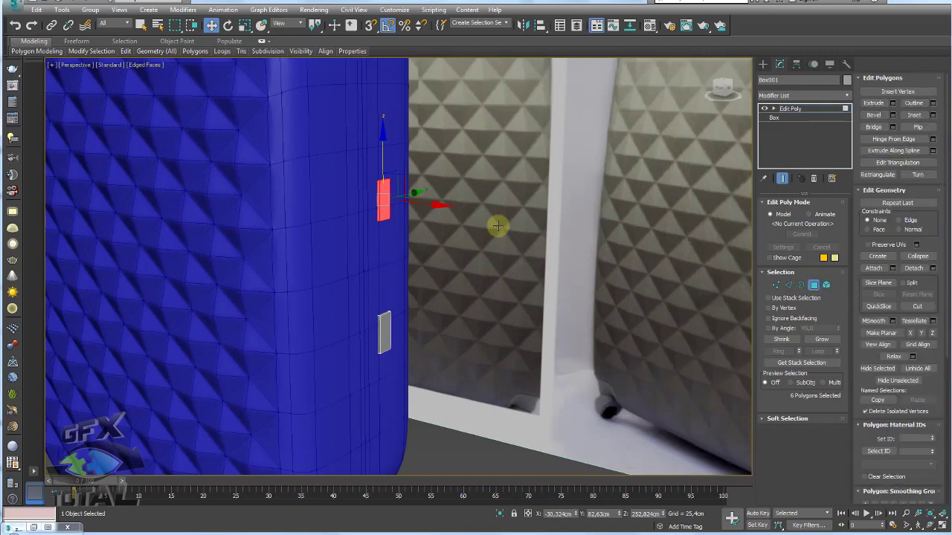
left_click(386, 334, "ctrl")
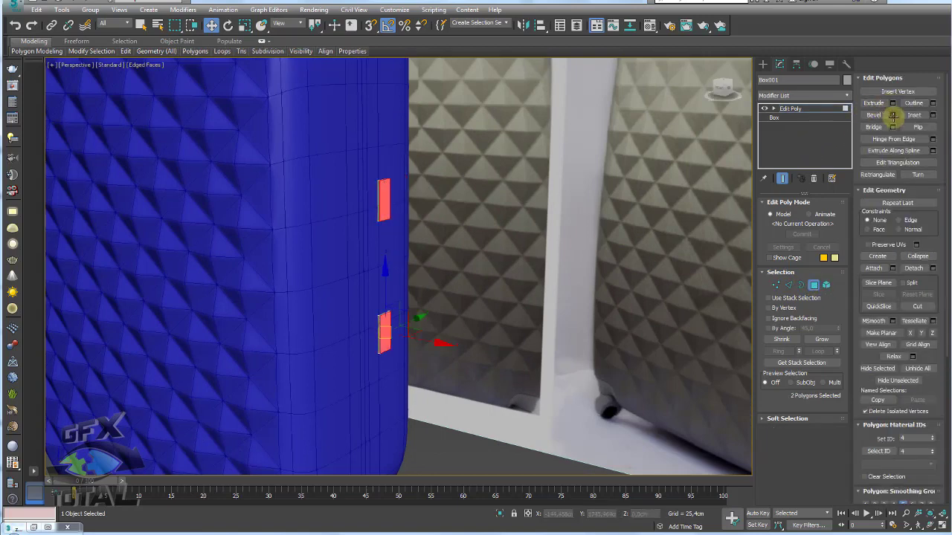
left_click(932, 114)
scroll(399, 255, "up", 2)
scroll(394, 228, "up", 2)
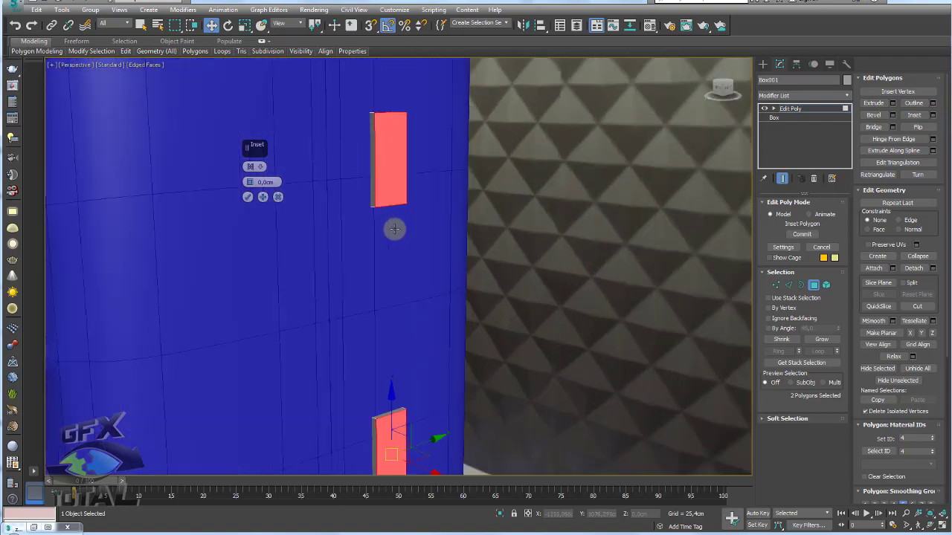
left_click_drag(251, 186, 252, 181)
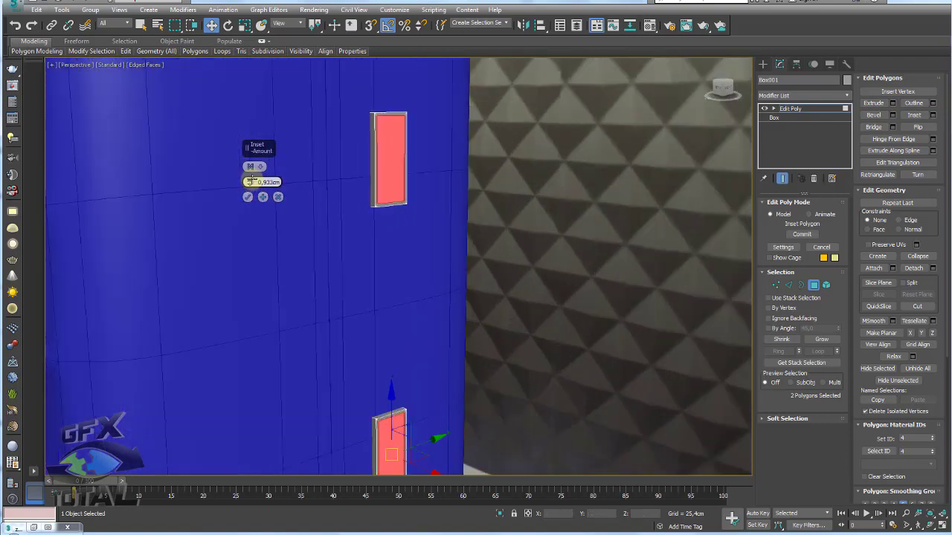
left_click(248, 197)
middle_click_drag(397, 182, 408, 193, "alt")
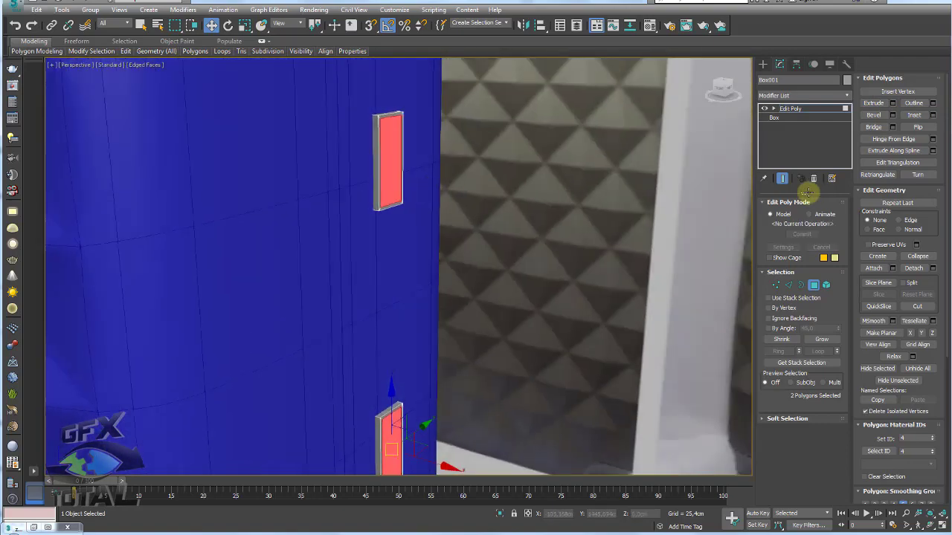
Extrude the inset mount polygons outward twice to form raised blocks.
left_click(891, 103)
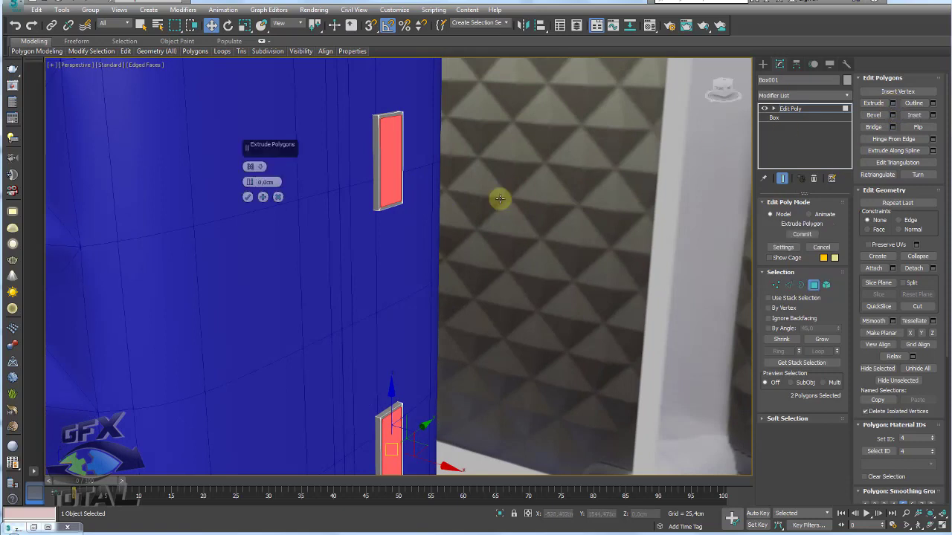
left_click_drag(250, 182, 251, 179)
left_click(247, 196)
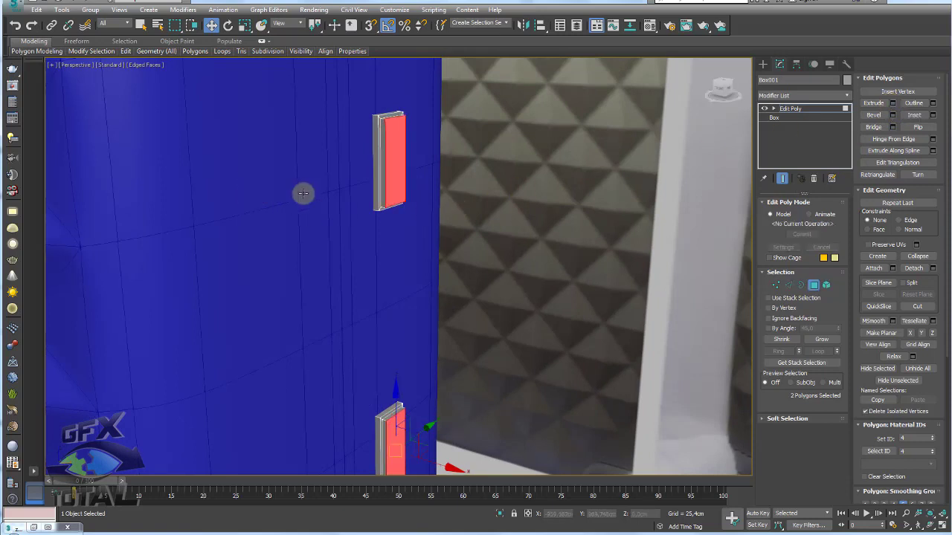
left_click(894, 103)
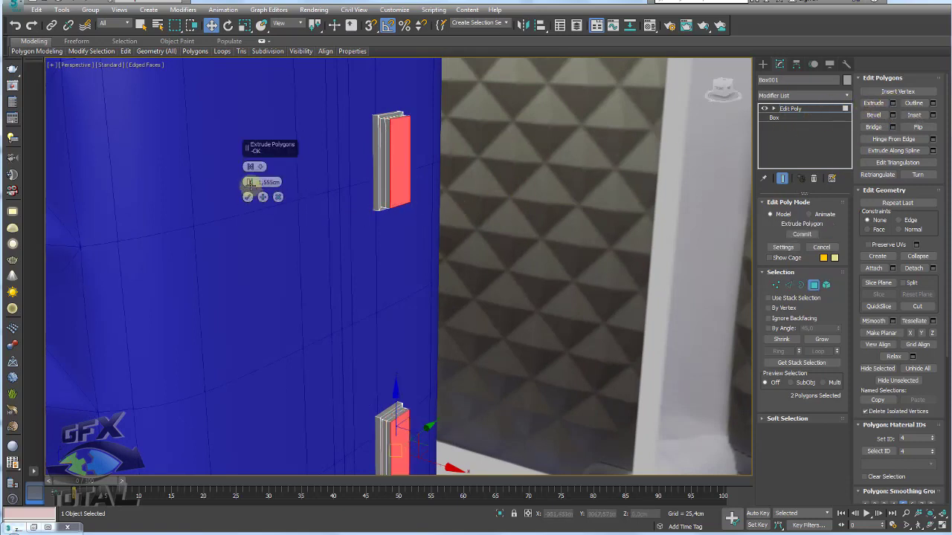
left_click_drag(253, 186, 256, 176)
left_click(247, 196)
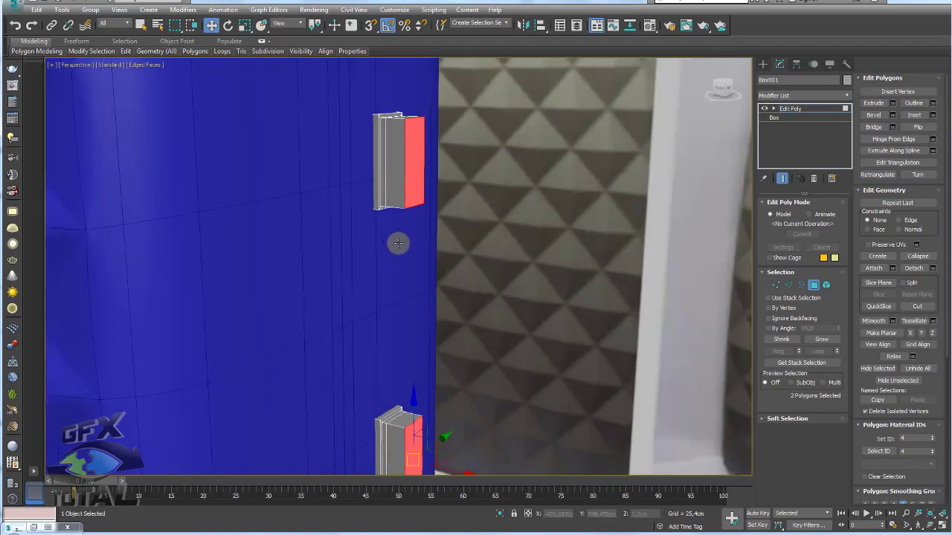
middle_click_drag(397, 240, 862, 233, "alt")
mouse_move(408, 214)
middle_mouse_down("alt")
mouse_move(424, 270)
mouse_move(414, 404)
middle_mouse_up("alt")
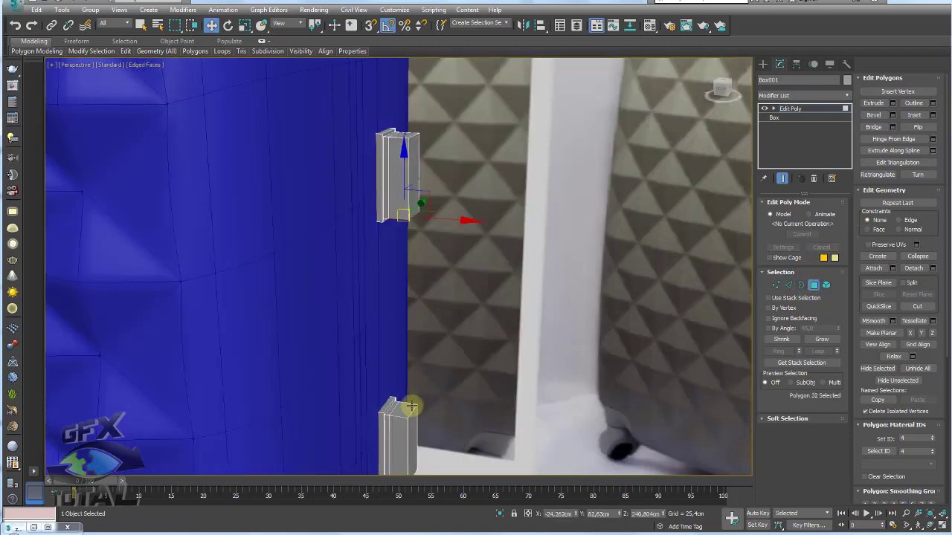
Bridge the two mount polygons into a vertical handle bar.
left_click(873, 127)
middle_click_drag(493, 281, 648, 273, "alt")
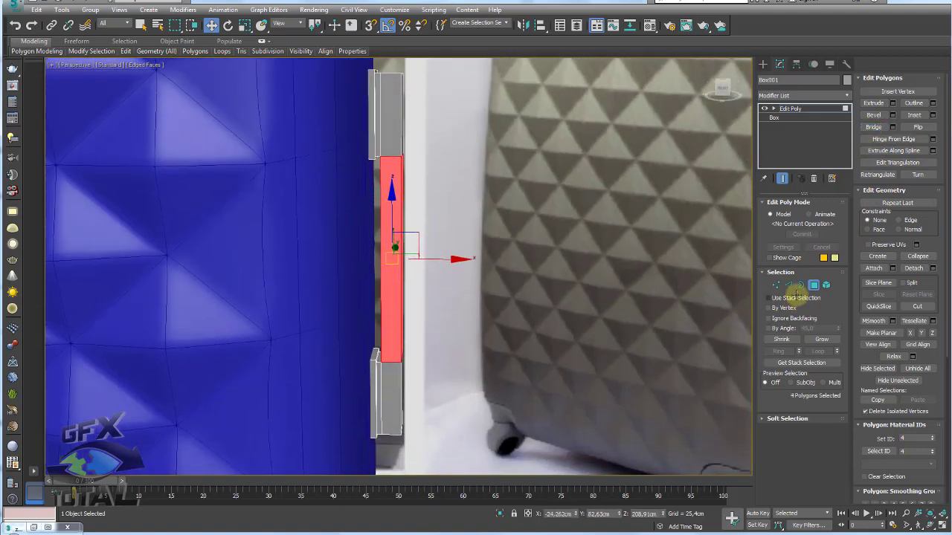
scroll(536, 287, "down", 4)
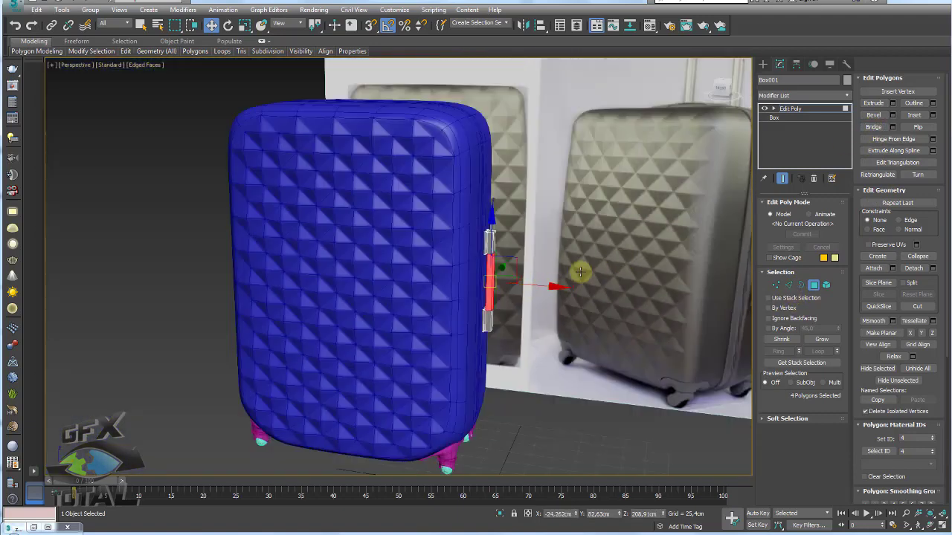
scroll(579, 273, "up", 3)
scroll(562, 276, "up", 2)
scroll(493, 270, "up", 1)
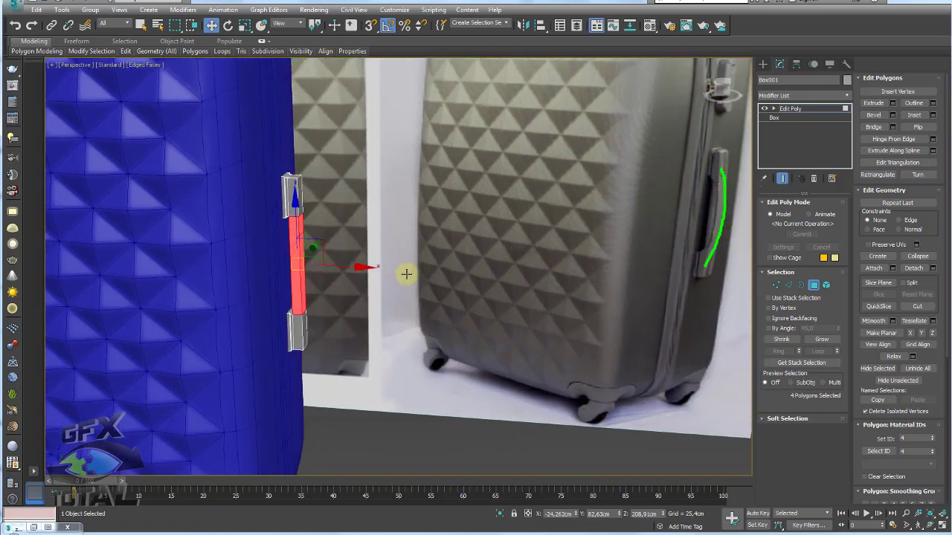
scroll(401, 260, "up", 1)
scroll(386, 245, "up", 2)
scroll(397, 231, "up", 1)
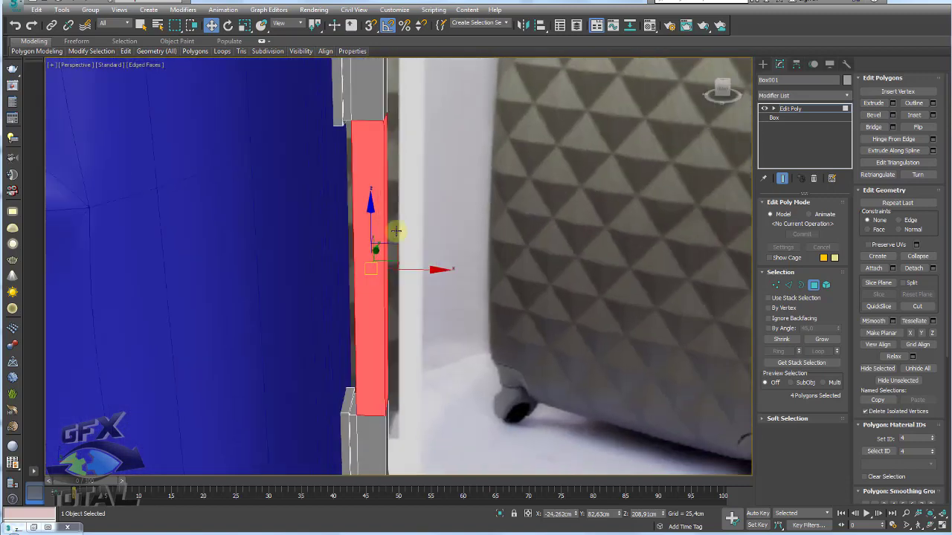
scroll(389, 276, "down", 1)
middle_click_drag(357, 276, 353, 278, "alt")
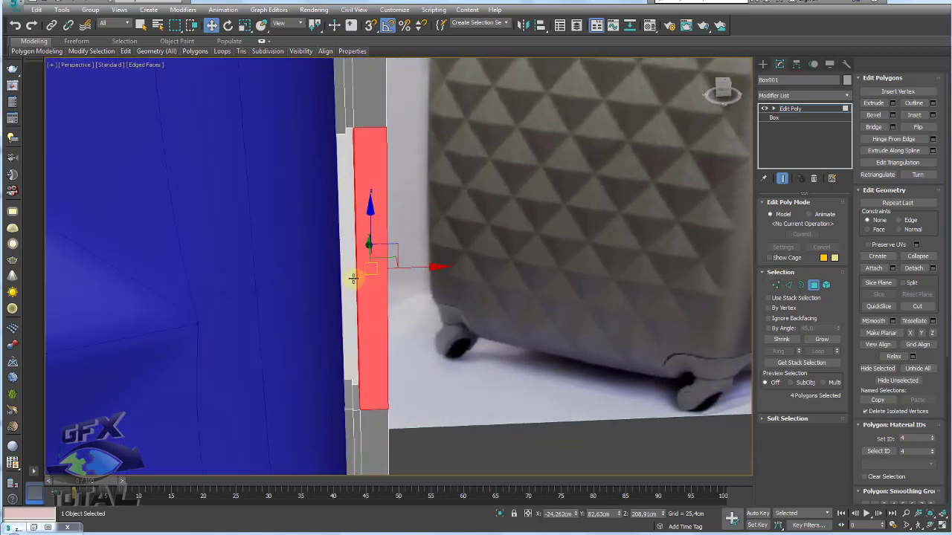
Isolate the handle, move the bar polygon along X and scale it to 83% on Z.
left_click(496, 514)
scroll(431, 312, "down", 3)
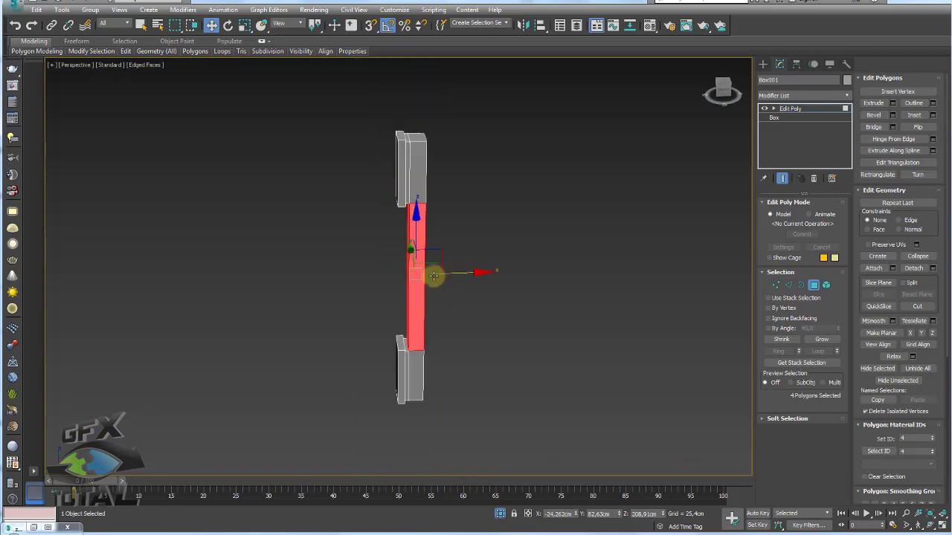
middle_click_drag(435, 272, 411, 272, "alt")
scroll(410, 272, "up", 4)
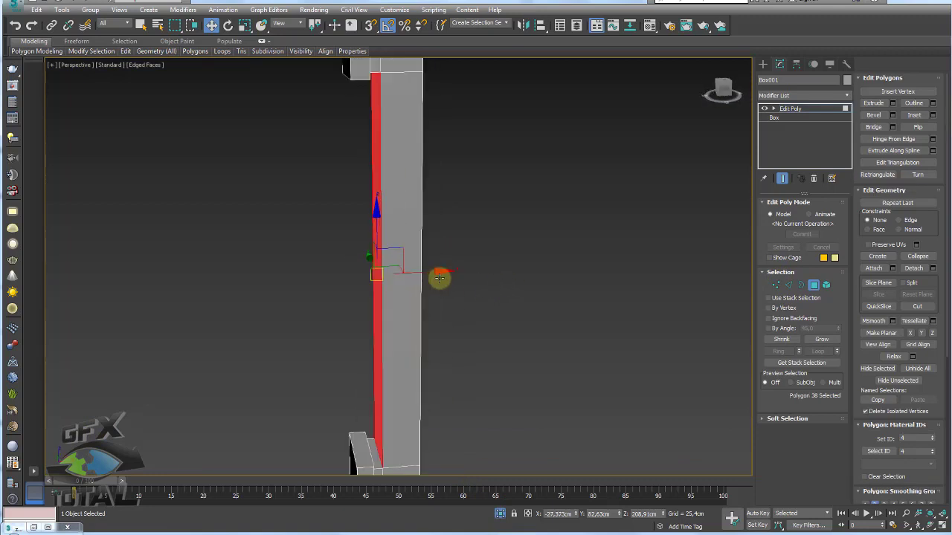
left_click_drag(440, 276, 439, 273)
key("r")
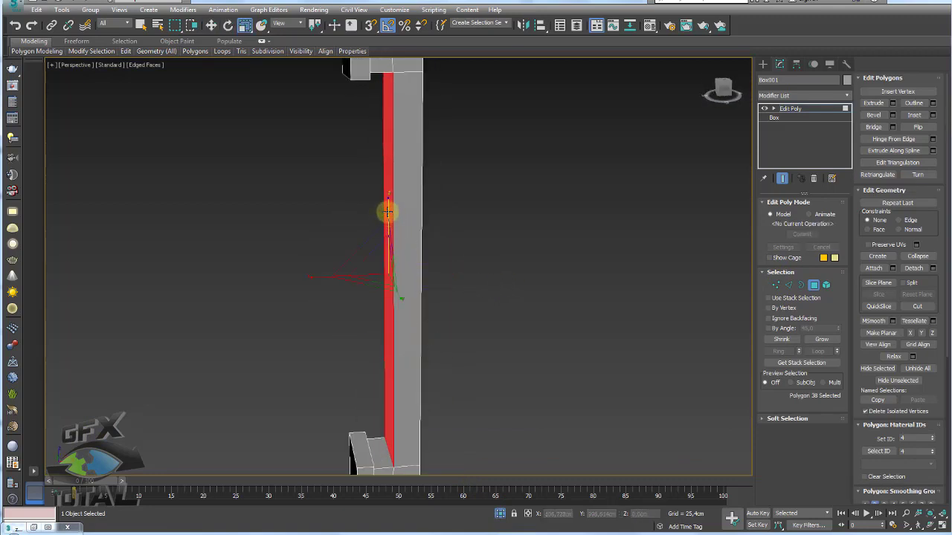
left_click_drag(386, 212, 386, 220)
scroll(402, 223, "down", 3)
middle_click_drag(416, 225, 427, 226, "alt")
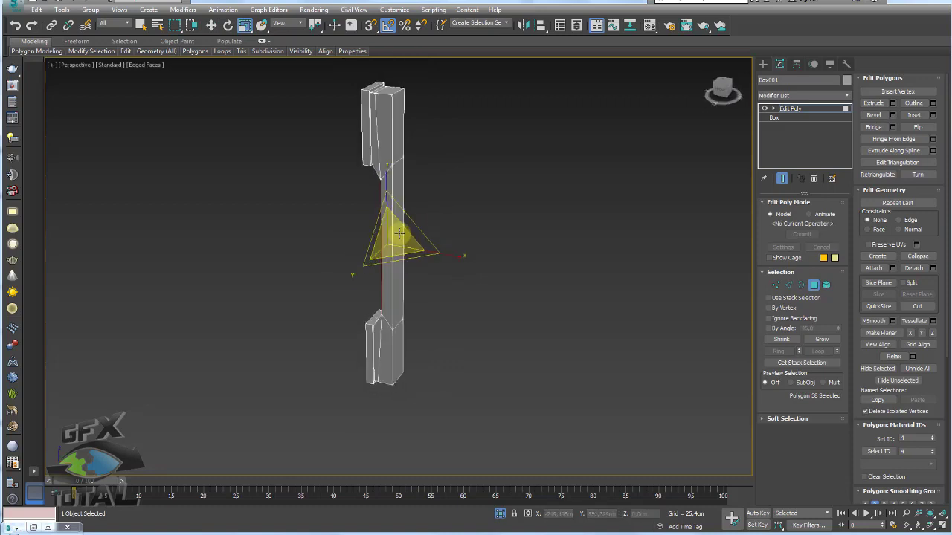
Select the handle's end vertices and scale them vertically to 92%.
left_click(775, 284)
middle_click_drag(446, 73, 419, 81, "alt")
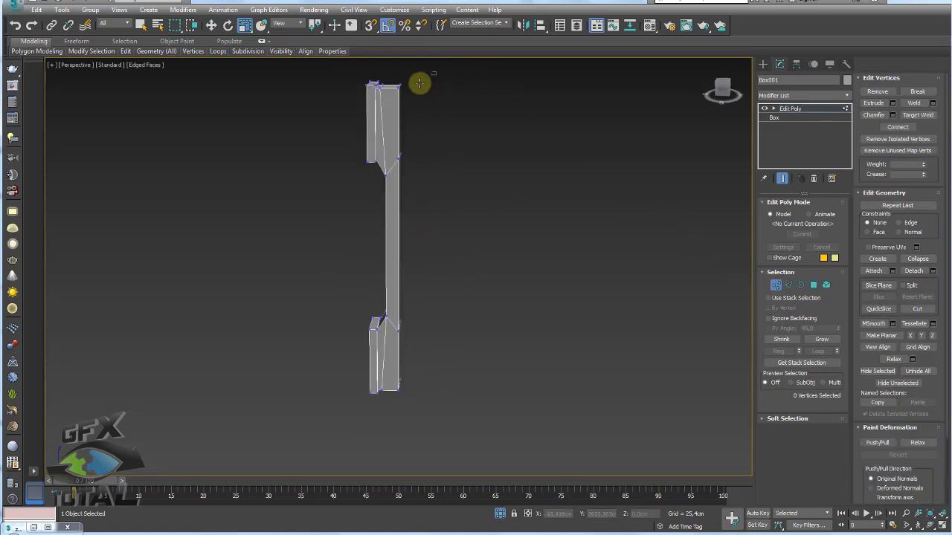
left_click_drag(419, 81, 403, 89)
left_click_drag(403, 184, 402, 186, "ctrl")
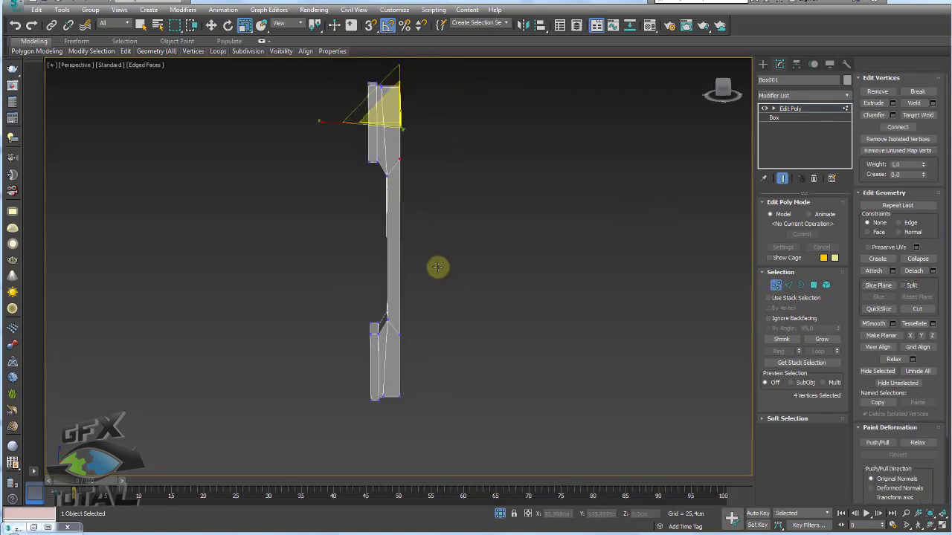
left_click_drag(437, 314, 372, 406, "ctrl")
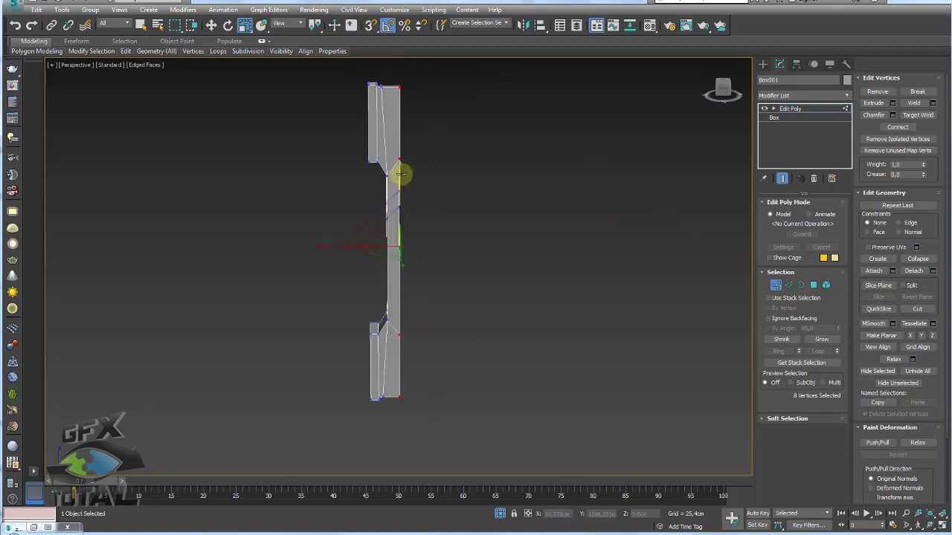
mouse_move(399, 173)
left_mouse_down()
mouse_move(441, 233)
mouse_move(689, 257)
left_mouse_up()
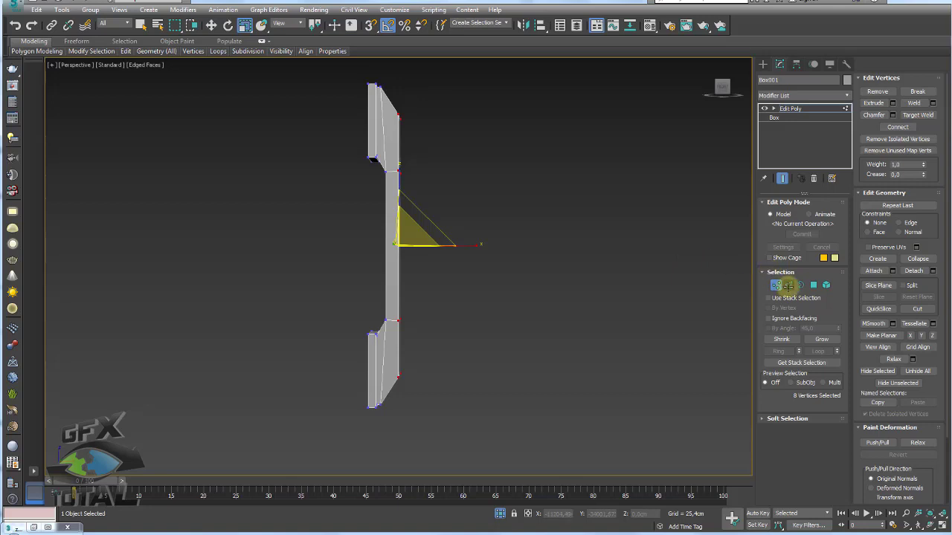
Connect edge loops across the handle bar, then select an edge ring for another Connect.
left_click(787, 286)
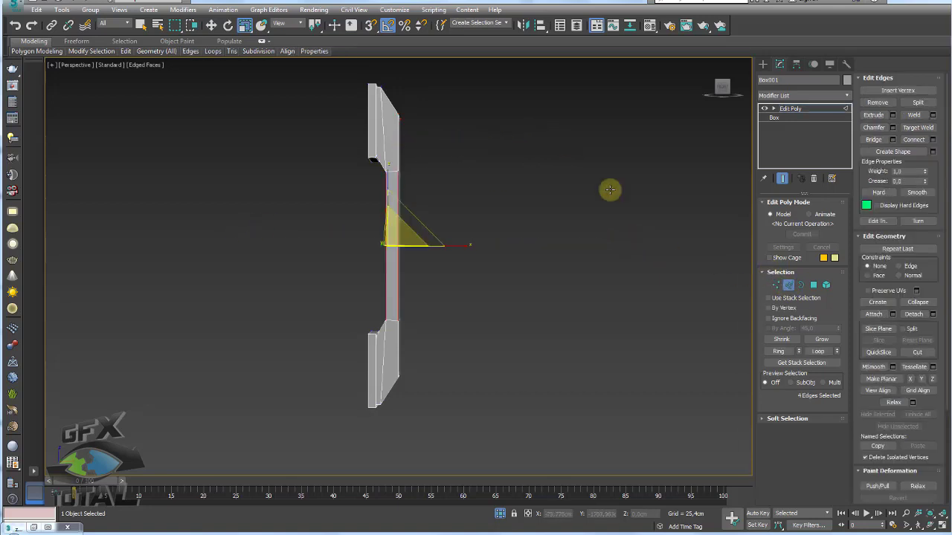
left_click(932, 139)
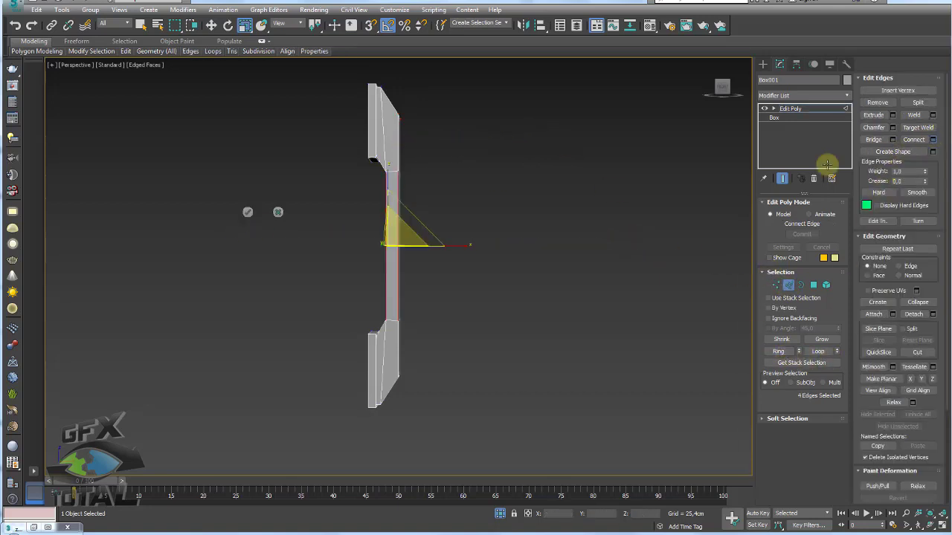
mouse_move(340, 237)
middle_mouse_down("alt")
mouse_move(323, 251)
mouse_move(269, 232)
middle_mouse_up("alt")
left_click(248, 212)
left_click(405, 157)
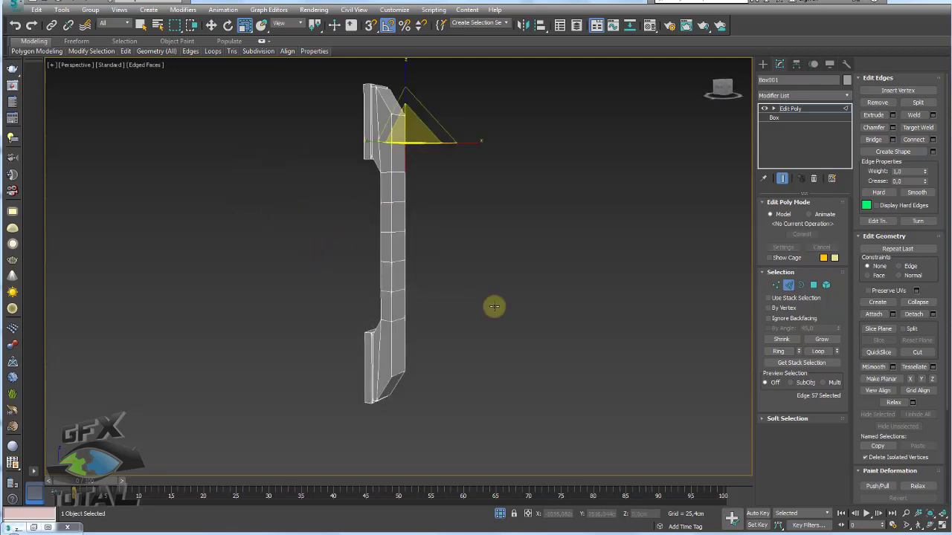
left_click(776, 351)
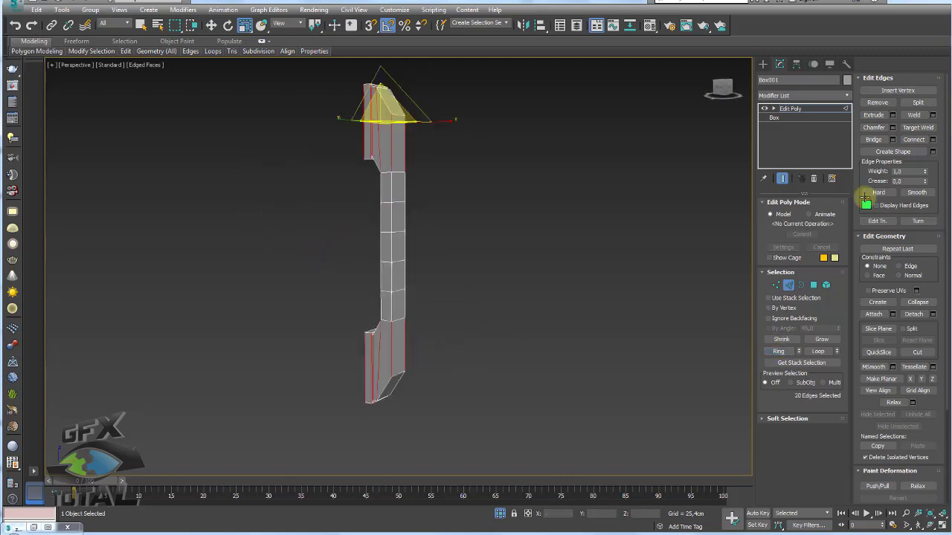
left_click(932, 140)
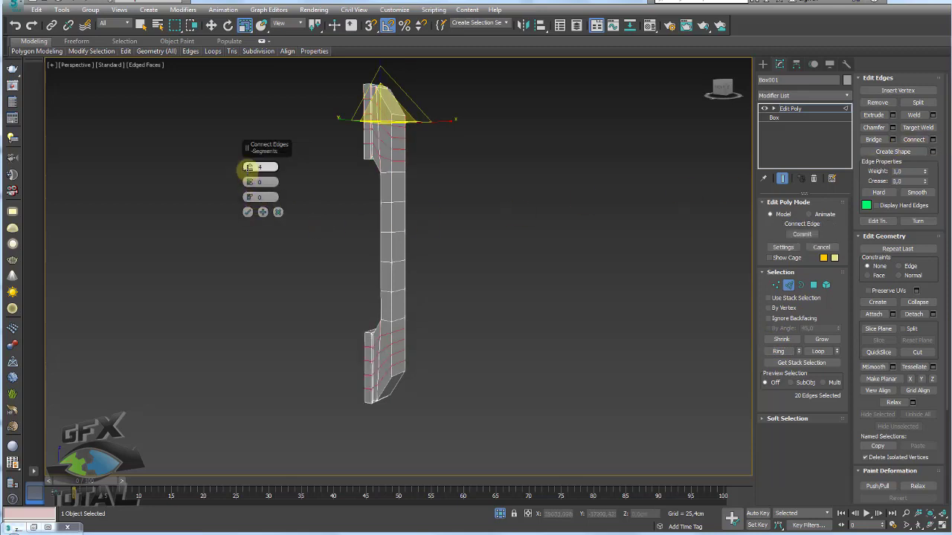
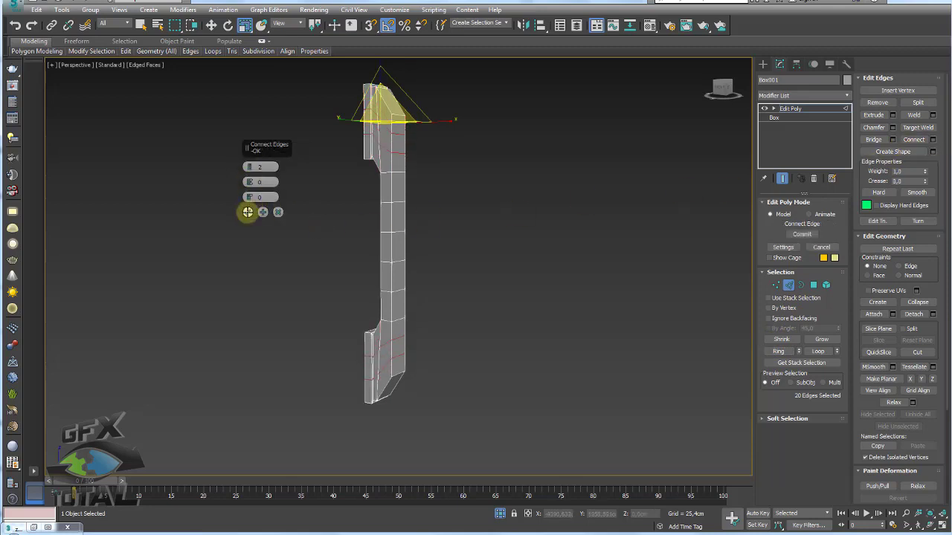
Confirm the two-segment edge connection and marquee-select the bar's polygons.
left_click(247, 212)
left_click(814, 285)
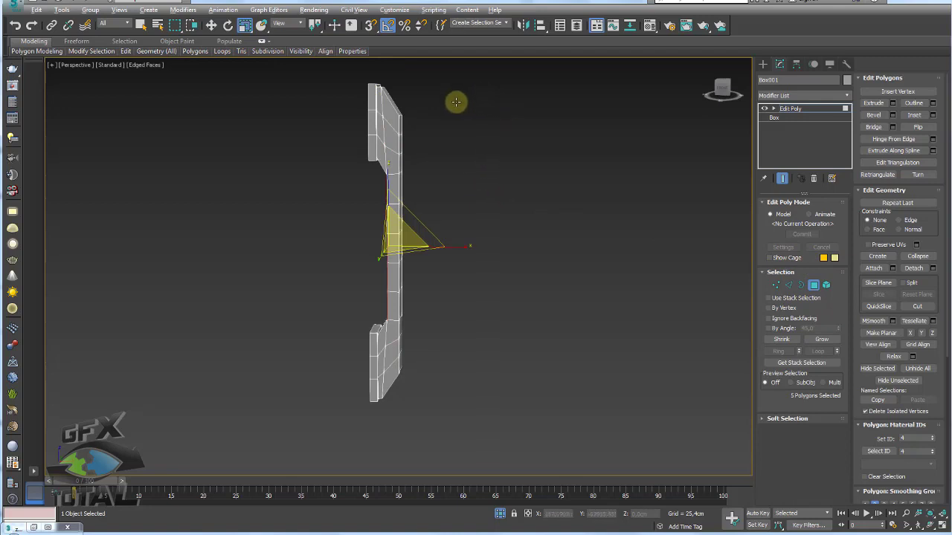
middle_click_drag(451, 99, 468, 93, "alt")
left_click_drag(467, 78, 392, 405)
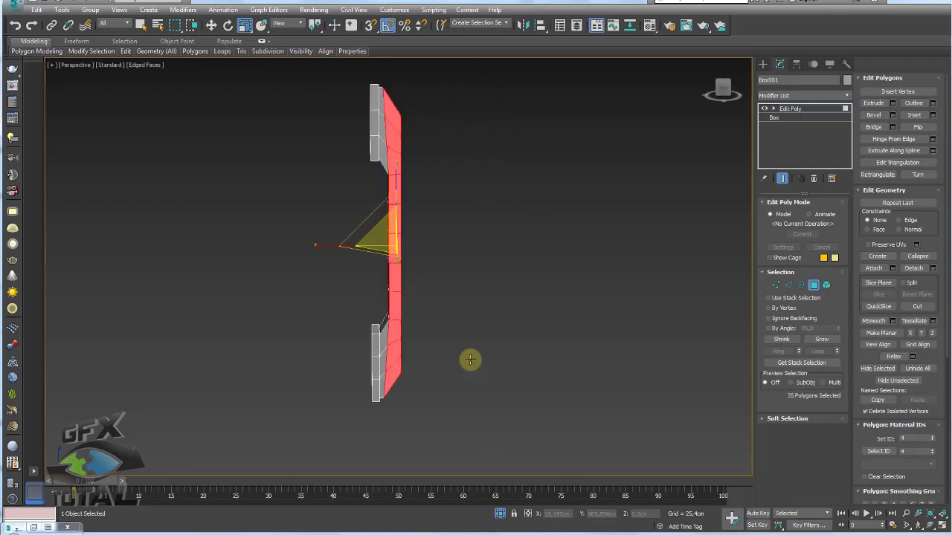
middle_click_drag(469, 358, 463, 317, "alt")
In Front view, add the remaining bar polygons and bring up the Modifier List.
key("f")
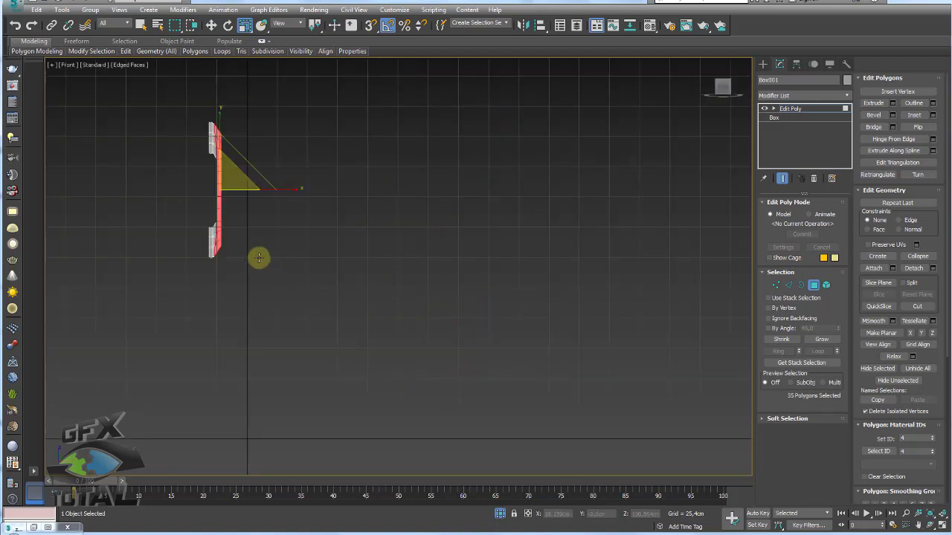
scroll(260, 257, "up", 2)
scroll(311, 202, "up", 3)
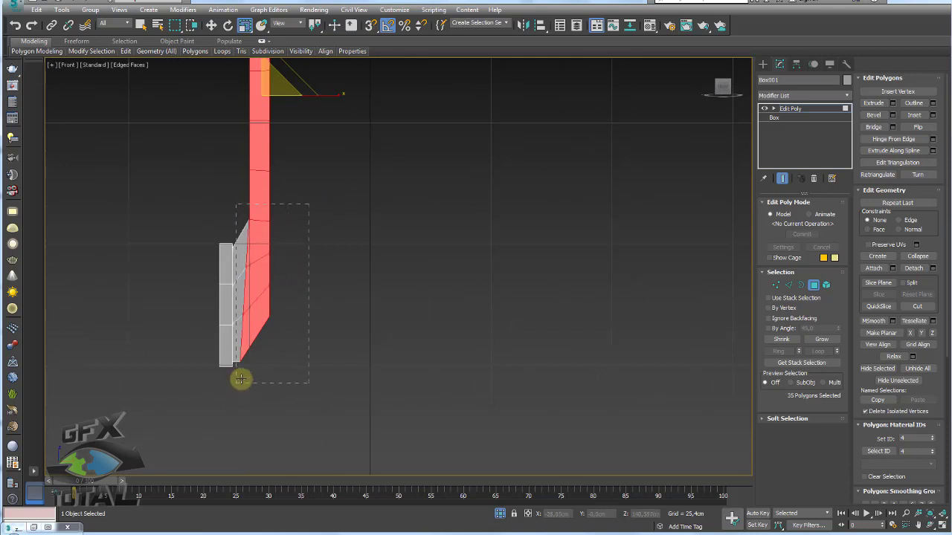
left_click_drag(240, 380, 240, 380, "ctrl")
middle_click_drag(320, 112, 387, 297)
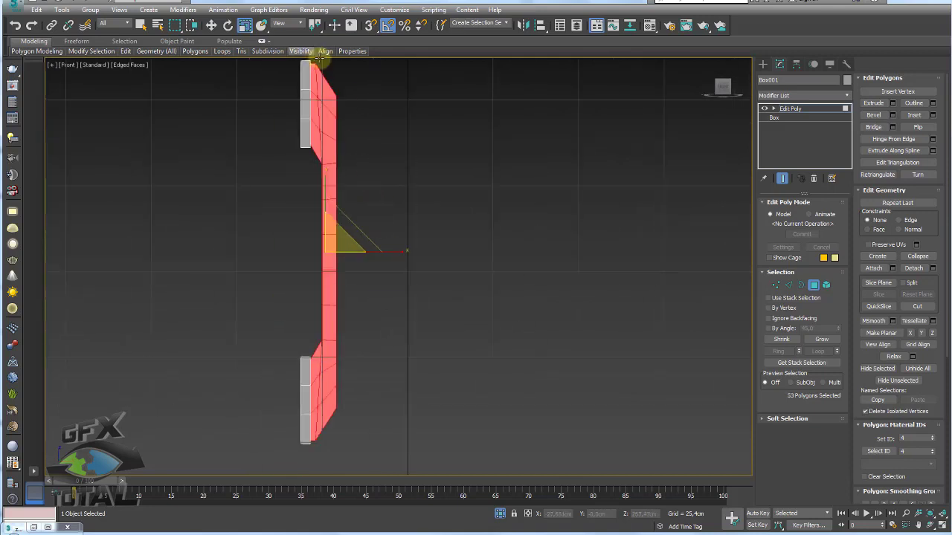
left_click(848, 97)
left_click_drag(848, 137, 848, 212)
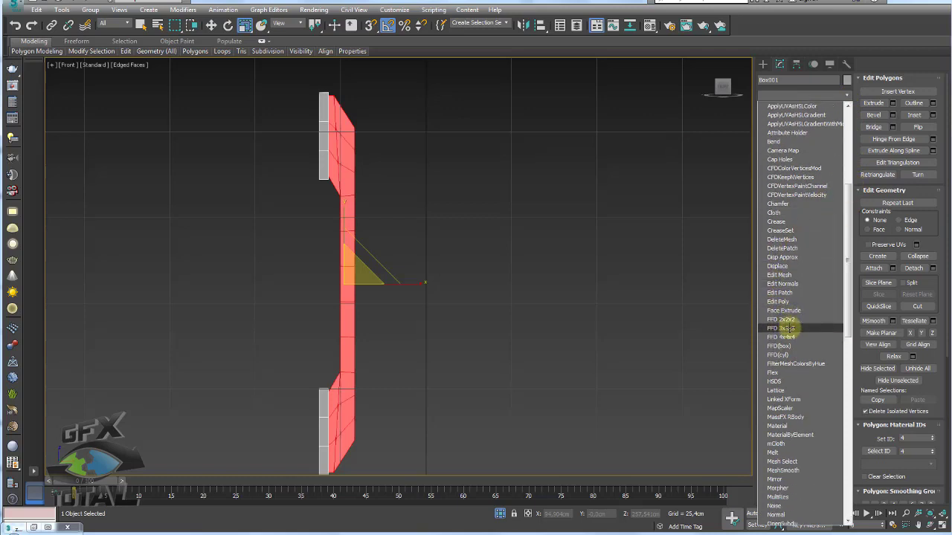
Add an FFD 3x3x3 and move its middle control points along X to arc the bar.
left_click(786, 328)
left_click(774, 109)
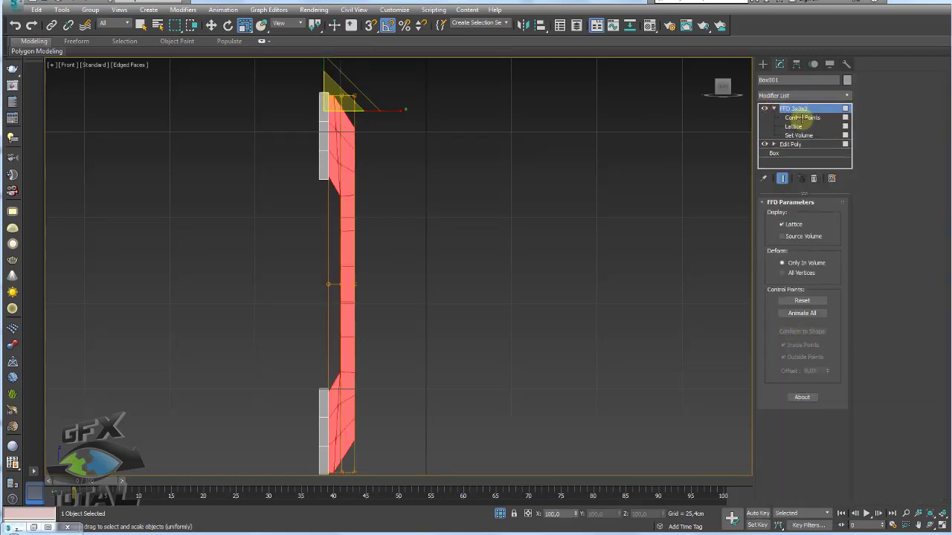
key("w")
left_click(803, 118)
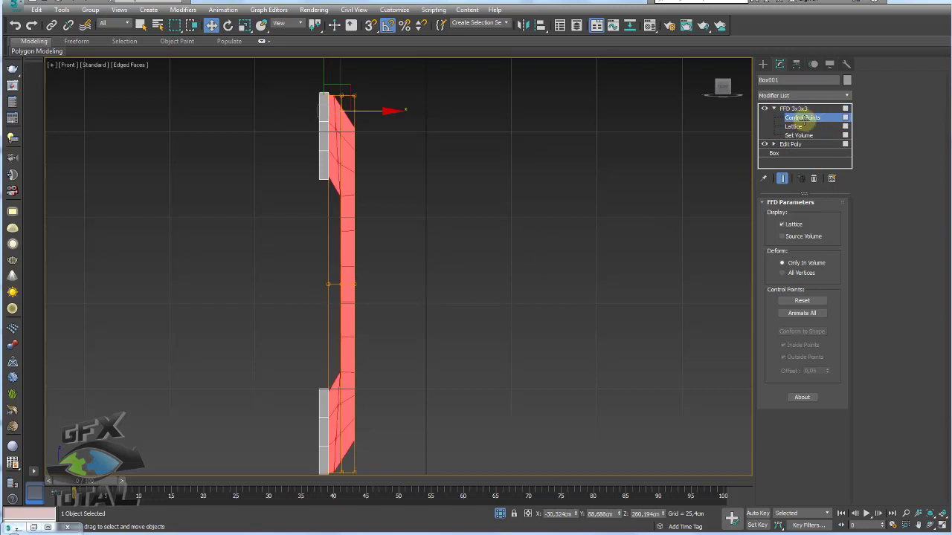
left_click_drag(439, 270, 271, 305)
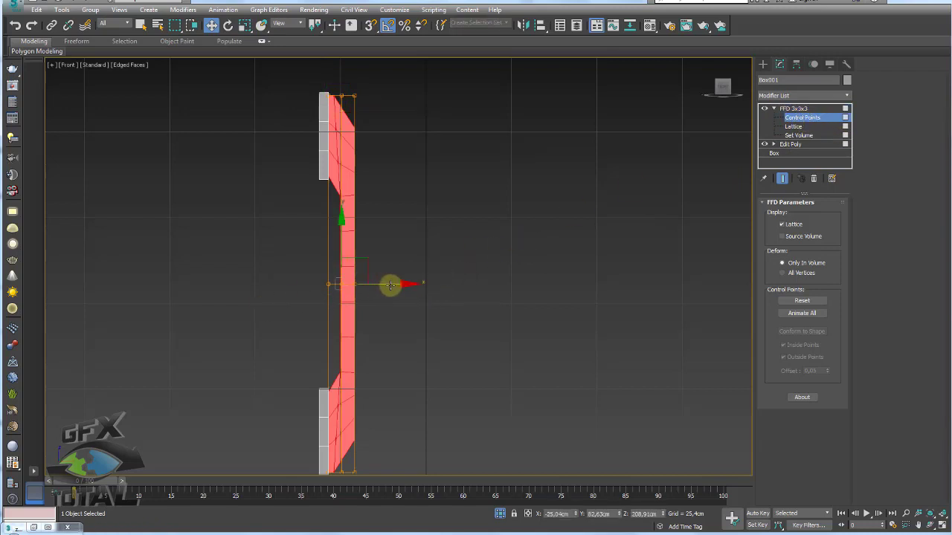
left_click_drag(390, 285, 419, 294)
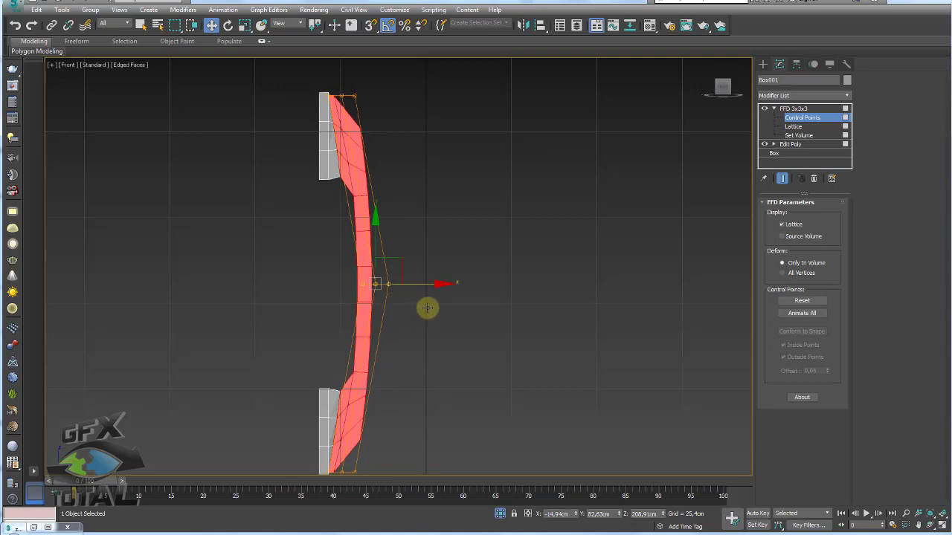
Collapse the bend to Editable Poly and select the bar's front polygon strip.
left_click(813, 216)
mouse_move(503, 248)
middle_mouse_down("alt")
mouse_move(353, 205)
mouse_move(372, 238)
mouse_move(371, 230)
middle_mouse_up("alt")
left_click(365, 189)
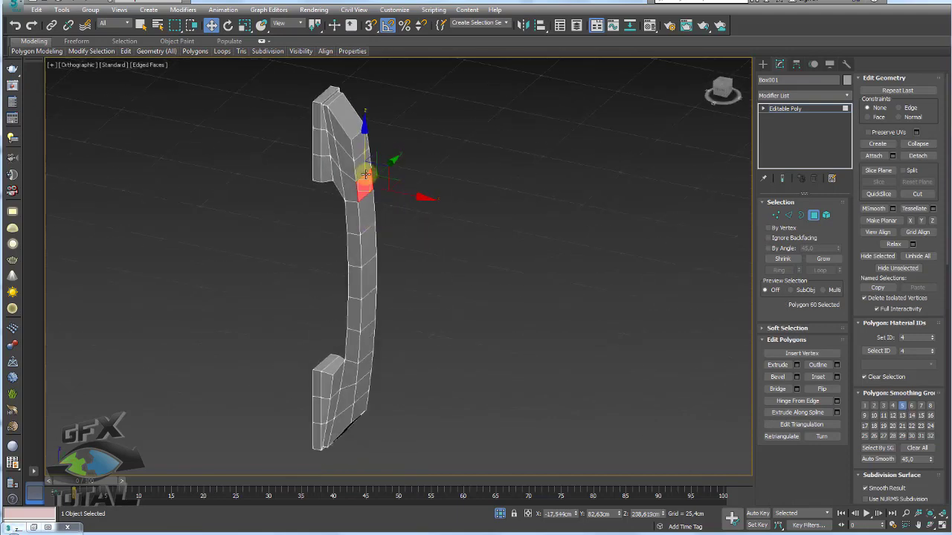
left_click(359, 152, "ctrl")
mouse_move(359, 151)
left_mouse_down("ctrl")
mouse_move(374, 250)
mouse_move(369, 346)
mouse_move(350, 404)
left_mouse_up("ctrl")
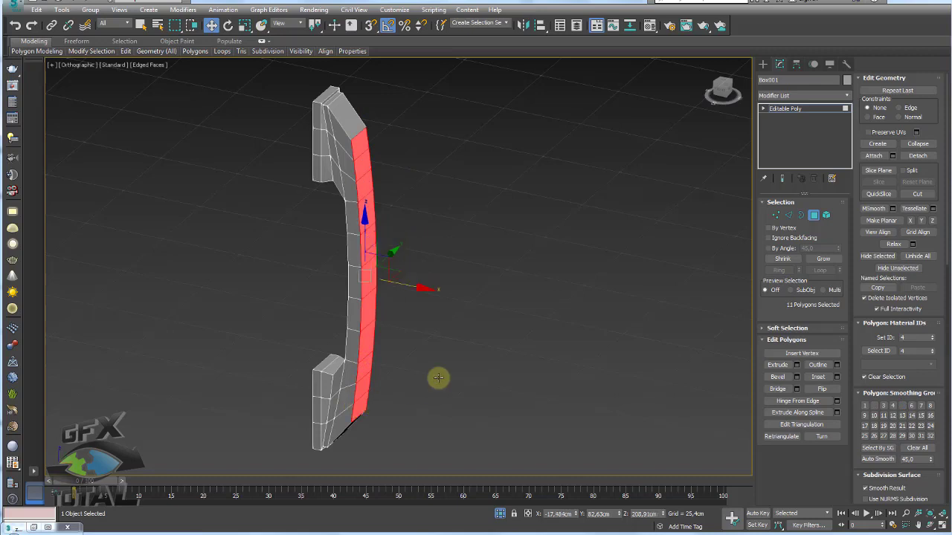
Add another FFD 3x3x3 to the front strip and push its middle points to bow it outward.
middle_click_drag(747, 195, 796, 97, "alt")
left_click(846, 94)
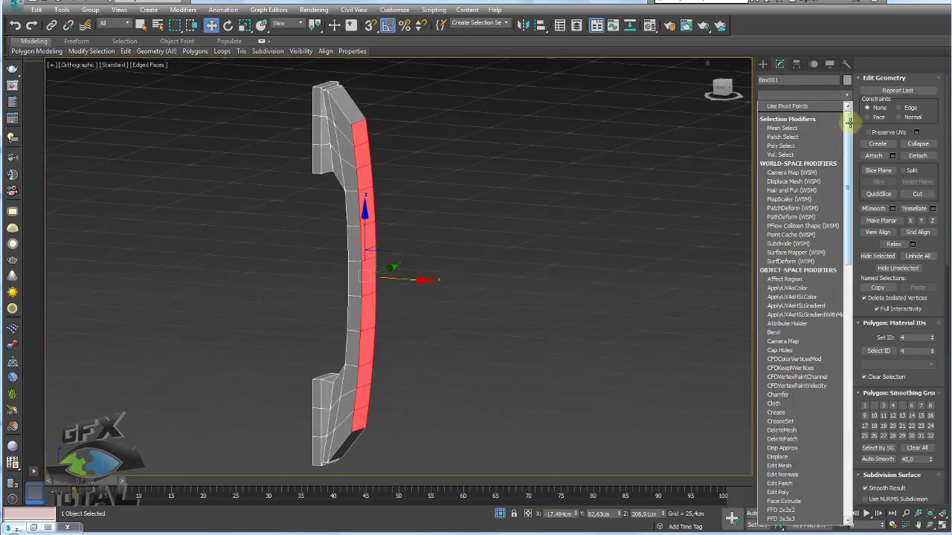
scroll(847, 127, "down", 2)
left_click(781, 390)
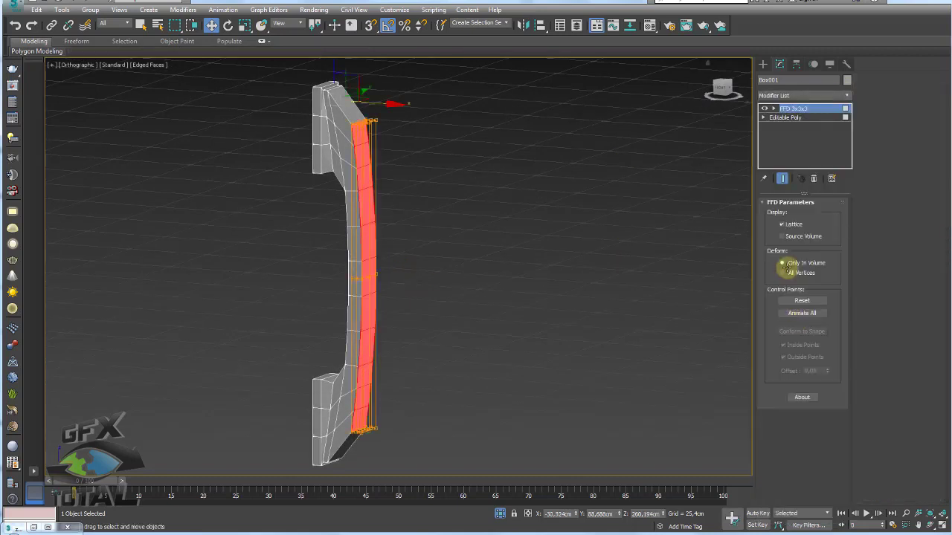
left_click(773, 108)
left_click(802, 118)
middle_click_drag(563, 242, 425, 269, "alt")
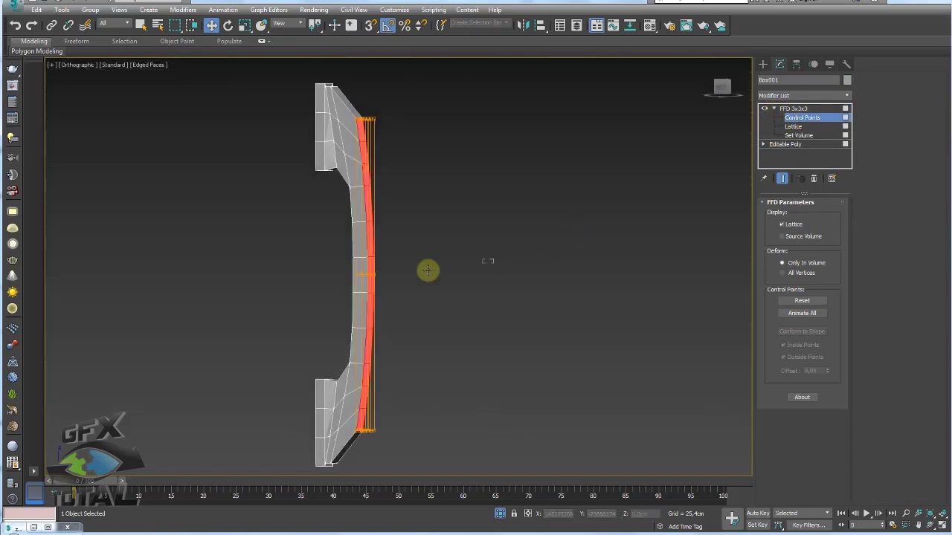
left_click_drag(410, 276, 419, 285)
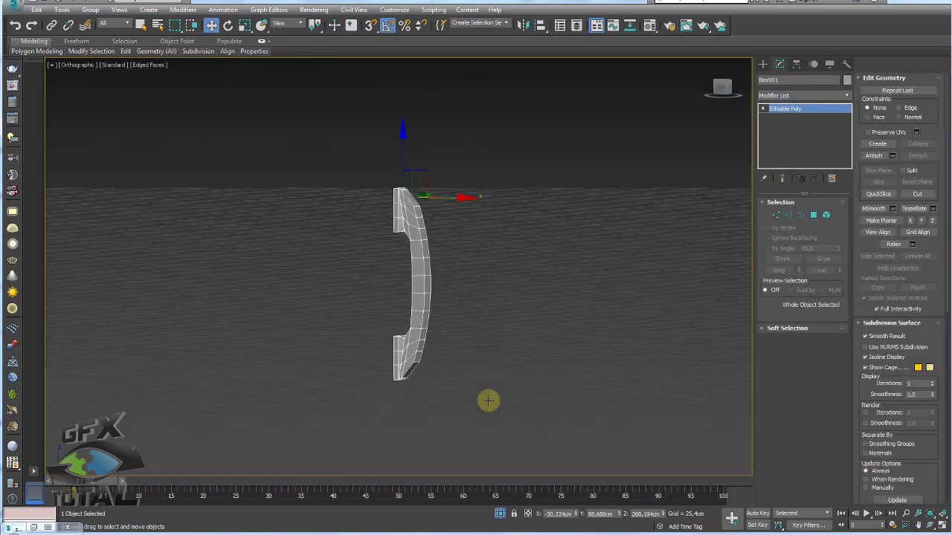
Exit Isolation Mode and compare the curved handle against the suitcase and reference photo.
left_click(504, 514)
scroll(478, 352, "down", 3)
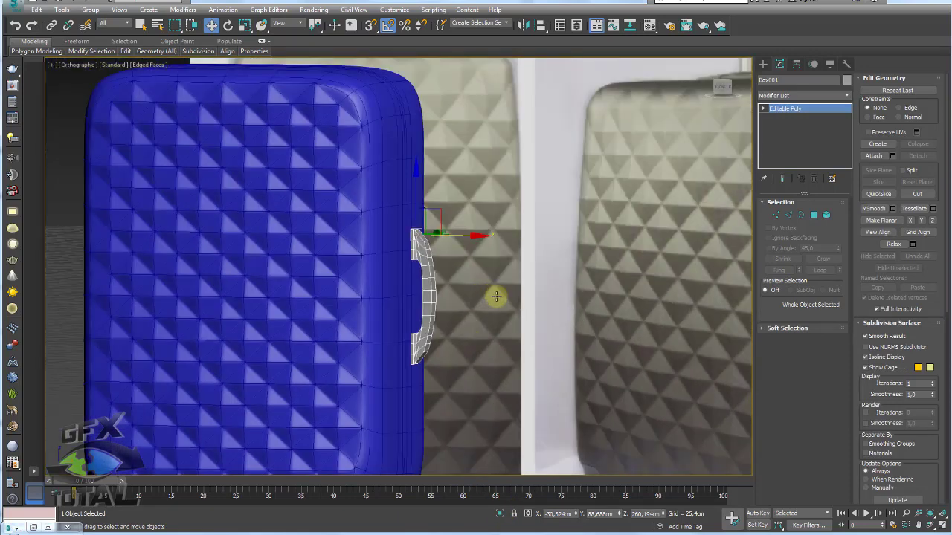
middle_click_drag(498, 295, 350, 273)
scroll(350, 272, "up", 2)
scroll(350, 273, "down", 2)
scroll(578, 265, "up", 2)
scroll(590, 248, "up", 2)
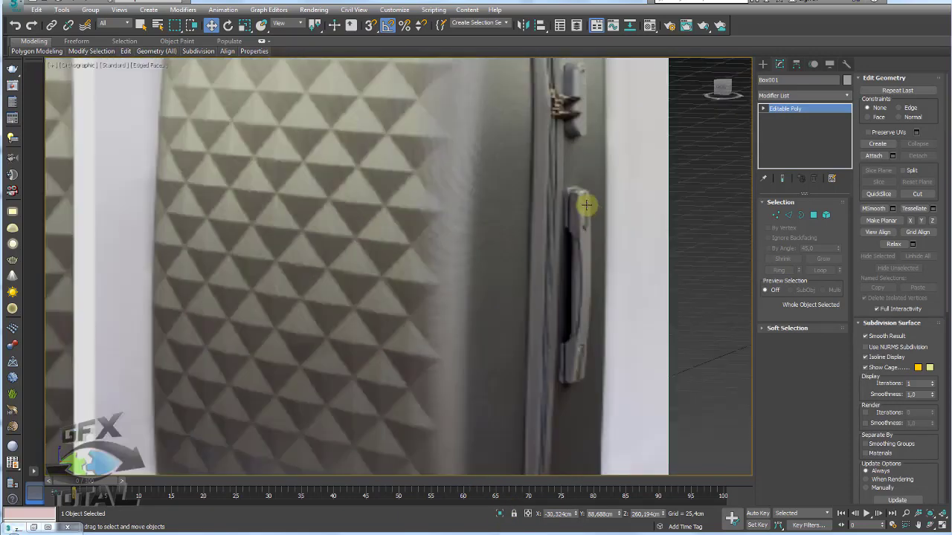
scroll(573, 206, "up", 2)
scroll(581, 385, "down", 1)
mouse_move(571, 319)
middle_mouse_down()
mouse_move(623, 323)
mouse_move(614, 203)
middle_mouse_up()
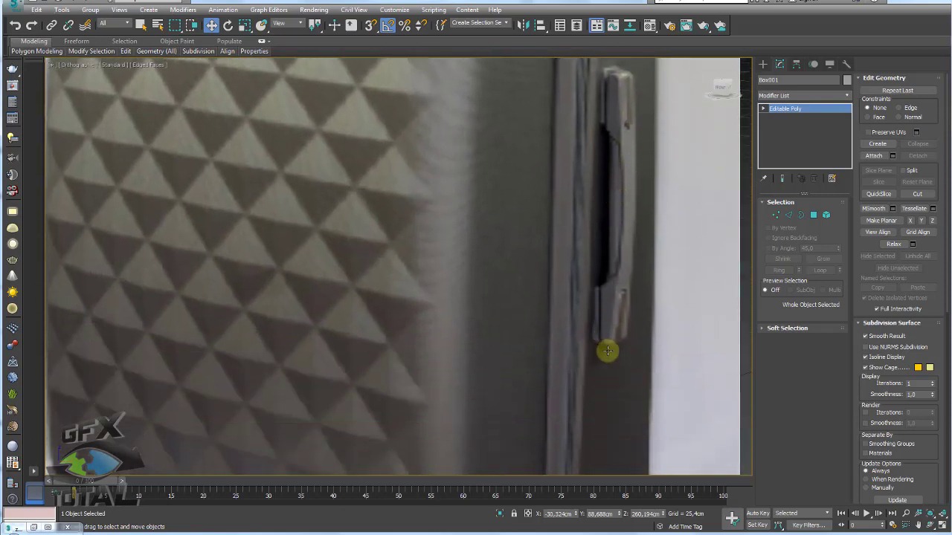
scroll(401, 231, "down", 5)
scroll(344, 227, "up", 1)
scroll(379, 209, "up", 2)
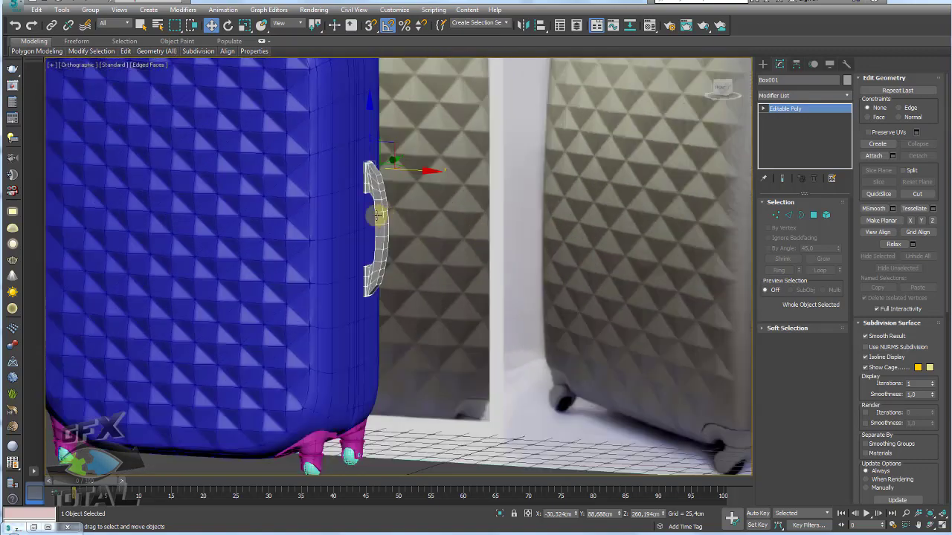
scroll(394, 216, "up", 1)
mouse_move(394, 216)
middle_mouse_down("alt")
mouse_move(336, 206)
mouse_move(459, 201)
mouse_move(434, 234)
mouse_move(758, 247)
middle_mouse_up("alt")
Connect two new edge loops across the ring of edges along the handle.
left_click(787, 215)
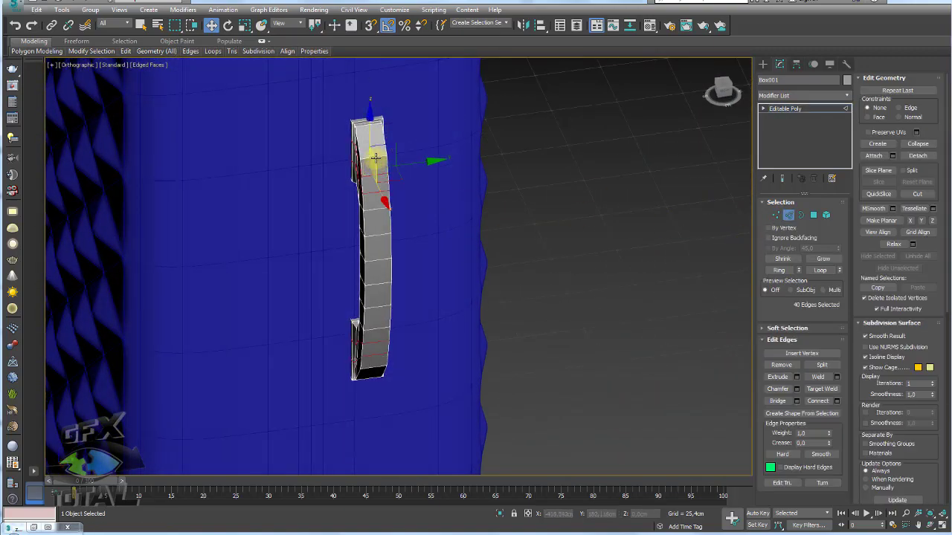
left_click(376, 158)
left_click(779, 271)
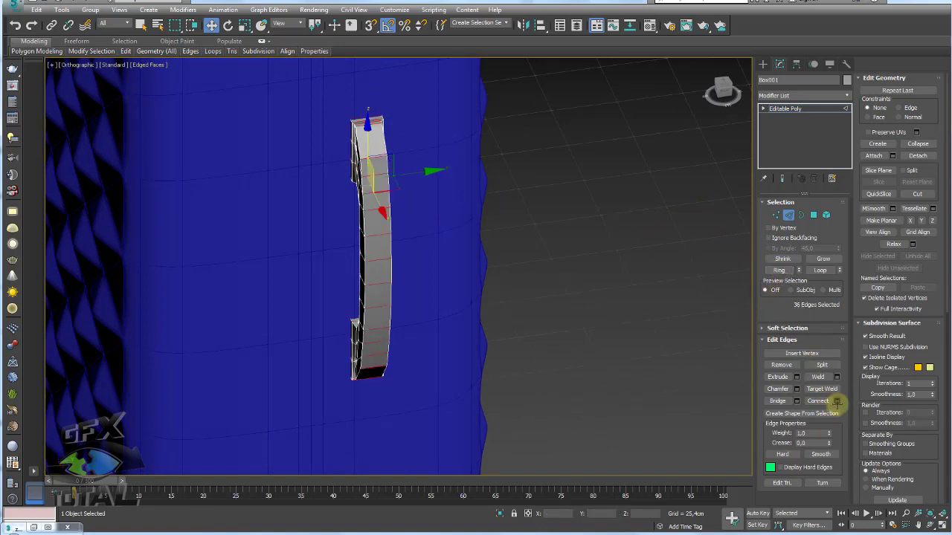
left_click(836, 402)
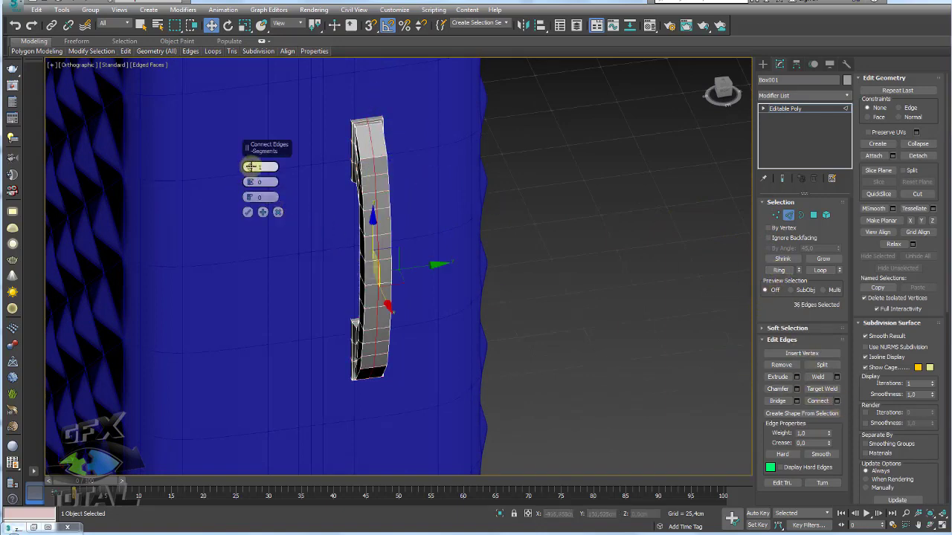
left_click_drag(251, 167, 251, 177)
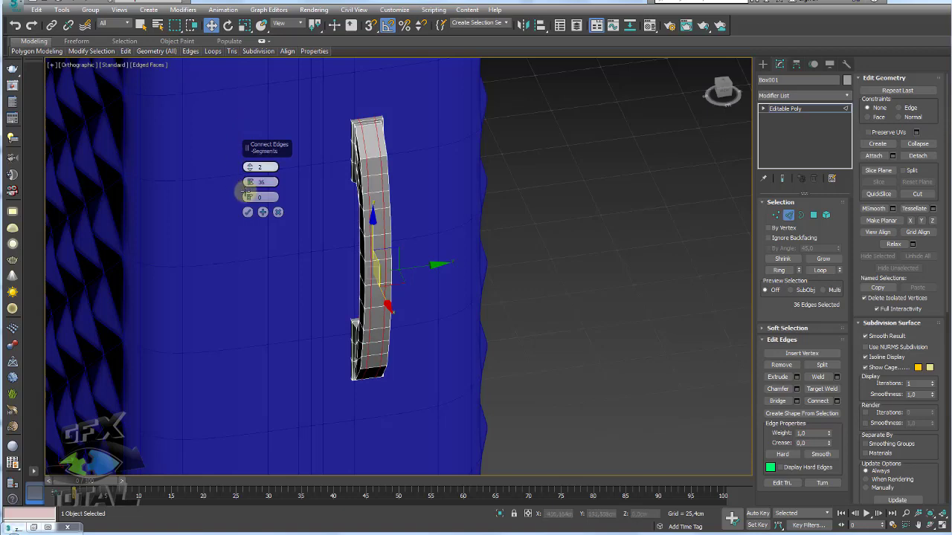
left_click(248, 212)
Select six faces along the handle's top strip, using see-through mode to reach them.
left_click(813, 215, "ctrl")
left_click(372, 134)
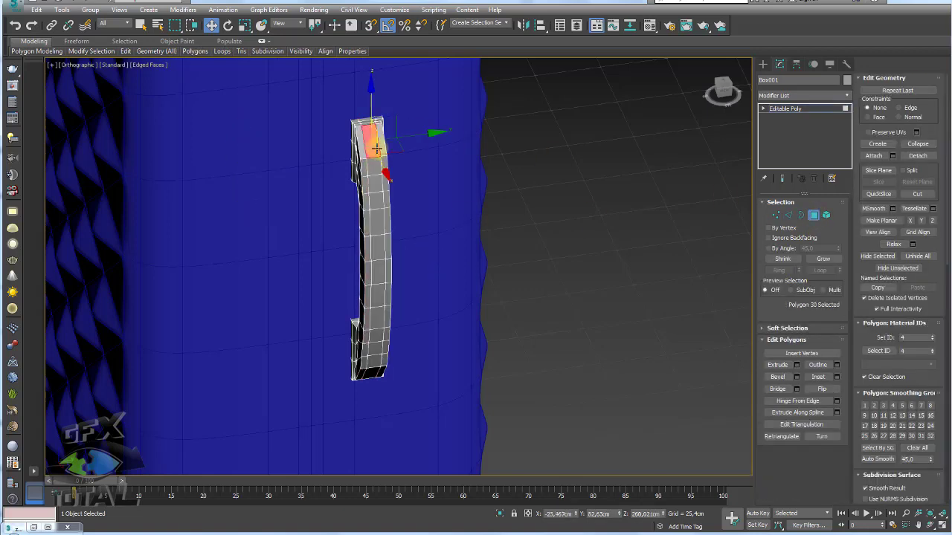
left_click(375, 165, "ctrl")
key("alt+x")
scroll(389, 327, "up", 2)
left_click(370, 319, "ctrl")
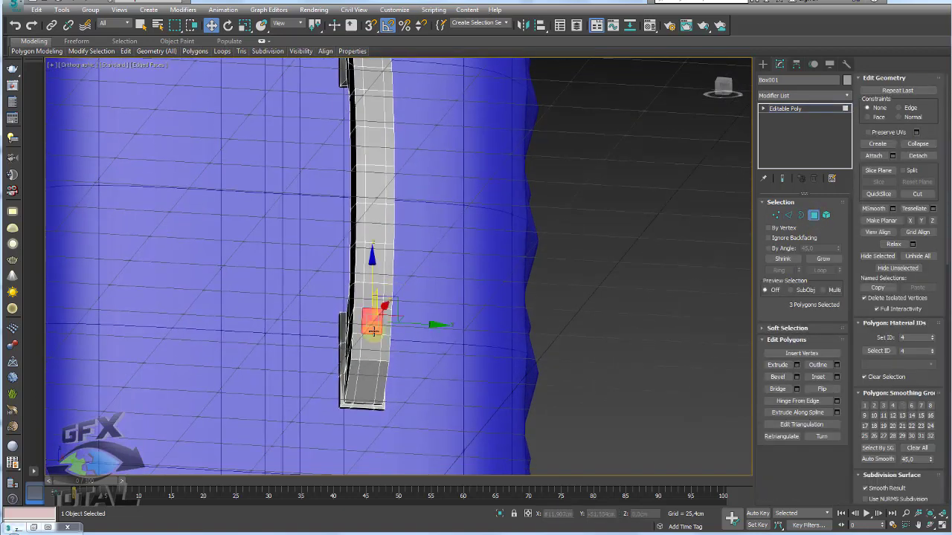
left_click(370, 343, "ctrl")
scroll(384, 354, "down", 3)
middle_click_drag(384, 354, 378, 357, "alt")
left_click(375, 346, "ctrl")
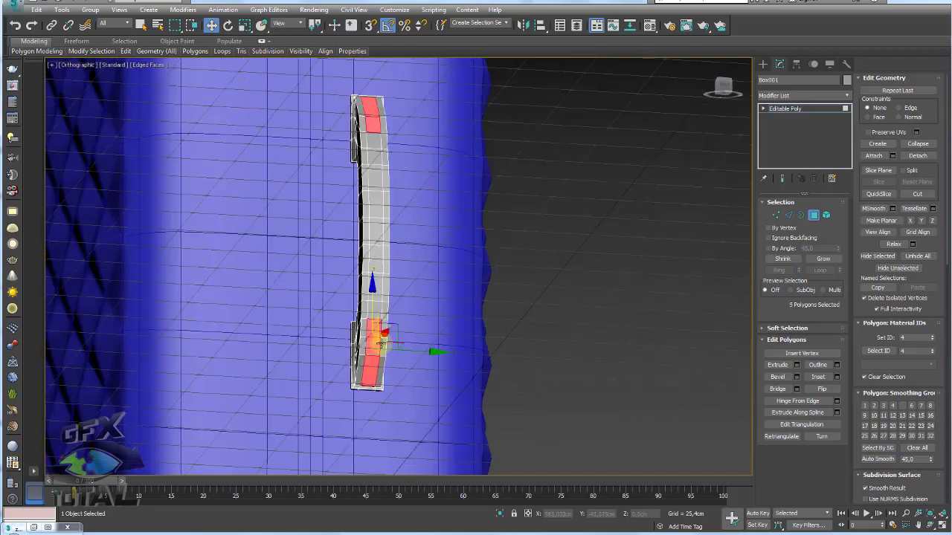
left_click(376, 145, "ctrl")
key("alt+x")
Inset the six selected faces to leave a narrower inner strip.
scroll(577, 266, "down", 4)
middle_click_drag(577, 265, 654, 255, "alt")
scroll(377, 220, "up", 4)
middle_click_drag(376, 220, 253, 194, "alt")
scroll(253, 193, "up", 3)
middle_click_drag(416, 234, 379, 236, "alt")
scroll(421, 191, "up", 2)
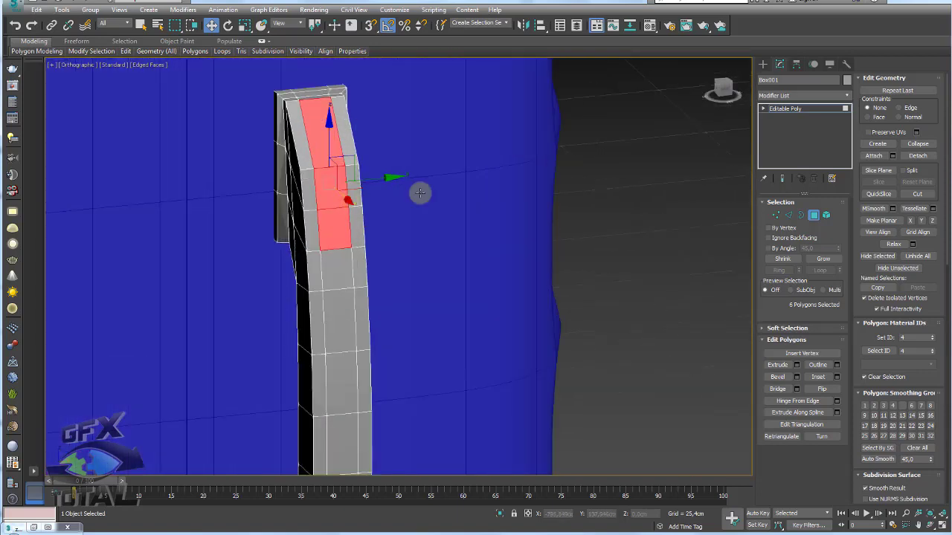
left_click(835, 377)
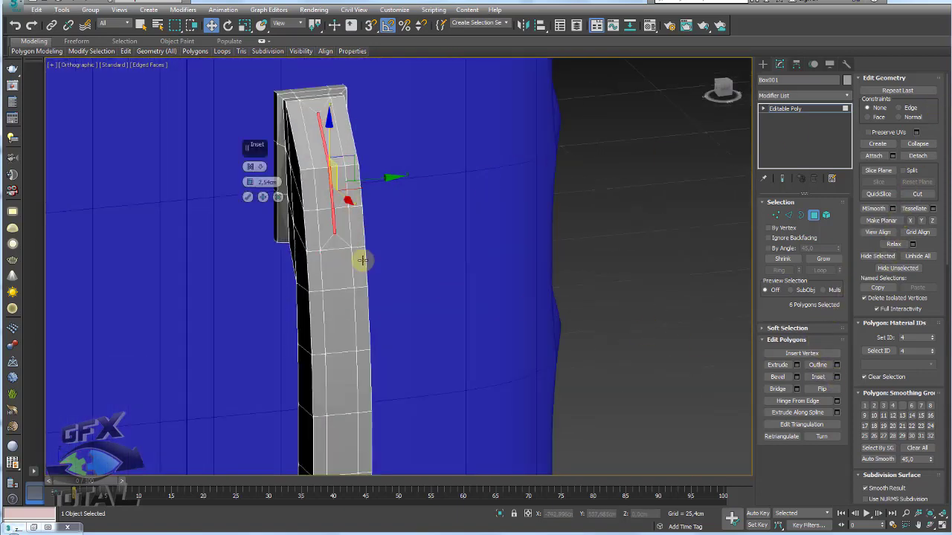
left_click_drag(251, 181, 251, 172)
left_click(248, 197)
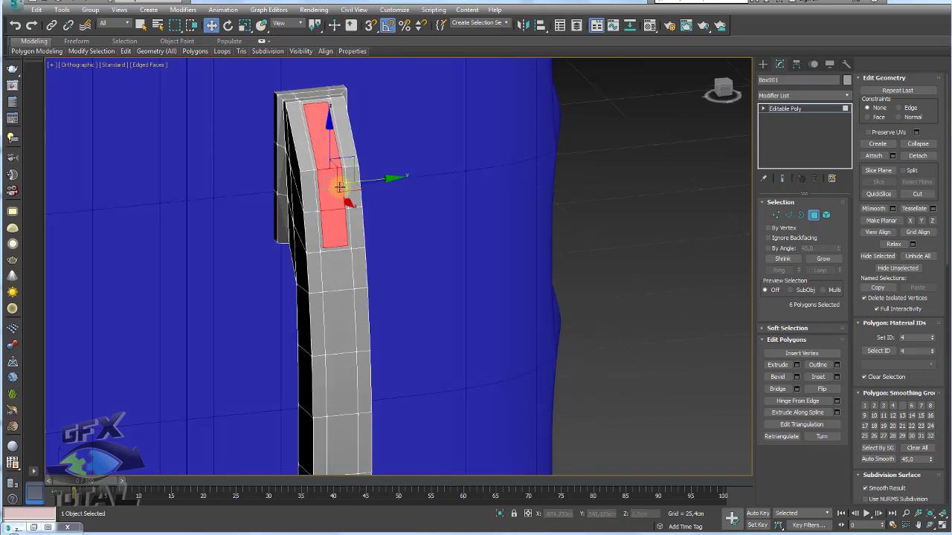
Convert the inset faces into their 16 outline border edges.
key("z")
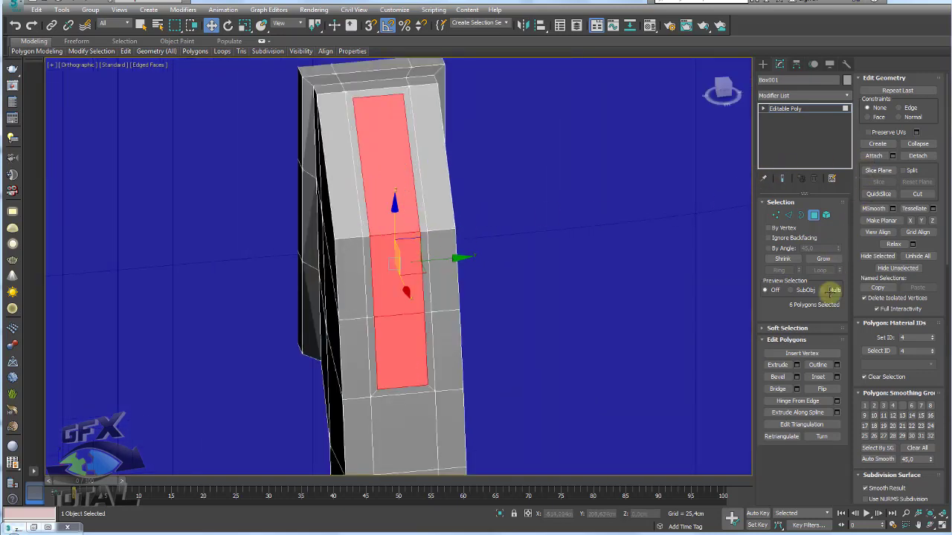
left_click(789, 215)
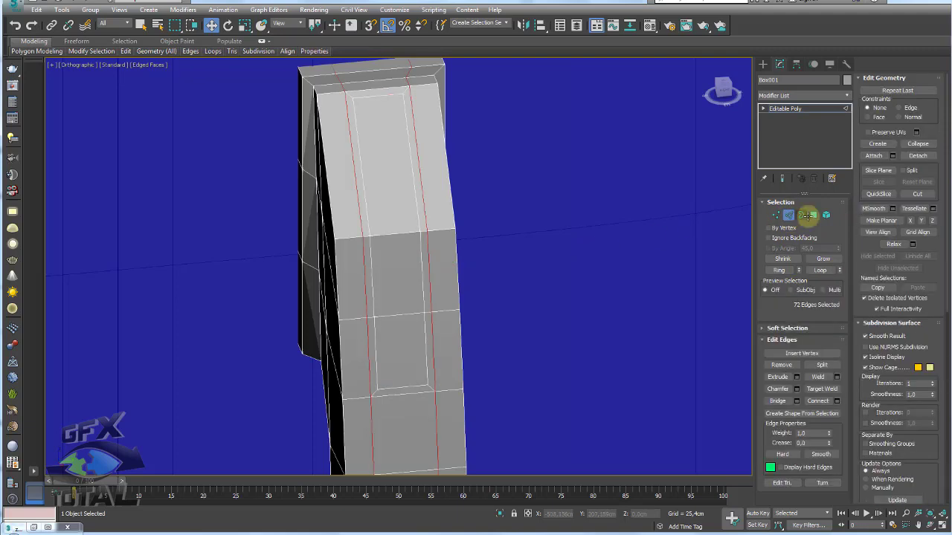
left_click(810, 215)
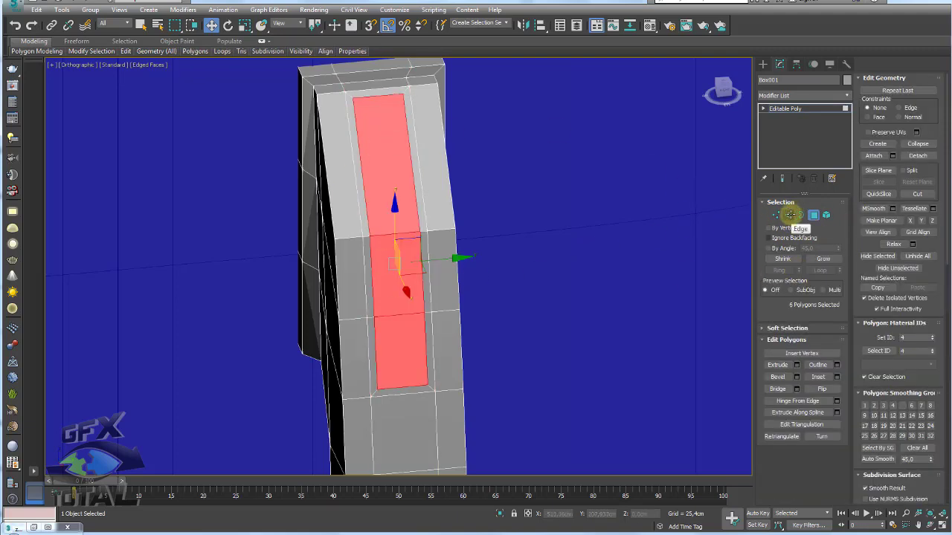
left_click(790, 214, "ctrl+shift")
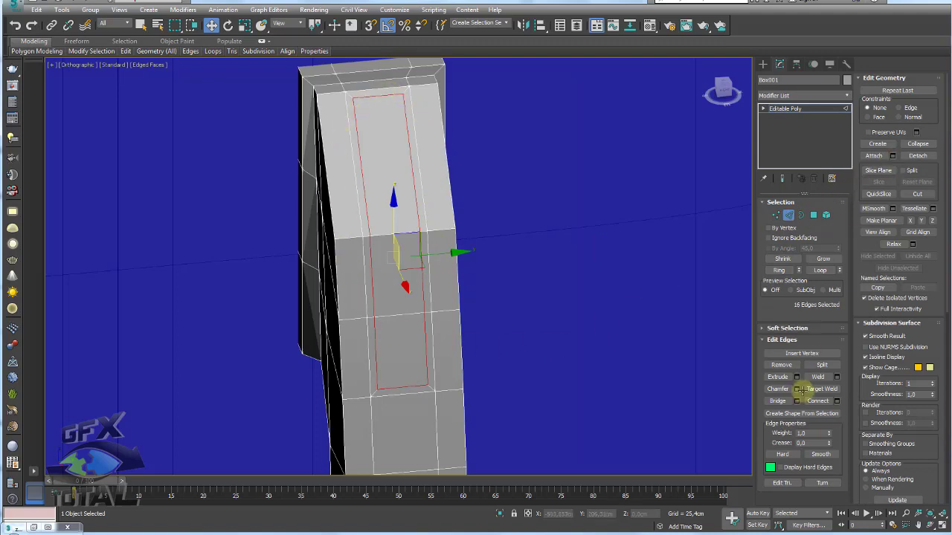
Extrude the outline edges with Height -0,174cm and Width 0,261cm, then return to Editable Poly.
left_click(796, 376)
middle_click_drag(516, 270, 542, 272, "alt")
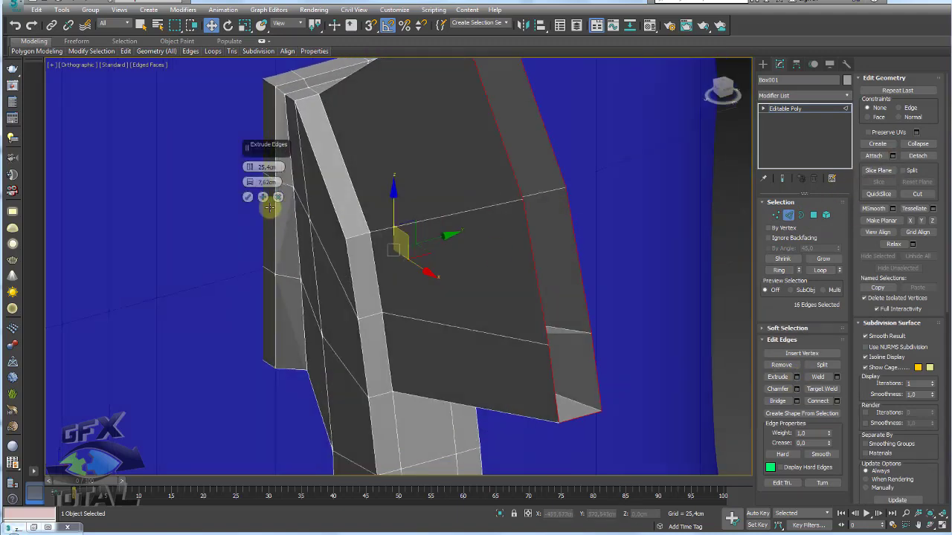
right_click(250, 182)
right_click(249, 167)
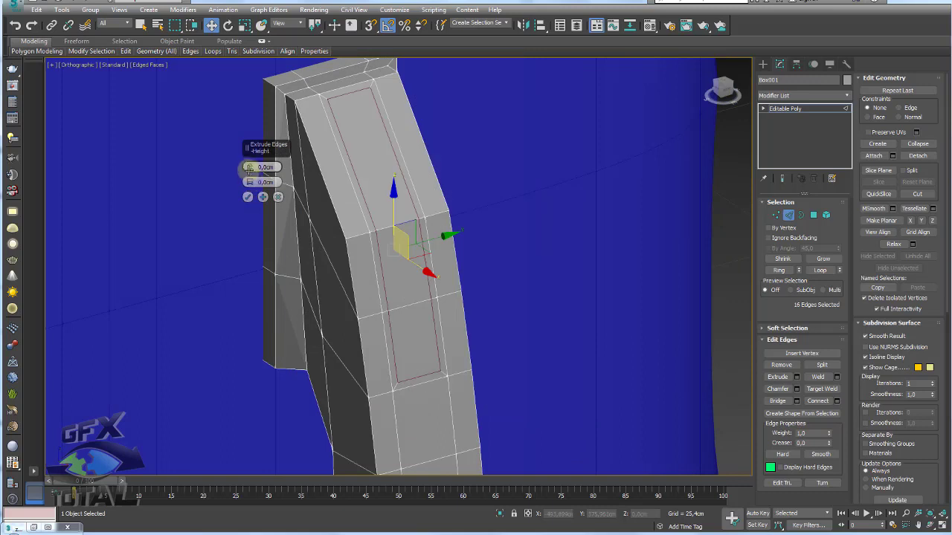
left_click_drag(249, 167, 256, 179)
scroll(394, 223, "up", 2)
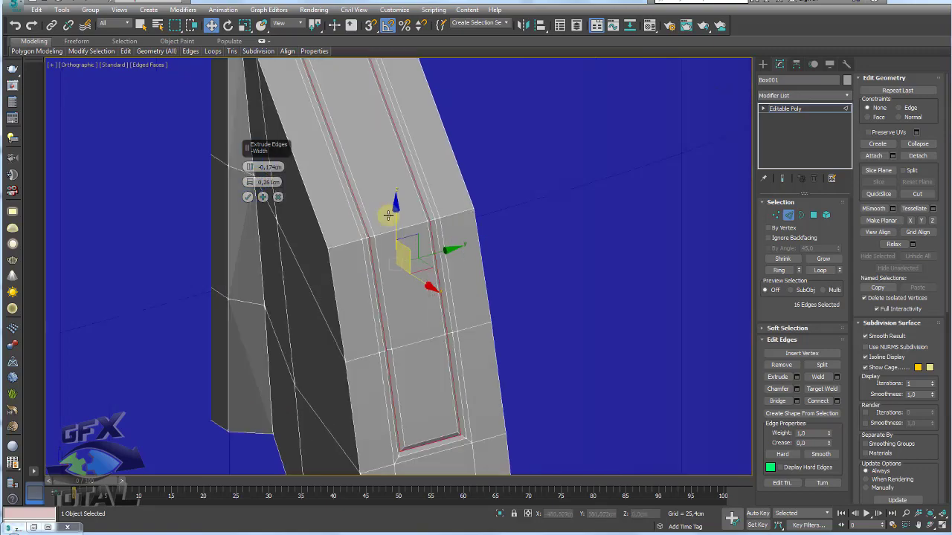
scroll(361, 255, "up", 2)
scroll(361, 255, "up", 2)
scroll(372, 252, "up", 2)
scroll(372, 251, "down", 3)
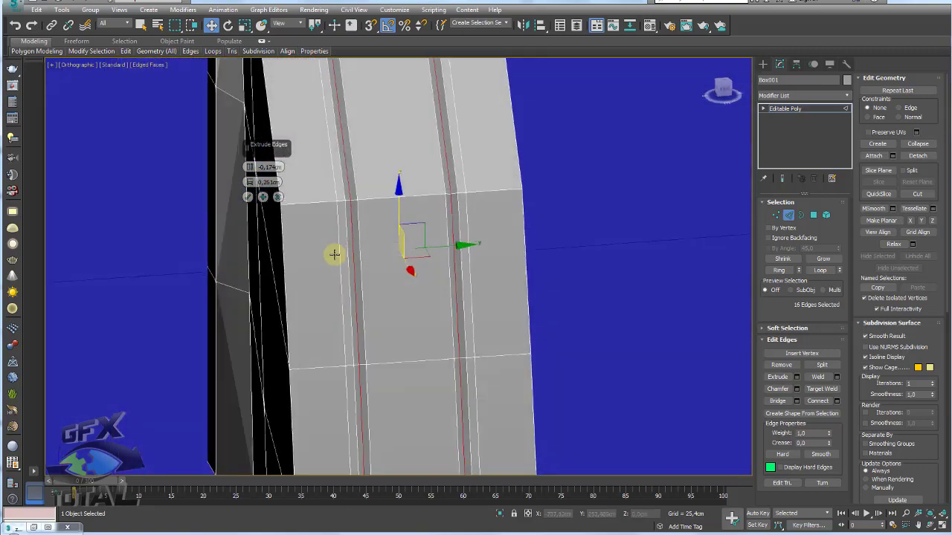
scroll(345, 278, "down", 3)
mouse_move(344, 278)
middle_mouse_down("alt")
mouse_move(354, 278)
mouse_move(366, 202)
middle_mouse_up("alt")
scroll(366, 202, "down", 3)
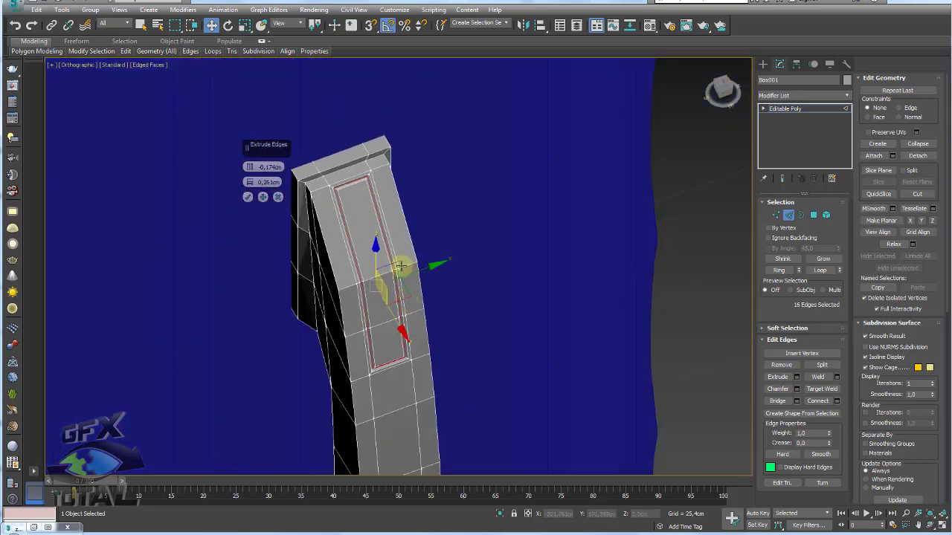
left_click(248, 197)
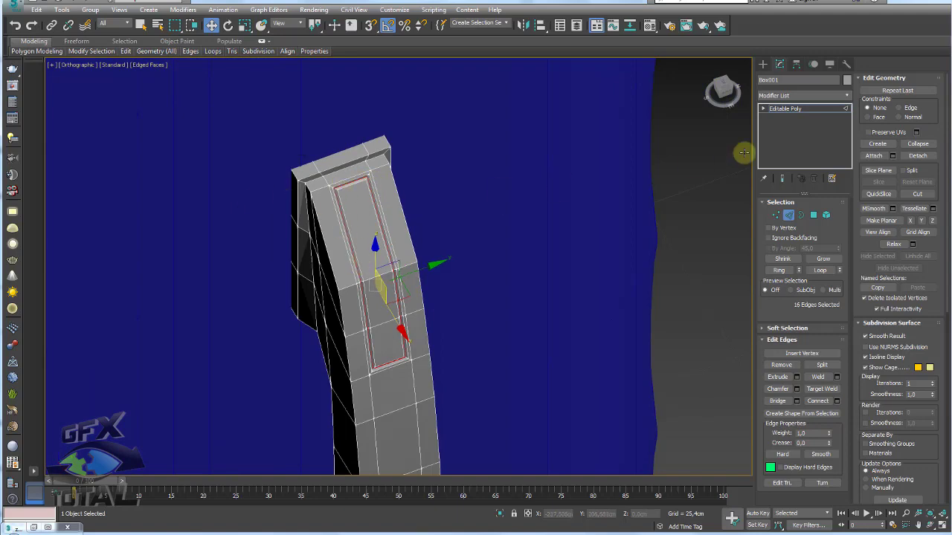
left_click(786, 108)
mouse_move(382, 238)
middle_mouse_down("alt")
mouse_move(461, 205)
mouse_move(444, 239)
middle_mouse_up("alt")
Marquee-select the polygons of the top and bottom socket stubs in Front view.
mouse_move(500, 513)
middle_mouse_down("alt")
mouse_move(527, 365)
mouse_move(722, 270)
middle_mouse_up("alt")
left_click(814, 215)
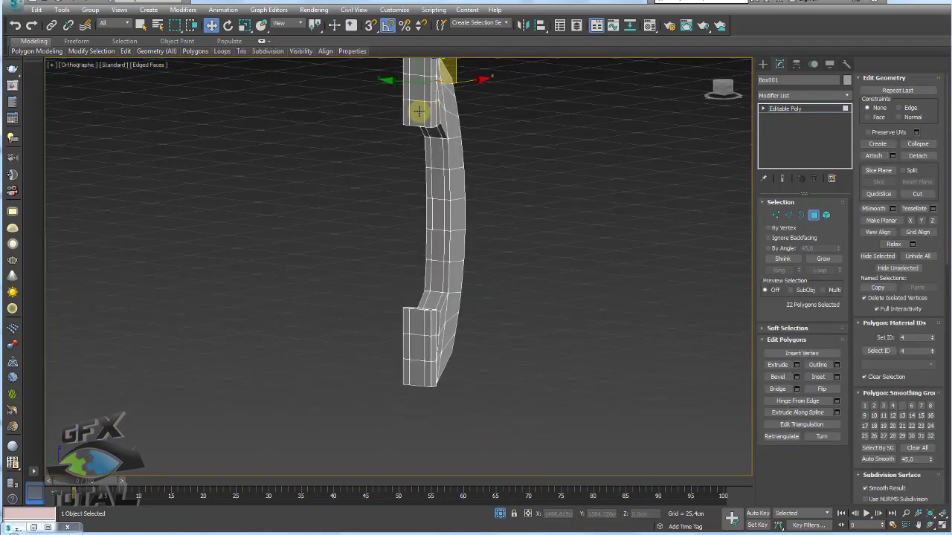
left_click_drag(419, 110, 421, 68)
key("f")
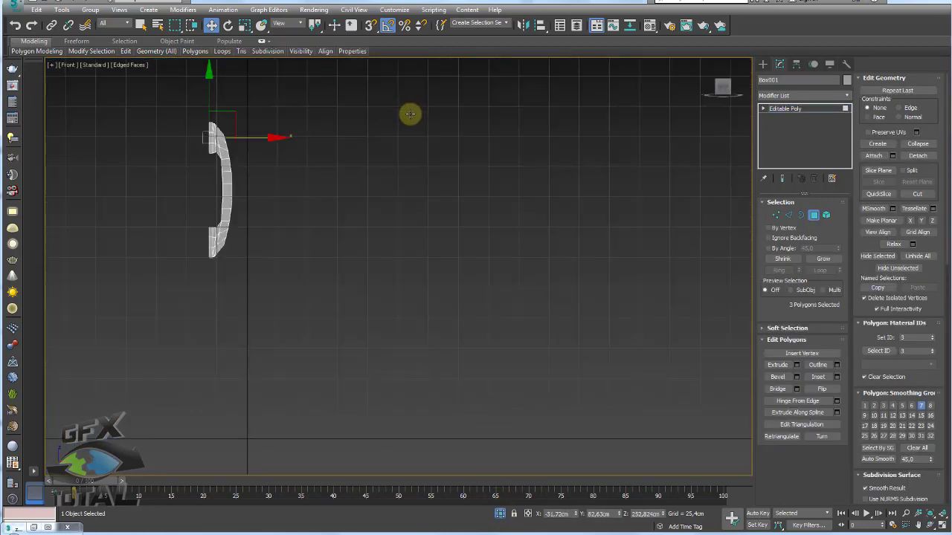
scroll(282, 187, "up", 2)
scroll(202, 111, "up", 2)
scroll(163, 77, "up", 2)
left_click_drag(163, 76, 234, 366)
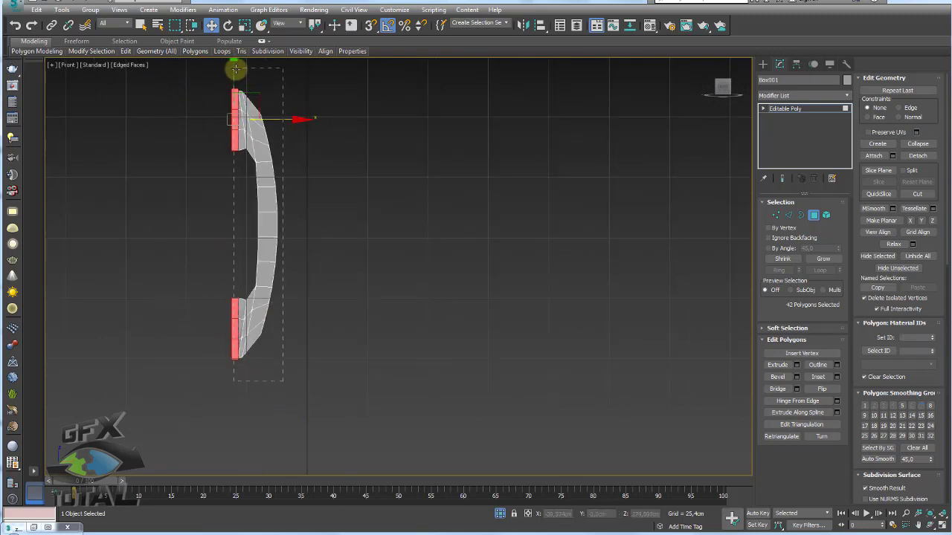
middle_click_drag(308, 183, 424, 221, "alt")
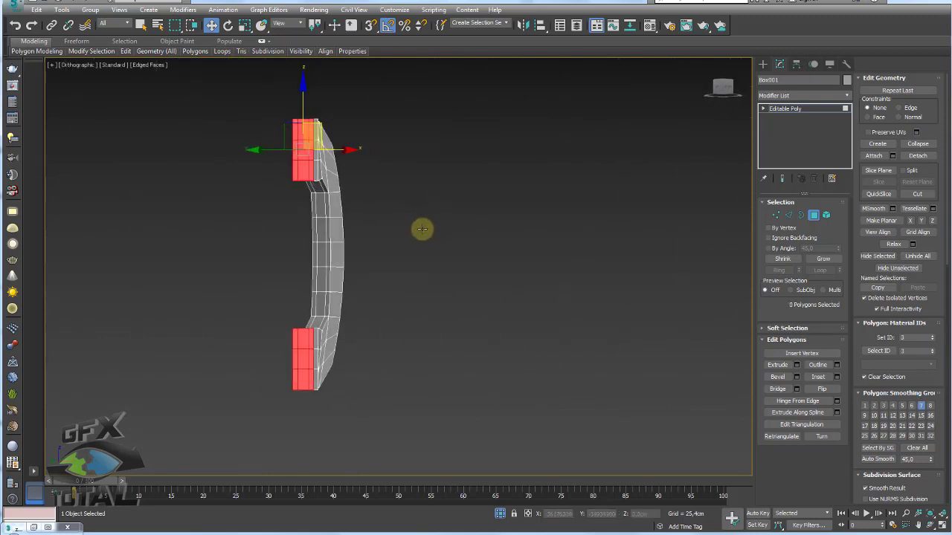
left_click(820, 109)
Add TurboSmooth with 2 iterations and Isoline Display, then inspect the smoothed handle.
middle_click_drag(550, 225, 373, 242, "alt")
key("ctrl+t")
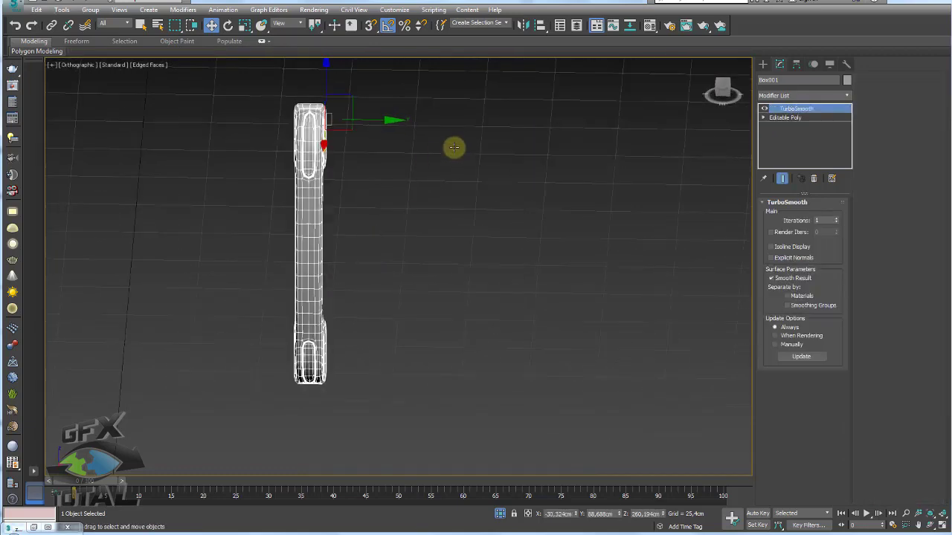
left_click(836, 218)
left_click(771, 246)
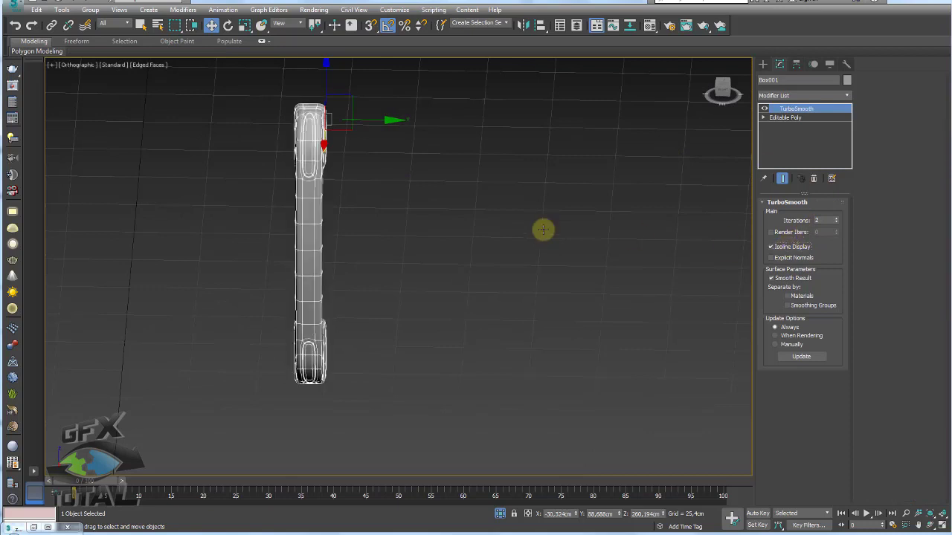
mouse_move(544, 230)
middle_mouse_down("alt")
mouse_move(382, 240)
mouse_move(479, 223)
mouse_move(456, 270)
middle_mouse_up("alt")
left_click(478, 223)
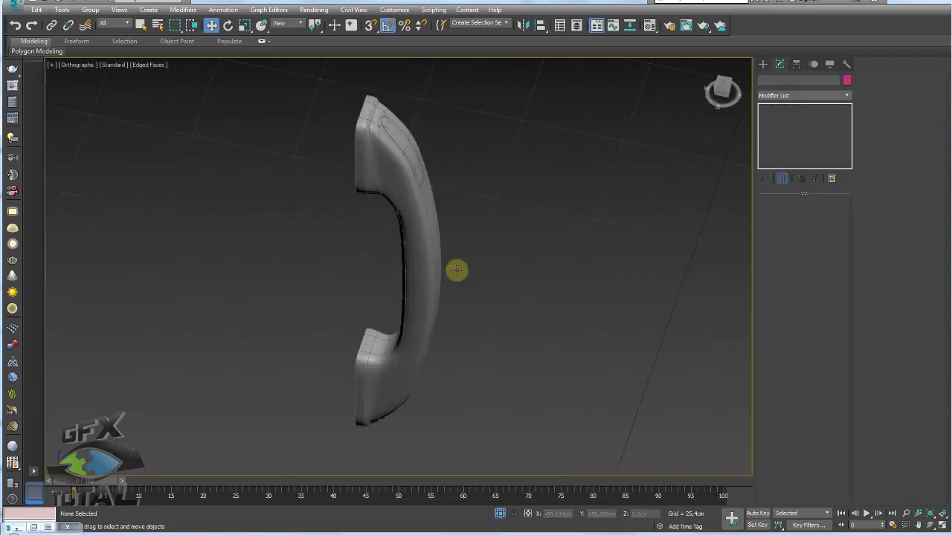
left_click(396, 187)
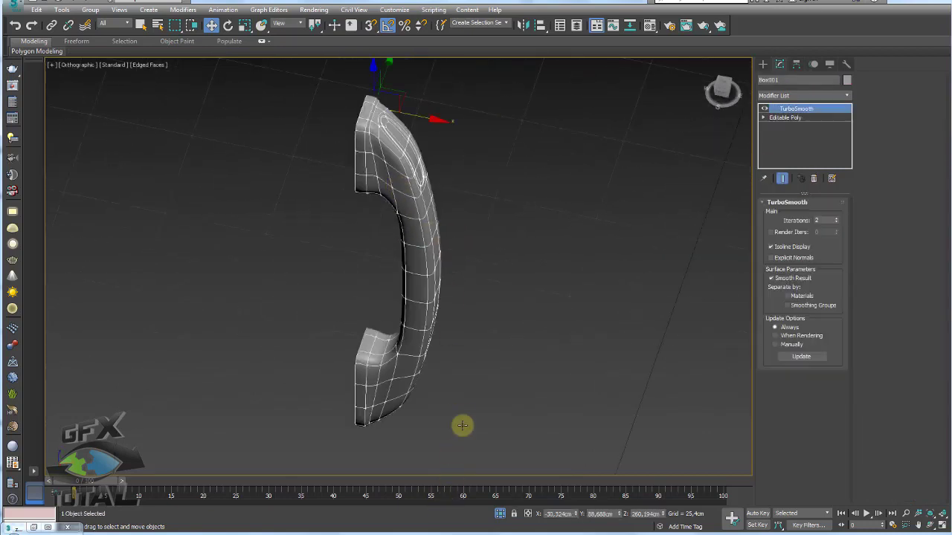
End Isolation Mode to show the handle beside the suitcase and select its front panel.
scroll(461, 425, "down", 3)
left_click(500, 513)
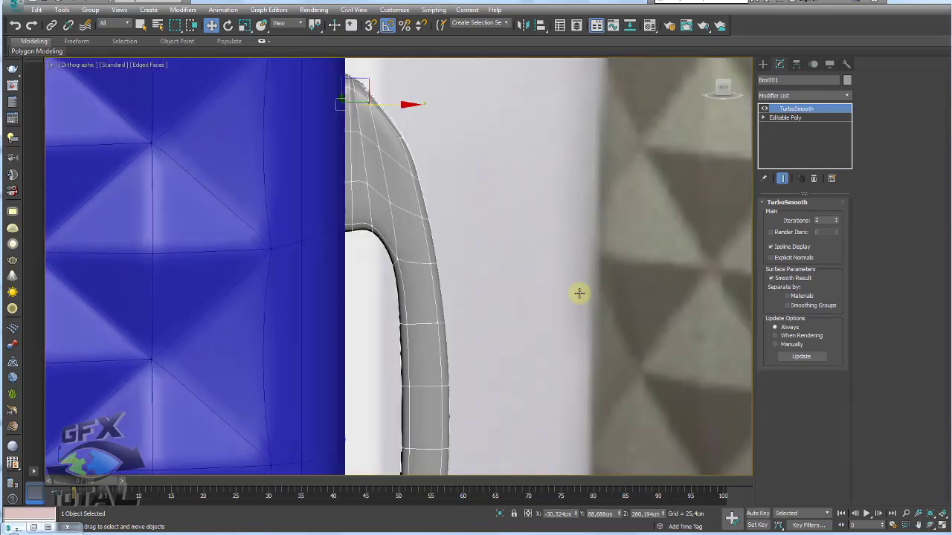
scroll(578, 291, "down", 2)
scroll(675, 264, "down", 2)
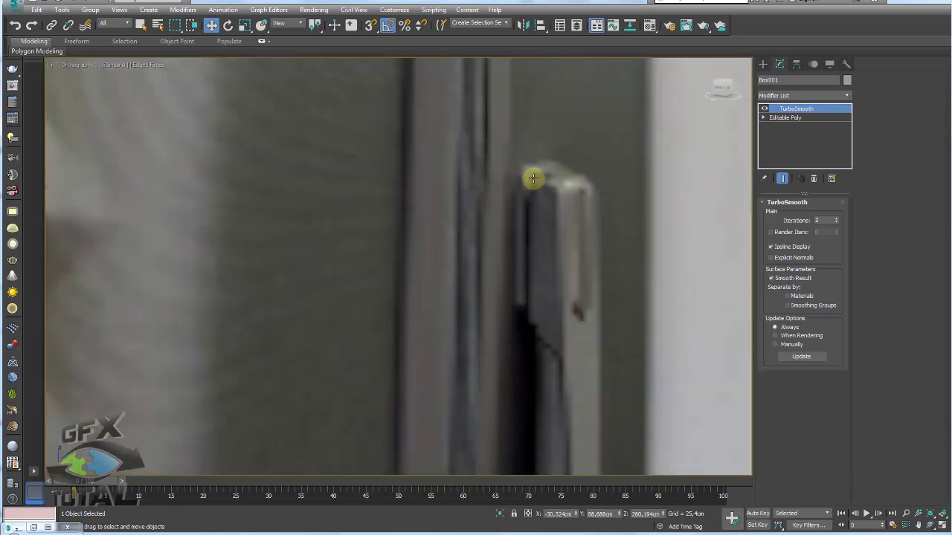
left_click_drag(533, 178, 527, 258)
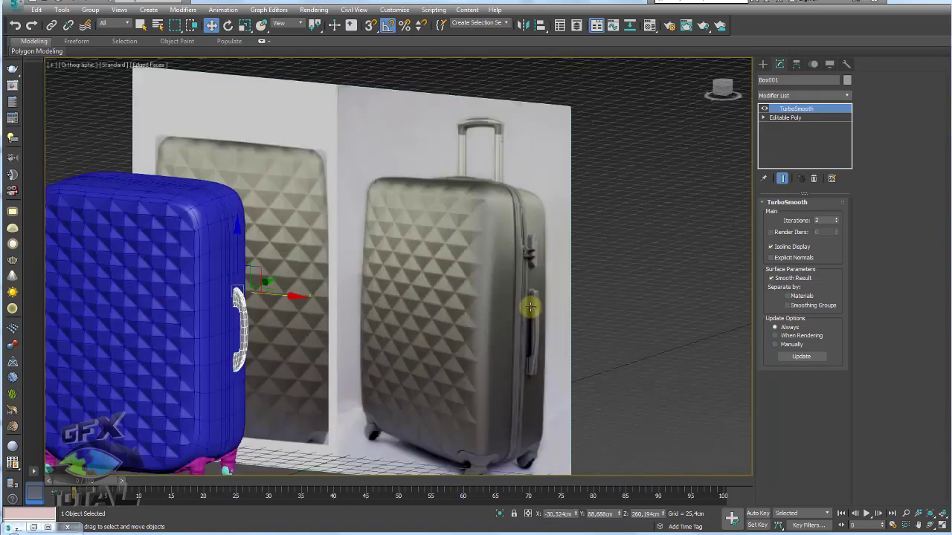
scroll(331, 308, "down", 2)
scroll(331, 309, "up", 5)
scroll(425, 266, "up", 2)
scroll(449, 245, "up", 2)
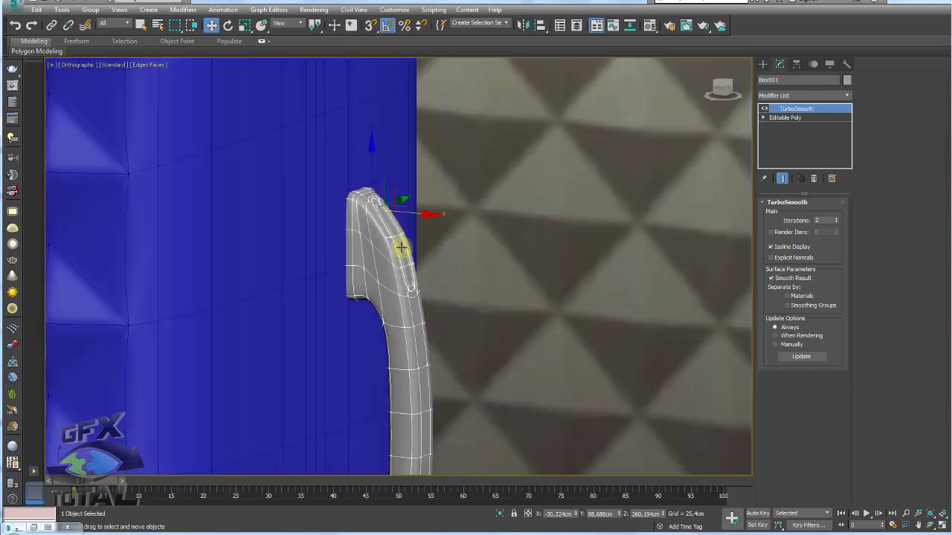
left_click(421, 218)
Nudge the handle slightly right and shift its open border edges slightly left.
left_click(391, 246)
left_click_drag(420, 216, 449, 221)
left_click(784, 117)
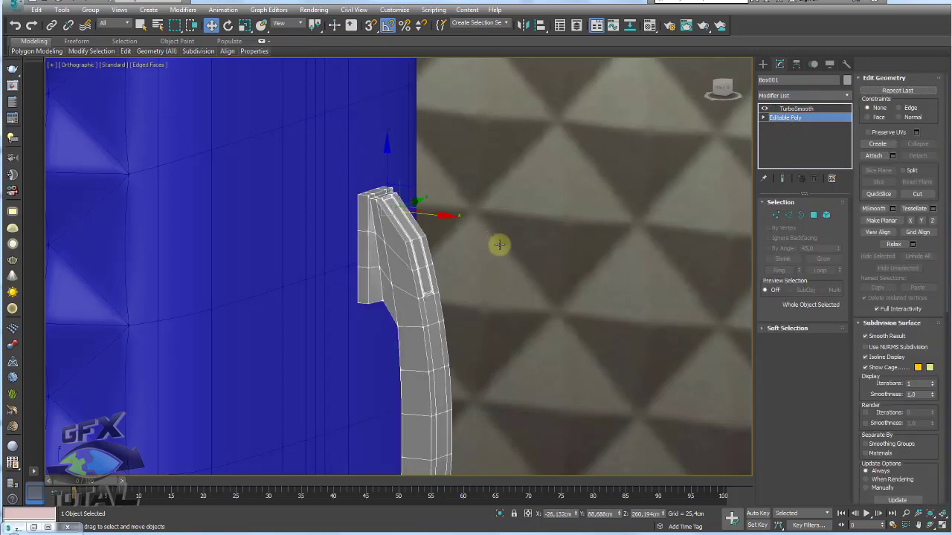
left_click(799, 215)
scroll(412, 306, "down", 2)
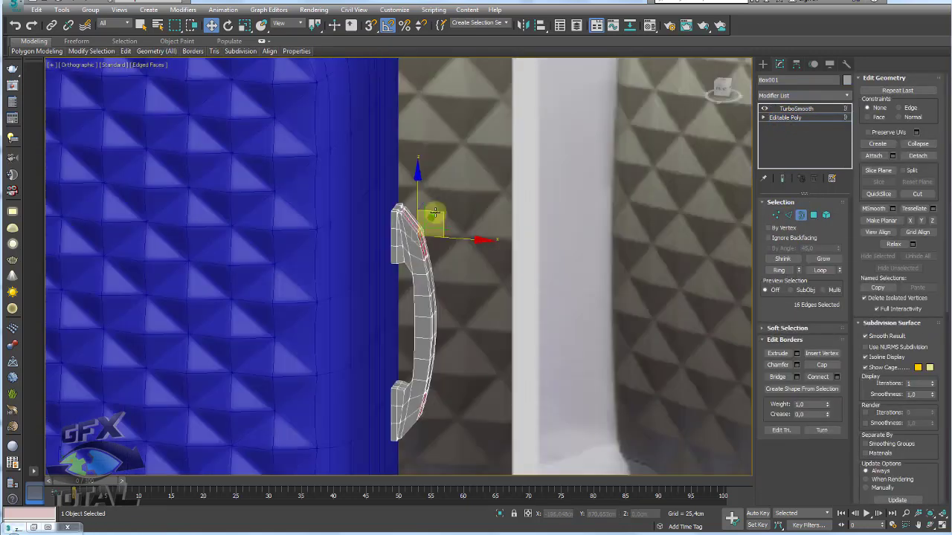
scroll(411, 307, "down", 2)
scroll(405, 186, "up", 2)
scroll(419, 166, "up", 2)
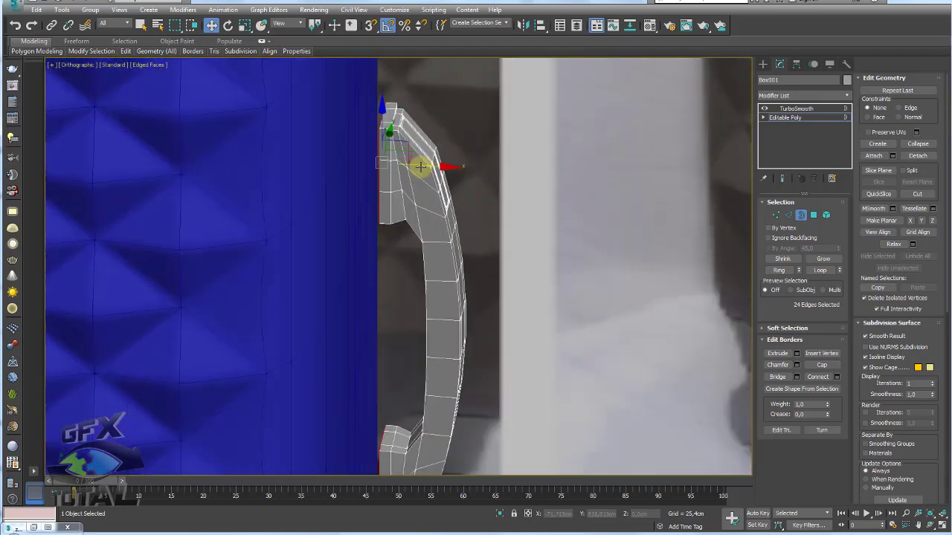
scroll(418, 165, "up", 2)
left_click_drag(416, 165, 402, 165)
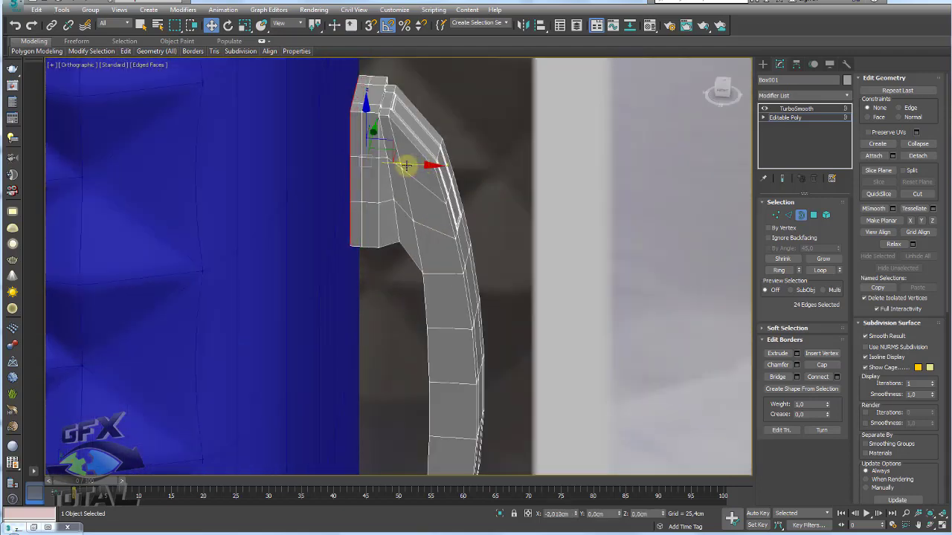
Extrude the socket's vertical edge loop into a -0,79cm groove.
left_click(788, 214)
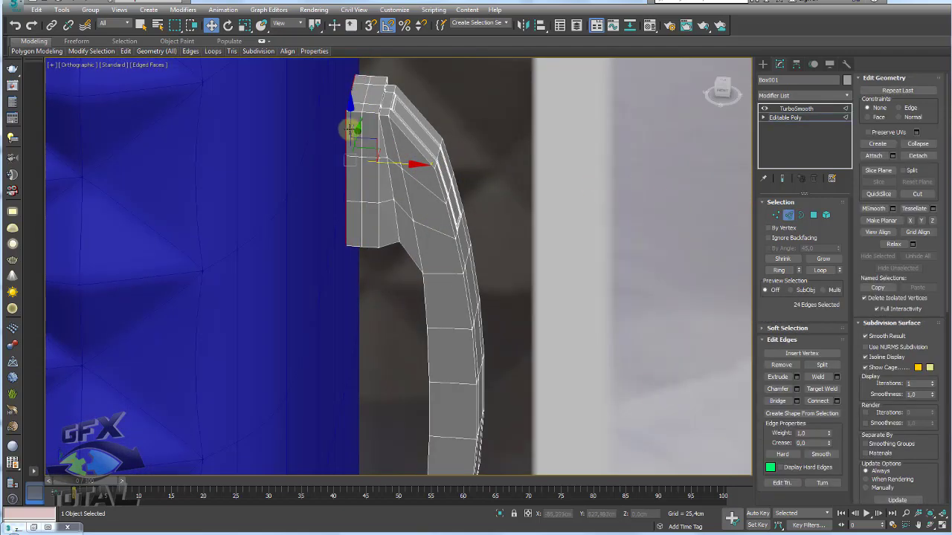
scroll(379, 251, "down", 2)
scroll(379, 251, "up", 4)
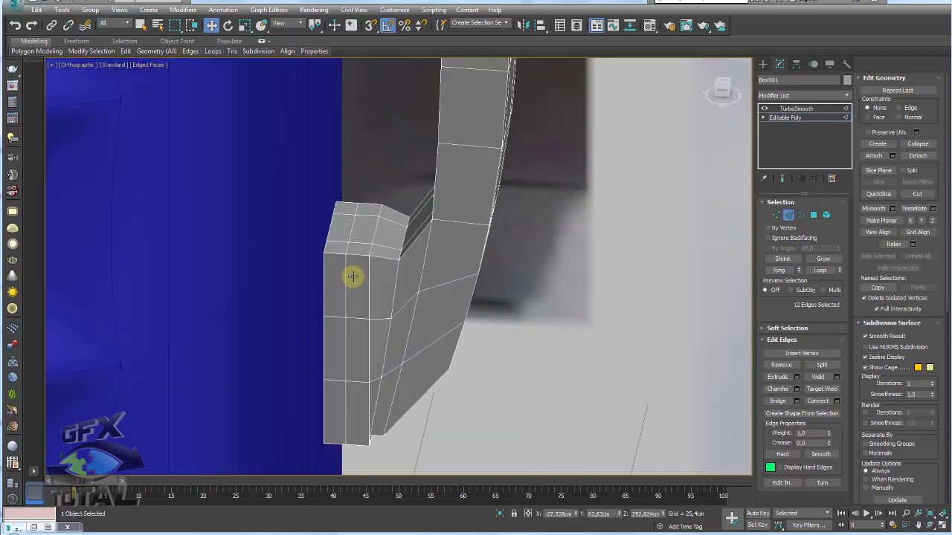
double_click(346, 282)
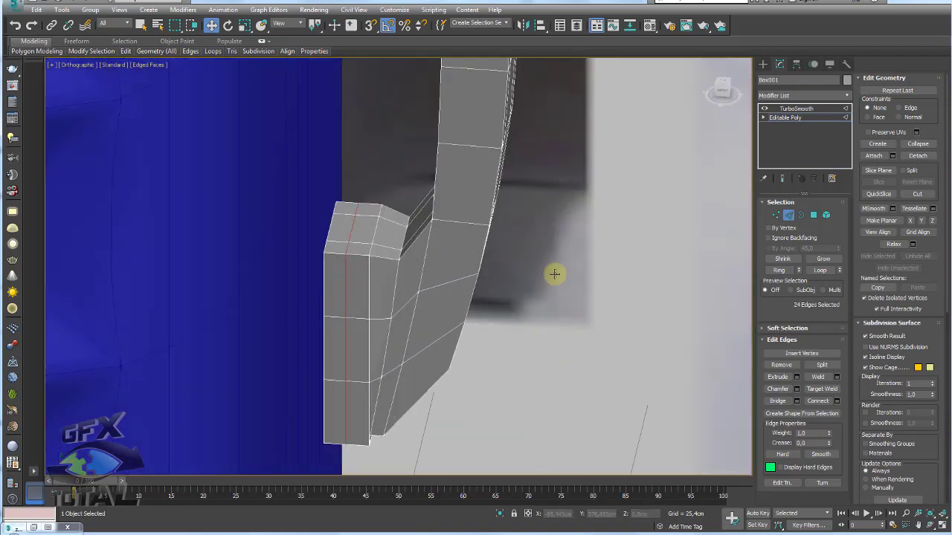
left_click(796, 377)
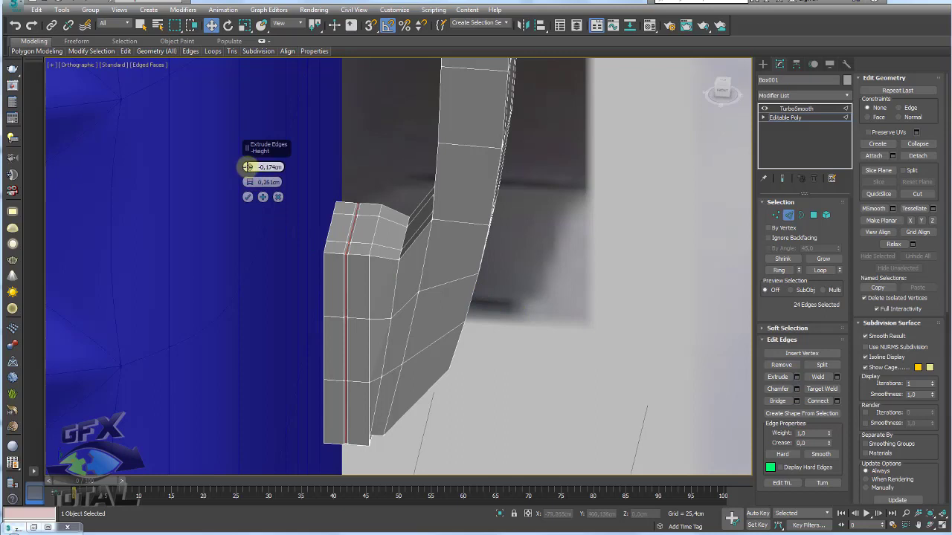
left_click_drag(248, 167, 251, 182)
left_click(247, 197)
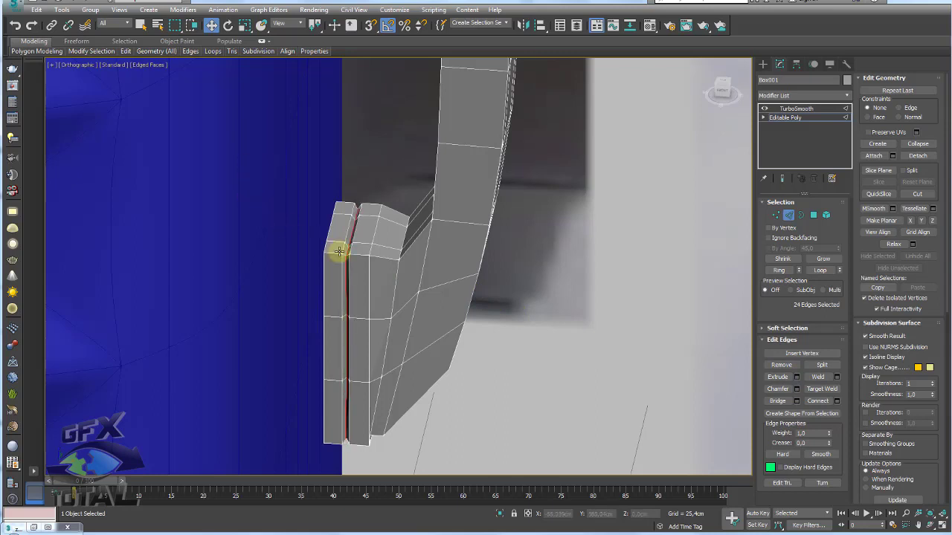
Connect the end block's edge ring with 2 segments and Pinch 58.
scroll(350, 251, "up", 4)
left_click(362, 264)
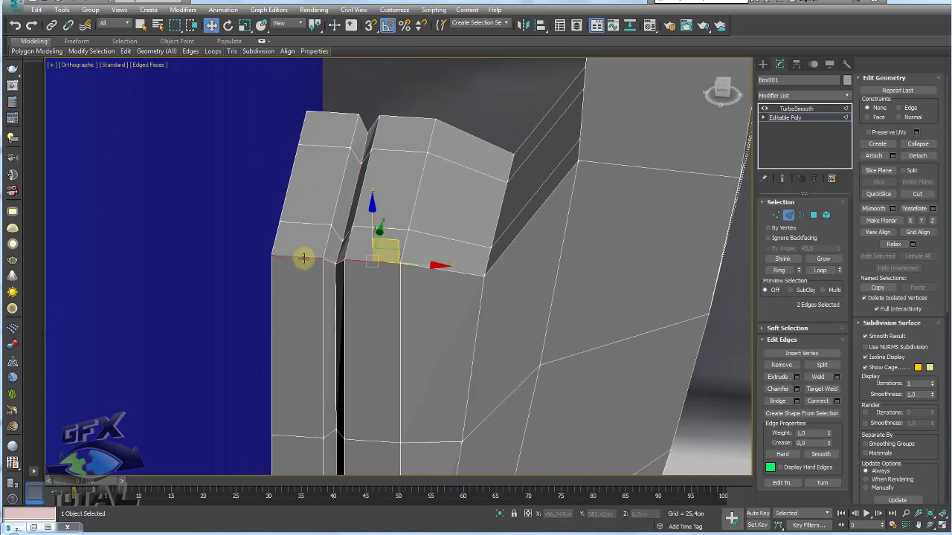
middle_click_drag(303, 258, 353, 150, "alt")
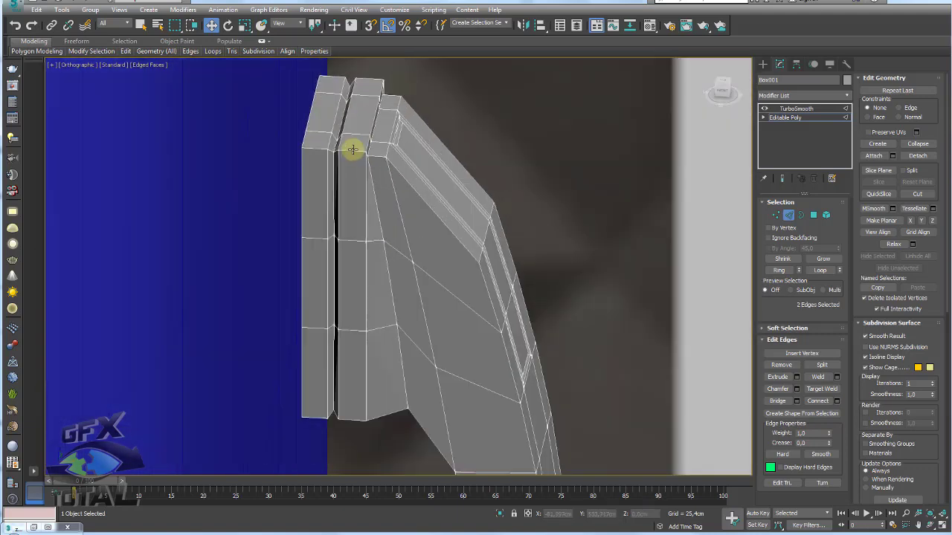
left_click(353, 150, "ctrl")
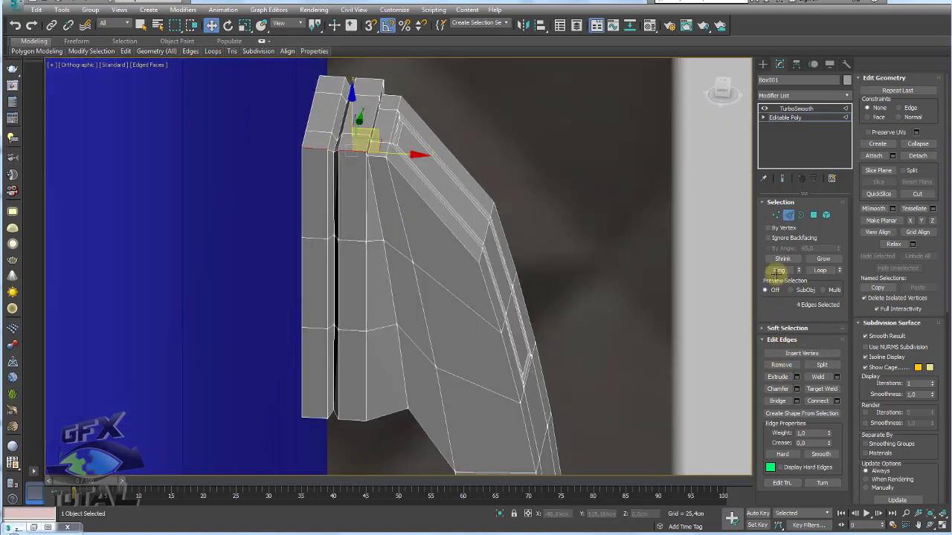
left_click(778, 271)
left_click(837, 401)
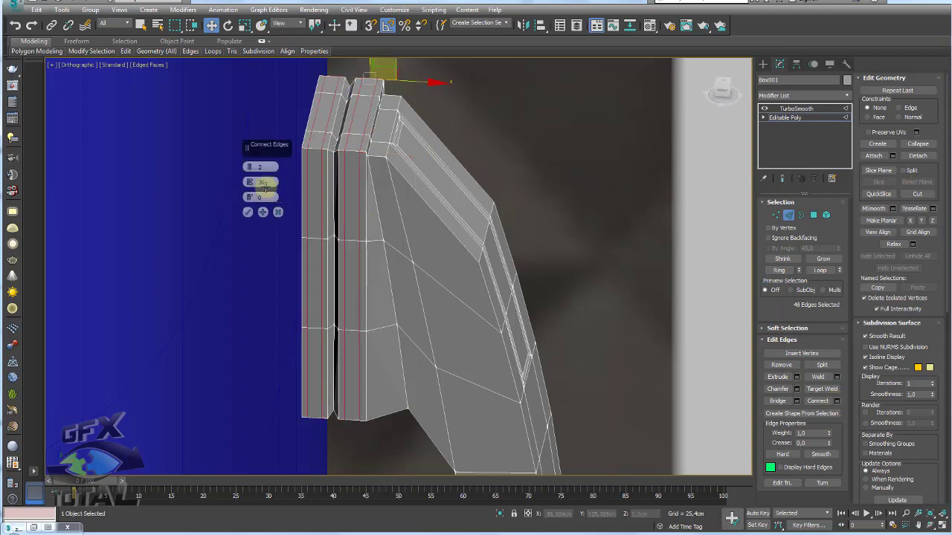
left_click_drag(250, 182, 251, 132)
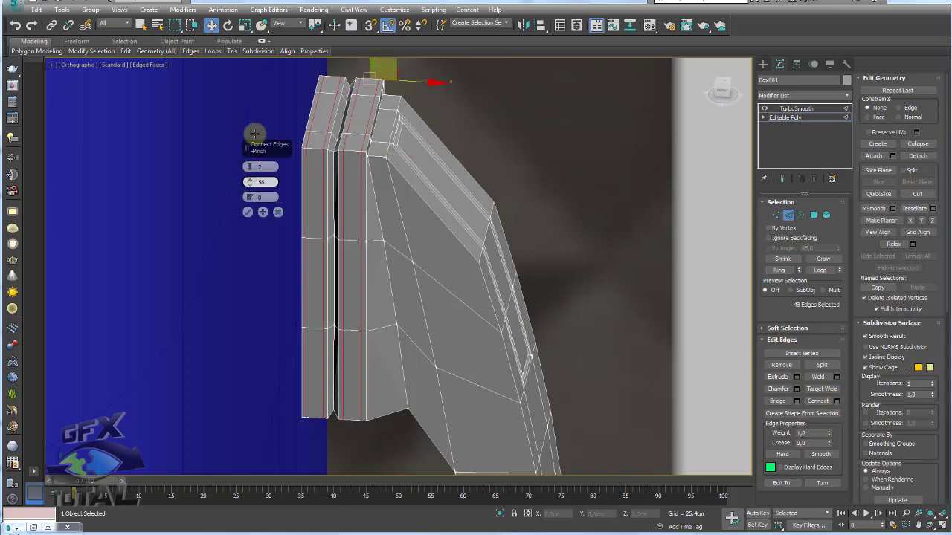
left_click(247, 212)
Show the TurboSmoothed handle and zoom to compare it with the reference photo.
left_click(795, 108)
scroll(527, 181, "down", 3)
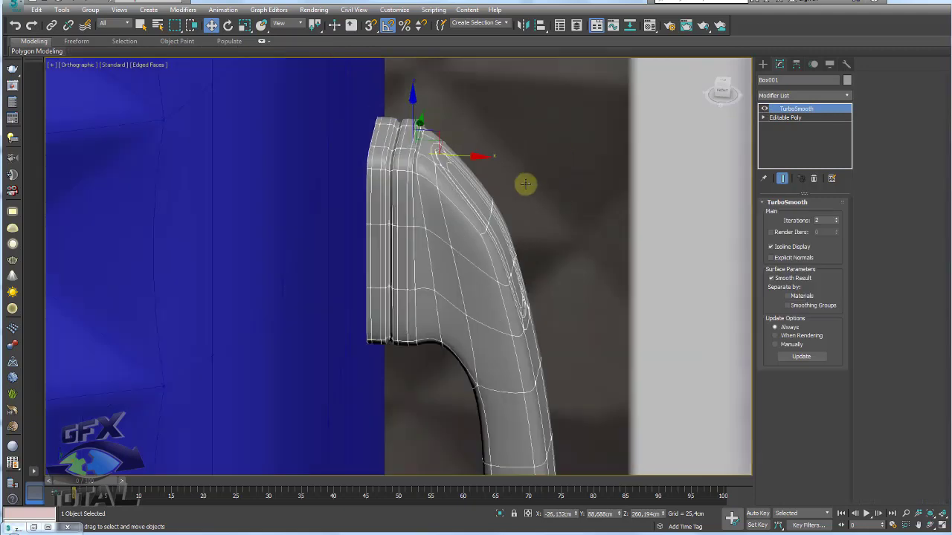
scroll(527, 180, "down", 2)
scroll(511, 186, "down", 3)
scroll(531, 201, "down", 1)
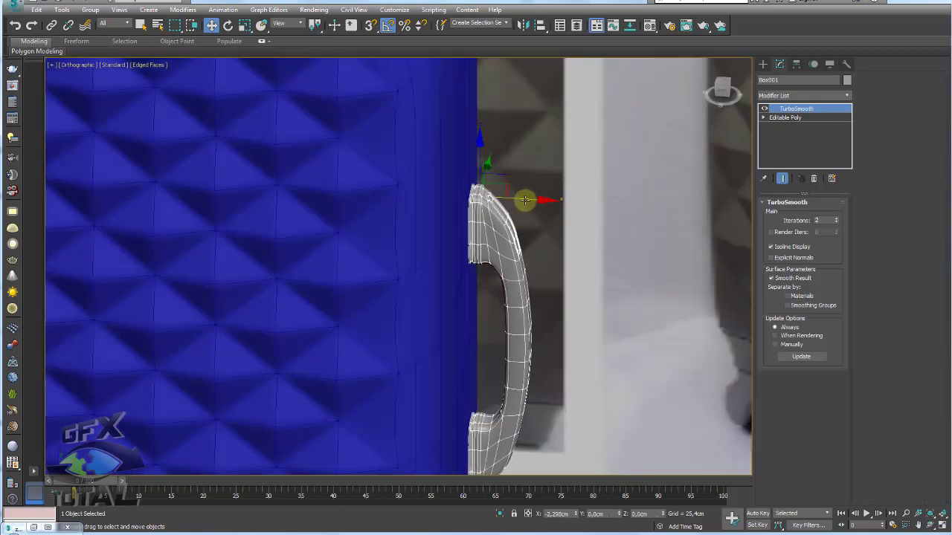
scroll(535, 223, "down", 2)
scroll(532, 274, "down", 3)
scroll(595, 201, "up", 2)
scroll(559, 172, "up", 3)
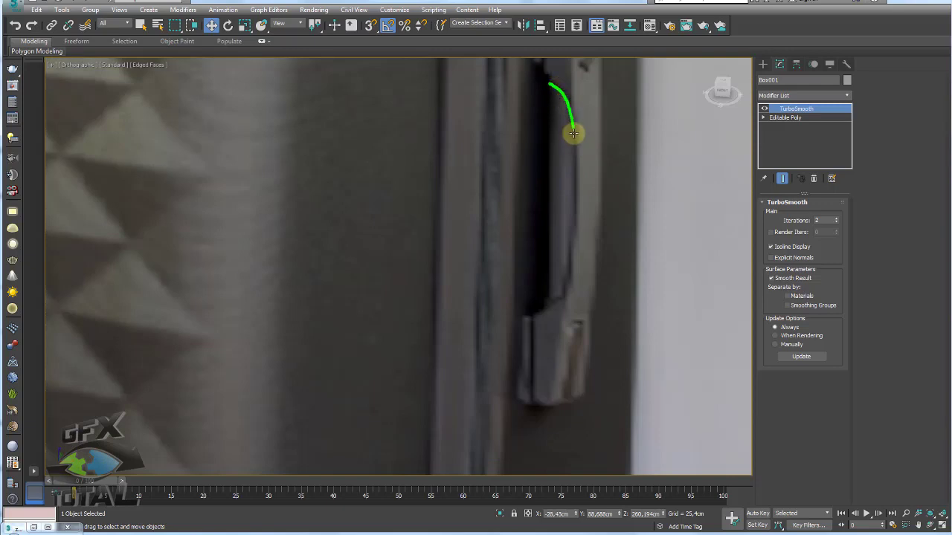
Return to the base Editable Poly in Polygon sub-object mode.
left_click_drag(573, 218, 548, 297)
scroll(560, 303, "down", 2)
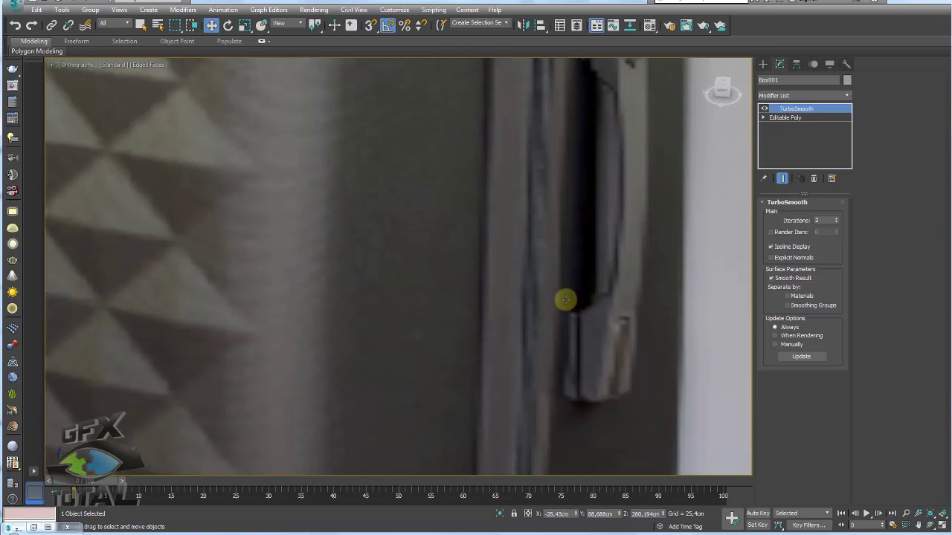
scroll(565, 297, "down", 2)
scroll(297, 290, "down", 3)
scroll(611, 195, "up", 4)
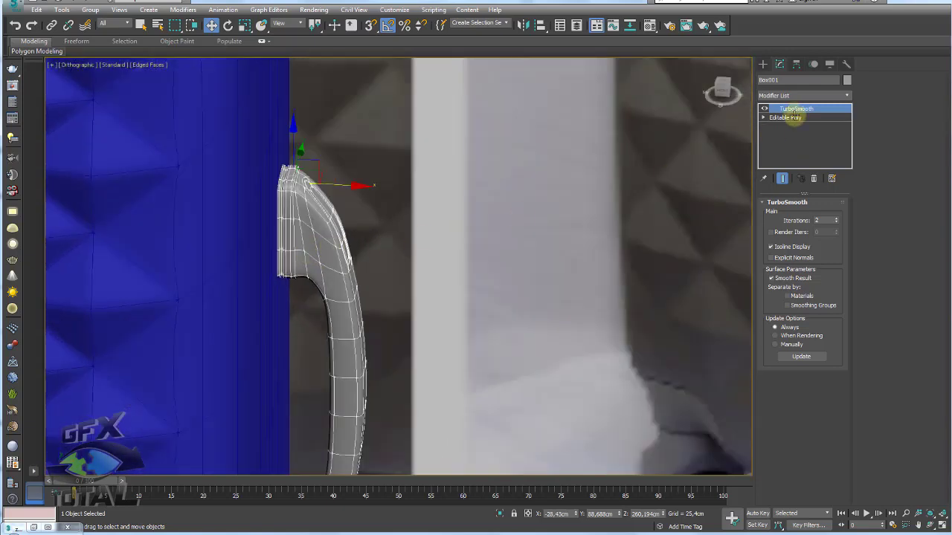
left_click(788, 117)
scroll(637, 169, "up", 2)
left_click(813, 216)
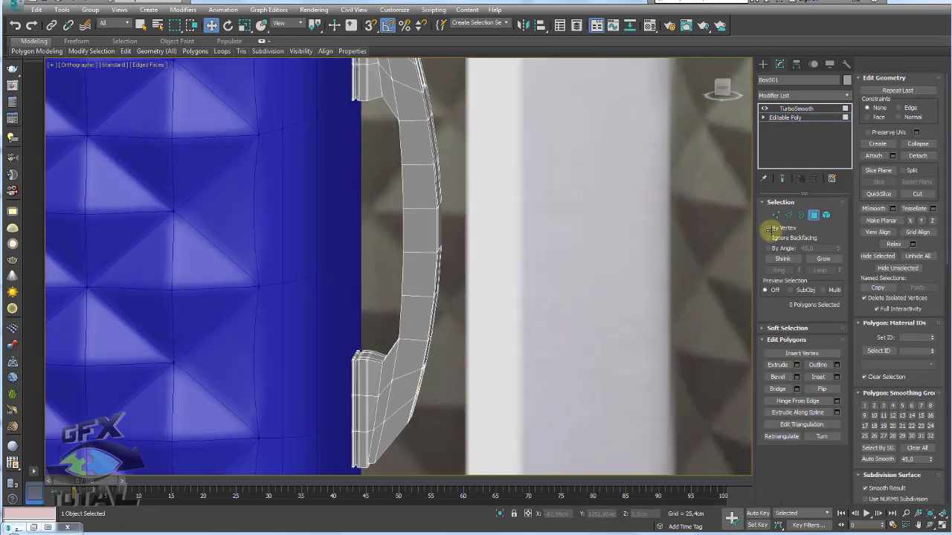
Connect the handle bar's edge ring with 1 segment and Slide -56.
key("2")
left_click(428, 200)
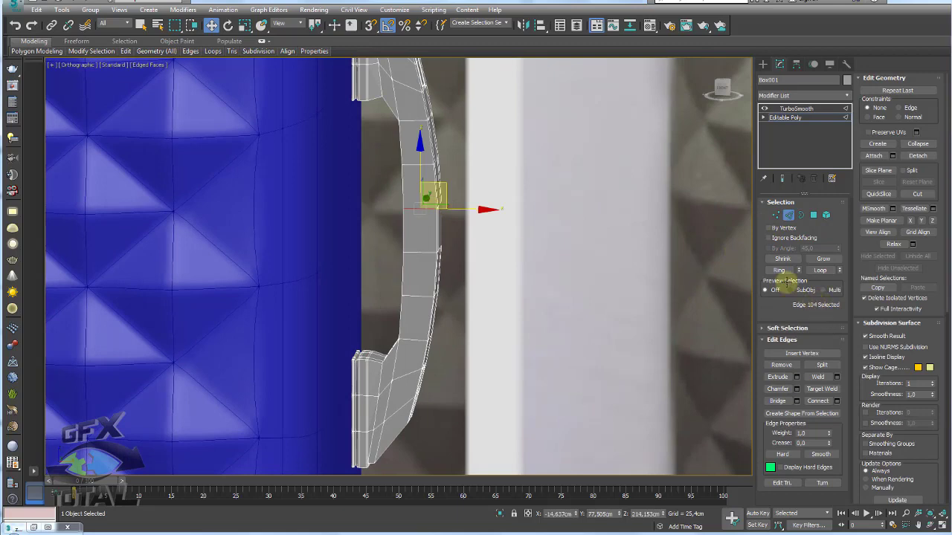
left_click(778, 270)
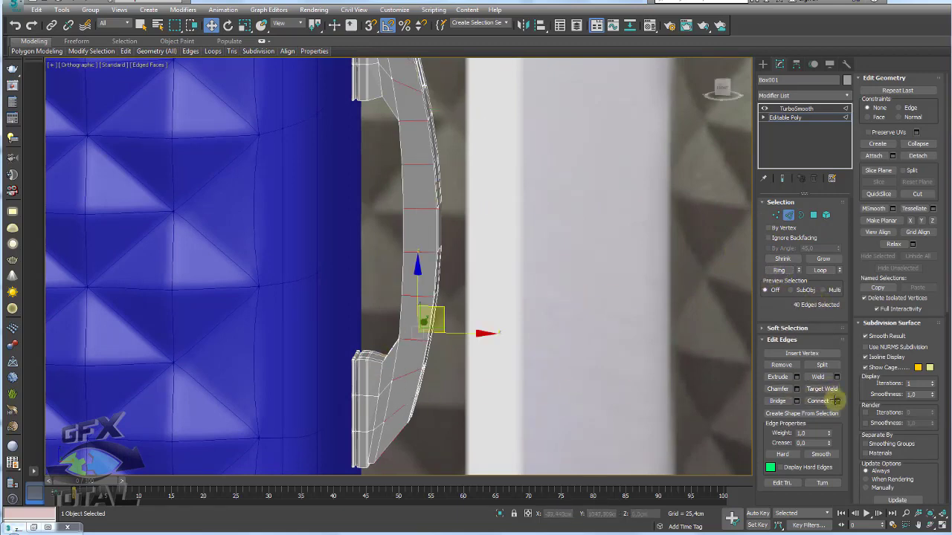
left_click(835, 401)
left_click_drag(251, 172, 275, 314)
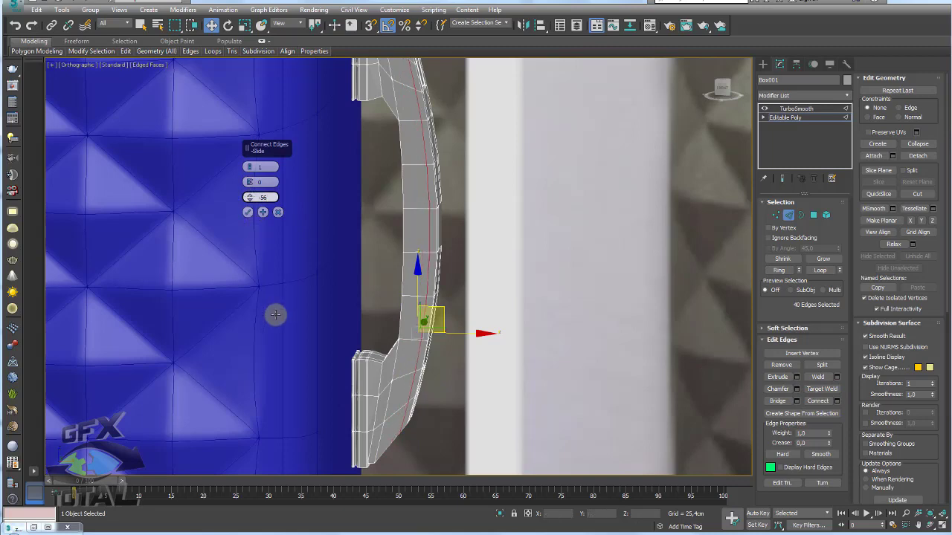
left_click(248, 213)
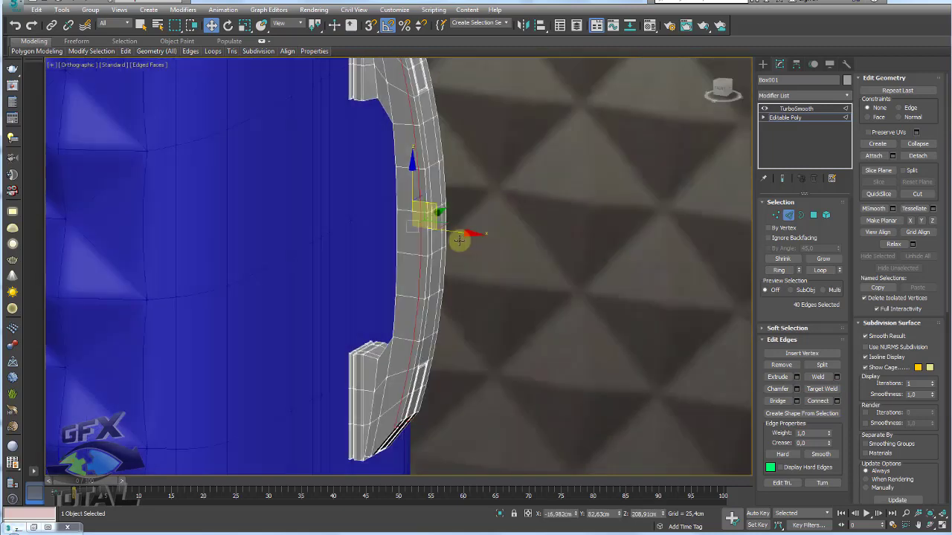
scroll(496, 237, "up", 2)
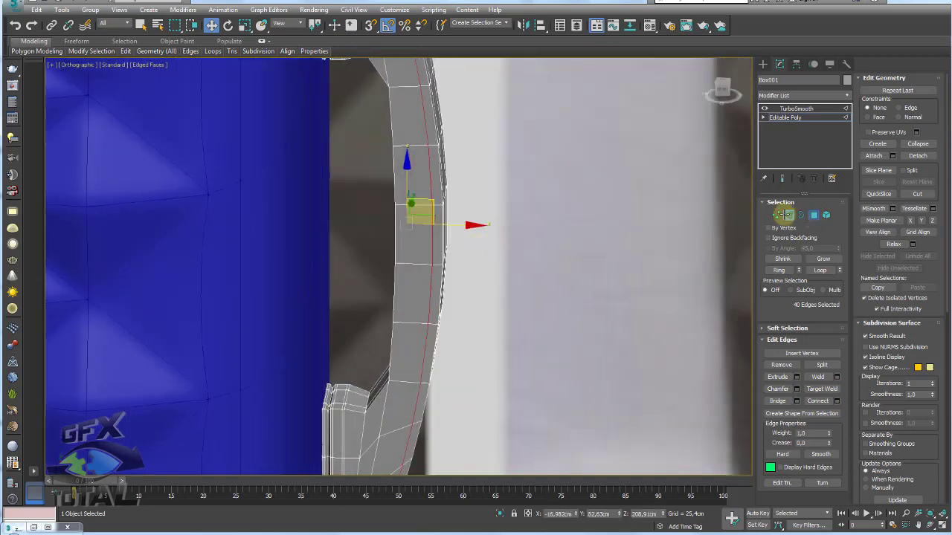
Select the polygon strip along the handle's inner curve, including the lower bend.
key("4")
double_click(417, 305)
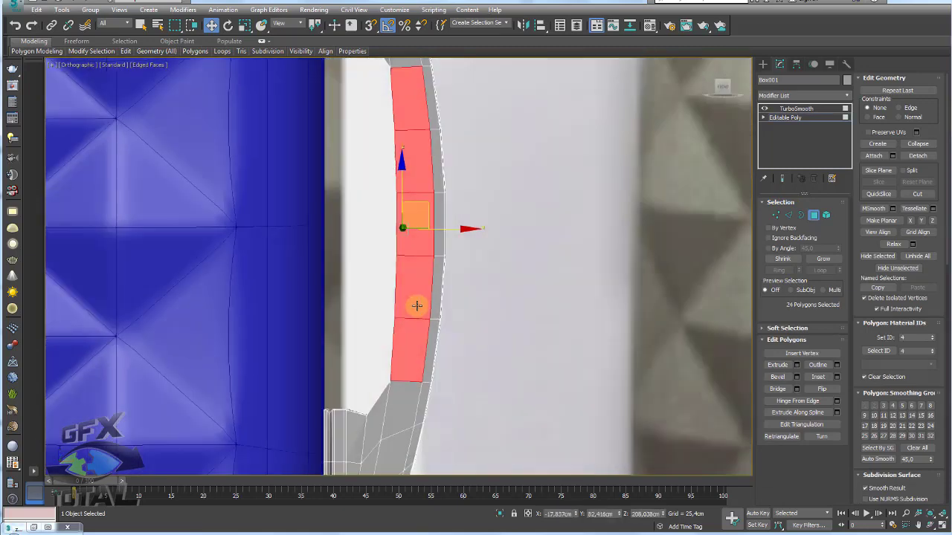
key("f")
key("z")
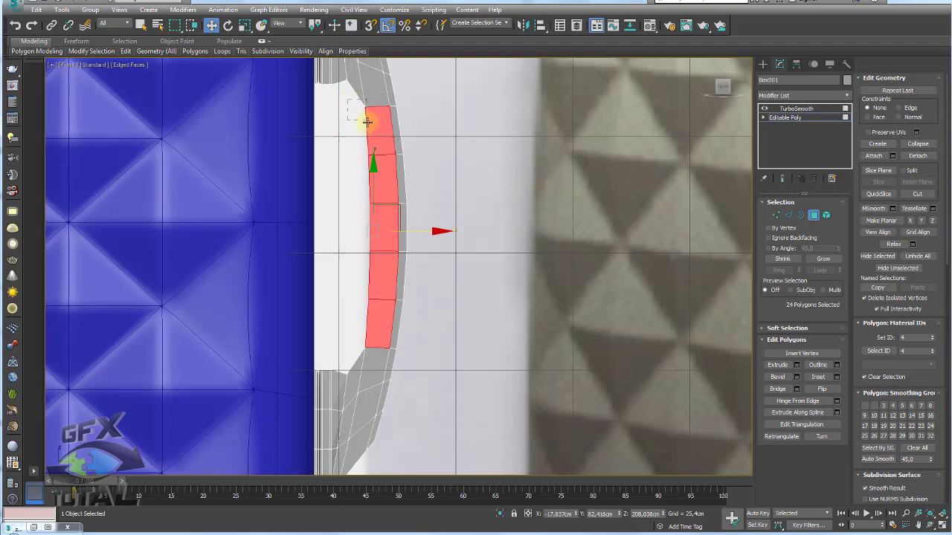
left_click_drag(348, 99, 366, 121, "ctrl")
left_click(378, 357, "ctrl")
middle_click_drag(393, 355, 498, 340)
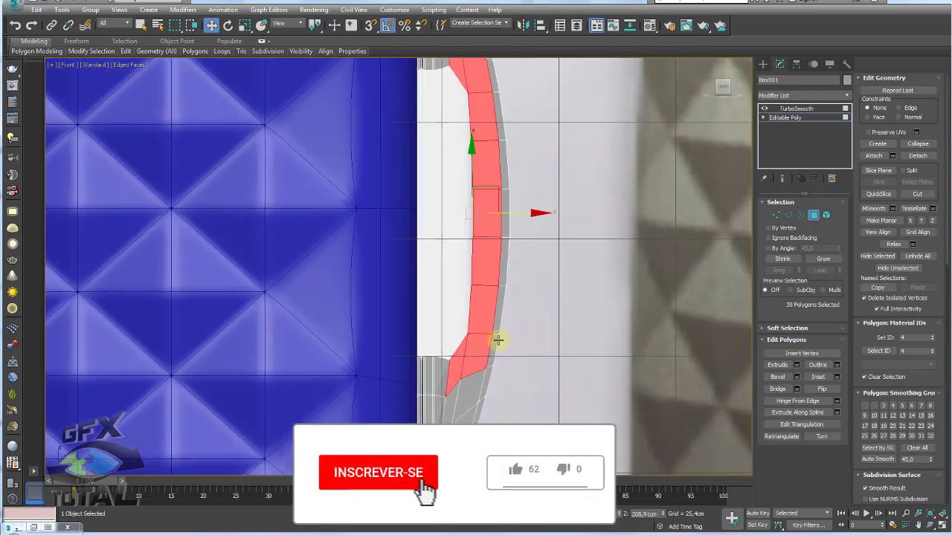
scroll(486, 322, "down", 5)
scroll(436, 308, "down", 2)
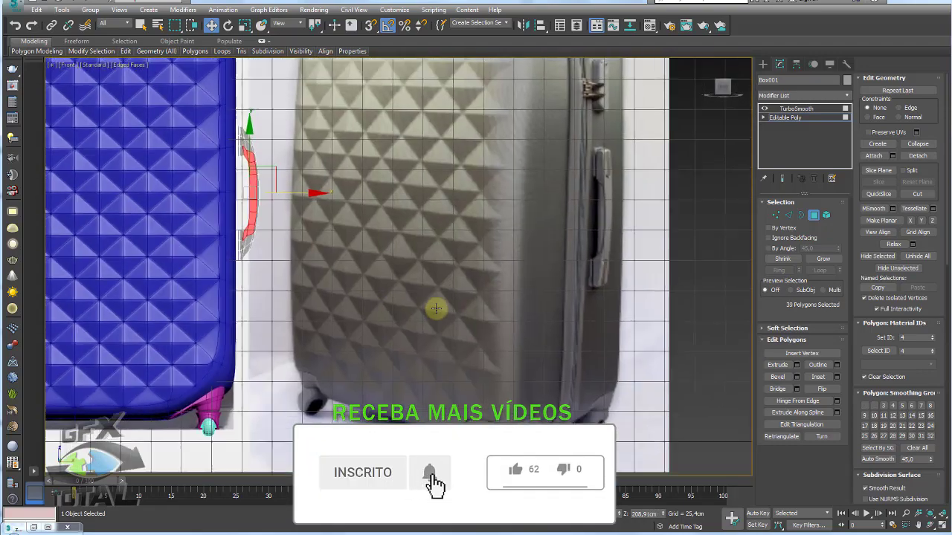
scroll(436, 308, "up", 5)
scroll(397, 217, "up", 3)
scroll(588, 340, "up", 2)
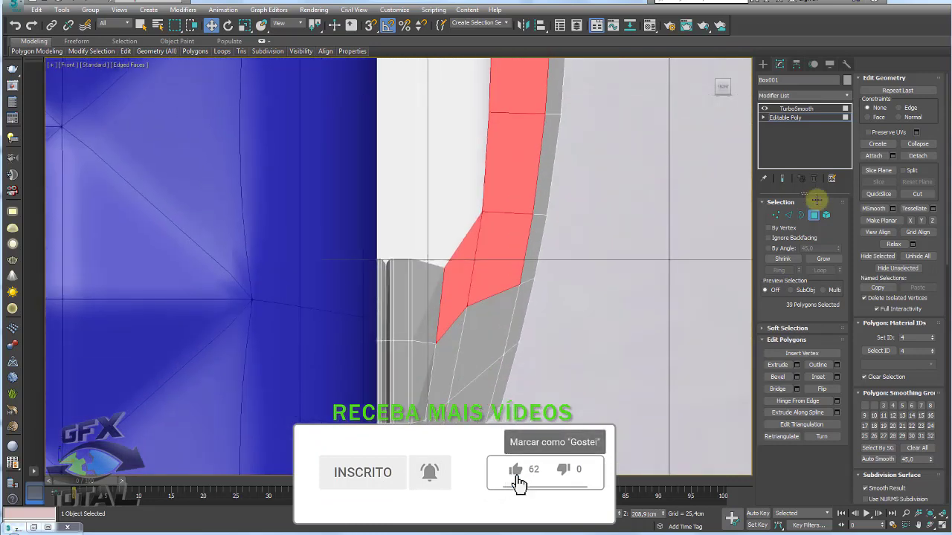
Move a corner vertex up and outward to ease the handle's bend.
left_click(775, 215)
mouse_move(461, 282)
left_mouse_down()
mouse_move(484, 320)
mouse_move(499, 301)
mouse_move(499, 320)
left_mouse_up()
scroll(498, 286, "down", 5)
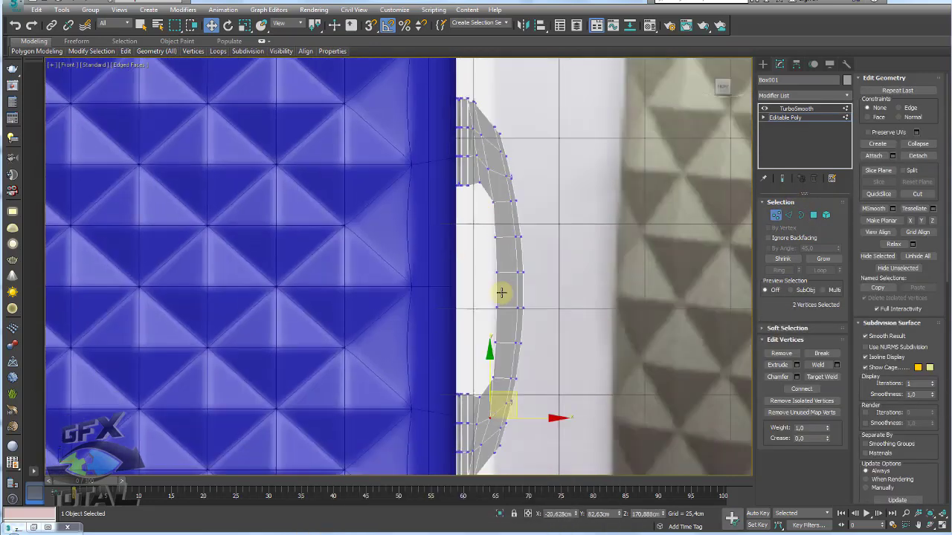
scroll(463, 183, "up", 5)
scroll(517, 215, "up", 2)
left_click(500, 200)
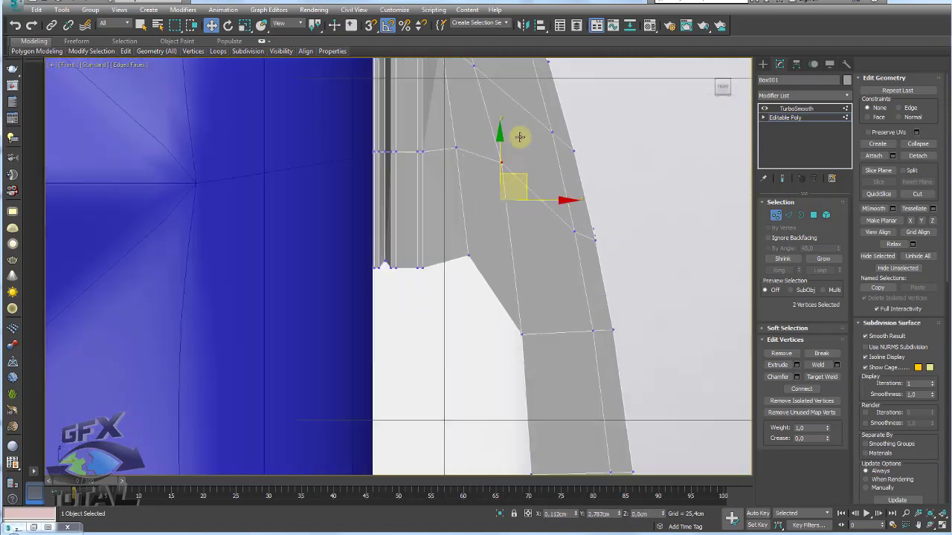
left_click_drag(525, 192, 536, 166)
left_click(574, 238)
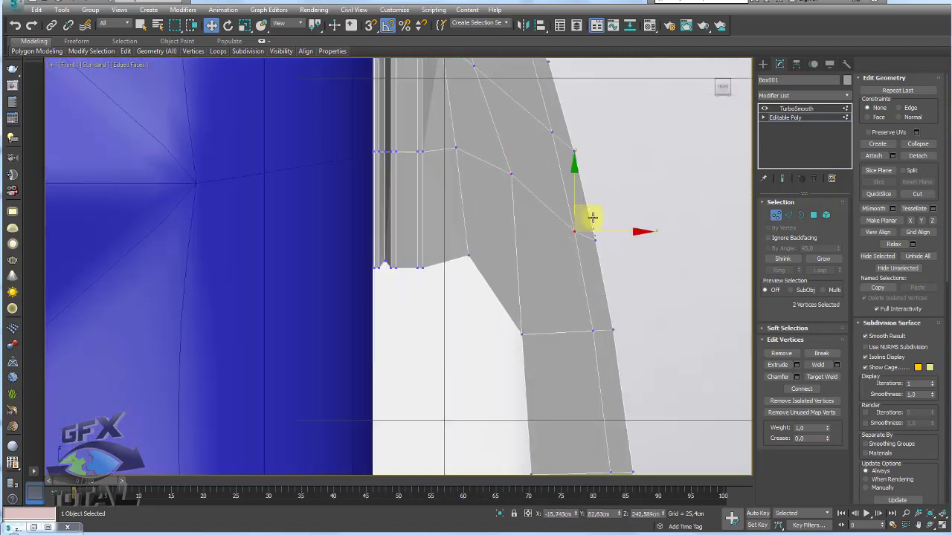
Inset the strip by 0.531cm and scale it narrower across its width.
left_click(813, 215)
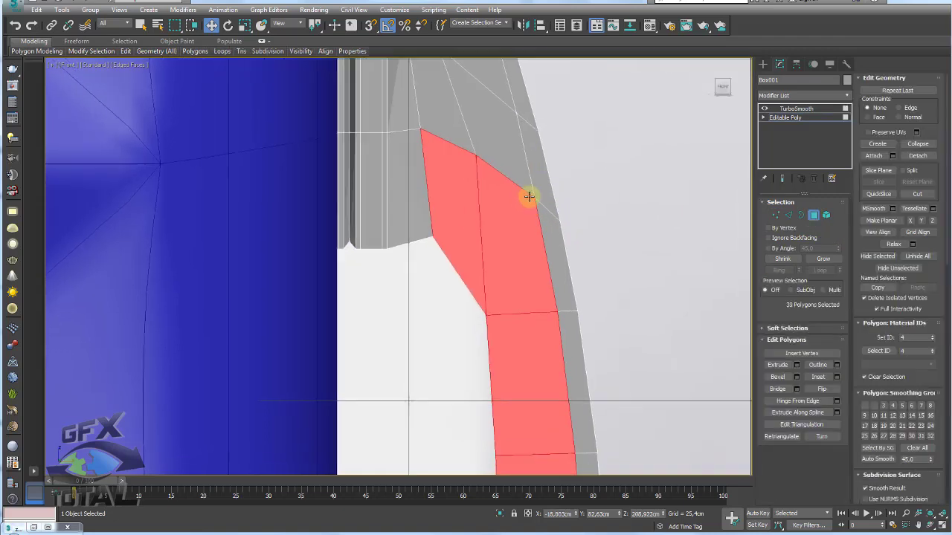
scroll(505, 260, "down", 3)
scroll(528, 219, "up", 2)
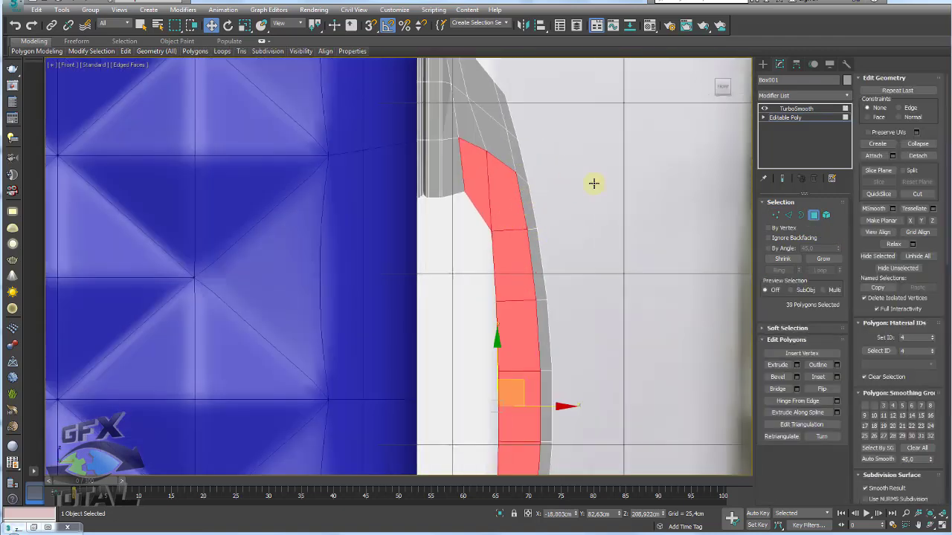
left_click(836, 376)
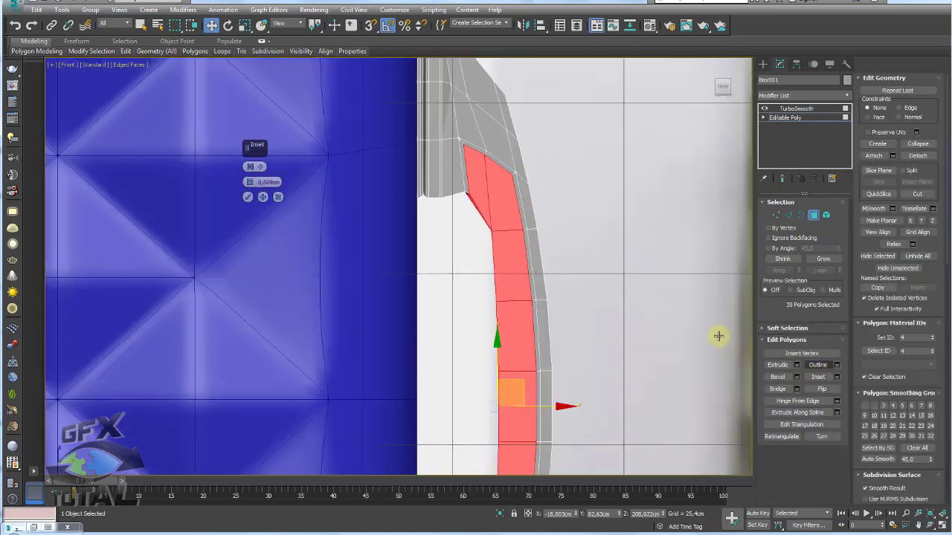
left_click_drag(293, 181, 251, 183)
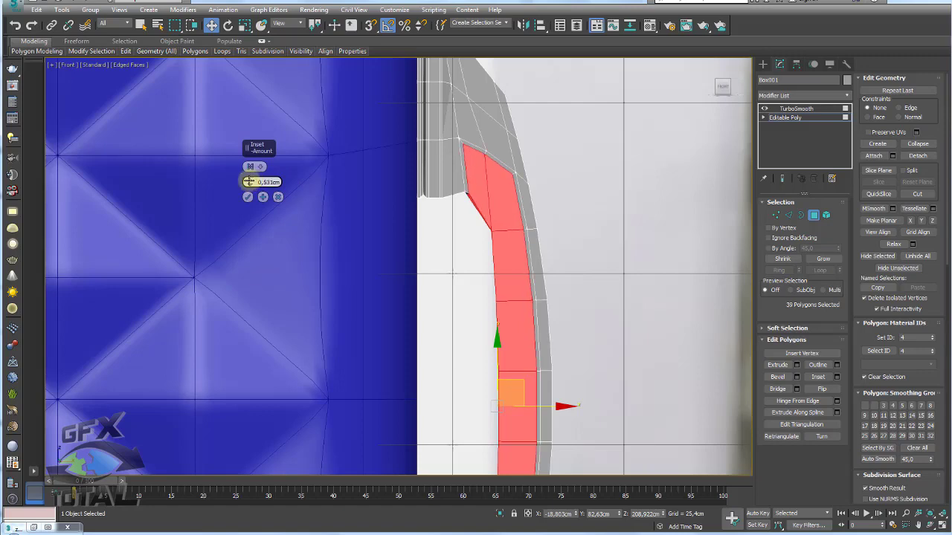
left_click(247, 196)
middle_click_drag(542, 191, 532, 312, "alt")
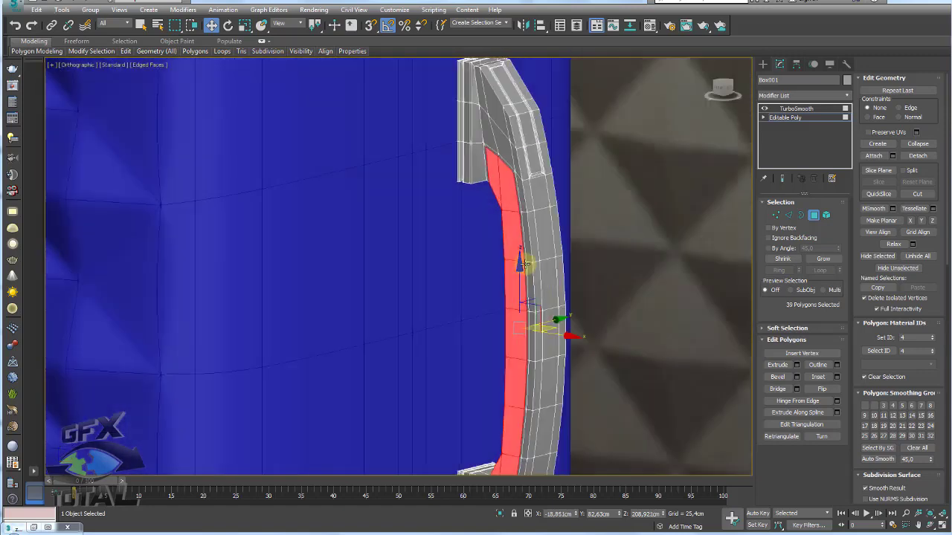
key("e")
key("r")
left_click_drag(456, 339, 457, 340)
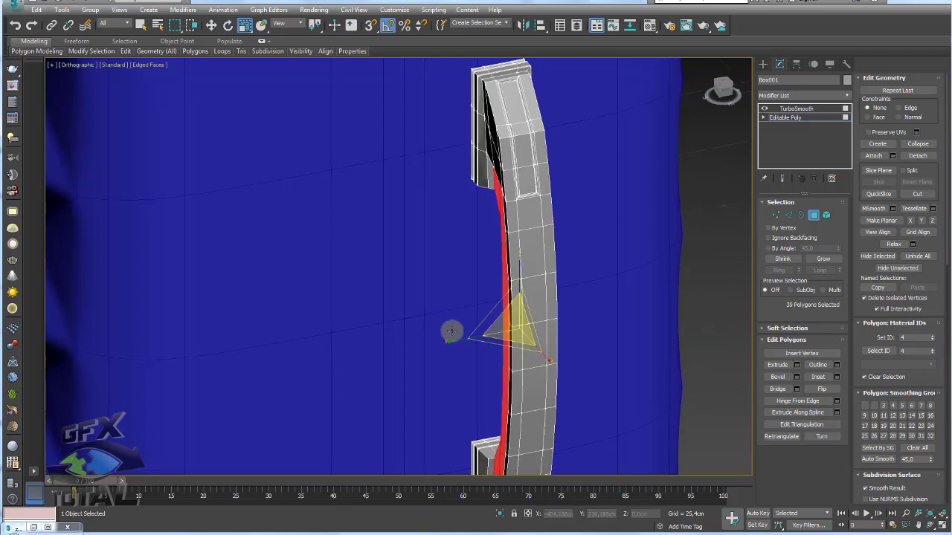
Inspect the smoothed handle's recessed groove from several angles, then clear the selection.
scroll(453, 331, "up", 3)
scroll(494, 316, "up", 3)
scroll(507, 305, "up", 3)
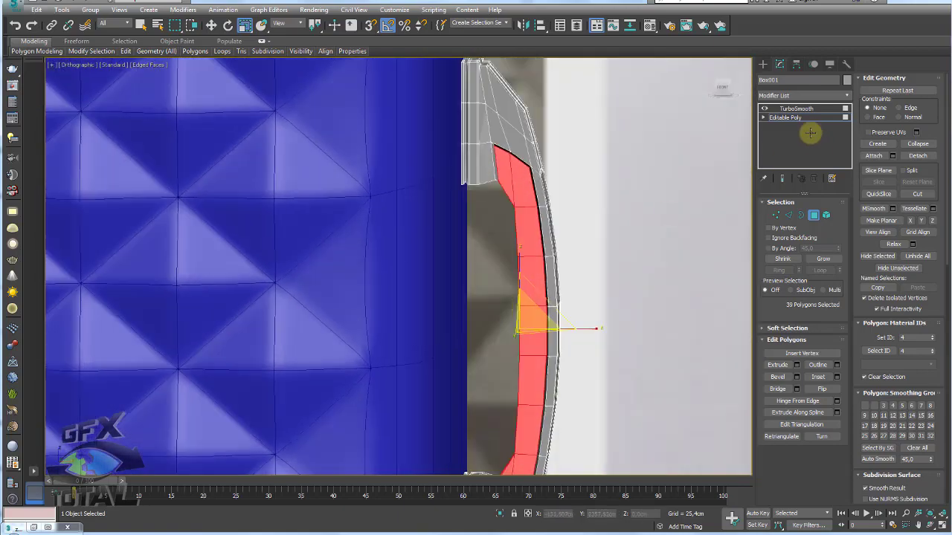
left_click(790, 108)
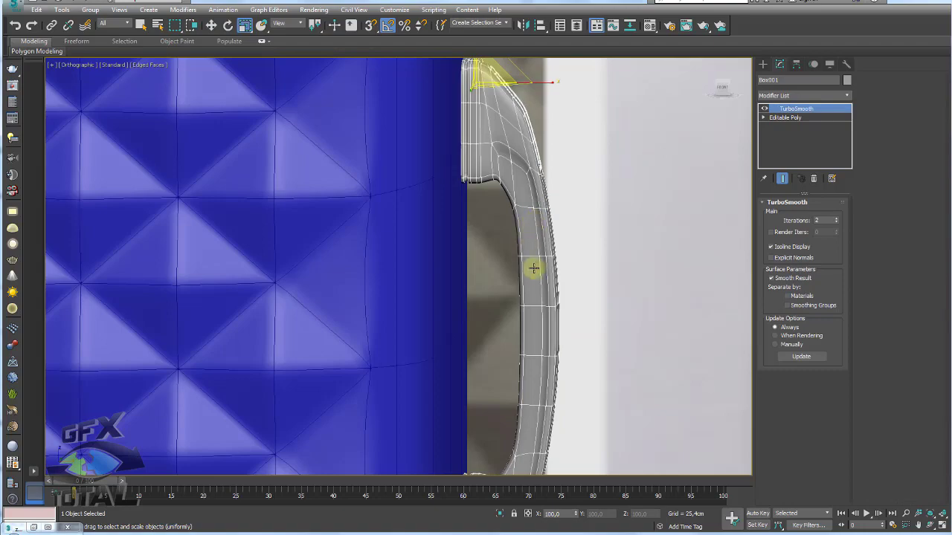
key("F4")
mouse_move(535, 244)
middle_mouse_down("alt")
mouse_move(537, 304)
mouse_move(513, 297)
mouse_move(556, 295)
mouse_move(552, 336)
mouse_move(518, 309)
middle_mouse_up("alt")
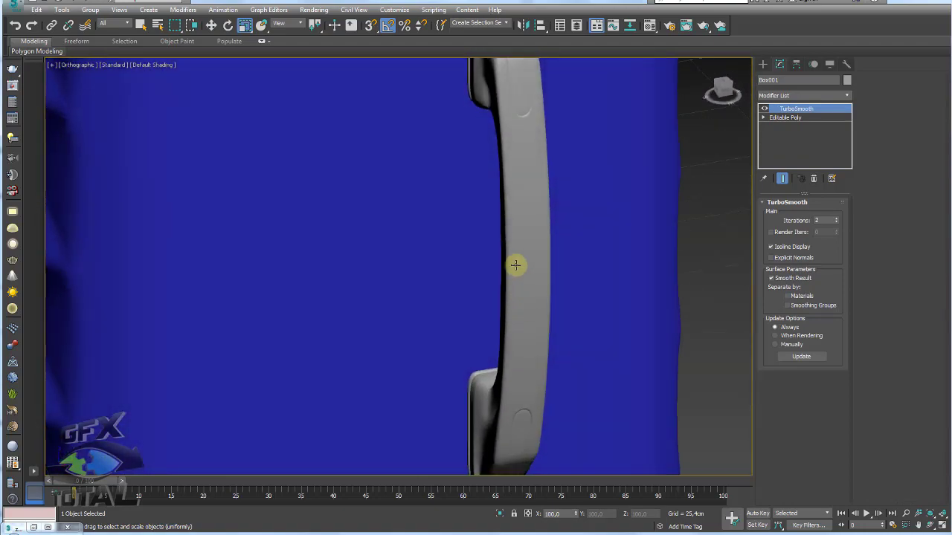
mouse_move(515, 264)
middle_mouse_down("alt")
mouse_move(488, 278)
mouse_move(520, 275)
mouse_move(566, 332)
mouse_move(515, 185)
middle_mouse_up("alt")
key("w")
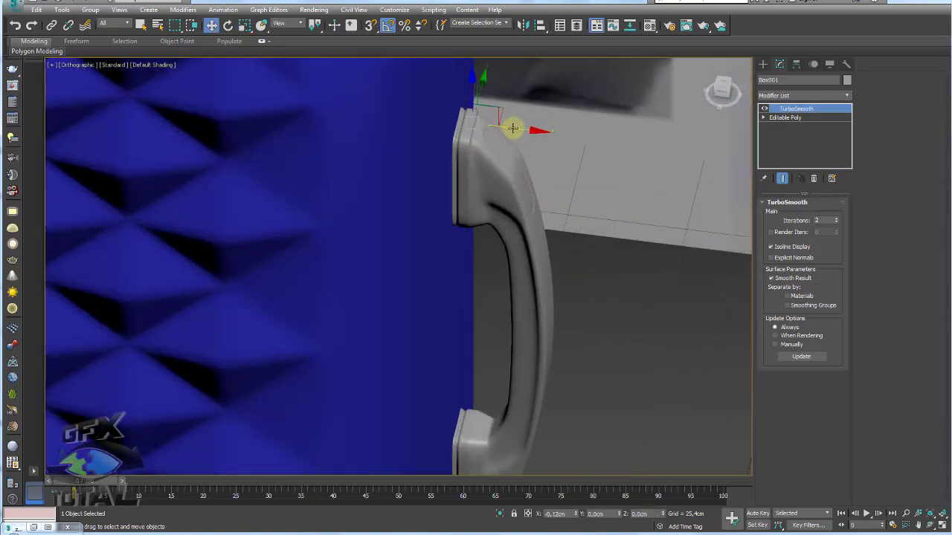
scroll(557, 314, "down", 3)
left_click(546, 369)
key("F4")
Draw a new thin flat box from Standard Primitives.
scroll(508, 362, "down", 5)
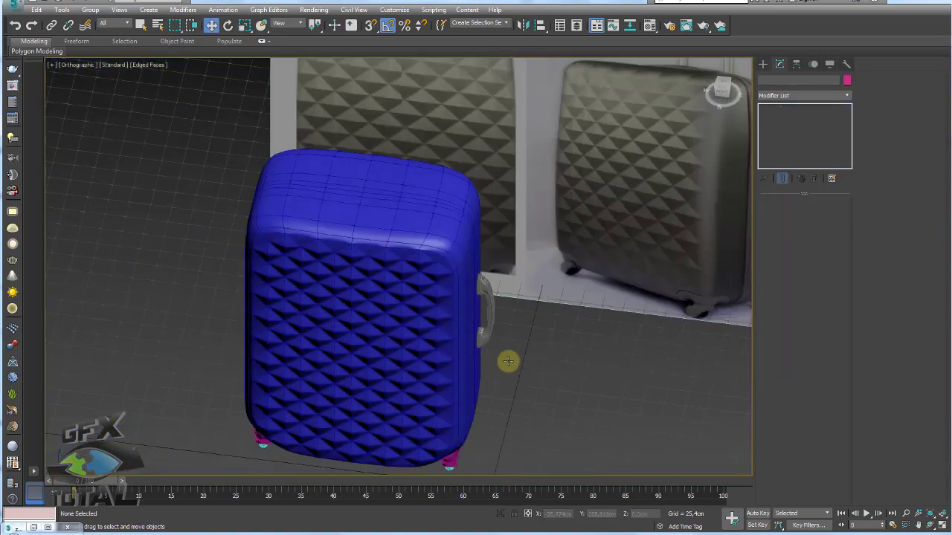
mouse_move(508, 362)
middle_mouse_down("alt")
mouse_move(486, 365)
mouse_move(465, 334)
mouse_move(480, 228)
mouse_move(532, 244)
mouse_move(525, 271)
middle_mouse_up("alt")
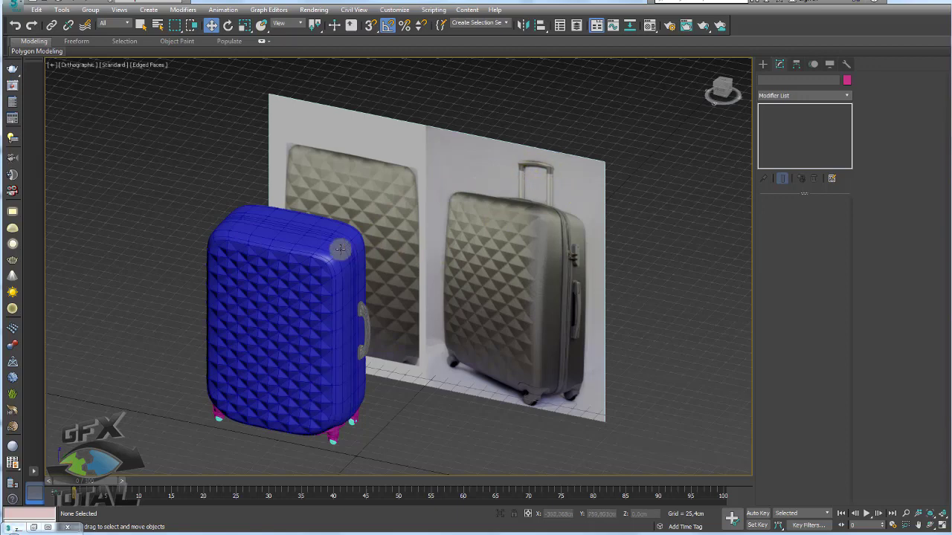
mouse_move(340, 249)
middle_mouse_down()
mouse_move(372, 261)
mouse_move(425, 255)
middle_mouse_up()
left_click(762, 64)
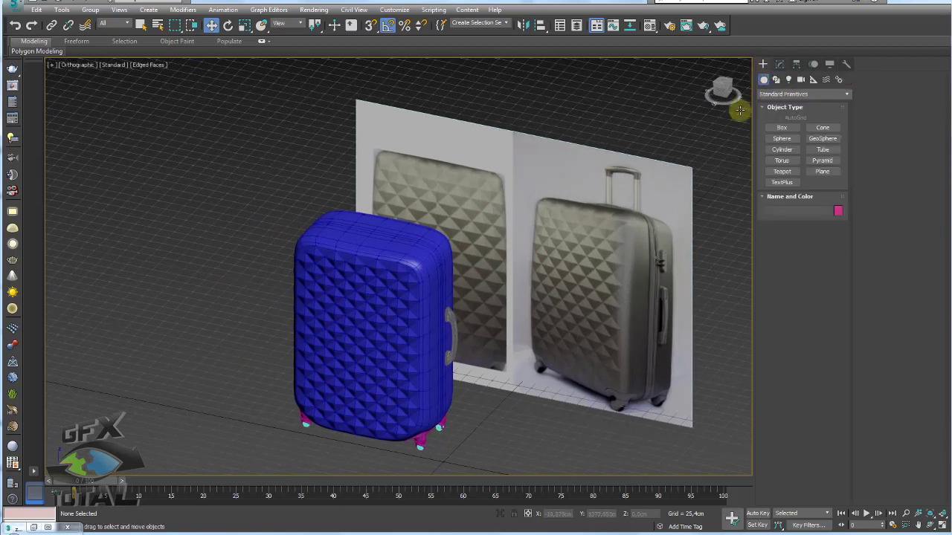
mouse_move(740, 110)
middle_mouse_down("alt")
mouse_move(516, 210)
mouse_move(528, 230)
mouse_move(543, 208)
middle_mouse_up("alt")
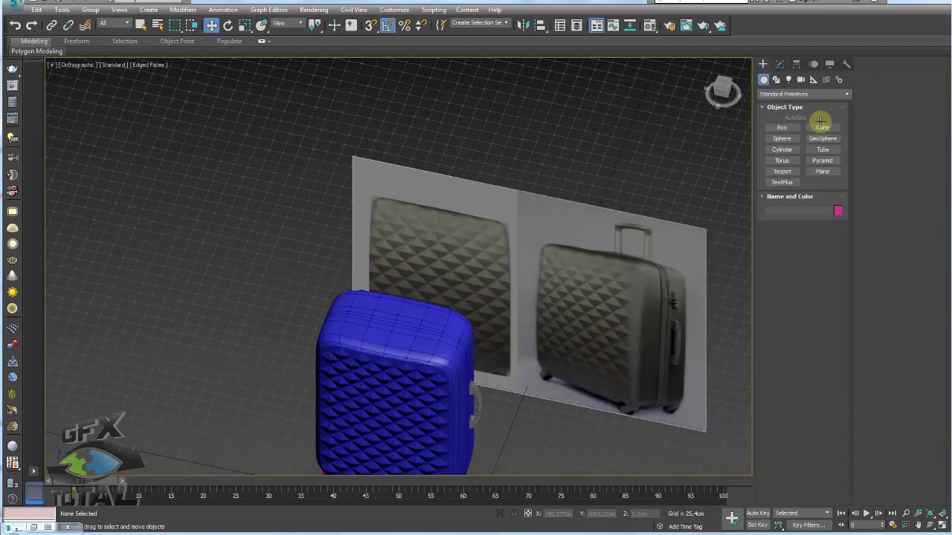
left_click(778, 128)
mouse_move(535, 340)
middle_mouse_down("alt")
mouse_move(510, 319)
mouse_move(488, 433)
middle_mouse_up("alt")
left_click_drag(488, 430, 587, 443)
left_click(582, 428)
Align the box to the suitcase and move it up to rest on the suitcase top.
key("w")
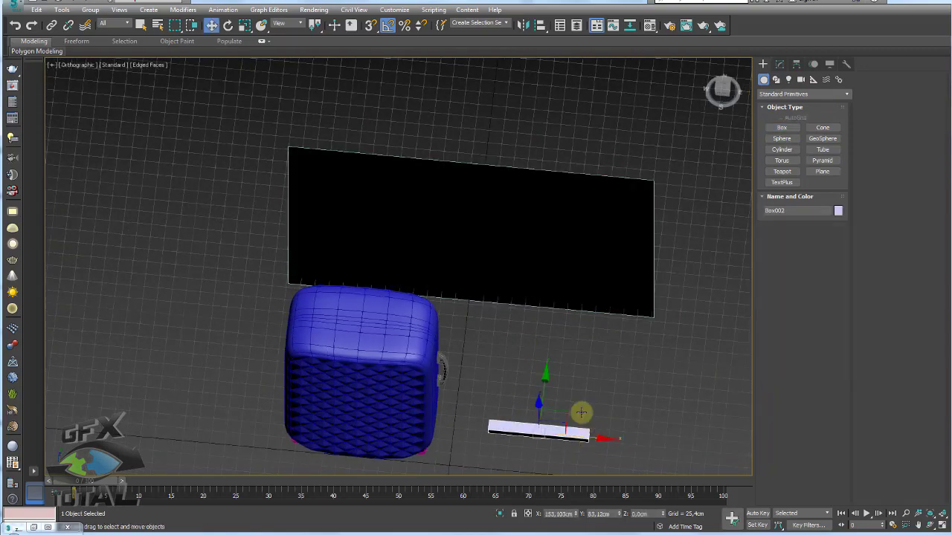
key("alt+a")
left_click(389, 324)
left_click(538, 311)
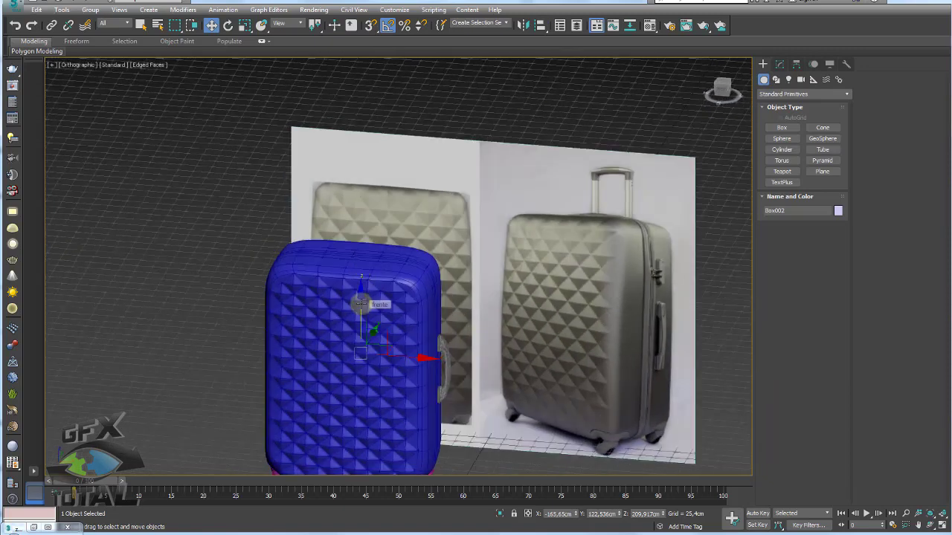
left_click_drag(360, 303, 352, 168)
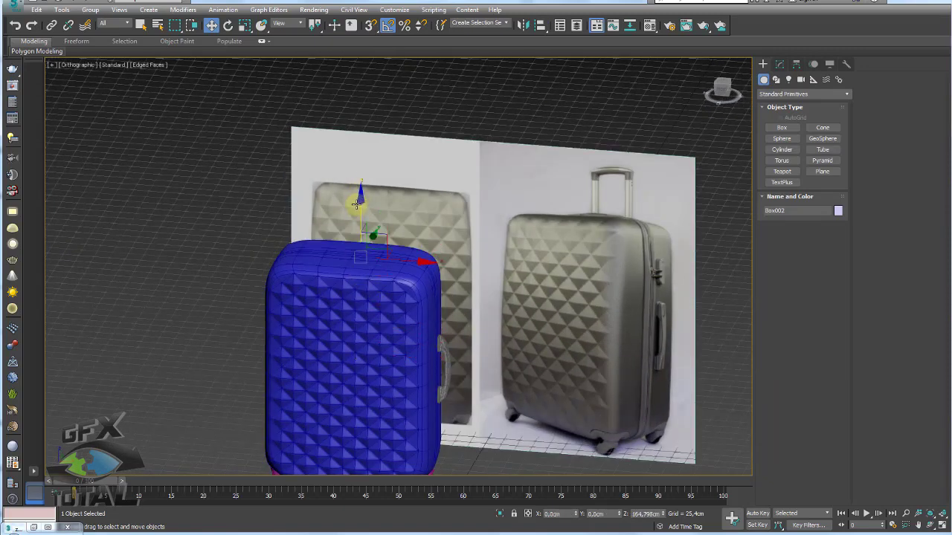
middle_click_drag(352, 168, 403, 208, "alt")
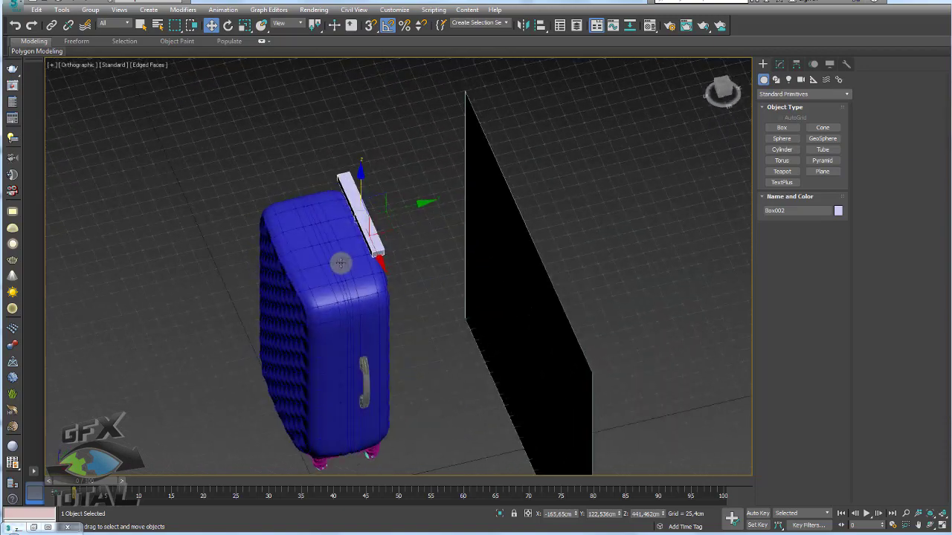
left_click_drag(404, 209, 420, 210)
mouse_move(421, 210)
middle_mouse_down("alt")
mouse_move(447, 266)
mouse_move(403, 186)
mouse_move(380, 175)
middle_mouse_up("alt")
left_click_drag(375, 176, 374, 205)
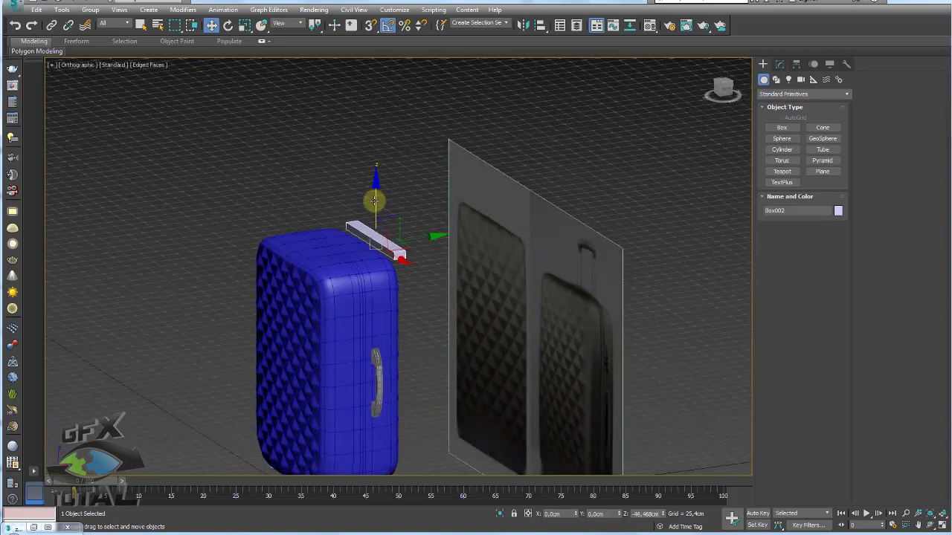
Set Box002 to 122,144 cm width and 14,34 cm length, then convert it to Editable Poly.
left_click(779, 64)
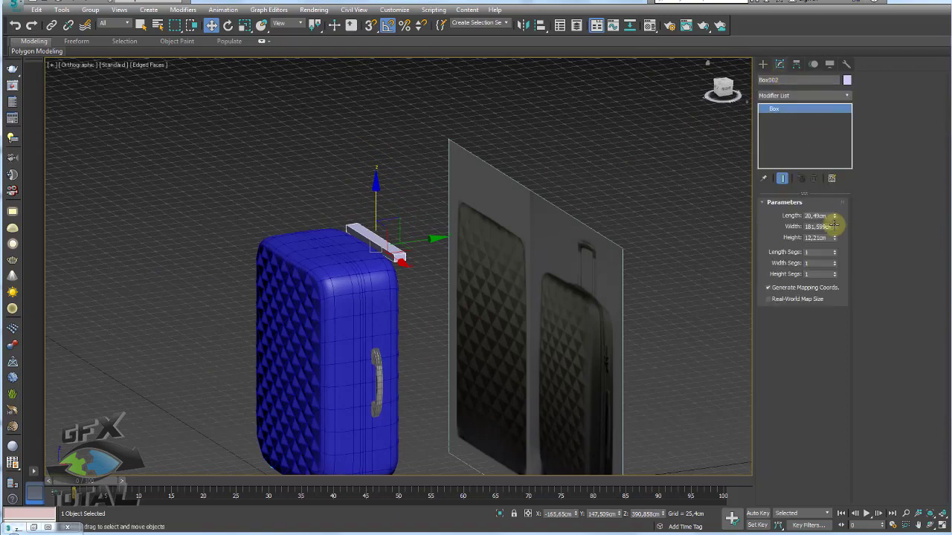
mouse_move(408, 250)
middle_mouse_down("alt")
mouse_move(476, 276)
mouse_move(472, 282)
middle_mouse_up("alt")
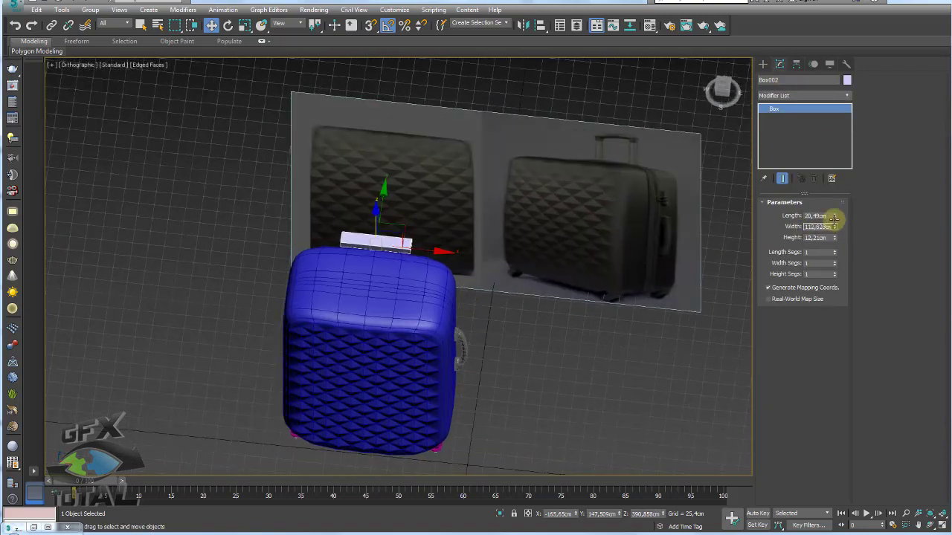
left_click_drag(835, 216, 834, 231)
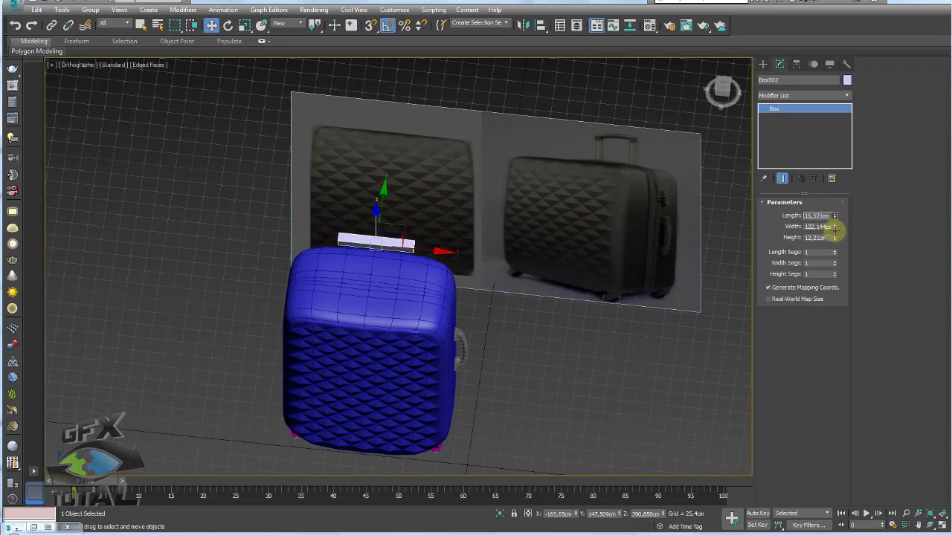
mouse_move(489, 220)
middle_mouse_down("alt")
mouse_move(430, 221)
mouse_move(425, 250)
middle_mouse_up("alt")
scroll(390, 232, "up", 5)
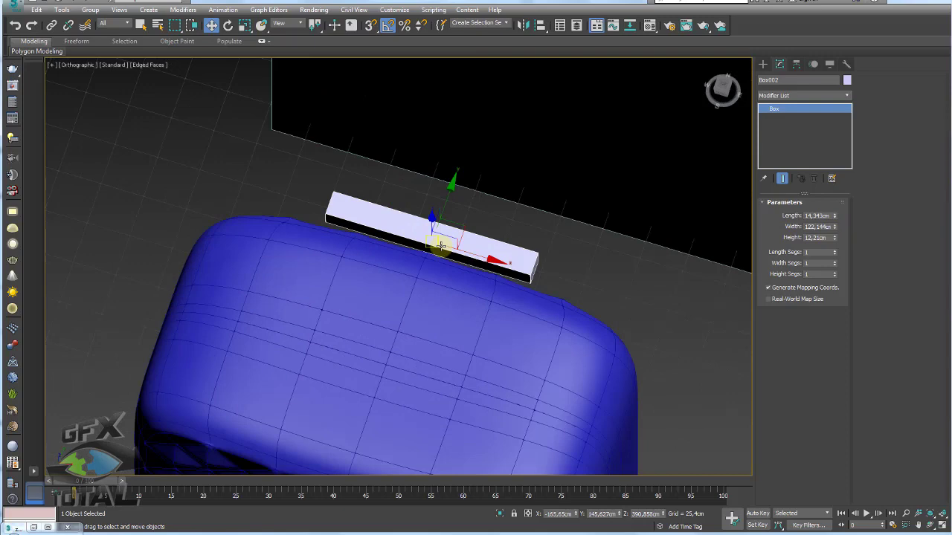
key("ctrl+e")
middle_click_drag(446, 266, 471, 261, "alt")
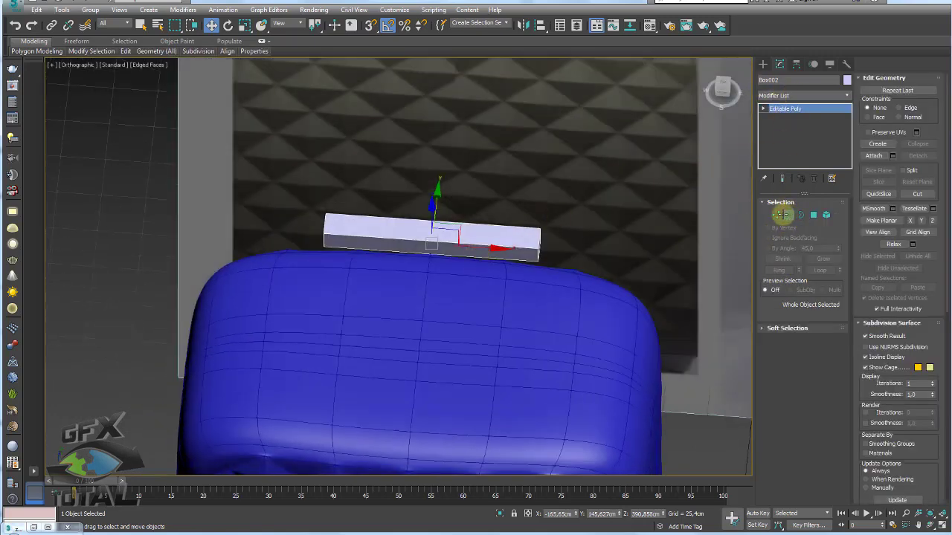
Connect the bar's long edges to add the first cross edge loops.
left_click(788, 214)
left_click_drag(457, 304, 461, 200)
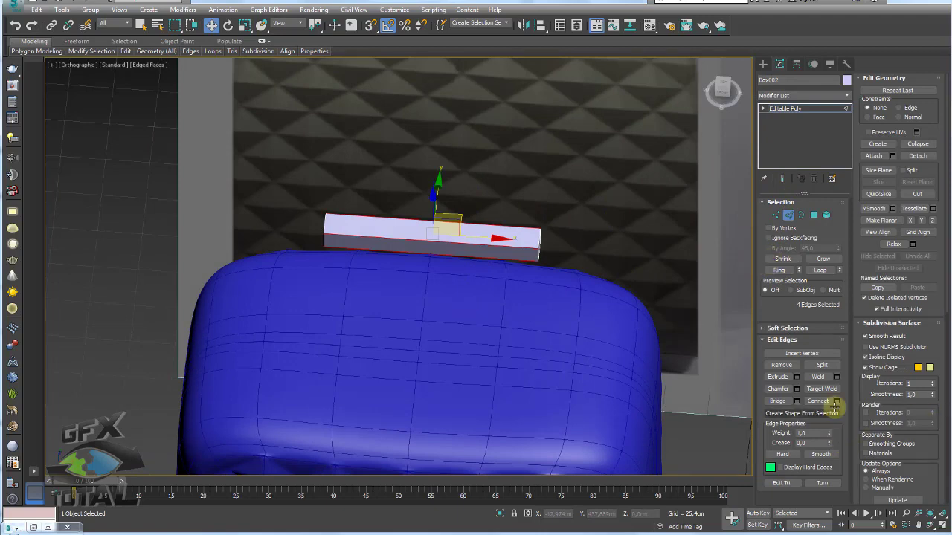
left_click(835, 401)
left_click(247, 211)
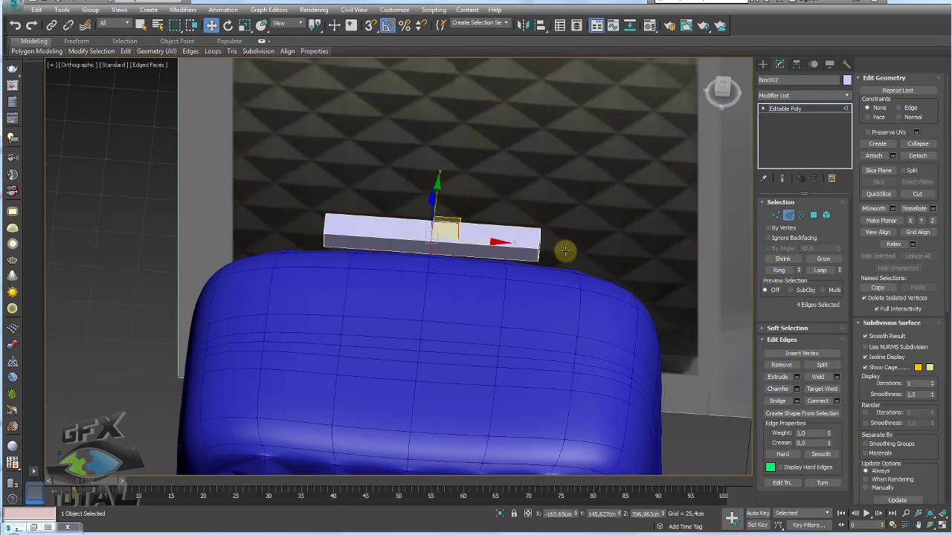
left_click_drag(496, 315, 497, 317)
left_click(837, 401)
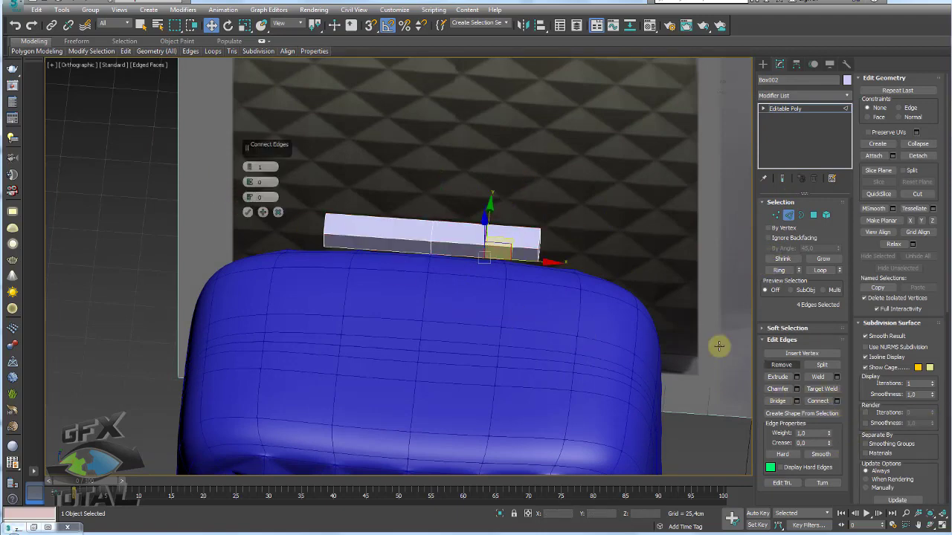
left_click(247, 212)
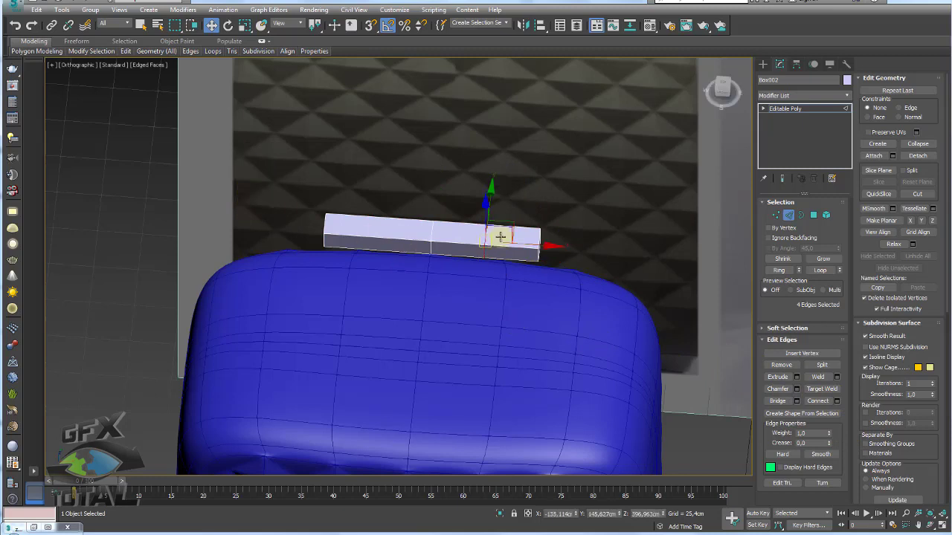
Add more cross edge loops near the bar's end.
left_click(835, 401)
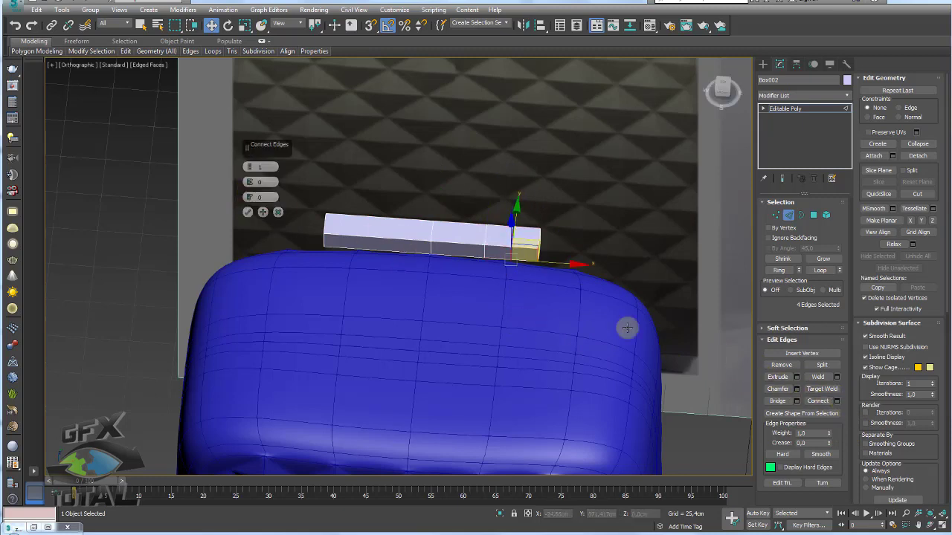
left_click(247, 212)
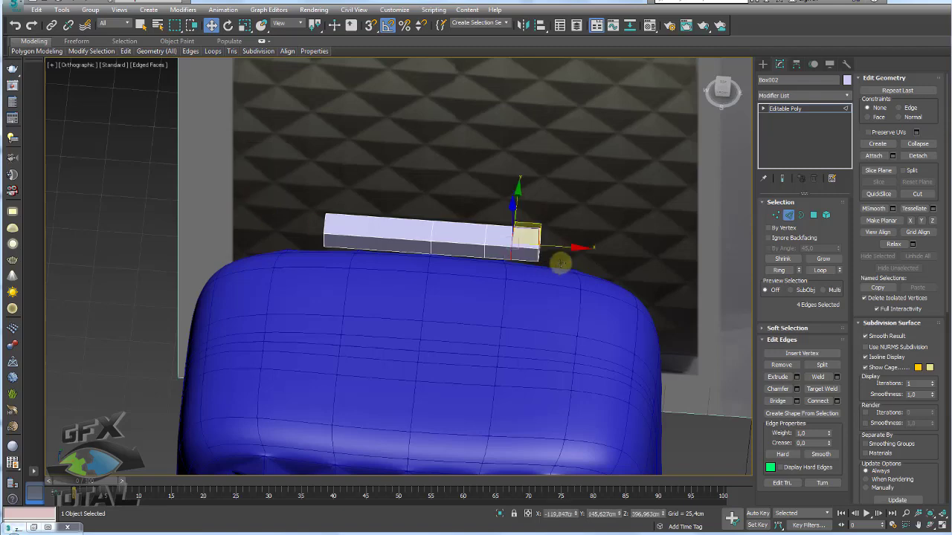
scroll(531, 259, "up", 5)
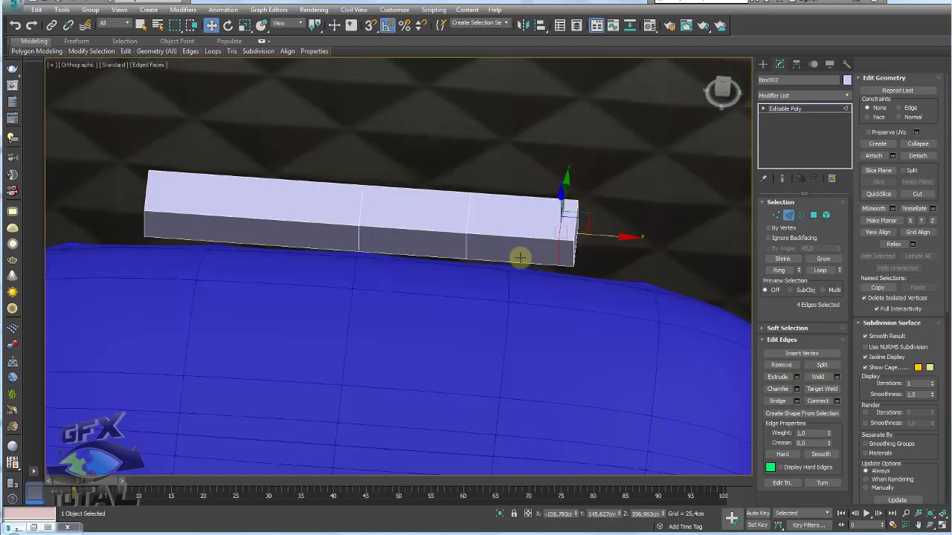
middle_click_drag(518, 257, 531, 276, "alt")
left_click_drag(518, 301, 505, 135)
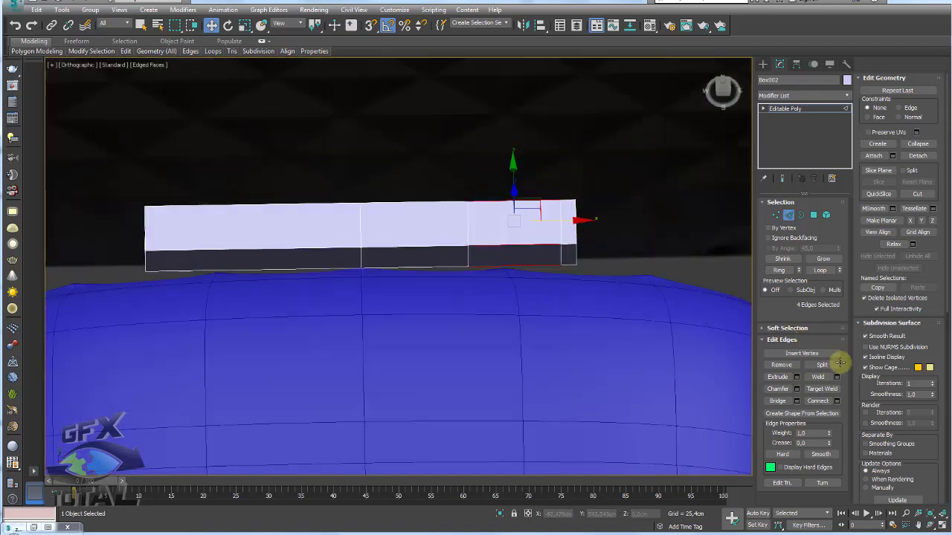
left_click(837, 401)
left_click(247, 212)
Select the ring of cross edges at the right end and connect them into a lengthwise middle loop.
middle_click_drag(535, 221, 633, 231, "alt")
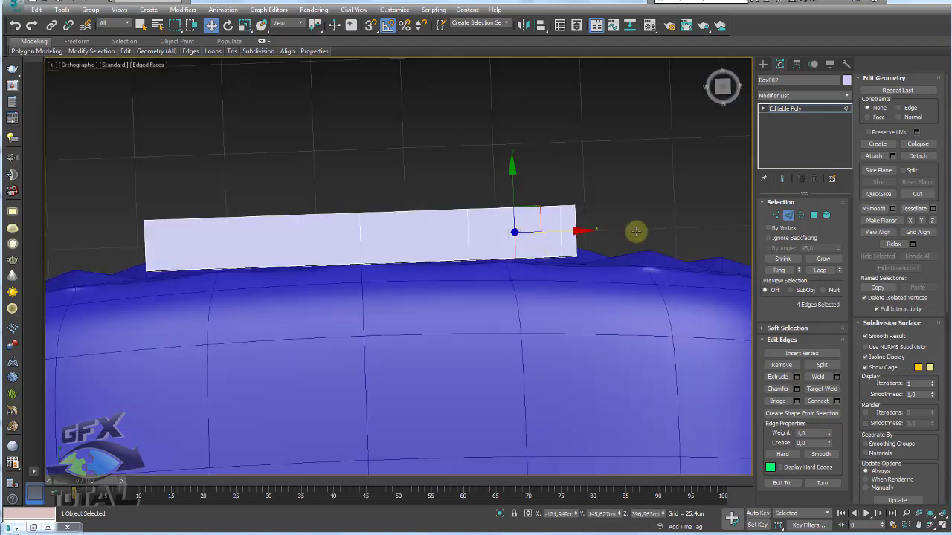
left_click(554, 235)
left_click(782, 274)
left_click(817, 401)
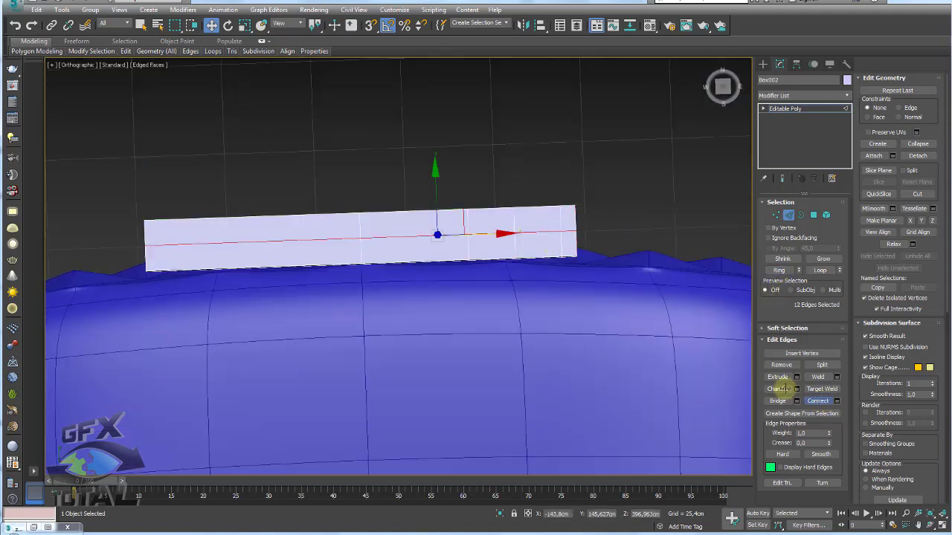
Inspect the new loops from above, then isolate the handle bar on its own.
mouse_move(636, 307)
middle_mouse_down("alt")
mouse_move(625, 270)
mouse_move(508, 236)
middle_mouse_up("alt")
mouse_move(590, 228)
middle_mouse_down("alt")
mouse_move(518, 257)
mouse_move(509, 211)
middle_mouse_up("alt")
mouse_move(450, 211)
middle_mouse_down("alt")
mouse_move(472, 204)
mouse_move(448, 202)
mouse_move(461, 228)
middle_mouse_up("alt")
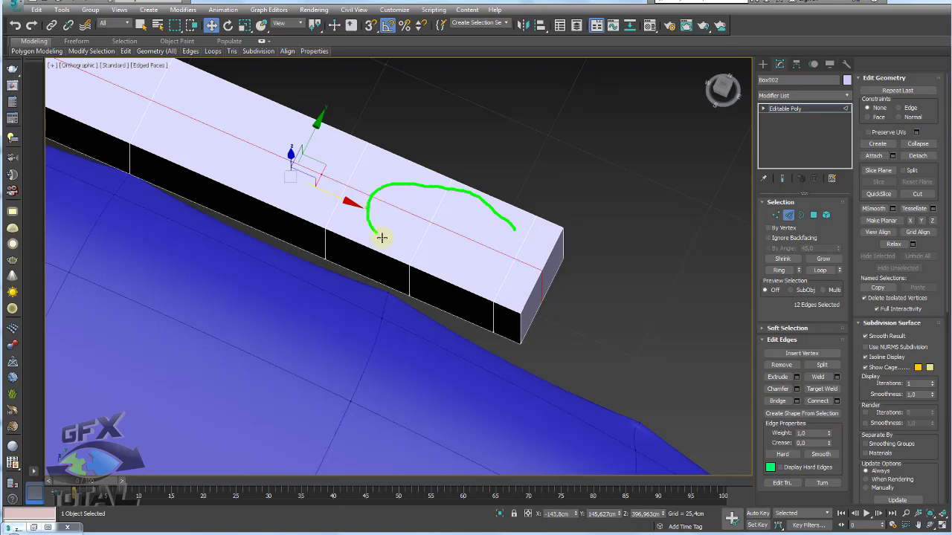
mouse_move(506, 228)
middle_mouse_down("alt")
mouse_move(499, 258)
mouse_move(559, 267)
mouse_move(570, 223)
mouse_move(550, 226)
middle_mouse_up("alt")
scroll(550, 226, "down", 3)
middle_click_drag(522, 181, 257, 185)
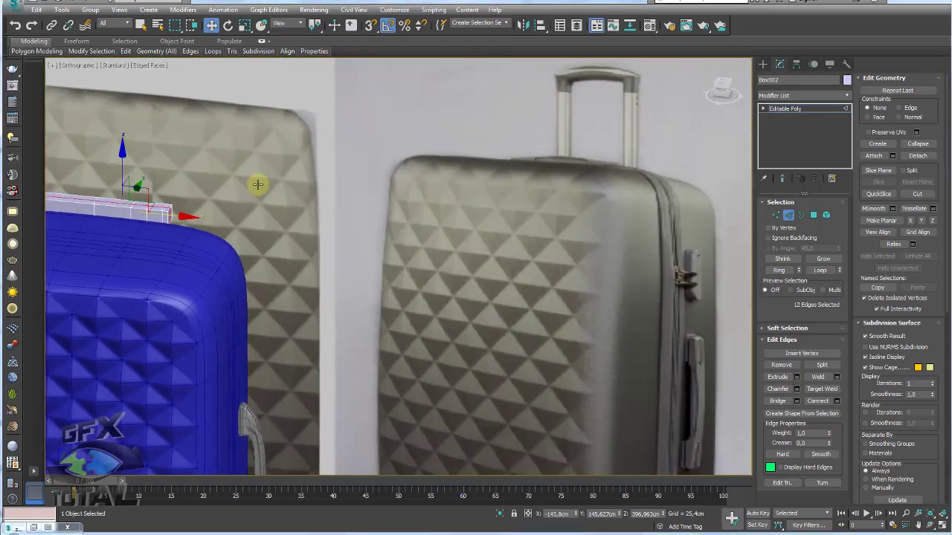
scroll(514, 178, "up", 2)
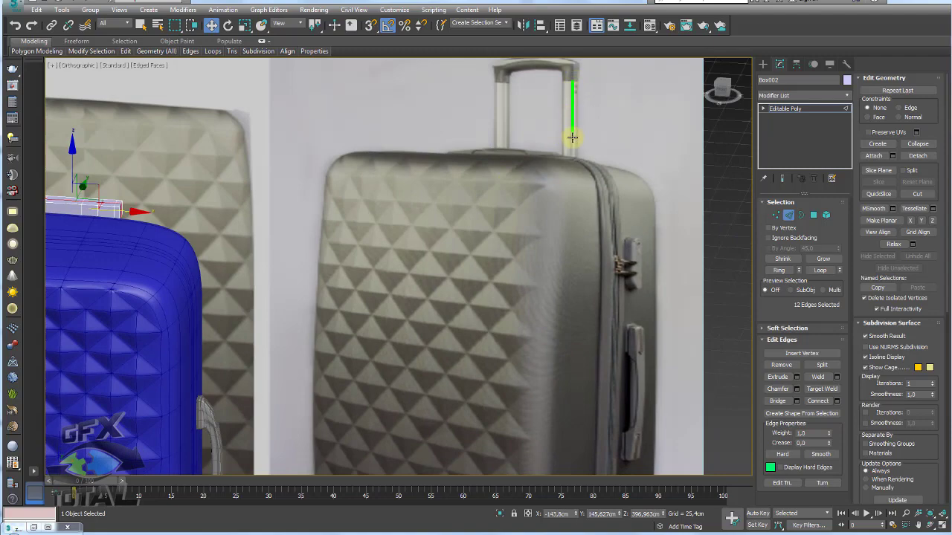
mouse_move(410, 163)
middle_mouse_down("alt")
mouse_move(456, 206)
mouse_move(455, 218)
middle_mouse_up("alt")
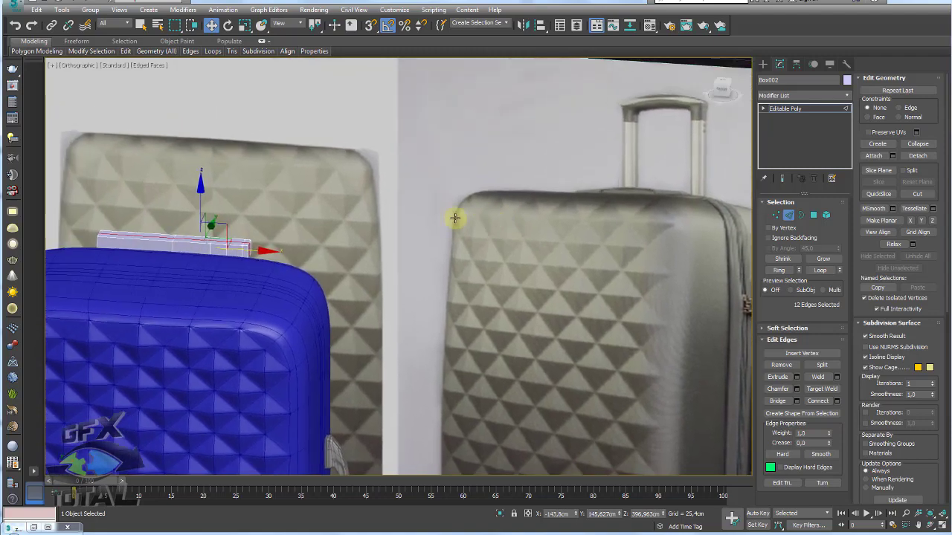
scroll(264, 266, "up", 3)
scroll(367, 225, "up", 3)
scroll(414, 250, "up", 3)
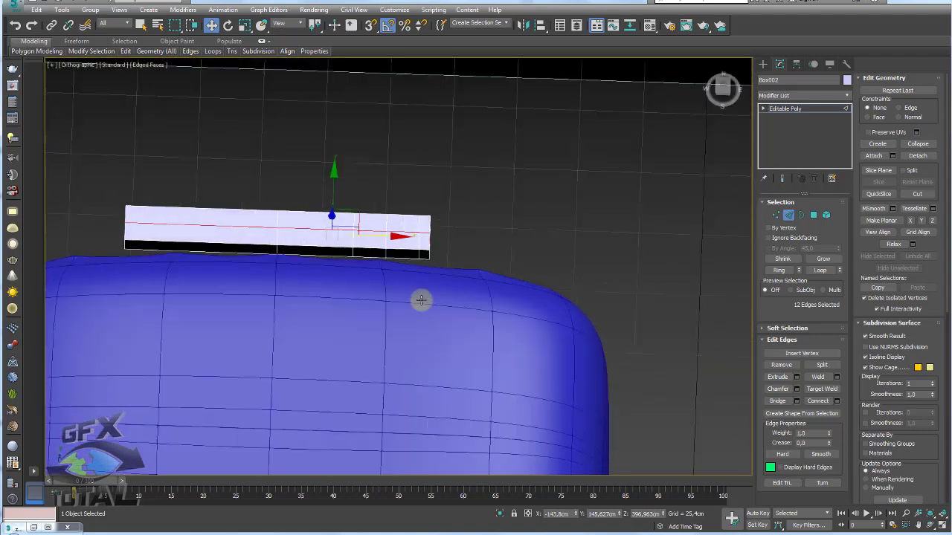
middle_click_drag(418, 259, 393, 226, "alt")
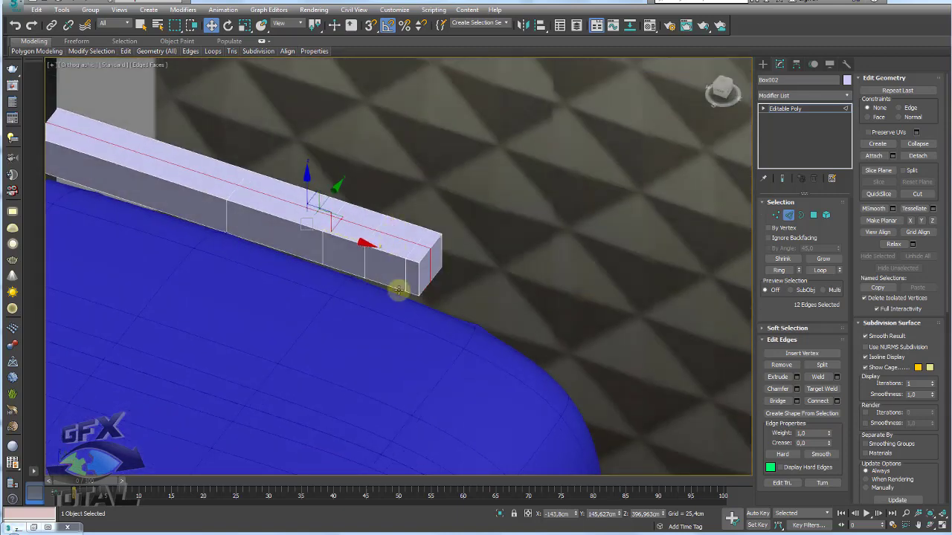
left_click(500, 513)
Delete the polygons on the bar's left half.
scroll(377, 329, "down", 4)
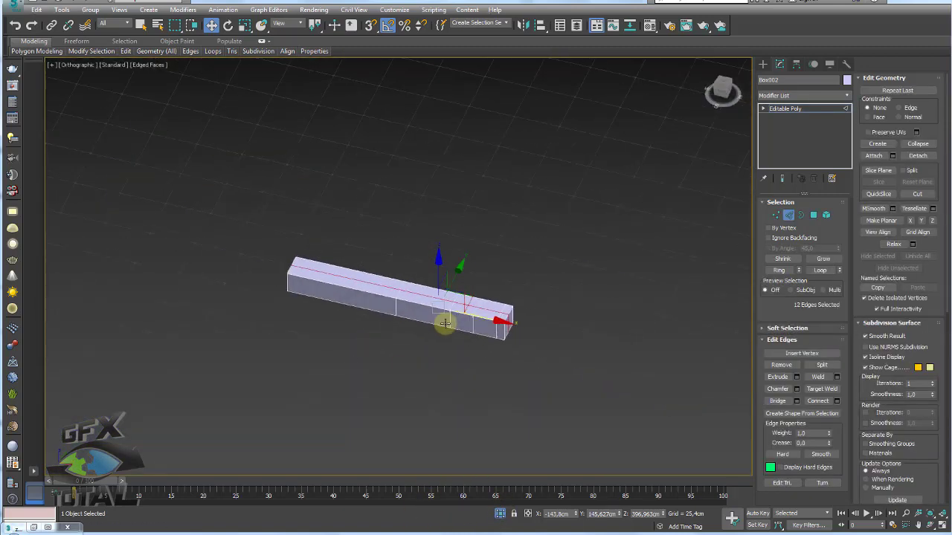
left_click(813, 215)
left_click_drag(270, 230, 355, 340)
key("Delete")
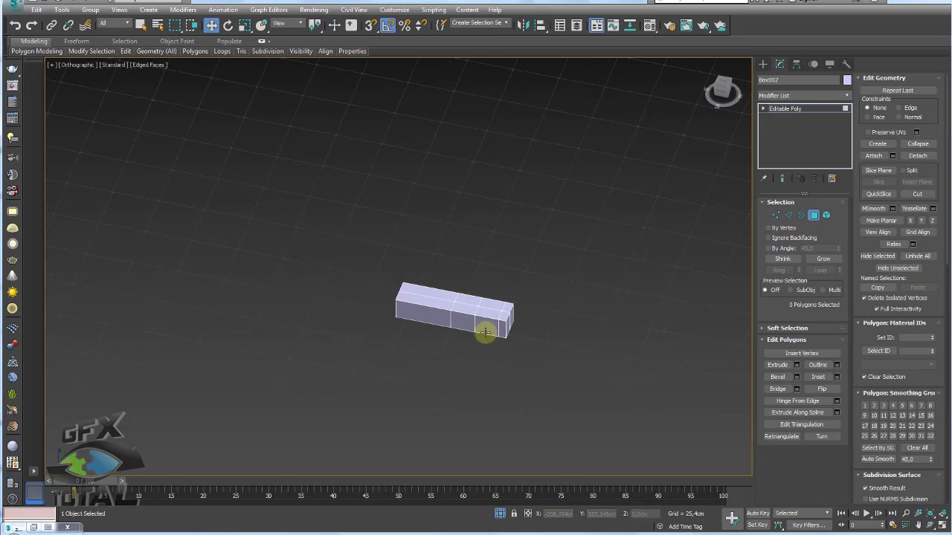
In wireframe Top view, scale the outer vertex columns in toward the centre column.
left_click(775, 215)
middle_click_drag(521, 294, 514, 304, "alt")
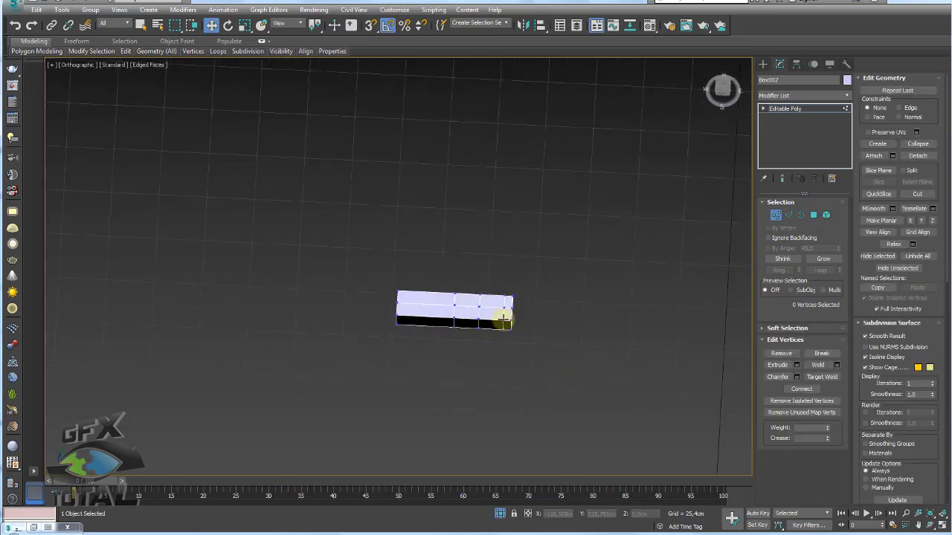
key("t")
key("F3")
key("z")
scroll(482, 304, "down", 3)
scroll(480, 307, "down", 3)
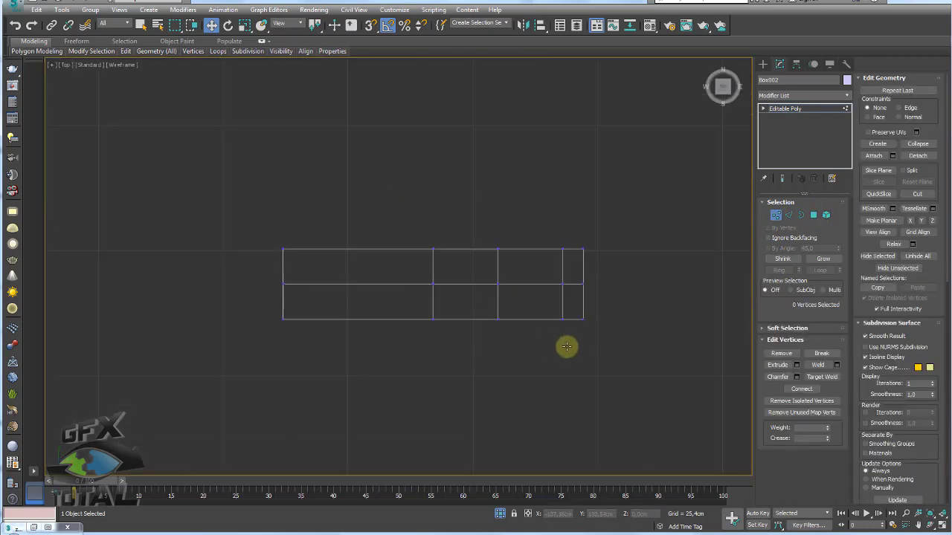
left_click_drag(398, 221, 399, 221)
mouse_move(584, 298)
left_mouse_down()
mouse_move(541, 284)
mouse_move(562, 284)
left_mouse_up()
scroll(556, 287, "up", 3)
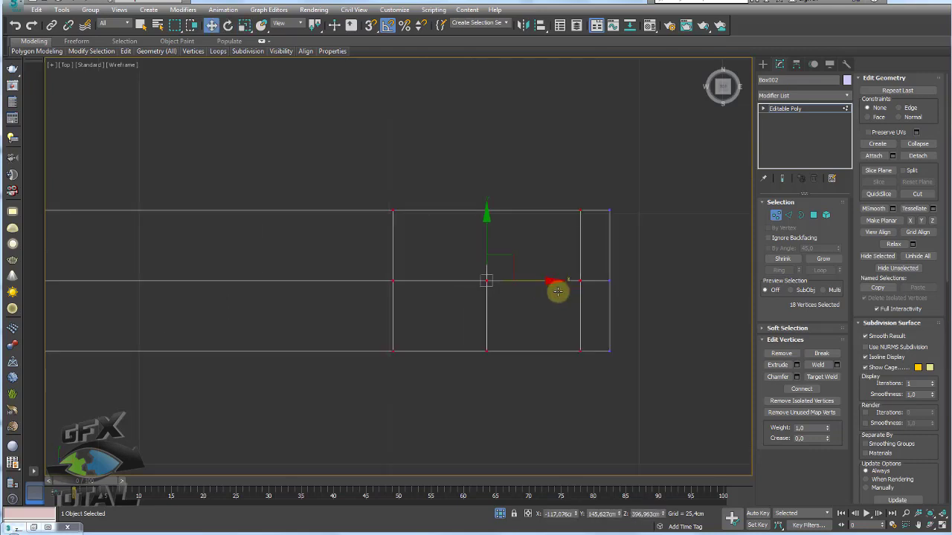
left_click_drag(371, 194, 492, 288)
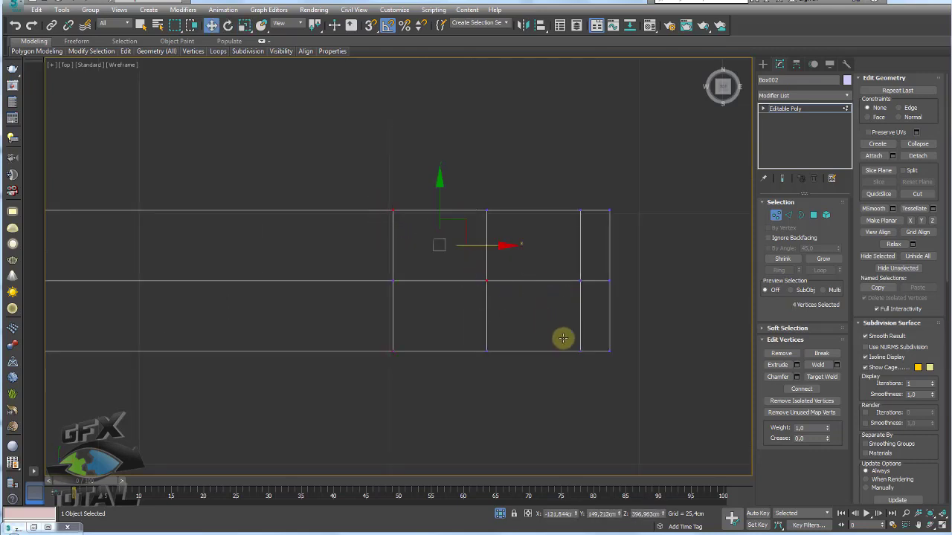
key("ctrl+z")
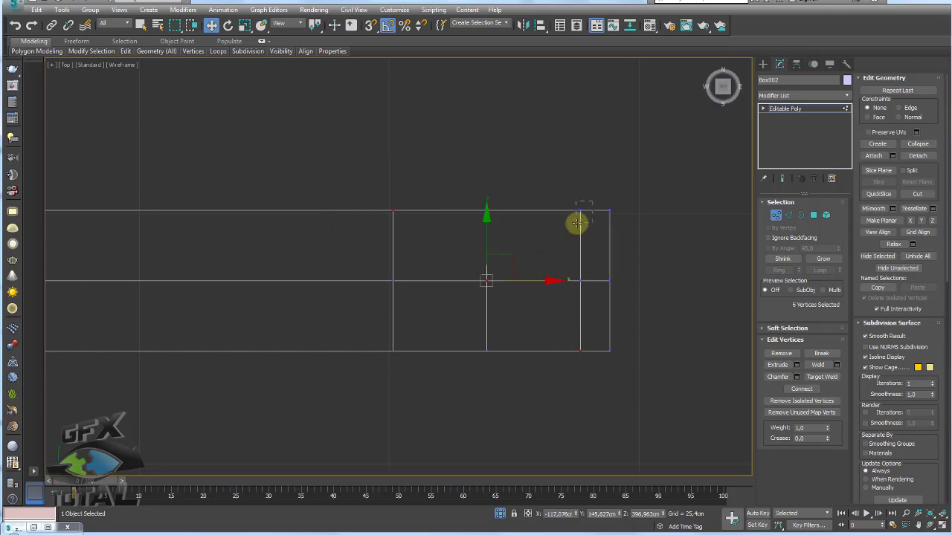
Select the full lengthwise middle edge loop.
left_click(580, 211)
left_click(788, 215)
left_click(610, 249)
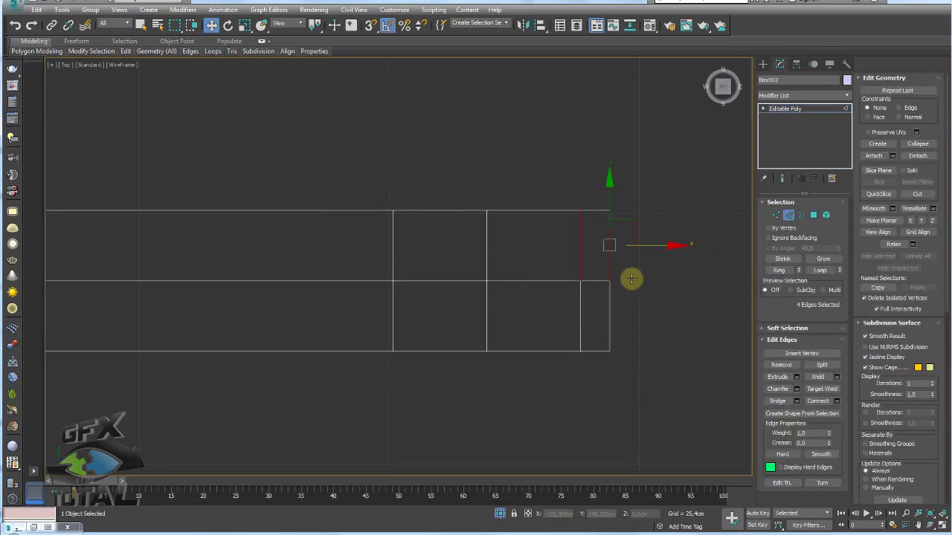
left_click(533, 281)
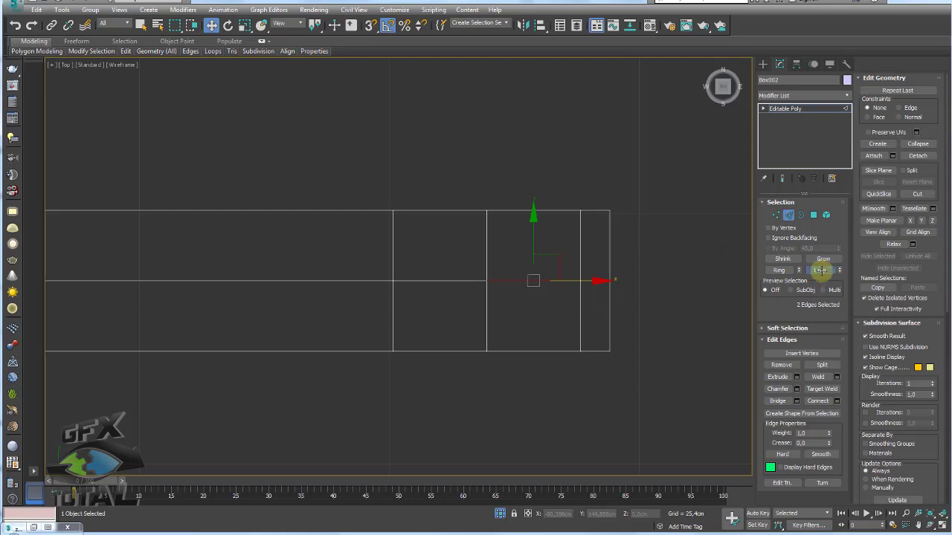
left_click(819, 270)
Chamfer the middle edge loop into two parallel loops.
left_click(781, 389)
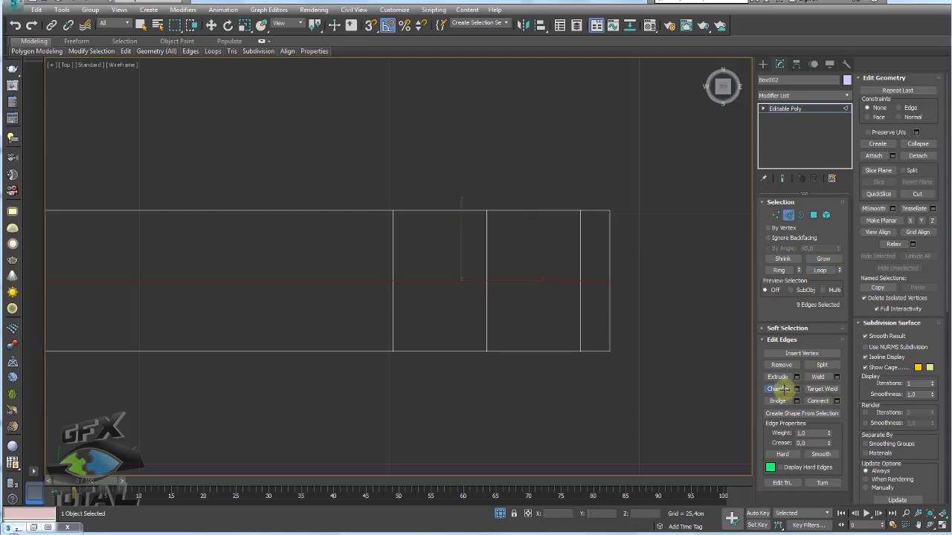
left_click(796, 389)
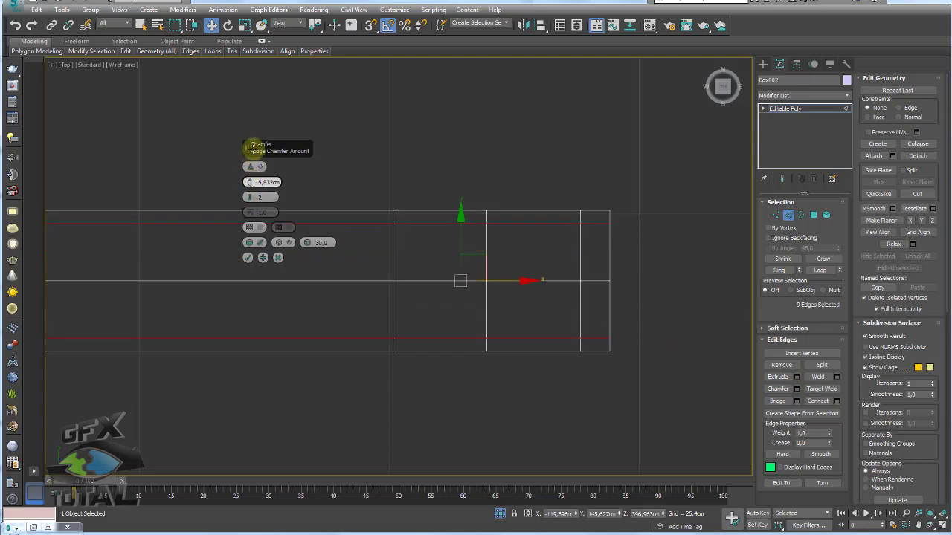
left_click(248, 258)
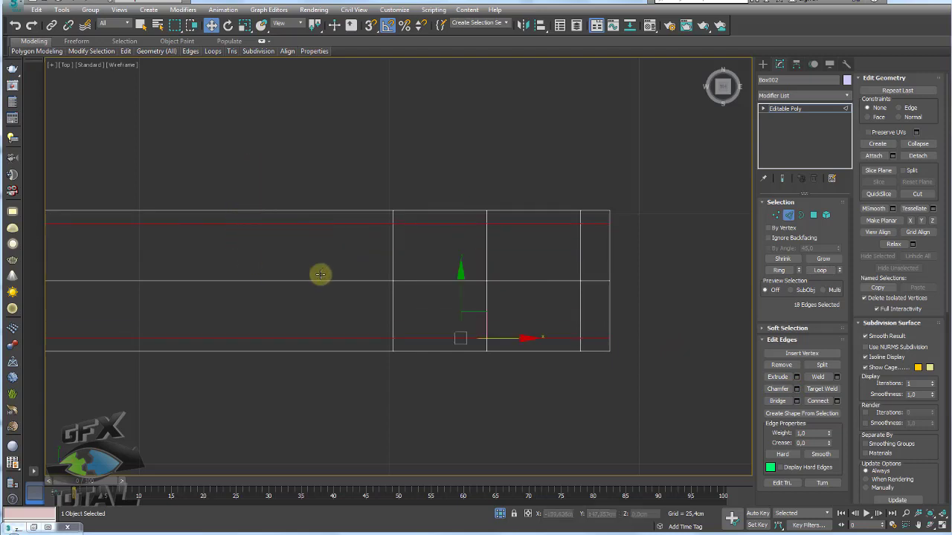
Connect opposite corners of the middle panel with two crossing diagonal edges.
left_click(773, 216)
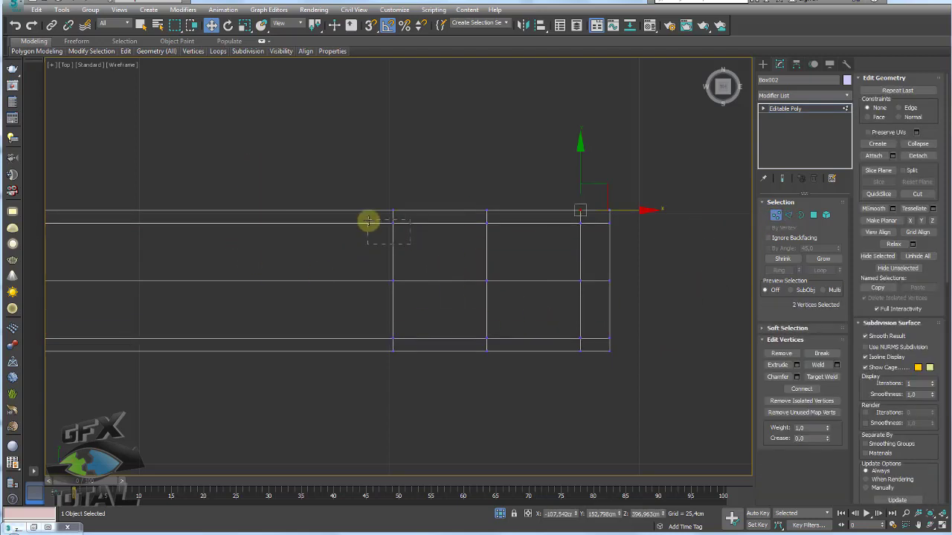
left_click_drag(367, 219, 452, 260)
left_click_drag(468, 268, 583, 339, "ctrl")
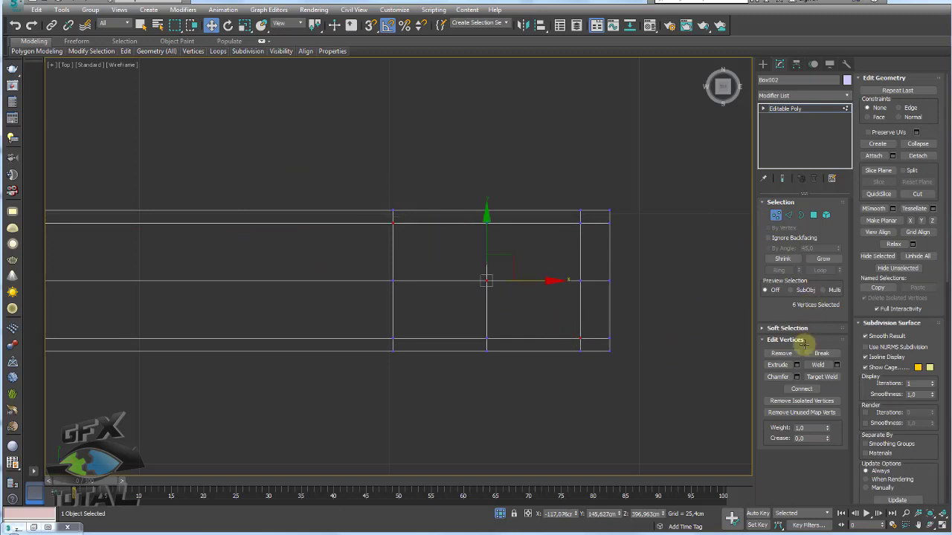
left_click(801, 388)
left_click_drag(567, 217, 591, 231)
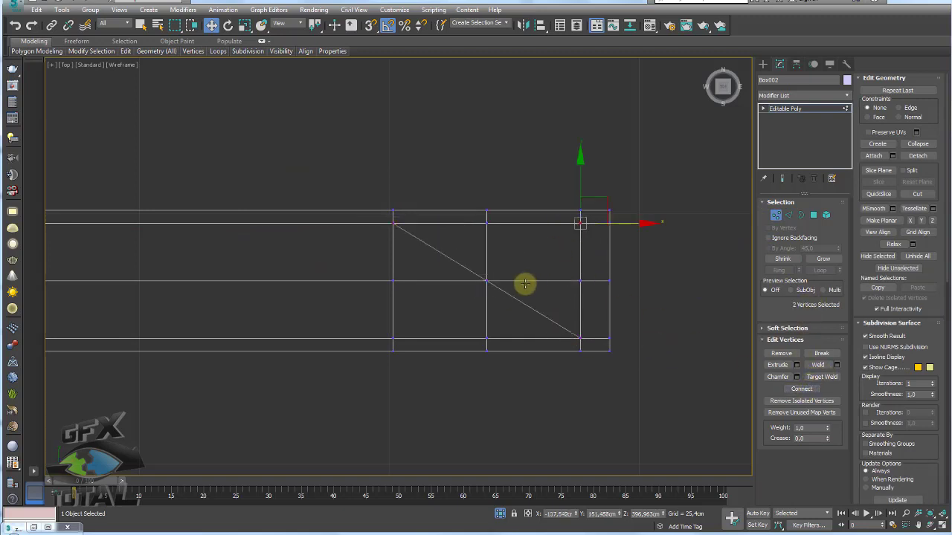
left_click_drag(523, 282, 461, 273, "ctrl")
left_click_drag(428, 319, 381, 349, "ctrl")
left_click(801, 389)
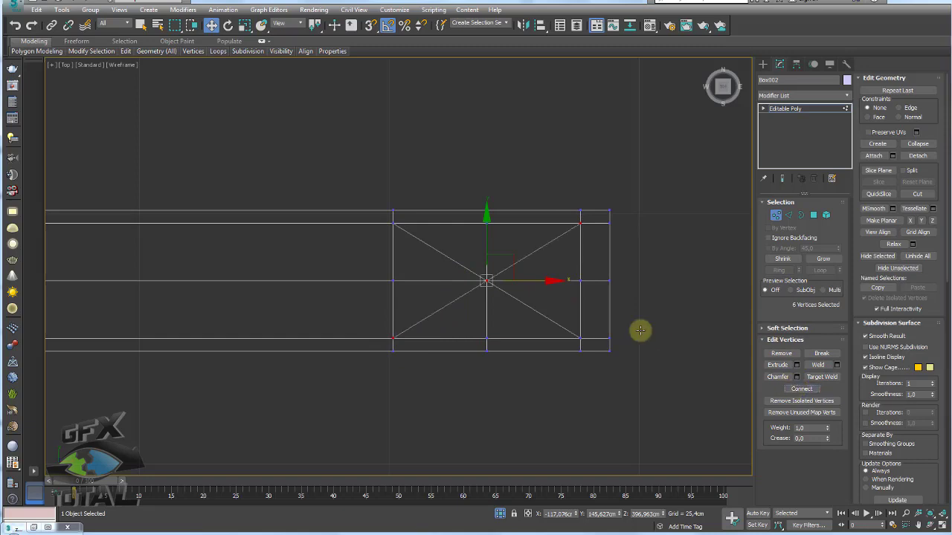
Select the vertex where the diagonals cross and view it in shaded Perspective with edges.
left_click_drag(462, 266, 509, 287)
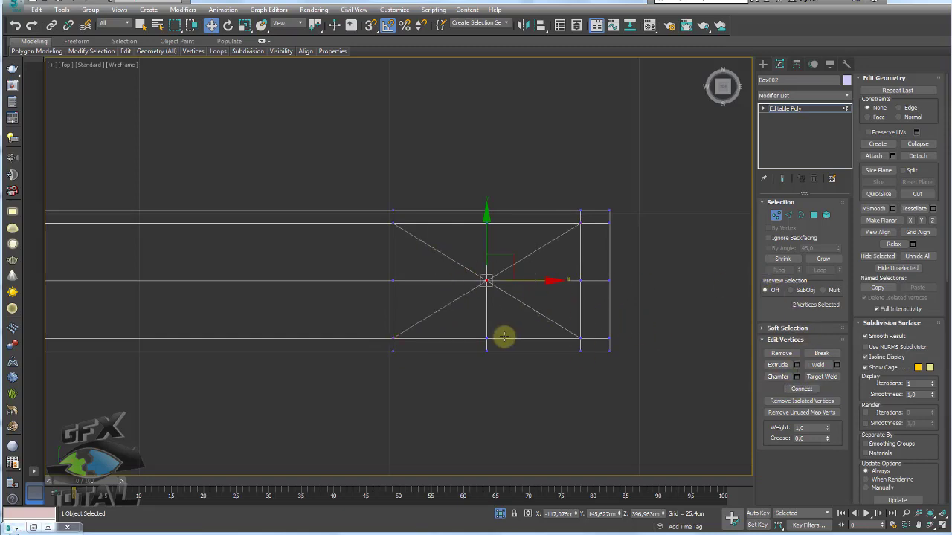
key("p")
mouse_move(565, 346)
middle_mouse_down("alt")
mouse_move(557, 304)
mouse_move(601, 331)
mouse_move(599, 299)
mouse_move(631, 251)
mouse_move(551, 153)
middle_mouse_up("alt")
key("F3")
key("F4")
scroll(595, 276, "down", 5)
Chamfer the crossing vertex into a small octagonal polygon.
middle_click_drag(594, 276, 590, 246, "alt")
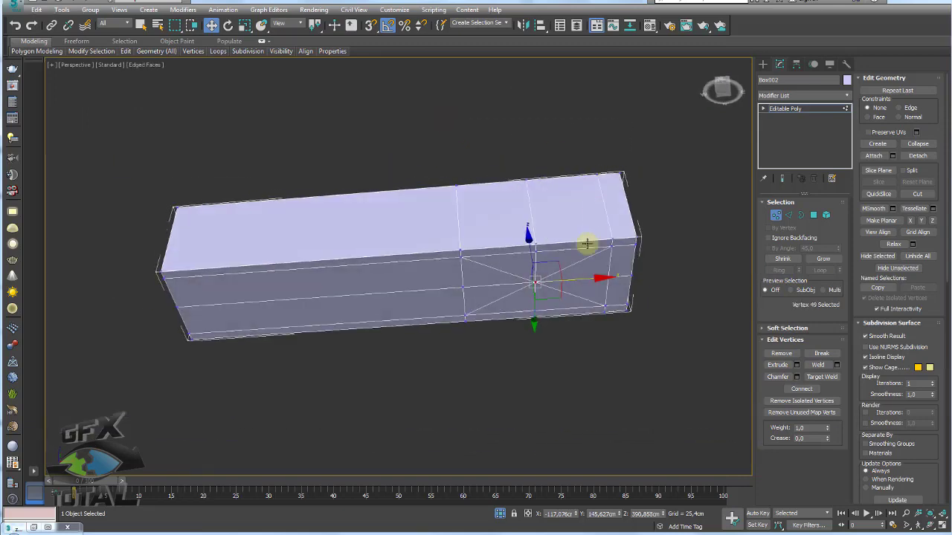
scroll(567, 291, "up", 6)
middle_click_drag(567, 291, 609, 285, "alt")
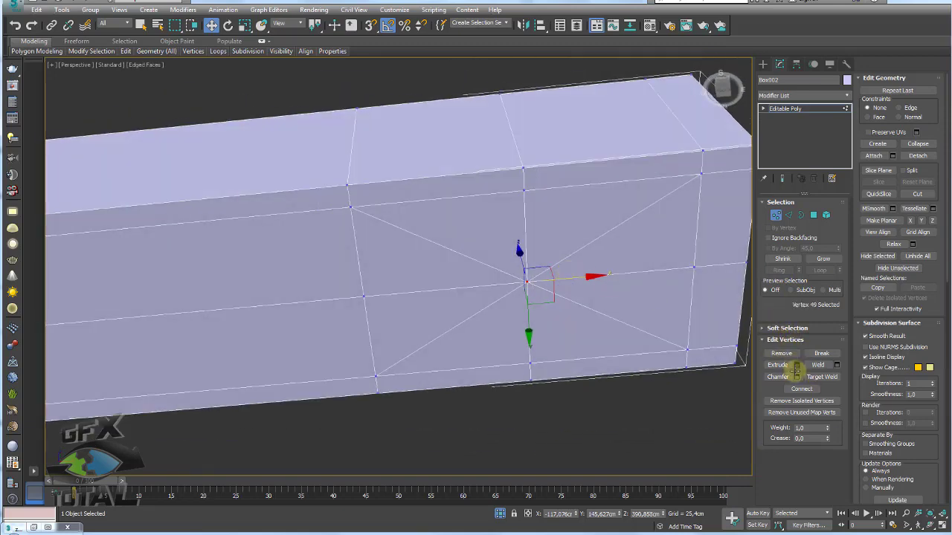
left_click(795, 377)
left_click(248, 197)
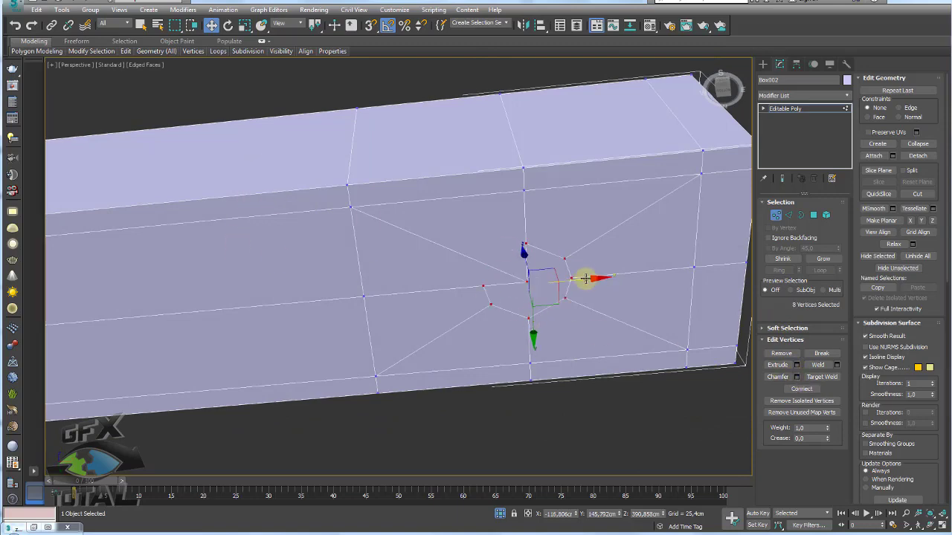
Scale the vertex ring around the new polygon outward to widen the opening.
key("r")
middle_click_drag(526, 282, 540, 266, "alt")
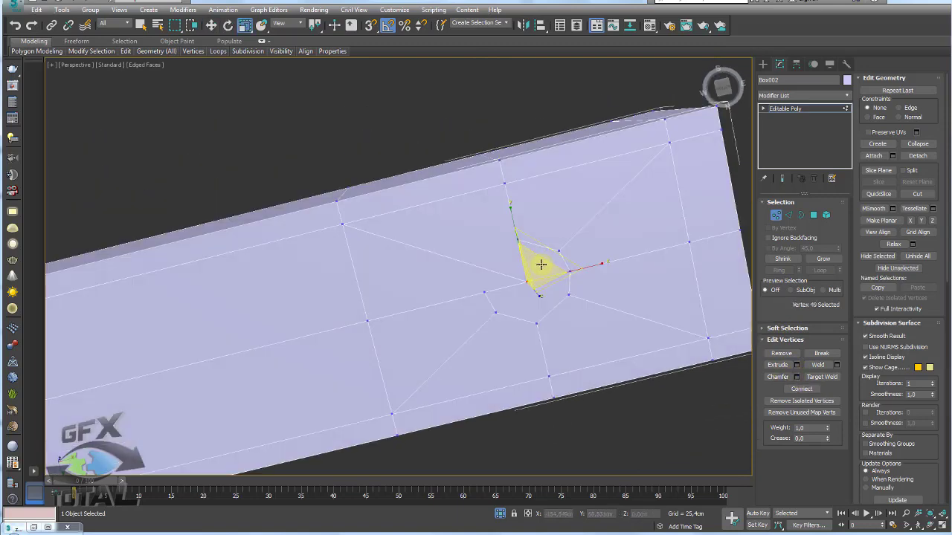
key("w")
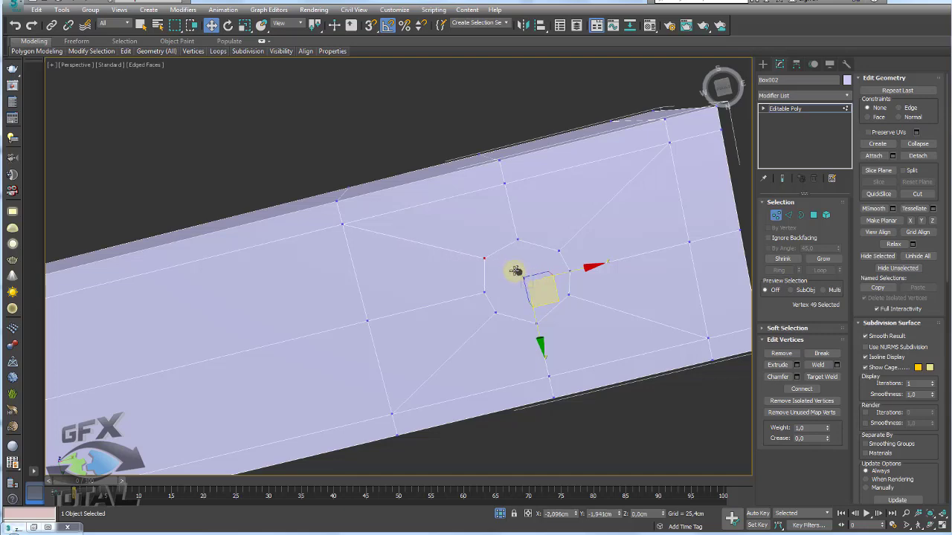
middle_click_drag(522, 275, 560, 282, "alt")
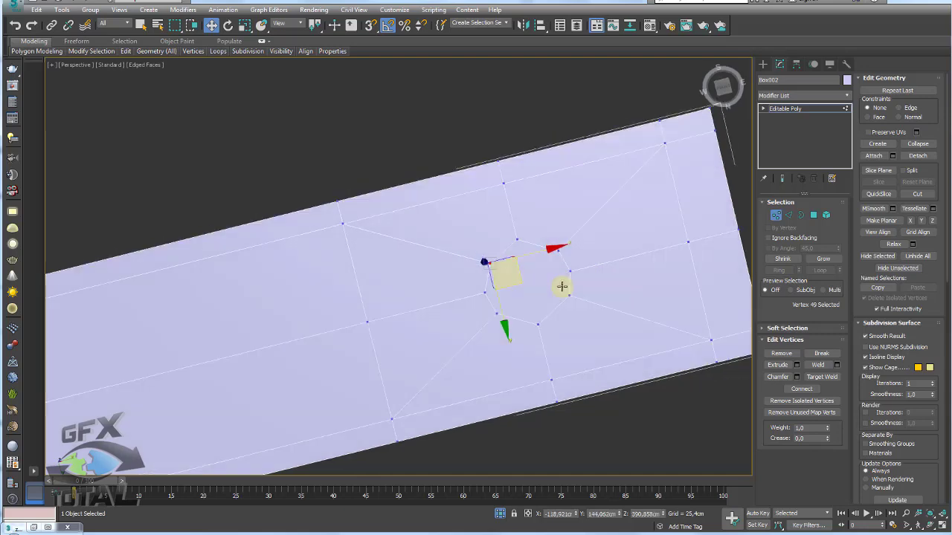
left_click_drag(584, 335, 502, 206)
scroll(502, 205, "down", 5)
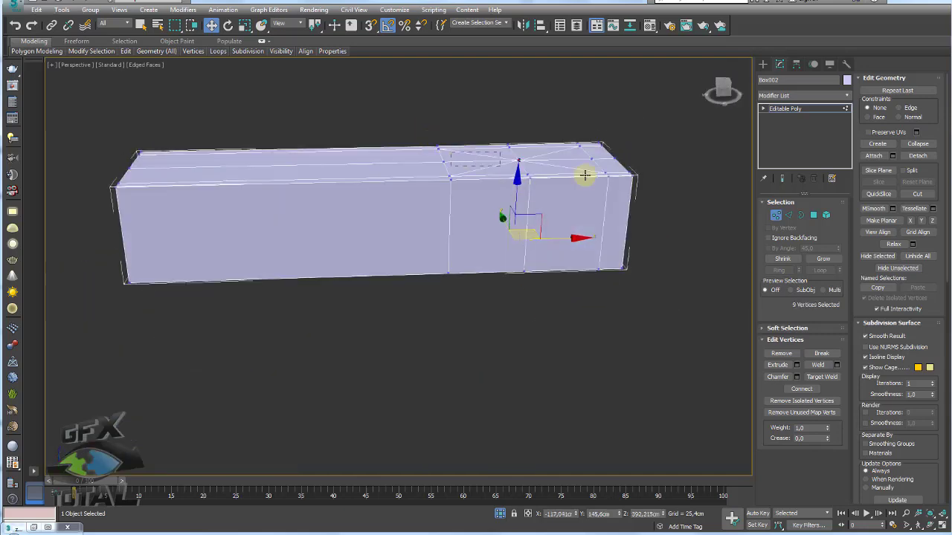
middle_click_drag(546, 315, 588, 102, "alt")
scroll(519, 262, "up", 5)
key("r")
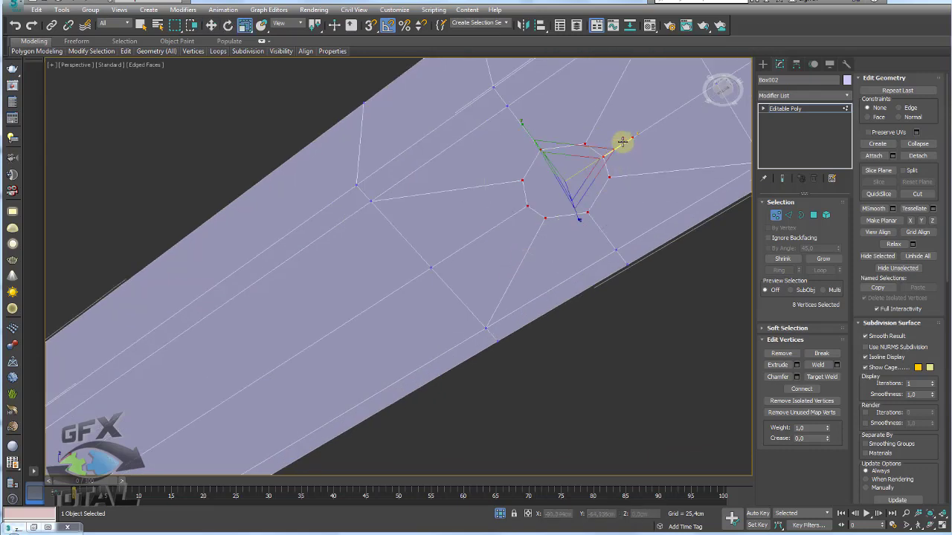
mouse_move(622, 142)
left_mouse_down()
mouse_move(562, 121)
mouse_move(638, 139)
left_mouse_up()
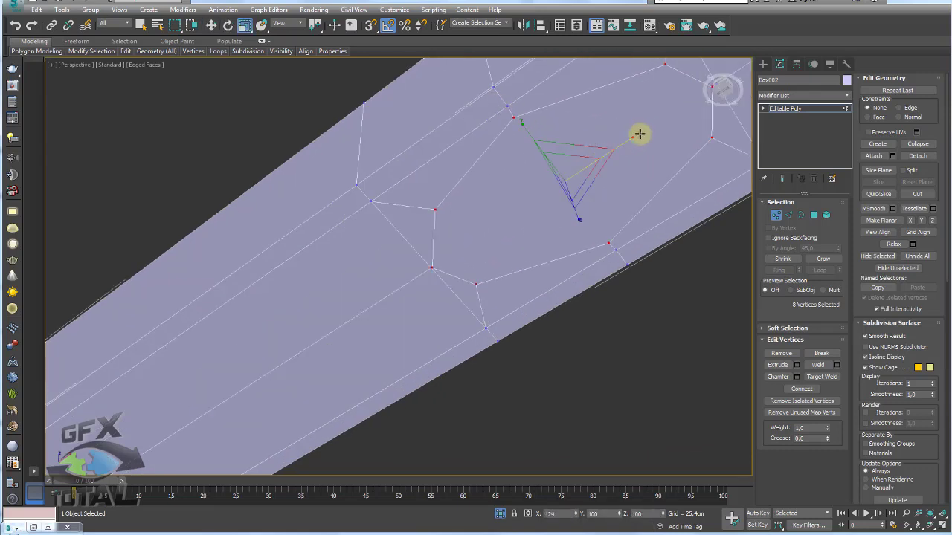
Delete the octagonal polygon to open a hole in the box's top.
scroll(649, 149, "down", 2)
mouse_move(649, 150)
middle_mouse_down("alt")
mouse_move(658, 191)
mouse_move(606, 185)
middle_mouse_up("alt")
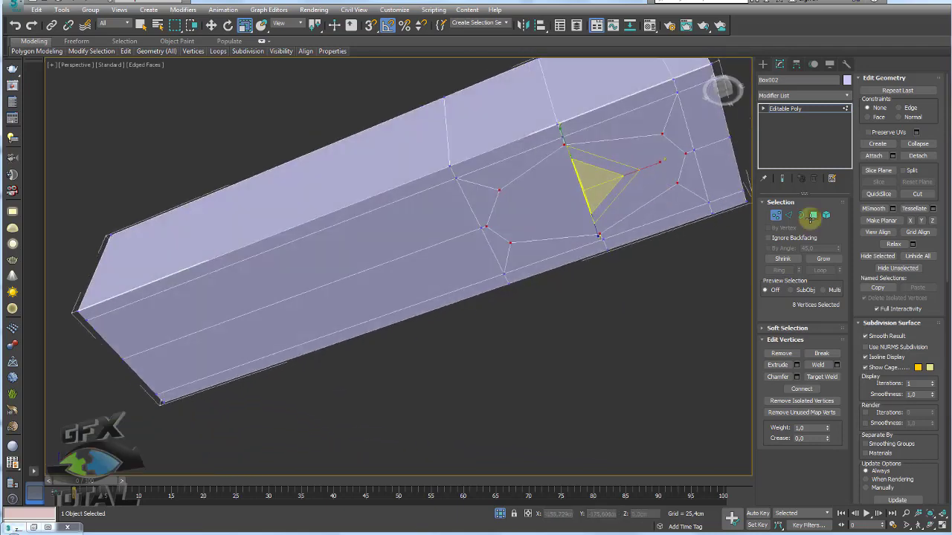
key("4")
left_click(605, 185)
key("Delete")
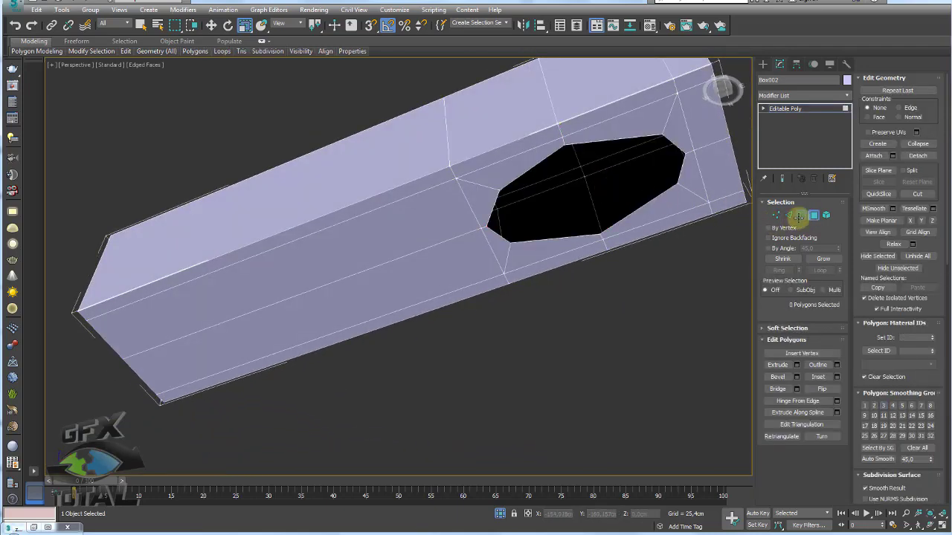
Extrude the hole's border outward into a new socket.
left_click(800, 215)
left_click(580, 145)
middle_click_drag(580, 145, 575, 156, "alt")
key("w")
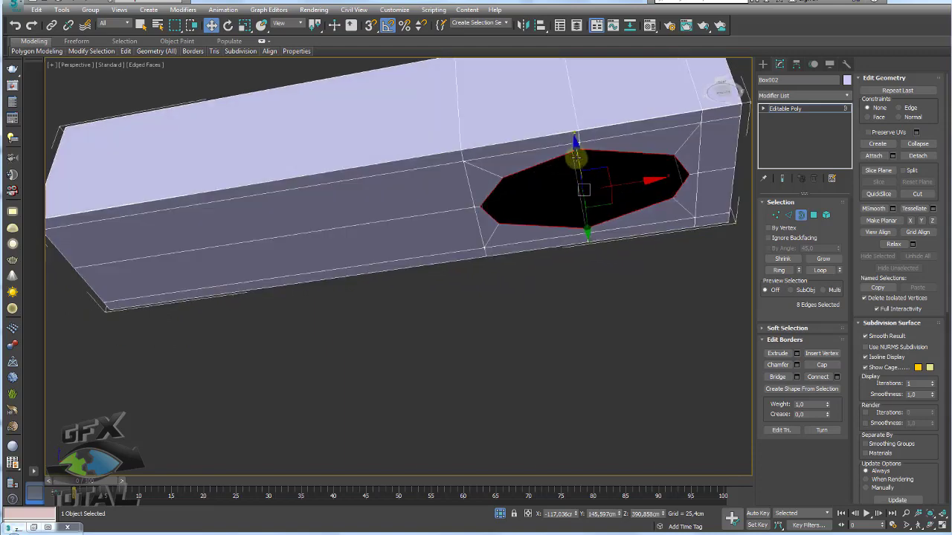
left_click_drag(576, 156, 578, 154, "shift")
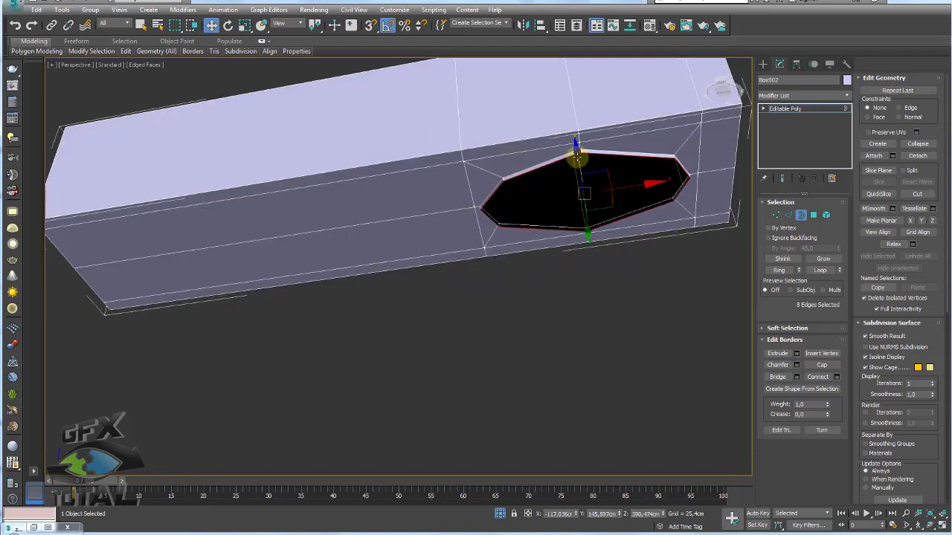
mouse_move(577, 157)
middle_mouse_down("alt")
mouse_move(580, 208)
mouse_move(605, 283)
mouse_move(580, 316)
mouse_move(563, 272)
middle_mouse_up("alt")
scroll(632, 298, "down", 5)
scroll(563, 290, "up", 5)
Scale the socket's rim down to taper it, then raise it to shorten the socket.
key("r")
left_click_drag(573, 329, 578, 365)
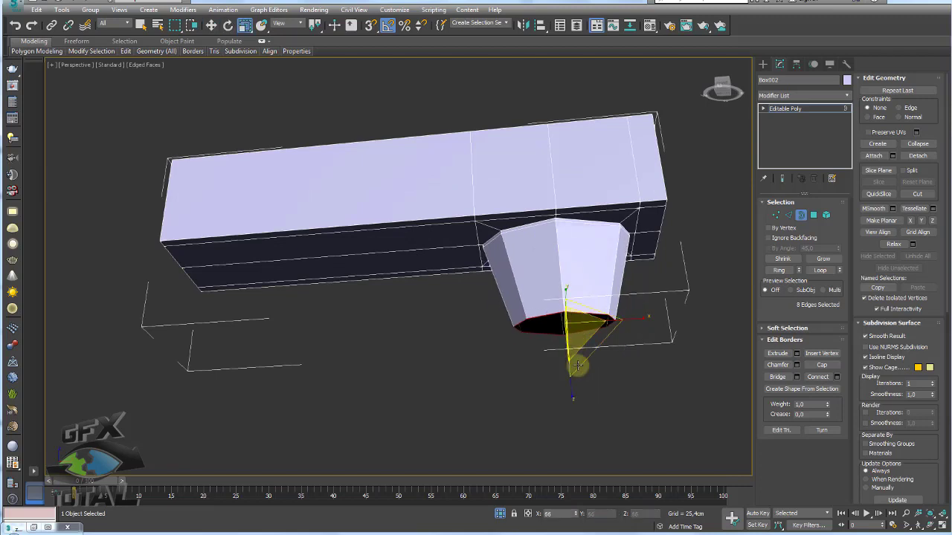
key("w")
mouse_move(569, 284)
left_mouse_down()
mouse_move(555, 237)
mouse_move(554, 244)
left_mouse_up()
scroll(557, 253, "down", 3)
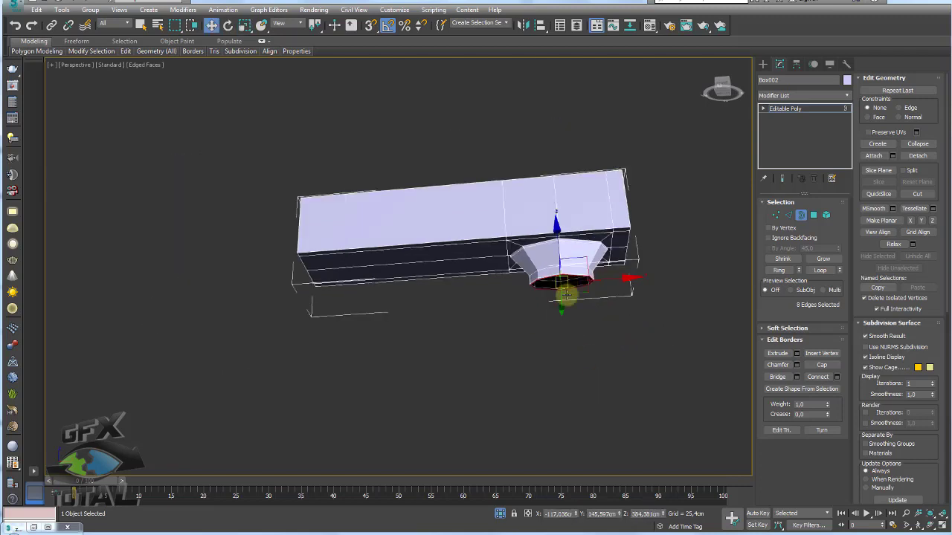
middle_click_drag(565, 293, 573, 323, "alt")
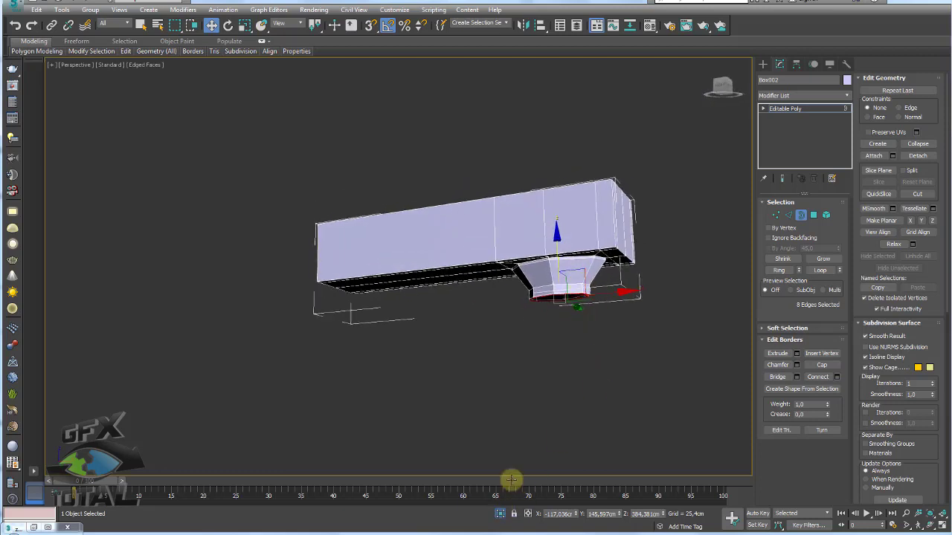
scroll(505, 305, "down", 5)
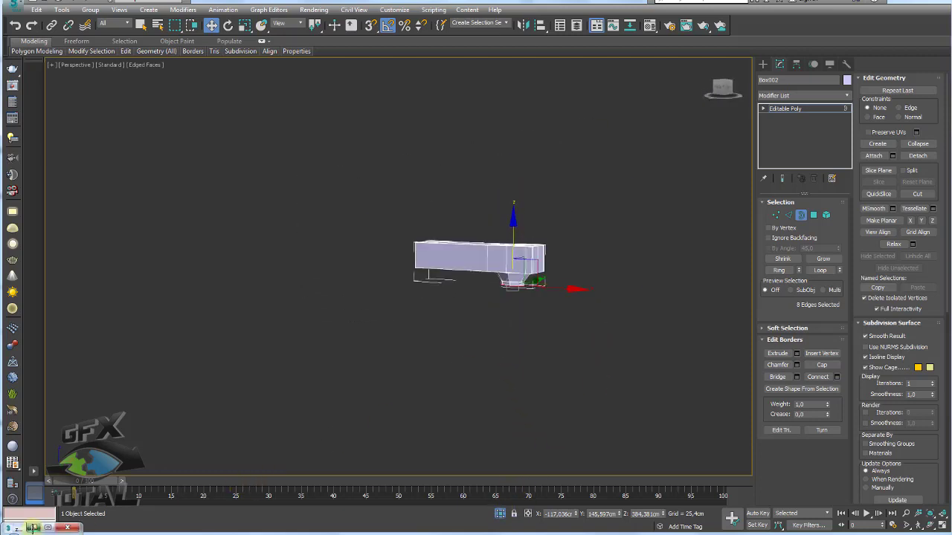
Show zoom.jpg zoomed to 4:1 on the handle's curved top and socket, with the annotation cleared.
left_click(32, 528)
scroll(293, 268, "up", 5)
scroll(350, 276, "down", 3)
scroll(343, 271, "down", 2)
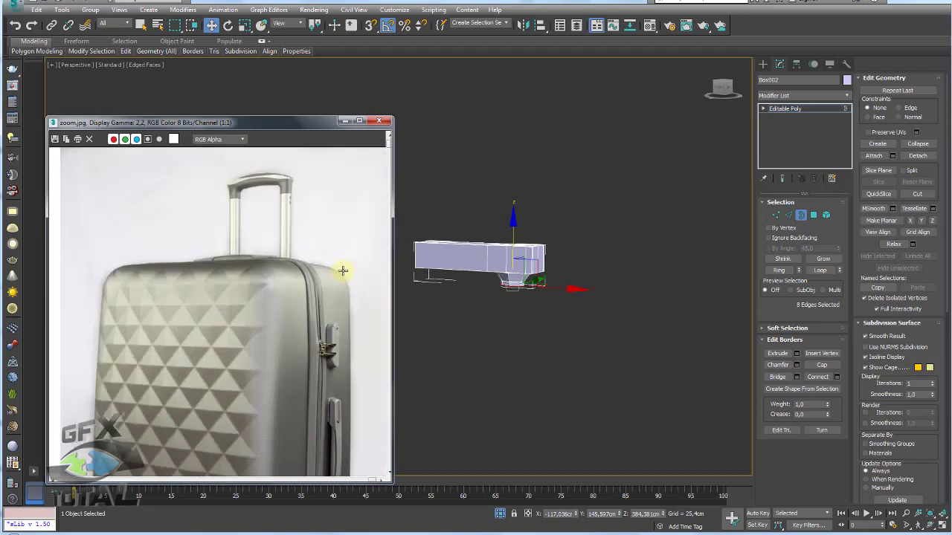
scroll(306, 280, "up", 2)
scroll(291, 328, "up", 2)
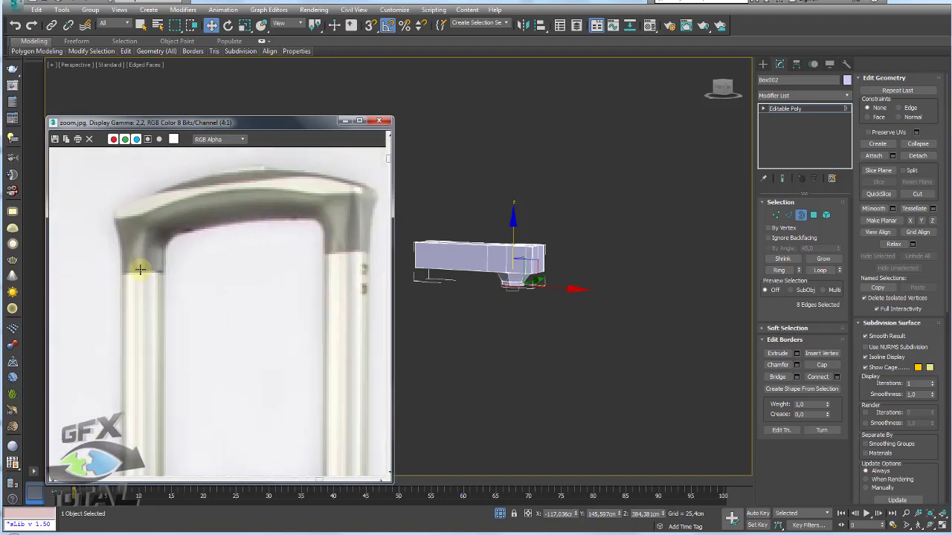
scroll(306, 324, "up", 2)
scroll(304, 297, "down", 2)
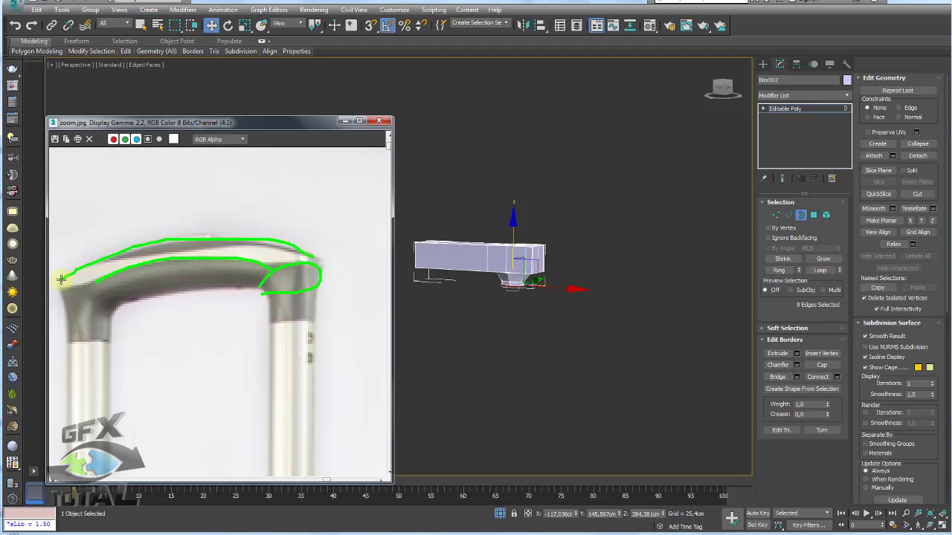
key("Escape")
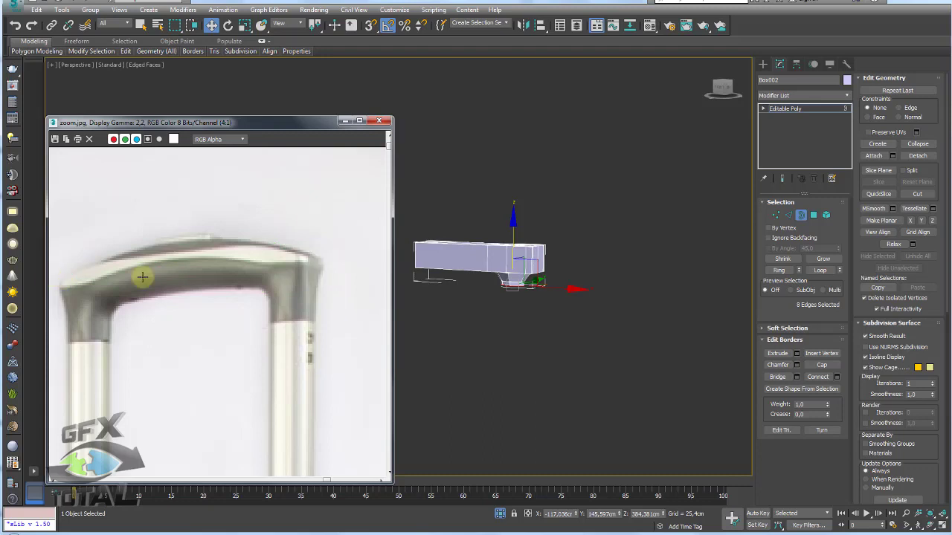
middle_click_drag(433, 288, 518, 298)
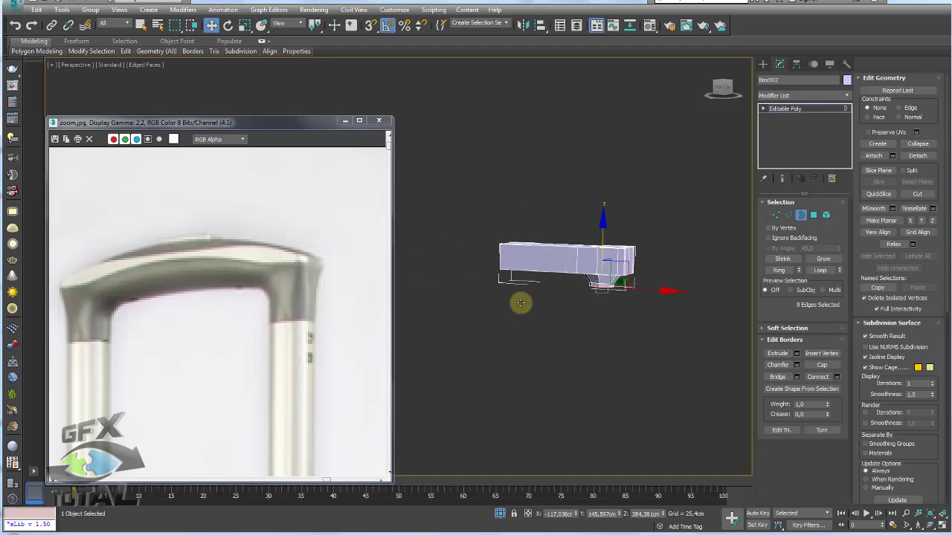
Reselect the bar and pick the socket's open border.
left_click(780, 110)
scroll(609, 251, "up", 1)
scroll(648, 248, "up", 2)
scroll(650, 259, "up", 2)
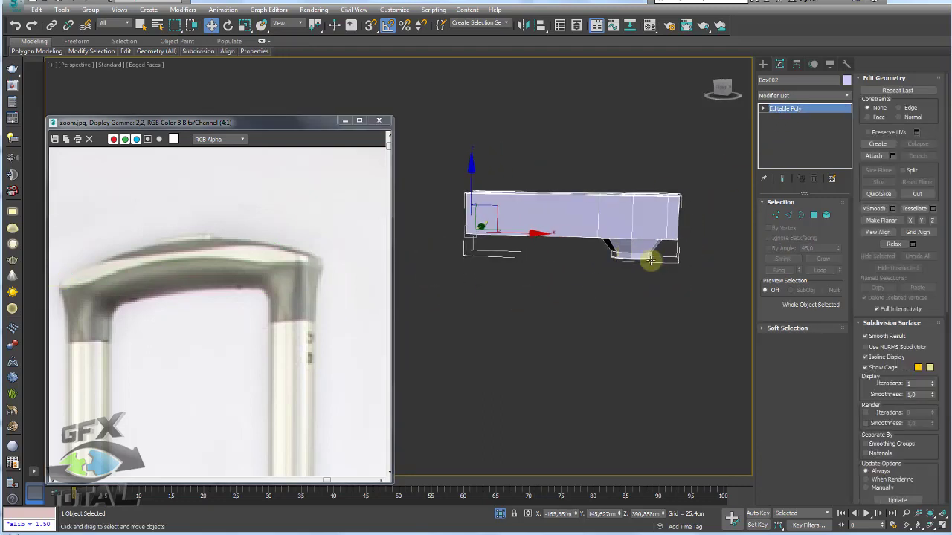
mouse_move(650, 260)
middle_mouse_down("alt")
mouse_move(639, 245)
mouse_move(654, 237)
middle_mouse_up("alt")
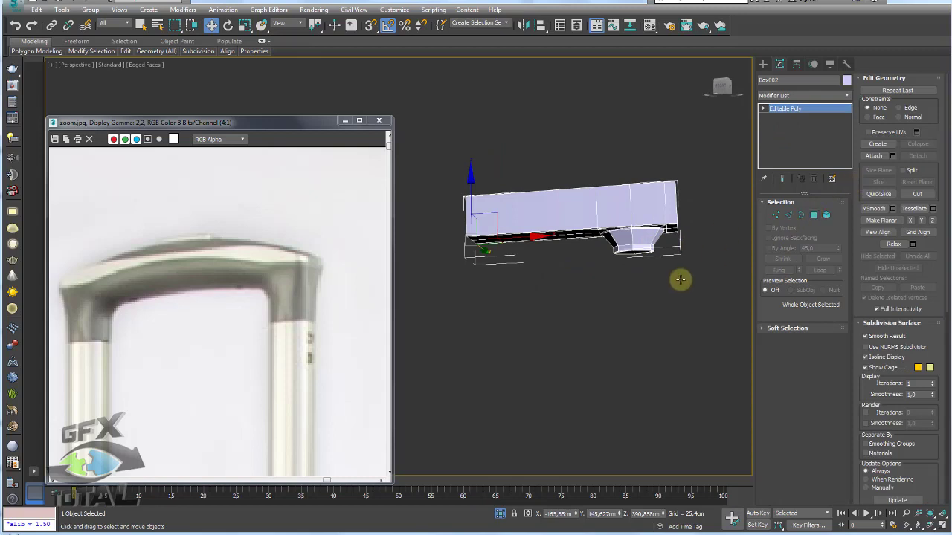
left_click(649, 269)
left_click(660, 243)
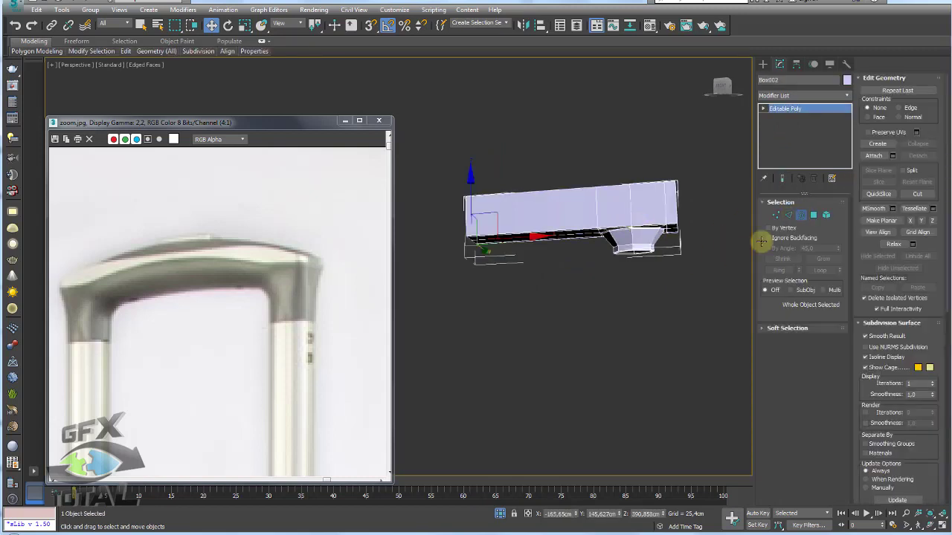
left_click(800, 216)
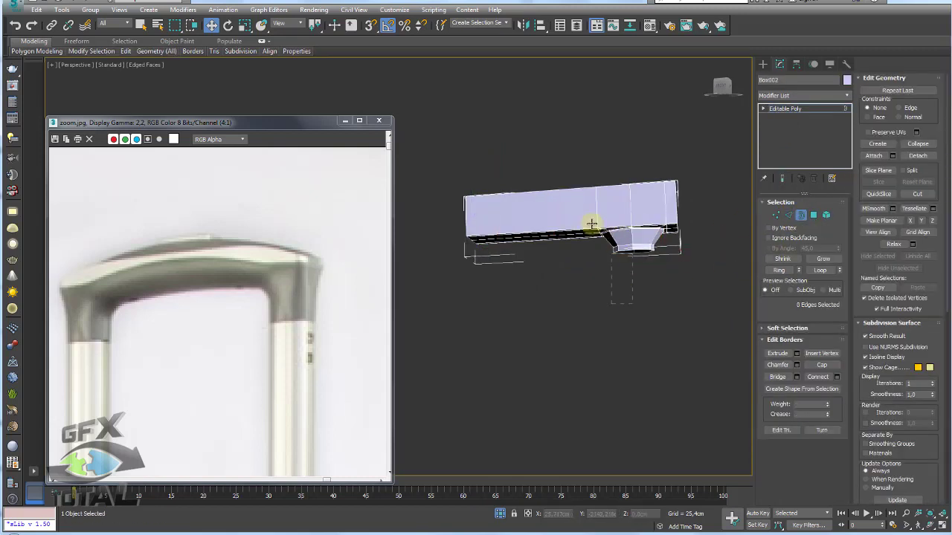
left_click(639, 246)
left_click(800, 215)
Delete the eight socket polygons and return to the Editable Poly top level.
left_click(813, 215)
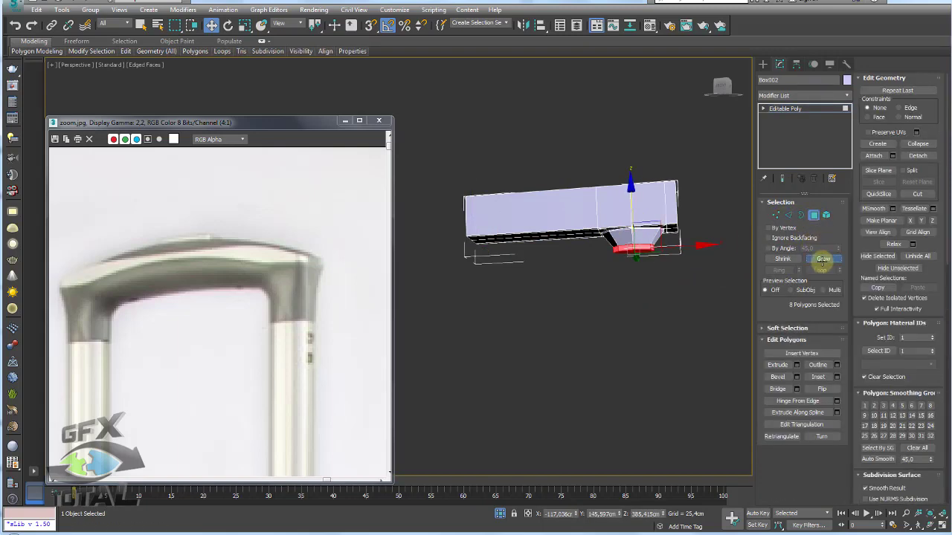
scroll(679, 265, "up", 4)
scroll(542, 206, "up", 5)
key("Delete")
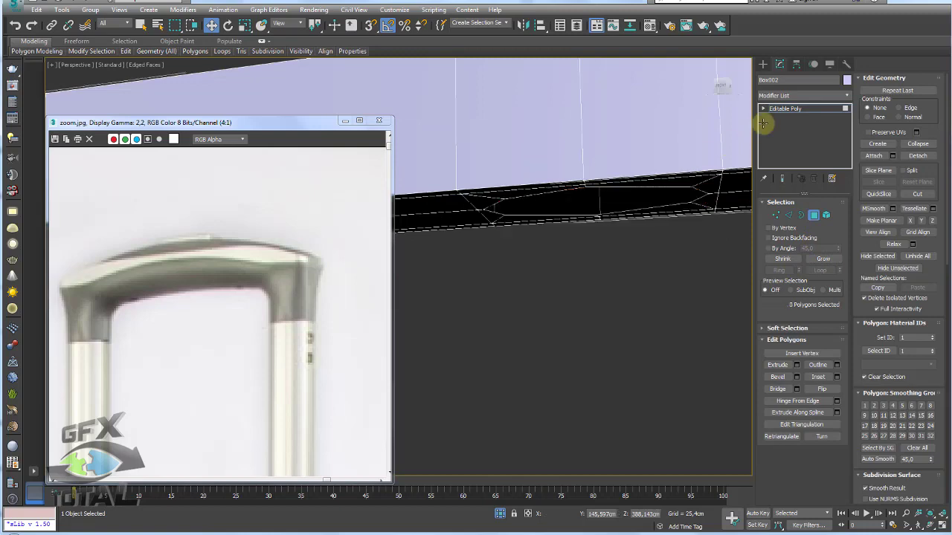
left_click(799, 109)
scroll(632, 191, "down", 6)
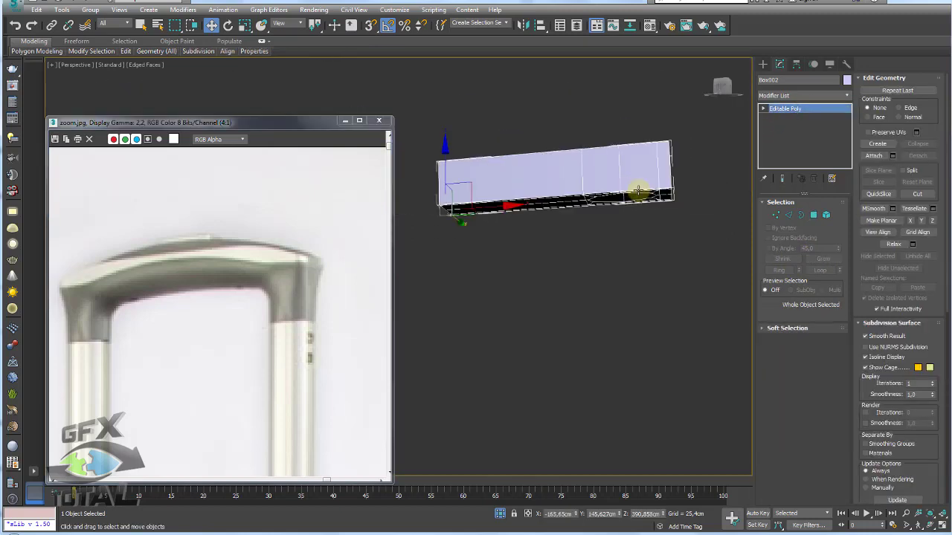
left_click(845, 96)
Add a Bend modifier to Box002 with a 17° angle about the X axis.
scroll(843, 141, "down", 3)
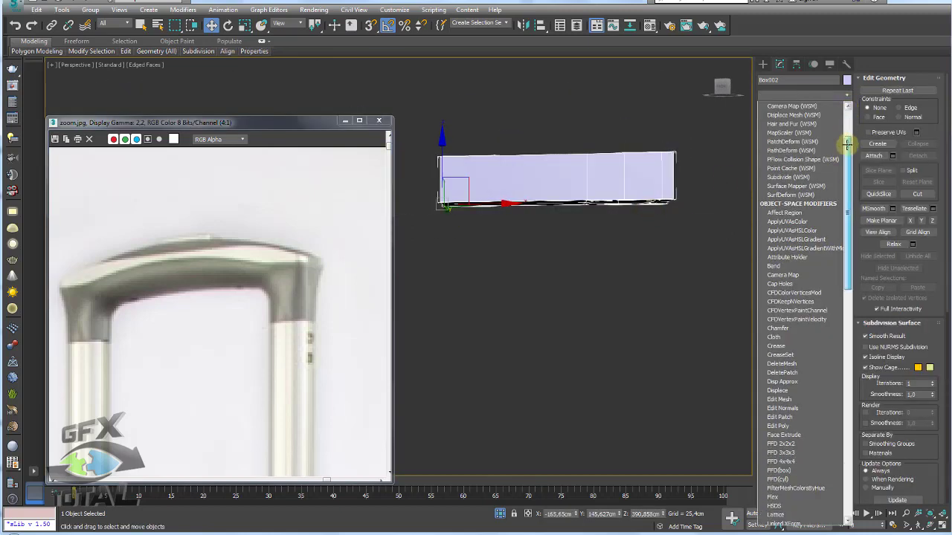
left_click(826, 249)
scroll(644, 252, "down", 3)
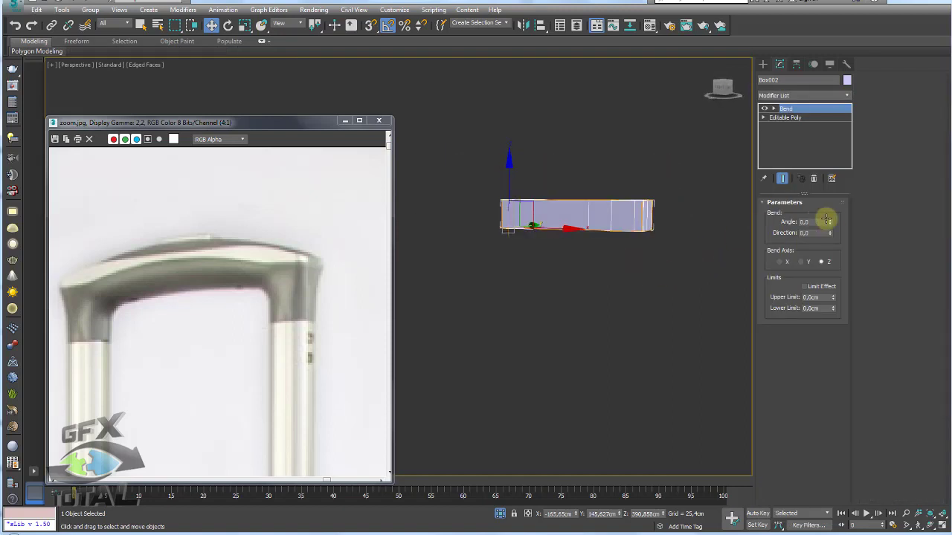
left_click_drag(828, 216, 818, 206)
left_click(801, 261)
left_click(779, 262)
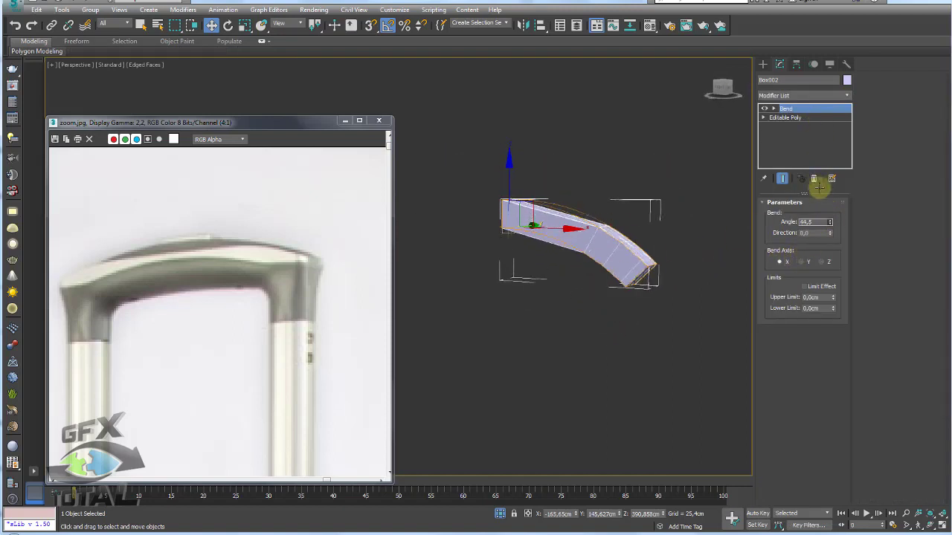
middle_click_drag(576, 223, 585, 228, "alt")
Below the Bend, select the bar's lengthwise edge ring and Connect it to add cross loops.
left_click(784, 118)
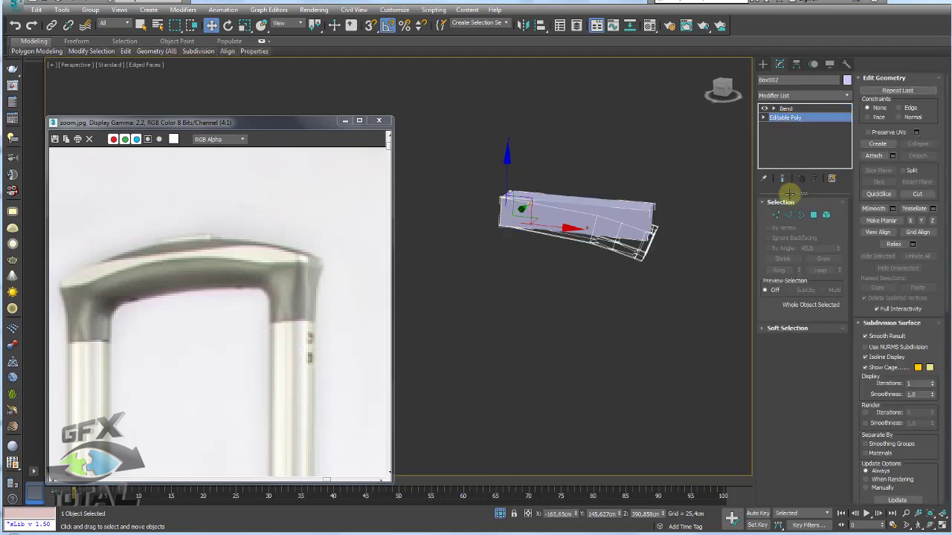
left_click(788, 215)
left_click_drag(568, 270, 607, 160)
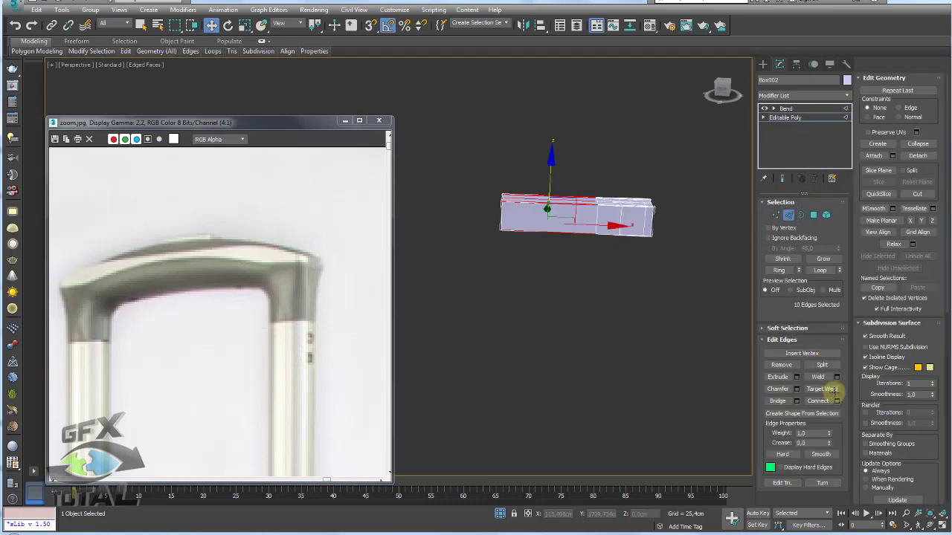
left_click(835, 401)
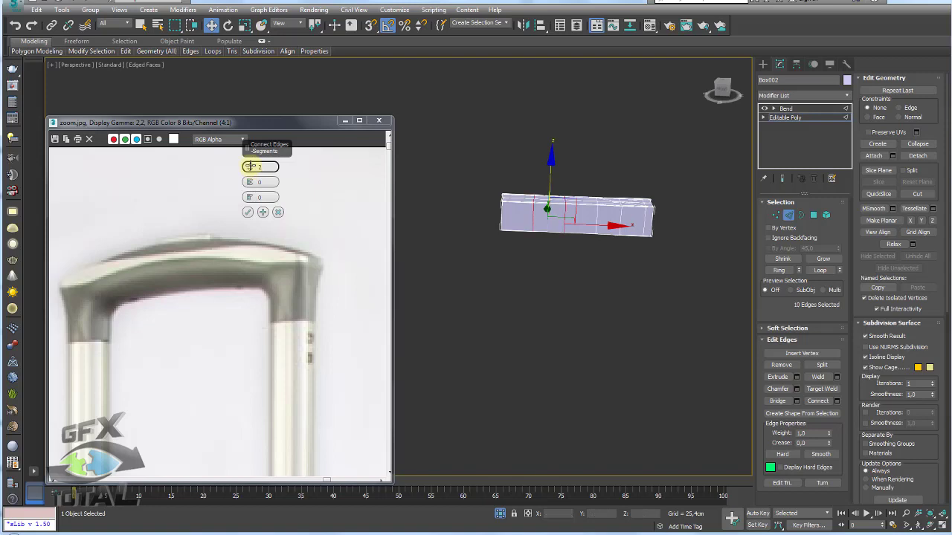
left_click(252, 214)
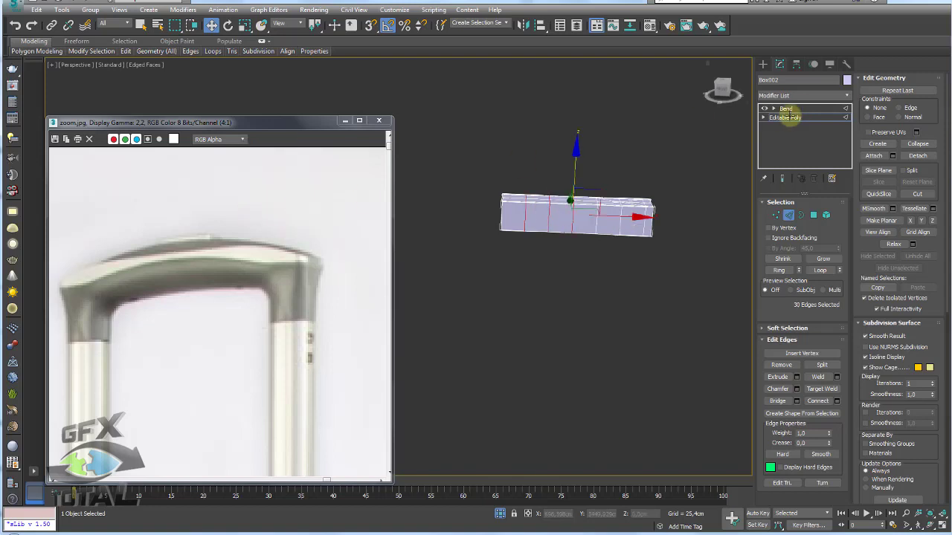
left_click(785, 109)
middle_click_drag(671, 193, 692, 186, "alt")
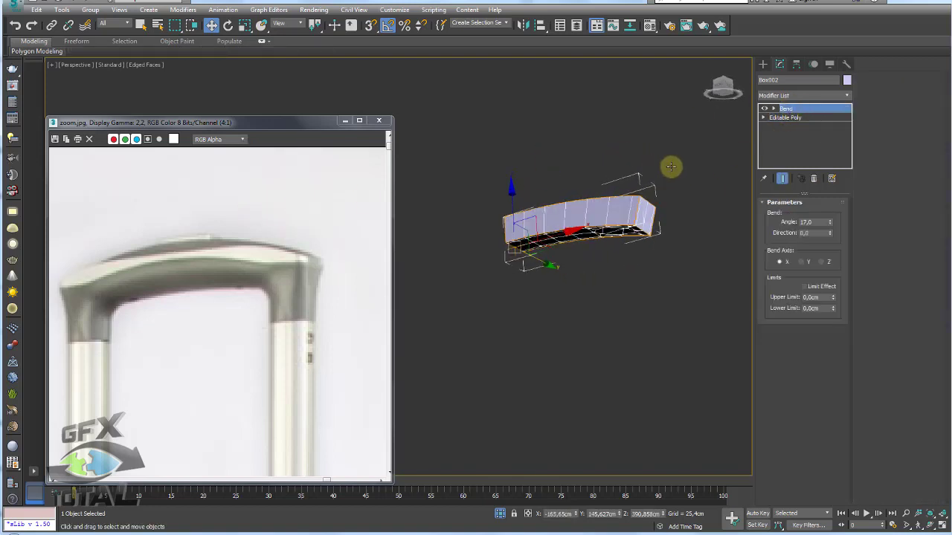
scroll(644, 238, "up", 2)
mouse_move(643, 239)
middle_mouse_down("alt")
mouse_move(588, 238)
mouse_move(628, 242)
mouse_move(626, 209)
mouse_move(702, 211)
middle_mouse_up("alt")
Collapse the bend into Editable Poly and frame the bar's right end in Front view.
right_click(627, 209)
key("1")
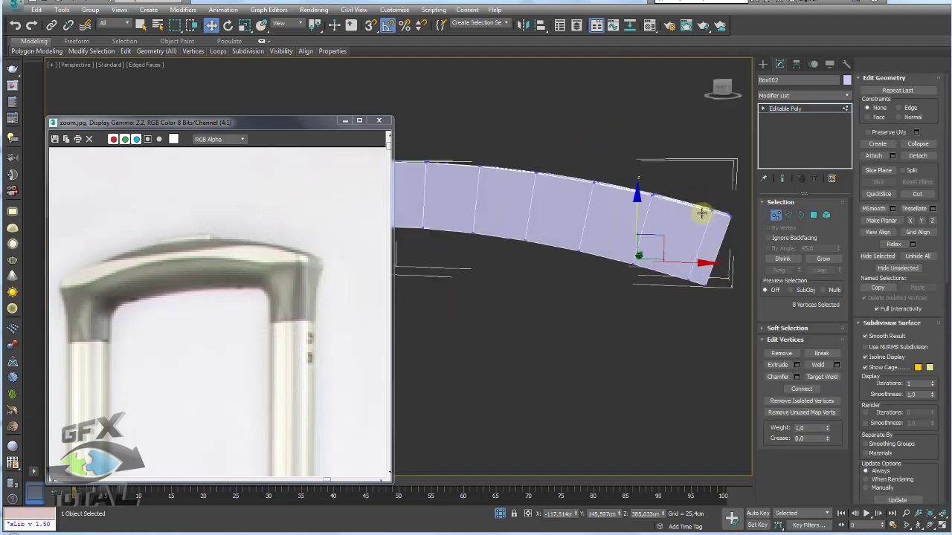
key("f")
scroll(638, 185, "up", 2)
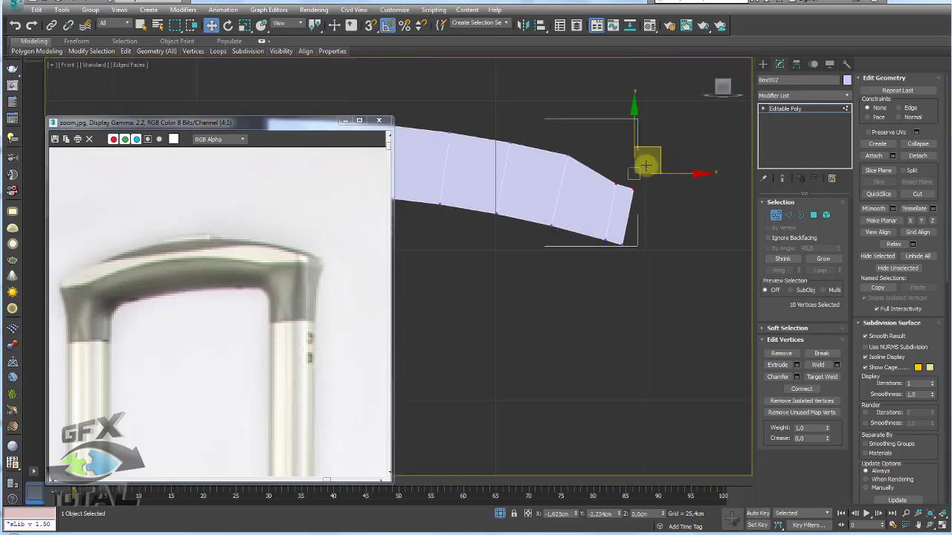
middle_click_drag(645, 232, 673, 213)
scroll(674, 213, "down", 3)
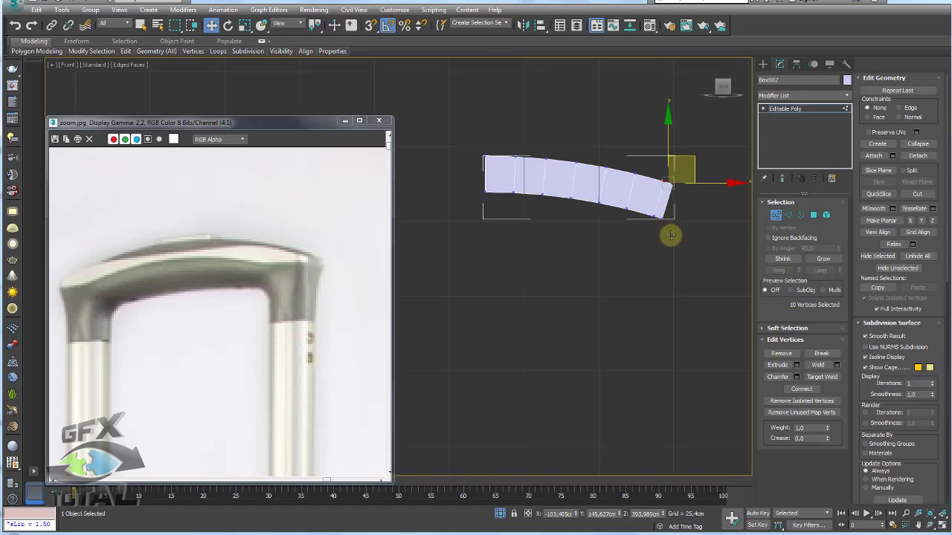
scroll(627, 207, "up", 3)
Region-select the right-end vertices and move/rotate them into a tapered, downward-sloping tip.
mouse_move(590, 197)
left_mouse_down()
mouse_move(626, 207)
mouse_move(691, 153)
left_mouse_up()
key("e")
key("w")
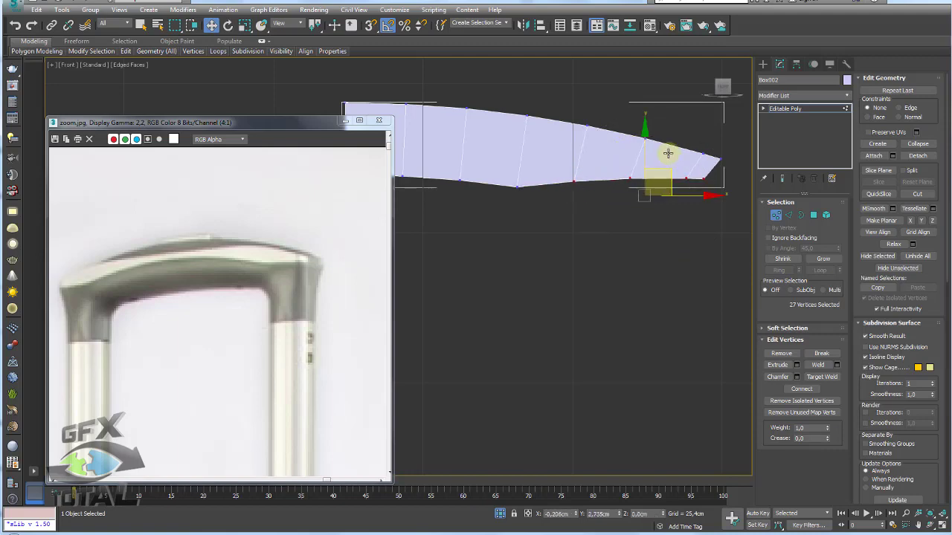
mouse_move(661, 173)
middle_mouse_down("alt")
mouse_move(662, 145)
mouse_move(756, 216)
middle_mouse_up("alt")
Shift-drag the underside hole's border downward into a short octagonal socket, then select a tip vertex.
left_click(800, 215)
left_click(643, 158)
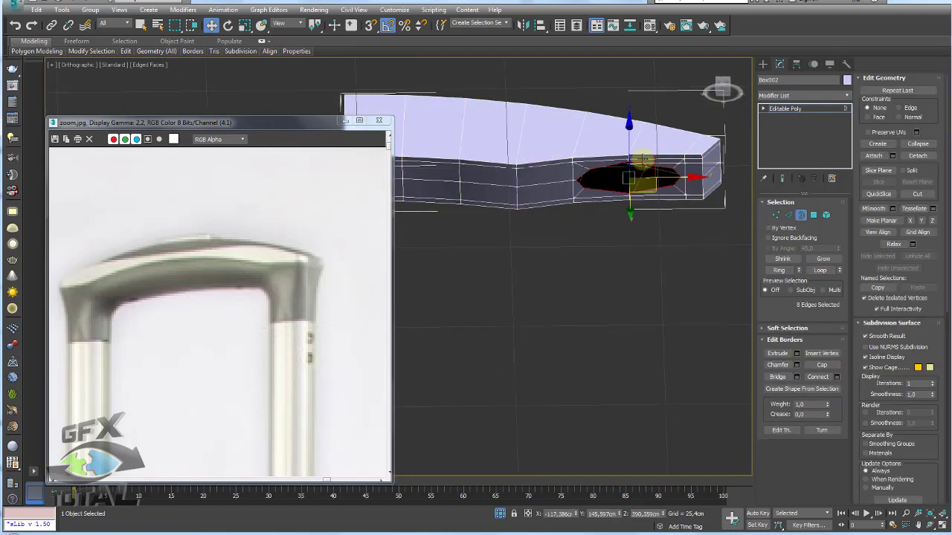
left_click_drag(651, 154, 654, 167)
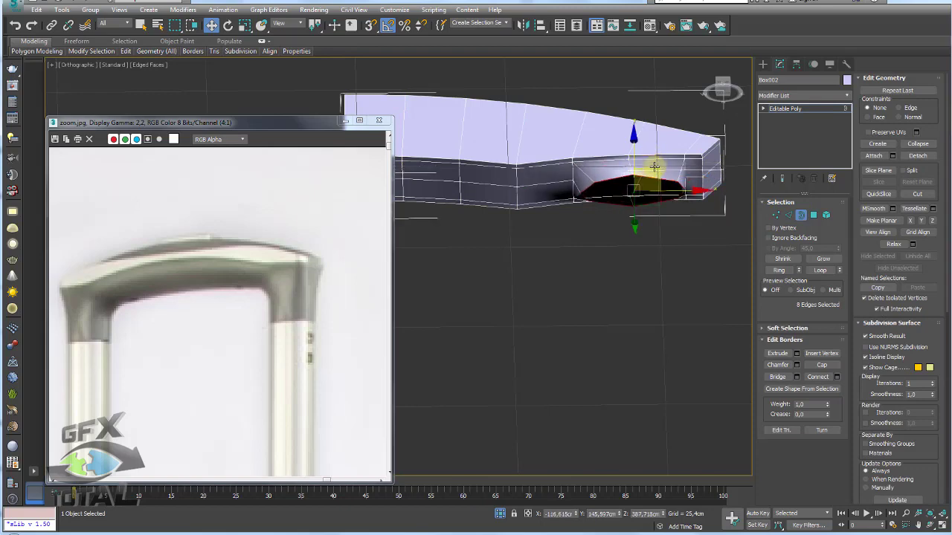
mouse_move(658, 172)
middle_mouse_down("alt")
mouse_move(636, 212)
mouse_move(602, 236)
mouse_move(563, 227)
middle_mouse_up("alt")
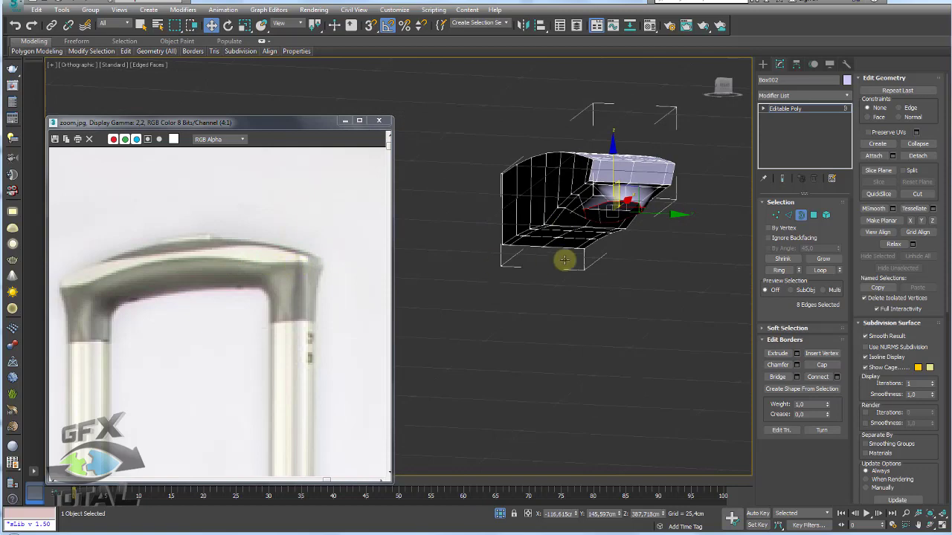
mouse_move(564, 260)
middle_mouse_down("alt")
mouse_move(640, 257)
mouse_move(620, 187)
middle_mouse_up("alt")
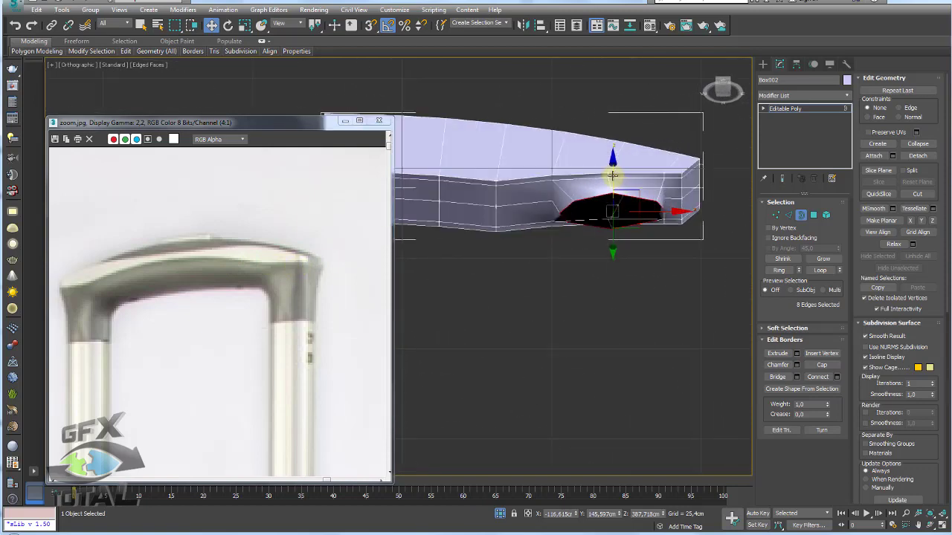
left_click_drag(612, 175, 612, 193, "shift")
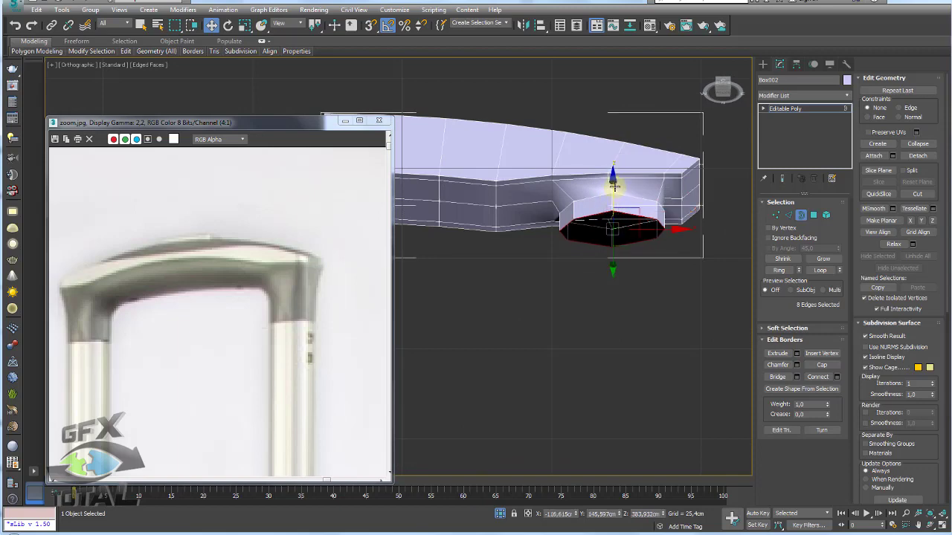
mouse_move(652, 211)
middle_mouse_down("alt")
mouse_move(659, 223)
mouse_move(685, 209)
mouse_move(620, 202)
mouse_move(630, 187)
mouse_move(660, 192)
mouse_move(631, 213)
mouse_move(676, 145)
mouse_move(676, 192)
middle_mouse_up("alt")
left_click(782, 215)
left_click(607, 199)
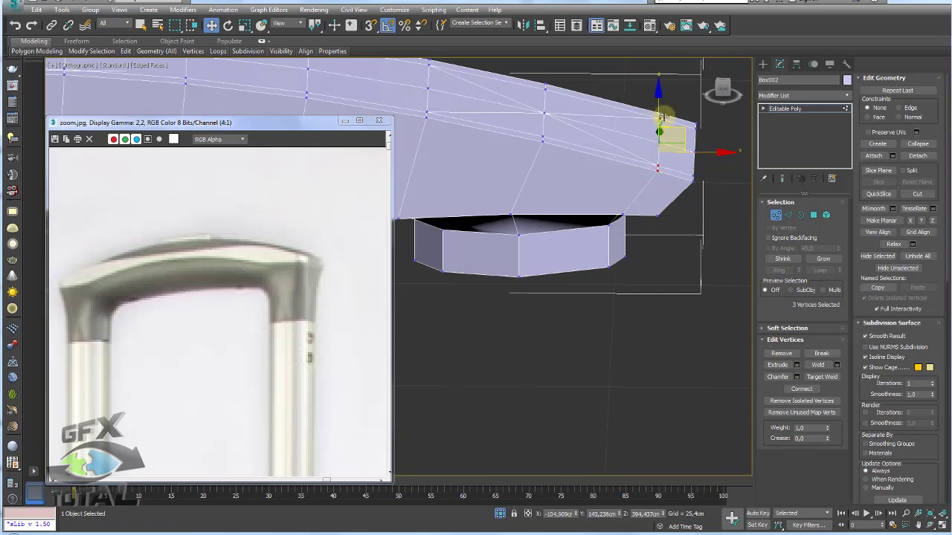
Move the tip vertices to reshape the top edge and gather more handle-end vertices.
left_click_drag(672, 132, 650, 106)
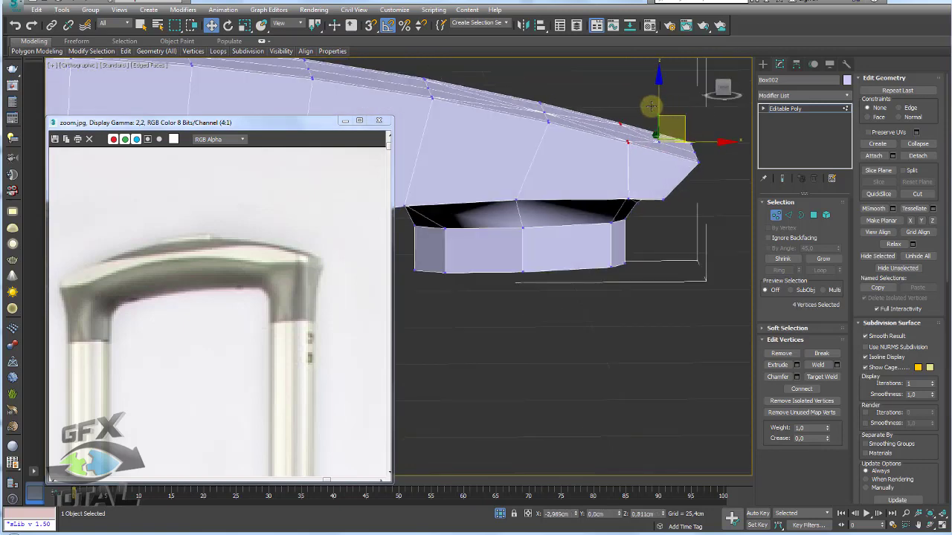
mouse_move(651, 106)
middle_mouse_down("alt")
mouse_move(693, 151)
mouse_move(720, 153)
mouse_move(704, 159)
middle_mouse_up("alt")
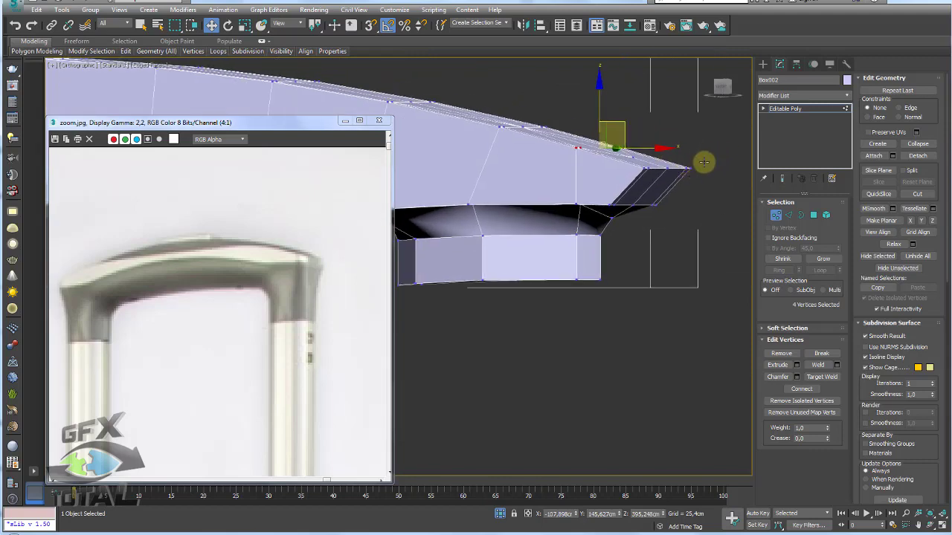
left_click_drag(704, 159, 641, 175, "alt")
left_click(641, 169, "ctrl")
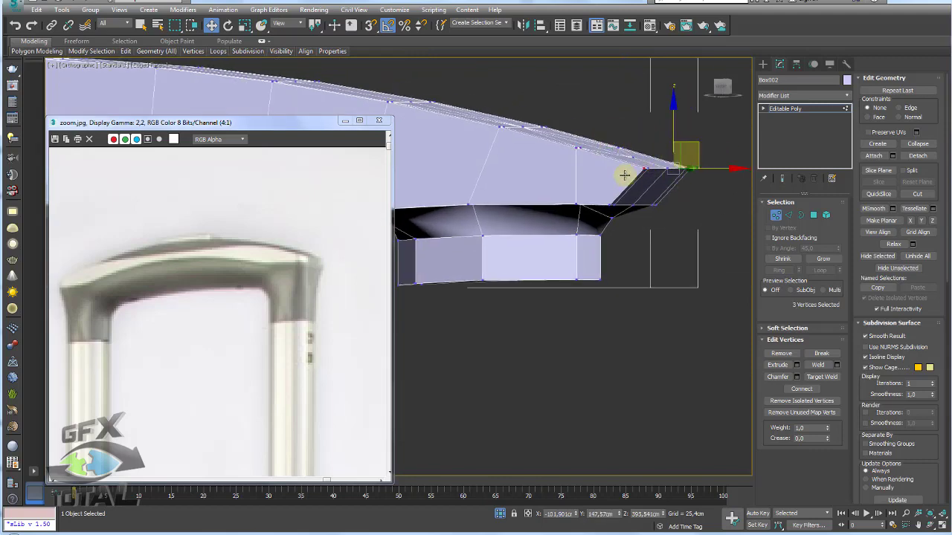
mouse_move(624, 174)
middle_mouse_down("alt")
mouse_move(656, 193)
mouse_move(680, 159)
middle_mouse_up("alt")
left_click(658, 188, "ctrl")
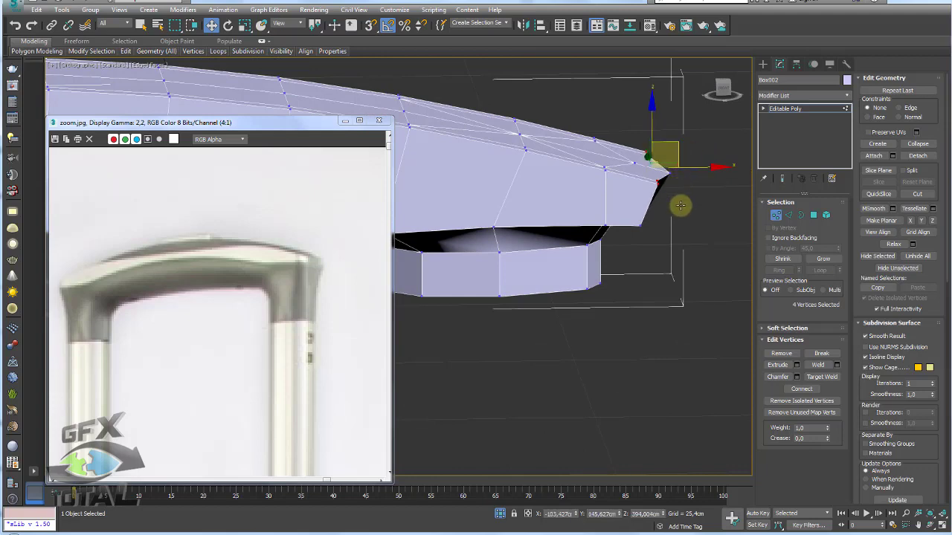
middle_click_drag(679, 206, 650, 202, "alt")
left_click(657, 197)
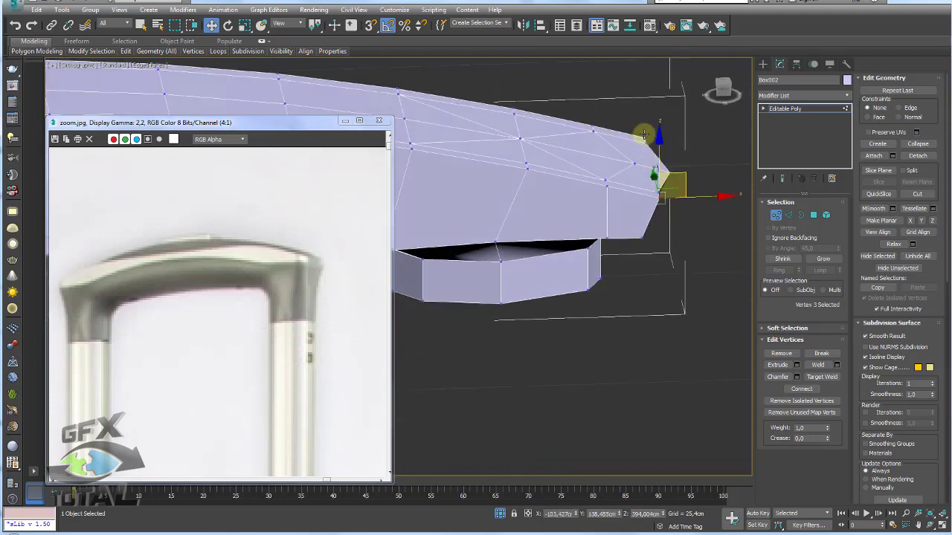
left_click(643, 136, "ctrl")
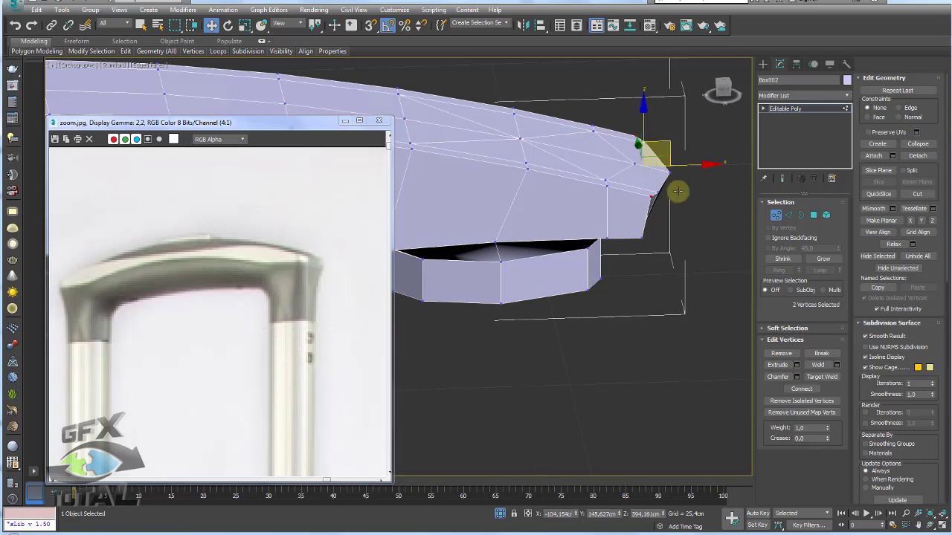
Refine the selection to two end vertices above the socket, then exit vertex editing.
mouse_move(644, 136)
middle_mouse_down("alt")
mouse_move(633, 168)
mouse_move(671, 211)
middle_mouse_up("alt")
left_click(666, 217)
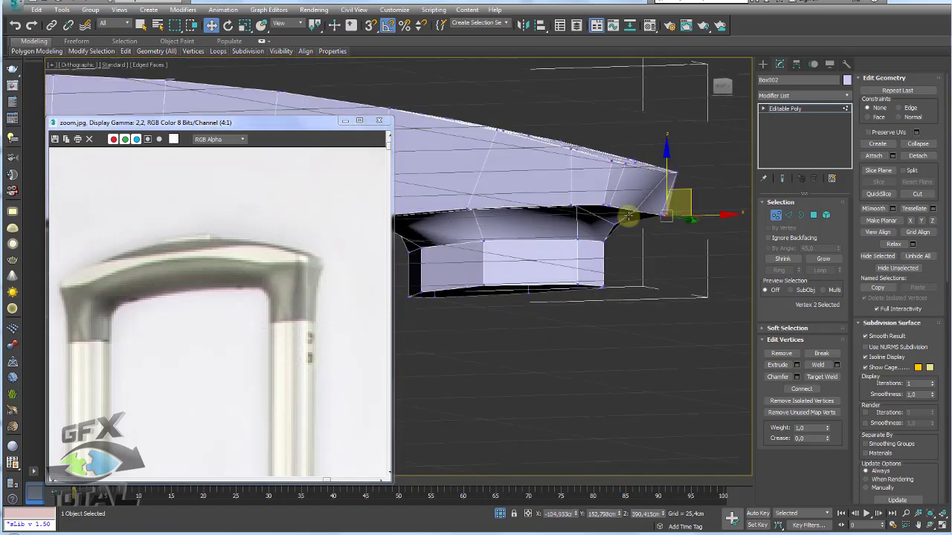
left_click(600, 208, "ctrl")
middle_click_drag(599, 208, 654, 188, "alt")
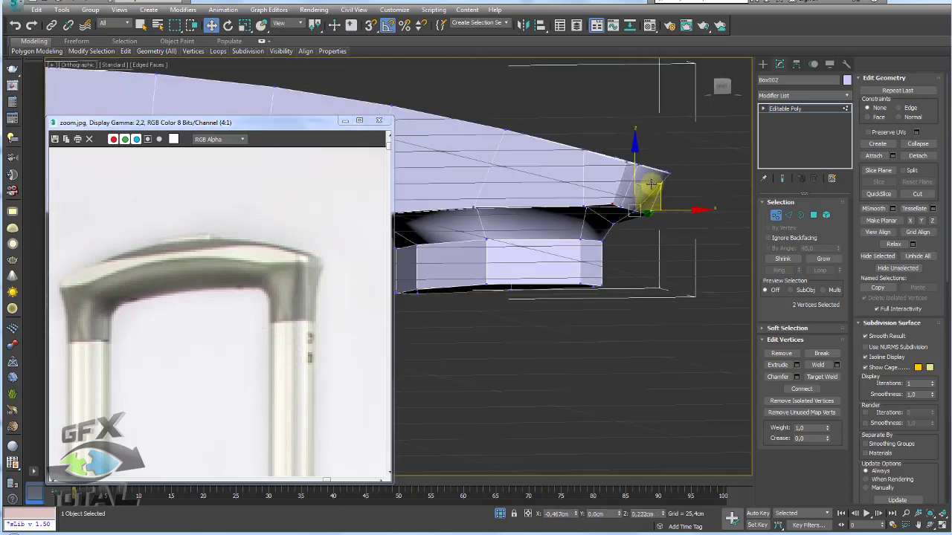
left_click(623, 208)
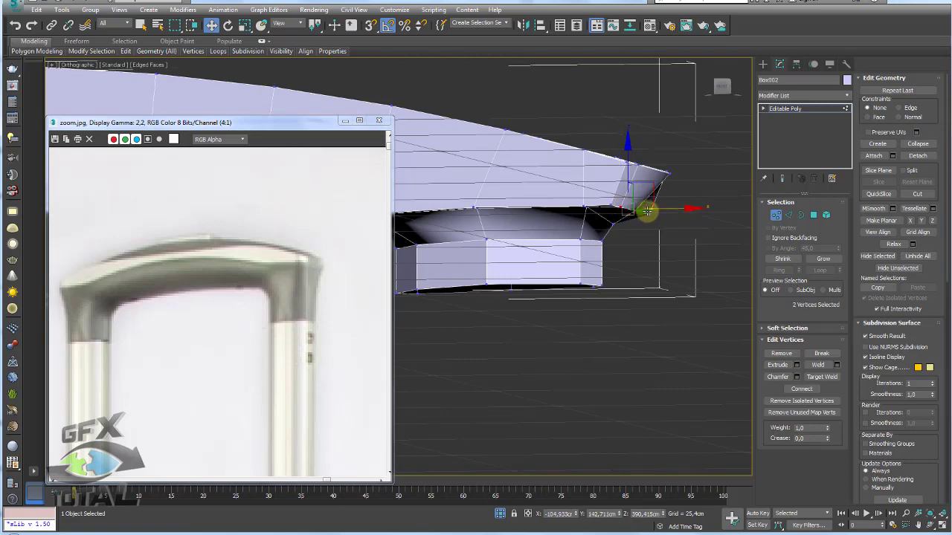
left_click(646, 215, "ctrl")
middle_click_drag(654, 221, 662, 229, "alt")
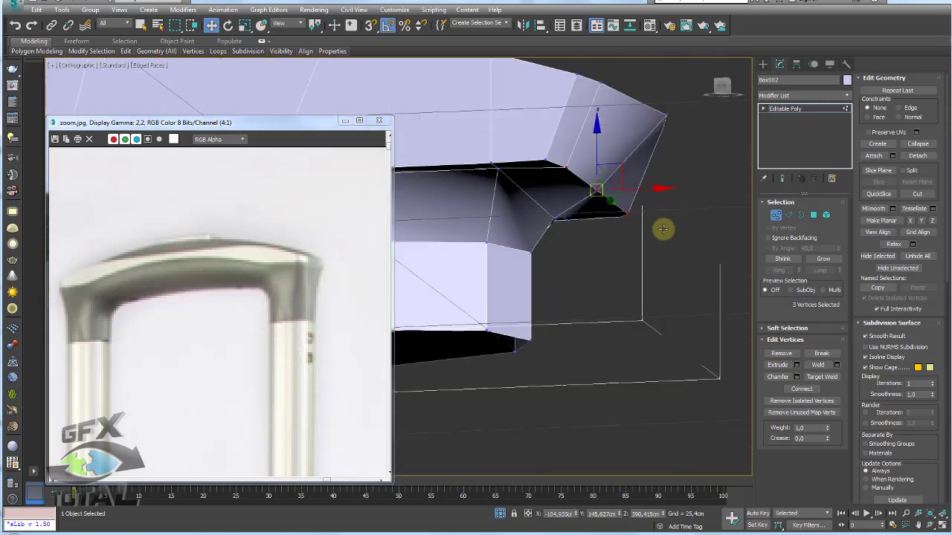
left_click(566, 168, "alt")
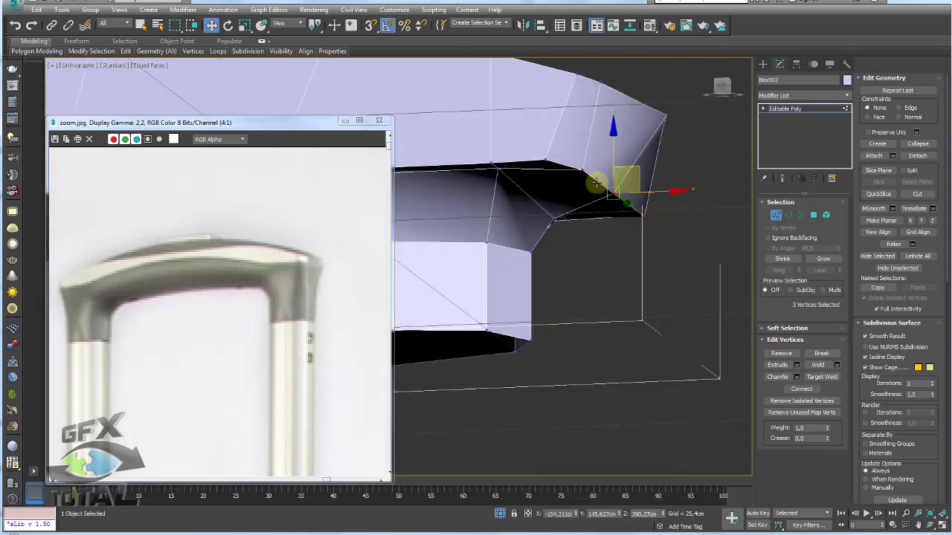
middle_click_drag(643, 188, 811, 97, "alt")
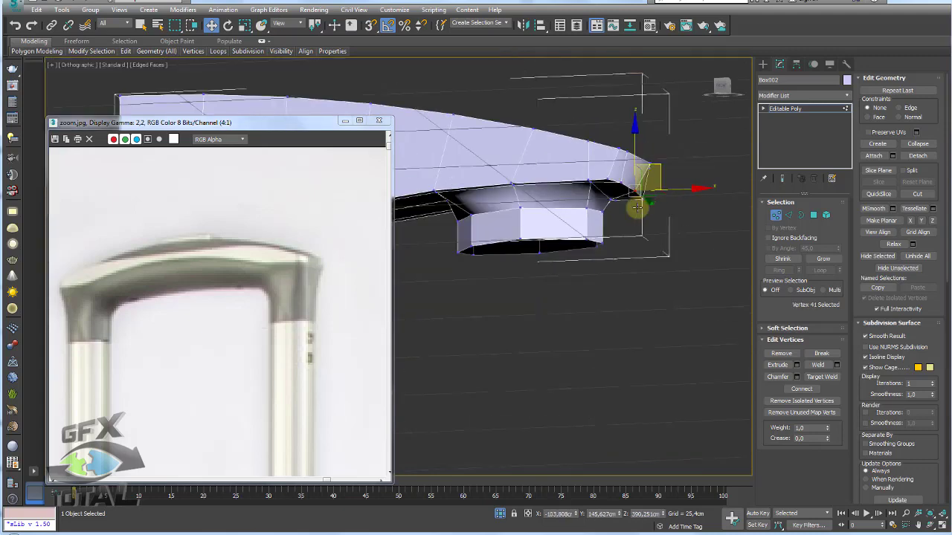
left_click(795, 109)
Add a TurboSmooth modifier to round the whole handle.
key("ctrl+t")
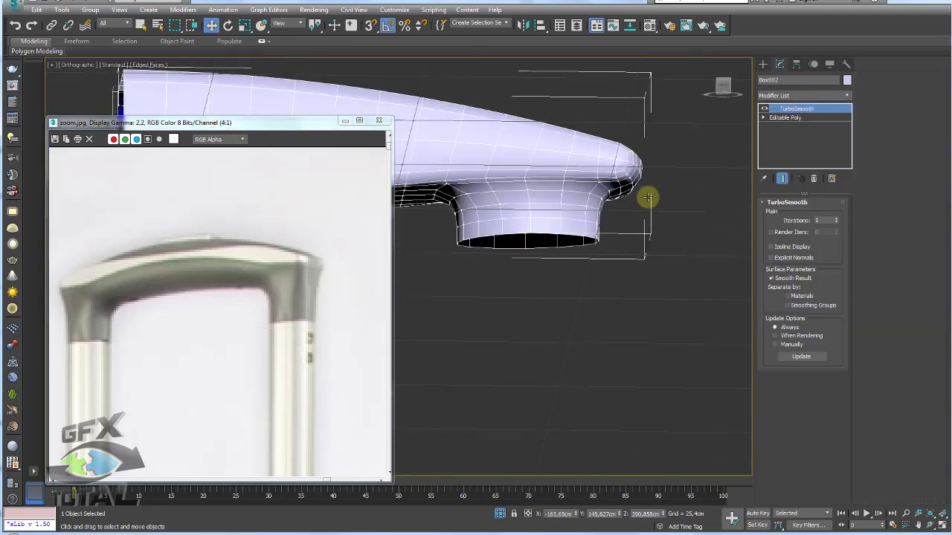
middle_click_drag(543, 243, 575, 273)
mouse_move(573, 294)
middle_mouse_down("alt")
mouse_move(635, 275)
mouse_move(671, 249)
mouse_move(628, 257)
mouse_move(633, 250)
mouse_move(558, 191)
mouse_move(580, 171)
middle_mouse_up("alt")
On the base Editable Poly, select three lengthwise edge loops, clear them, and zoom onto the socket junction.
left_click(794, 118)
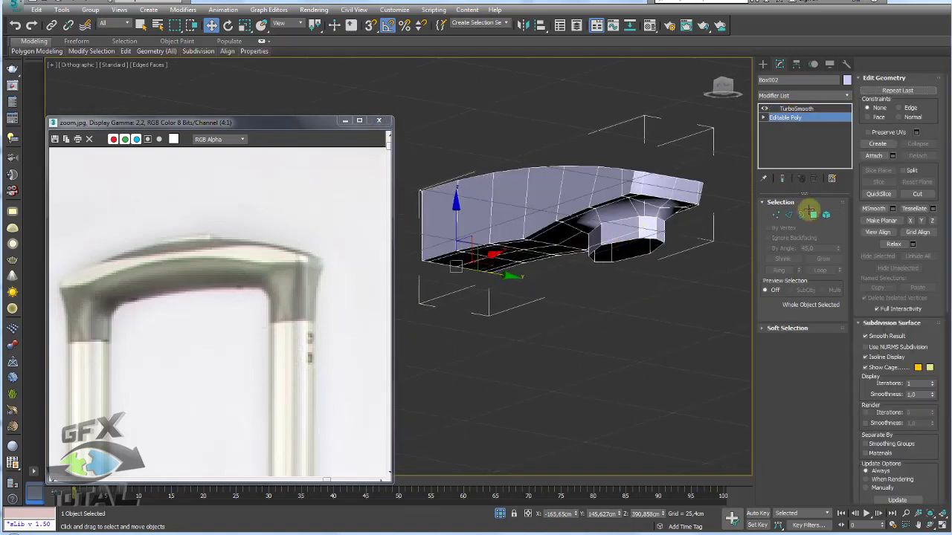
left_click(792, 213)
mouse_move(516, 214)
middle_mouse_down("alt")
mouse_move(588, 201)
mouse_move(619, 224)
middle_mouse_up("alt")
double_click(585, 214)
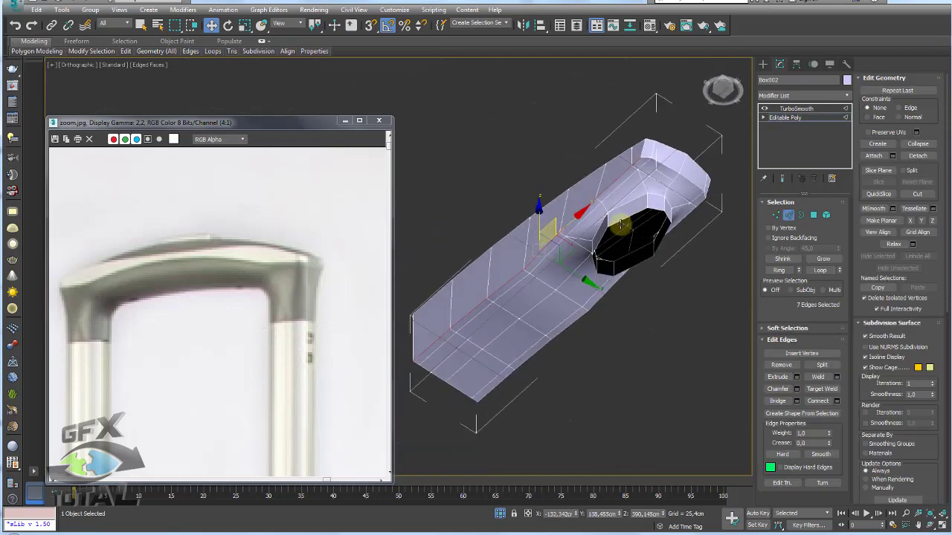
scroll(642, 164, "up", 3)
double_click(654, 153, "ctrl")
scroll(654, 153, "down", 3)
middle_click_drag(689, 208, 702, 210, "alt")
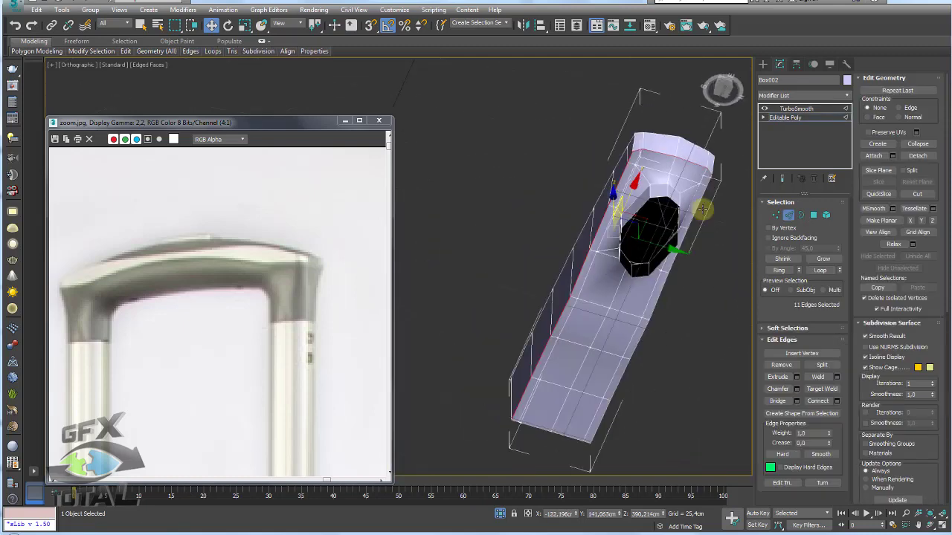
double_click(697, 205, "ctrl")
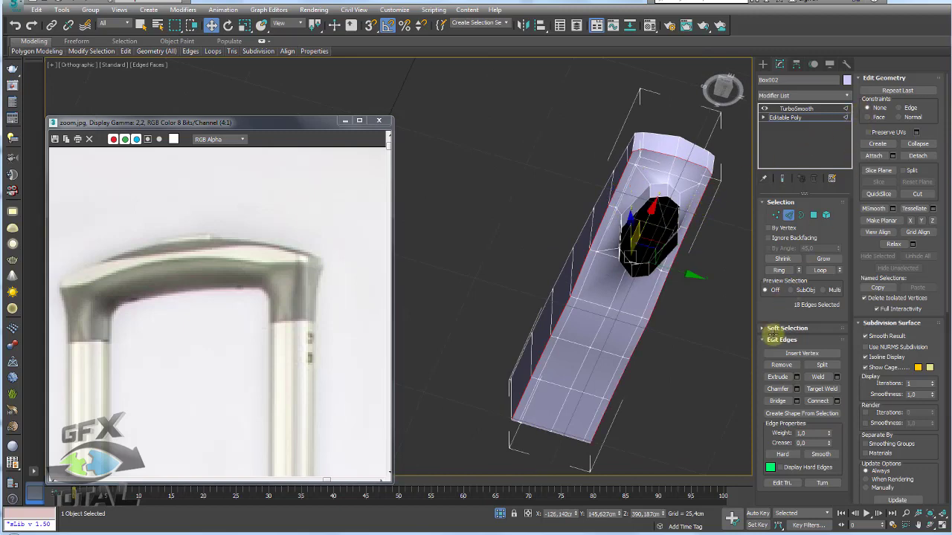
left_click(718, 320)
mouse_move(665, 270)
middle_mouse_down("alt")
mouse_move(691, 314)
mouse_move(666, 247)
mouse_move(654, 298)
mouse_move(644, 282)
middle_mouse_up("alt")
scroll(666, 248, "up", 2)
Select pairs of vertices on the handle's flared end above the socket.
scroll(643, 320, "up", 3)
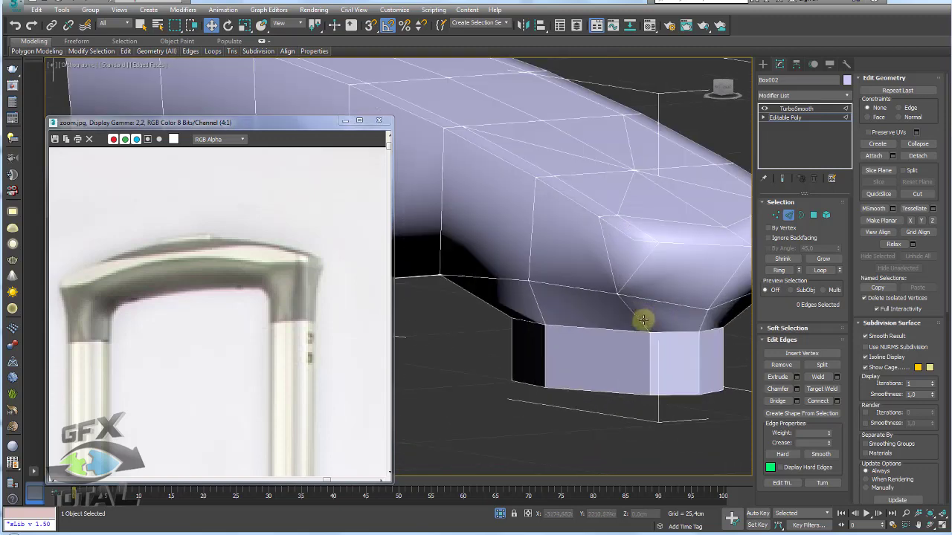
left_click(775, 215)
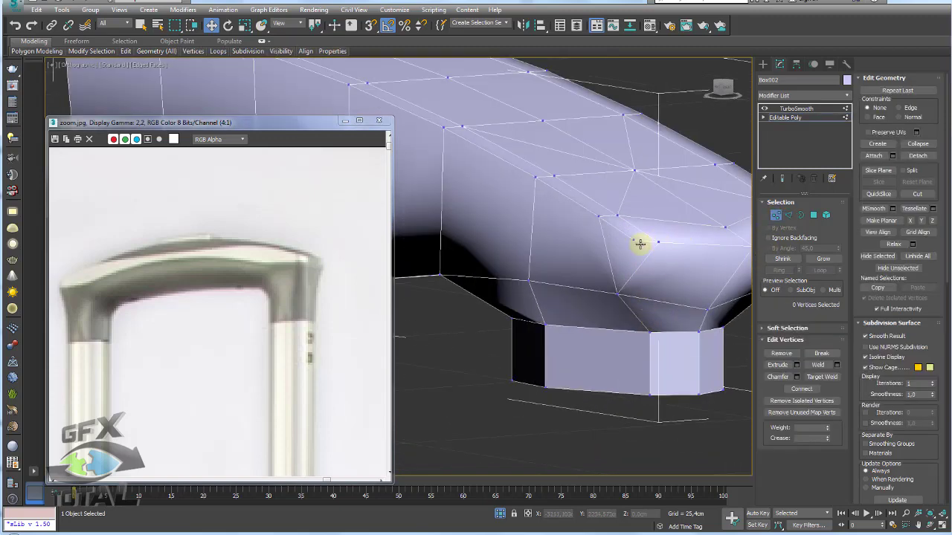
left_click(630, 245)
left_click(615, 295, "ctrl")
middle_click_drag(707, 289, 747, 223, "alt")
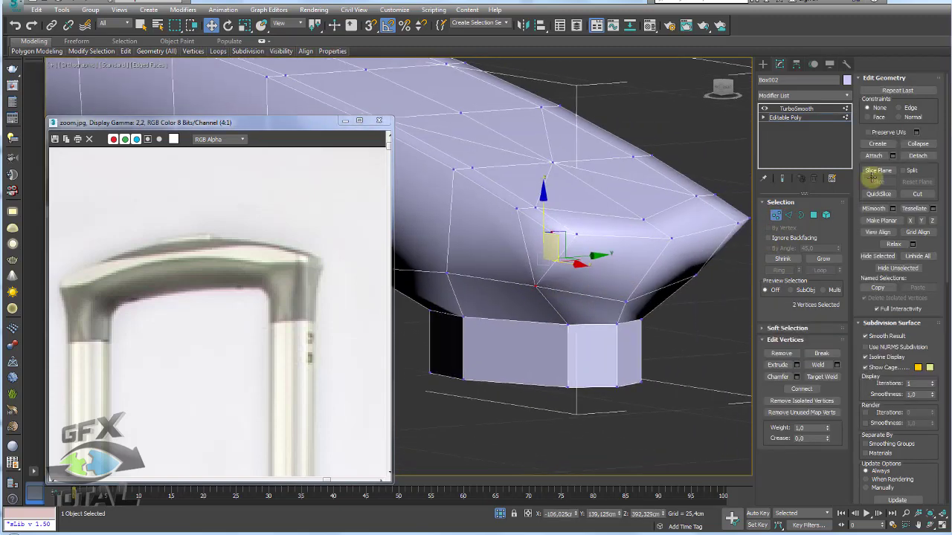
mouse_move(705, 340)
middle_mouse_down("alt")
mouse_move(701, 282)
mouse_move(670, 258)
middle_mouse_up("alt")
left_click(653, 246)
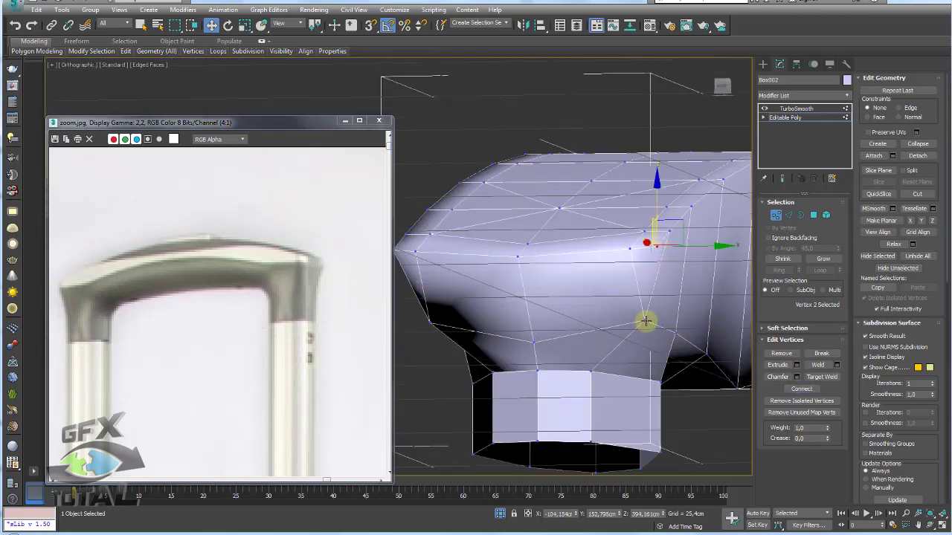
left_click(646, 321, "ctrl")
mouse_move(657, 339)
middle_mouse_down("alt")
mouse_move(648, 292)
mouse_move(691, 272)
mouse_move(654, 255)
mouse_move(634, 266)
mouse_move(614, 259)
middle_mouse_up("alt")
Select the edge ring around the end, keeping three lower ring edges.
left_click(789, 215)
left_click(733, 298)
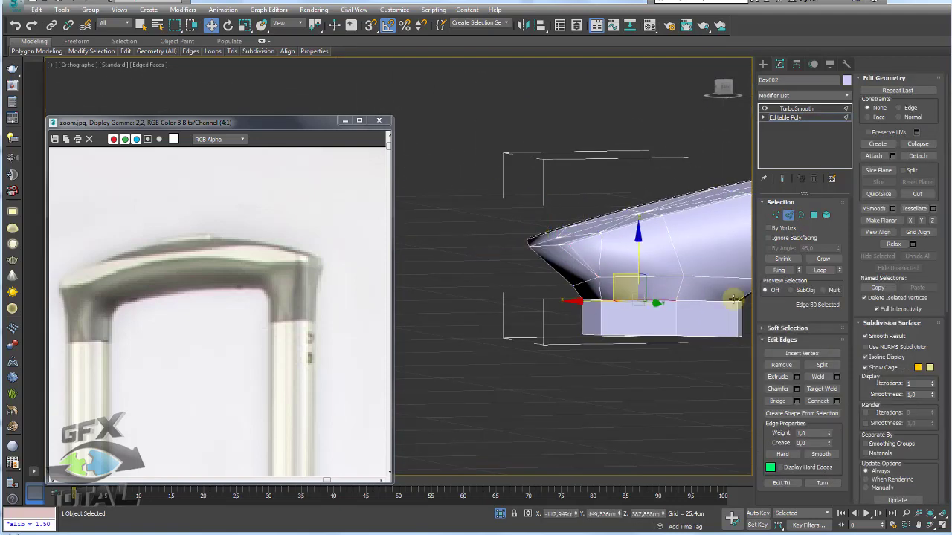
left_click(778, 269)
middle_click_drag(629, 275, 632, 258, "alt")
left_click_drag(632, 259, 630, 220, "alt")
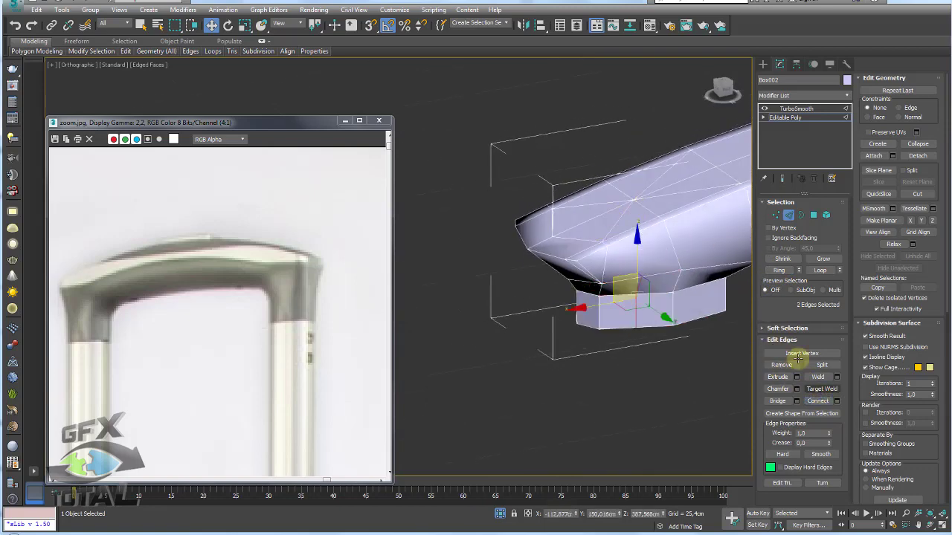
Cut a new edge from an end vertex across the faceted end to the socket rim.
left_click(775, 214)
mouse_move(639, 223)
middle_mouse_down("alt")
mouse_move(636, 245)
mouse_move(627, 221)
mouse_move(608, 249)
middle_mouse_up("alt")
key("alt+c")
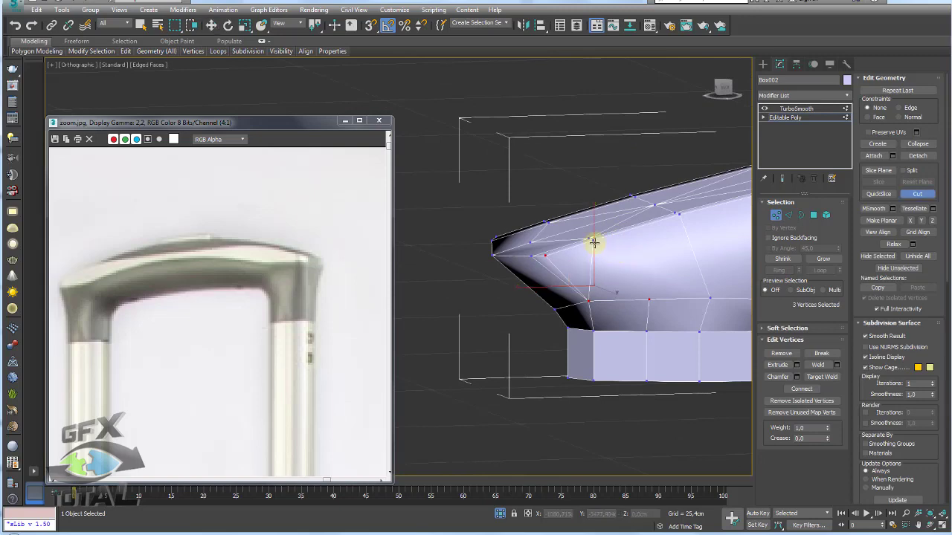
left_click(592, 239)
middle_click_drag(571, 272, 616, 265, "alt")
right_click(615, 265)
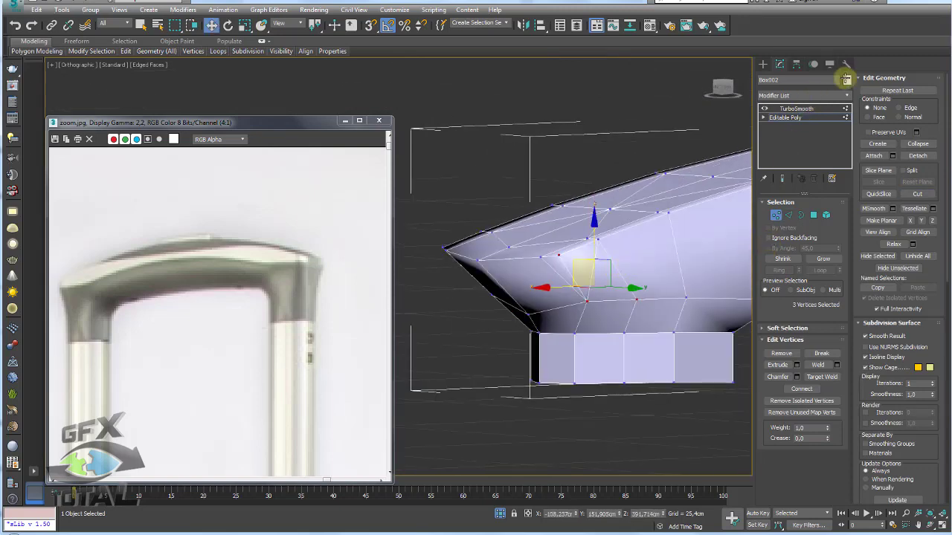
Change the handle's object colour to blue.
left_click(846, 79)
left_click(619, 202)
left_click(623, 269)
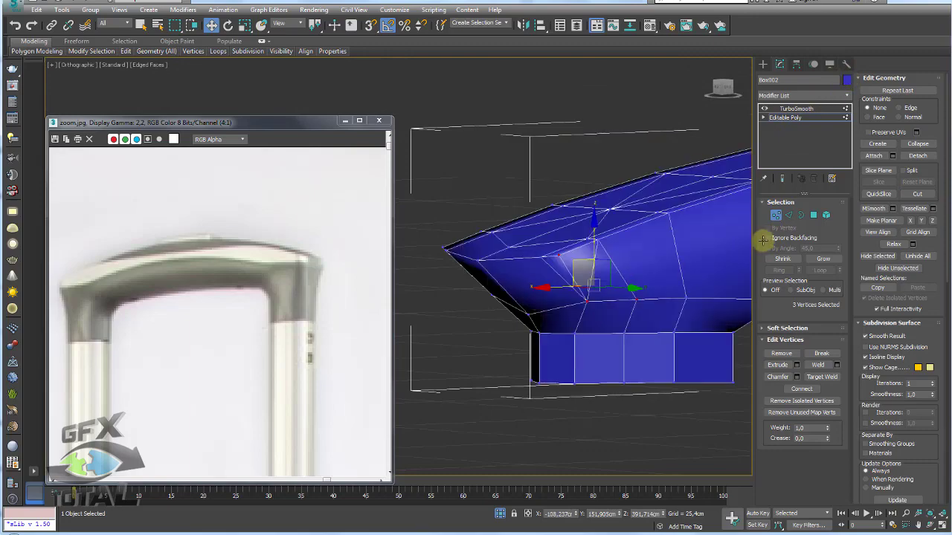
Insert a vertex on an edge of the handle's flared end.
left_click(788, 215)
left_click(569, 272)
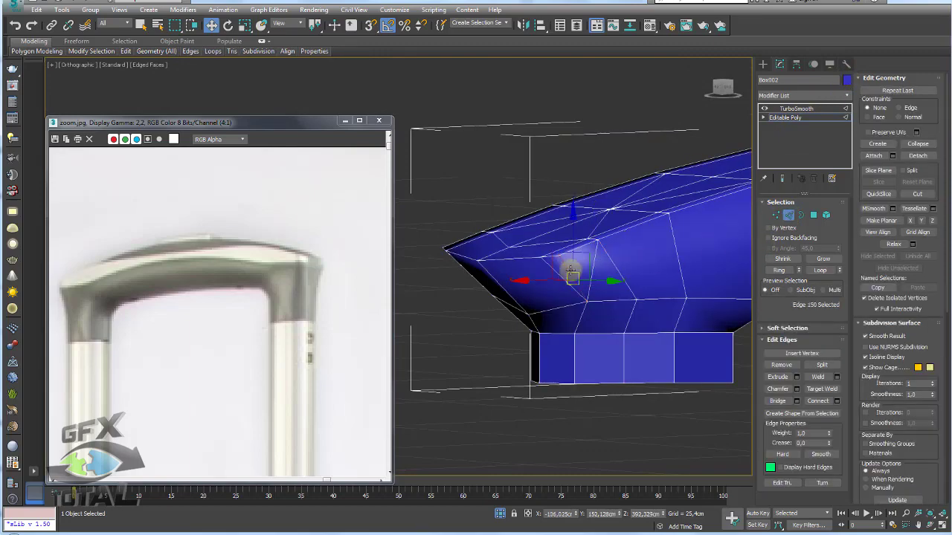
mouse_move(570, 274)
middle_mouse_down("alt")
mouse_move(609, 290)
mouse_move(584, 308)
mouse_move(569, 282)
mouse_move(595, 270)
middle_mouse_up("alt")
left_click(595, 261)
left_click(790, 351)
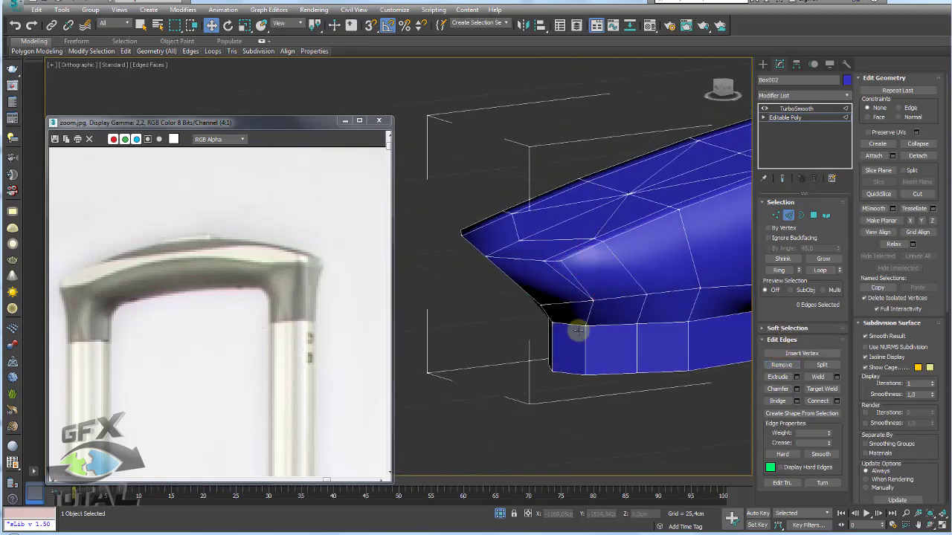
Connect two edges where the handle meets the socket with a new edge.
mouse_move(573, 330)
middle_mouse_down("alt")
mouse_move(543, 292)
mouse_move(569, 307)
mouse_move(619, 277)
mouse_move(570, 293)
mouse_move(651, 340)
middle_mouse_up("alt")
scroll(597, 319, "down", 2)
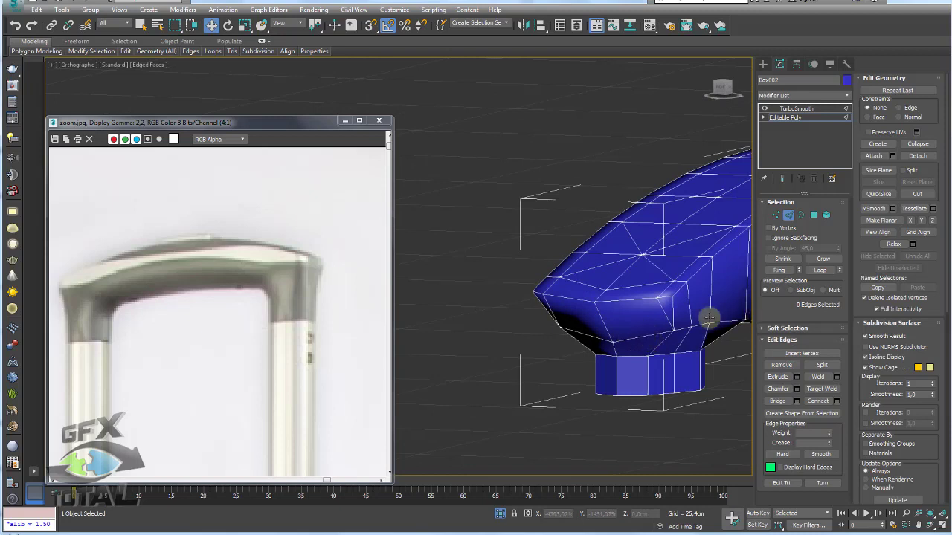
left_click(640, 337)
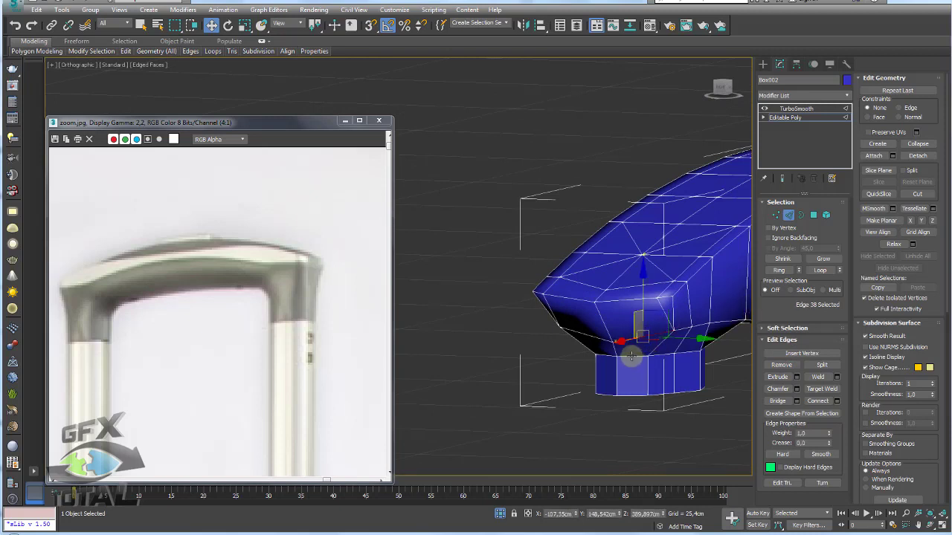
left_click(634, 392, "ctrl")
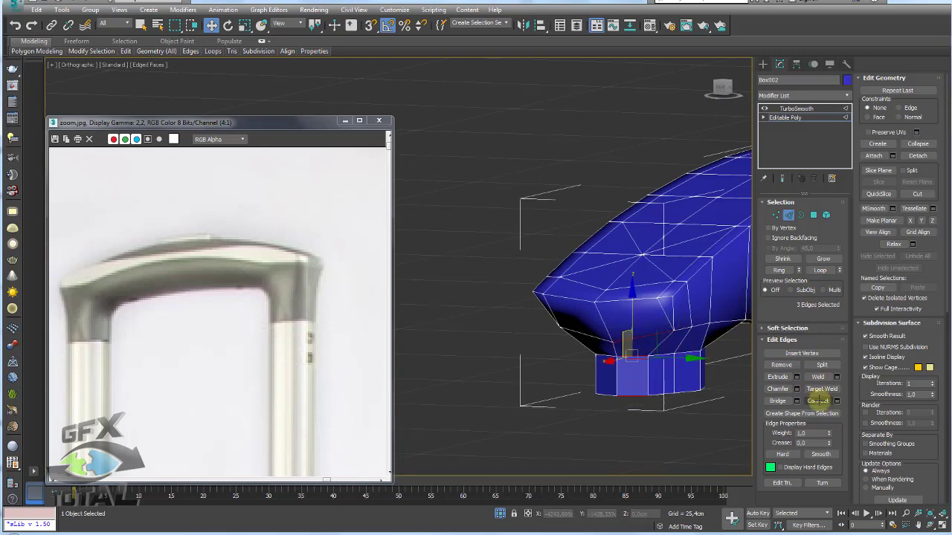
left_click(818, 400)
Cut another edge down the flared end to the socket rim and select it.
left_click(775, 213, "ctrl")
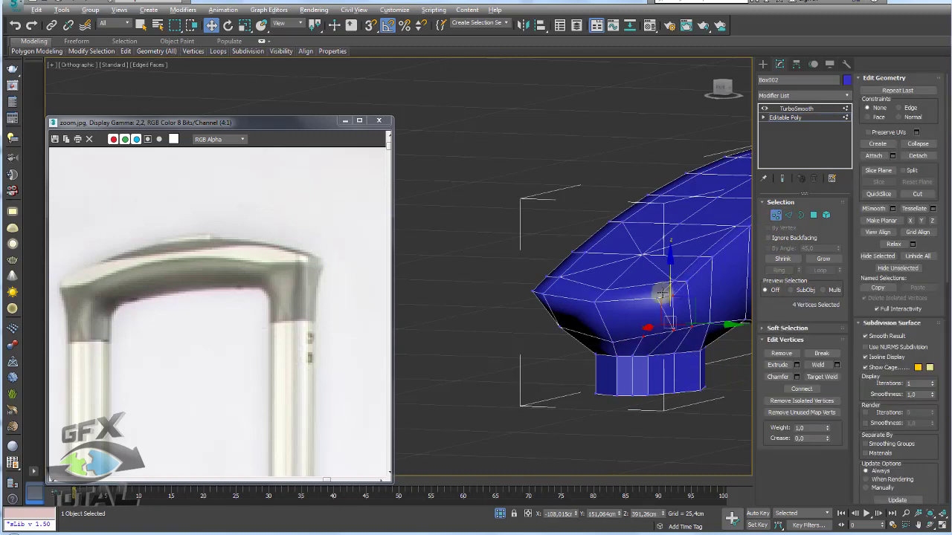
key("alt+c")
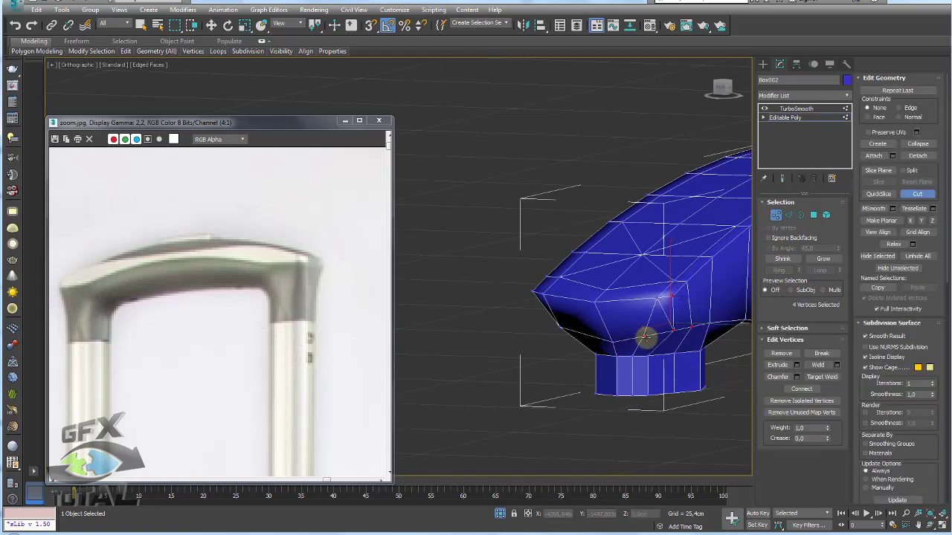
left_click(788, 215)
left_click(661, 309)
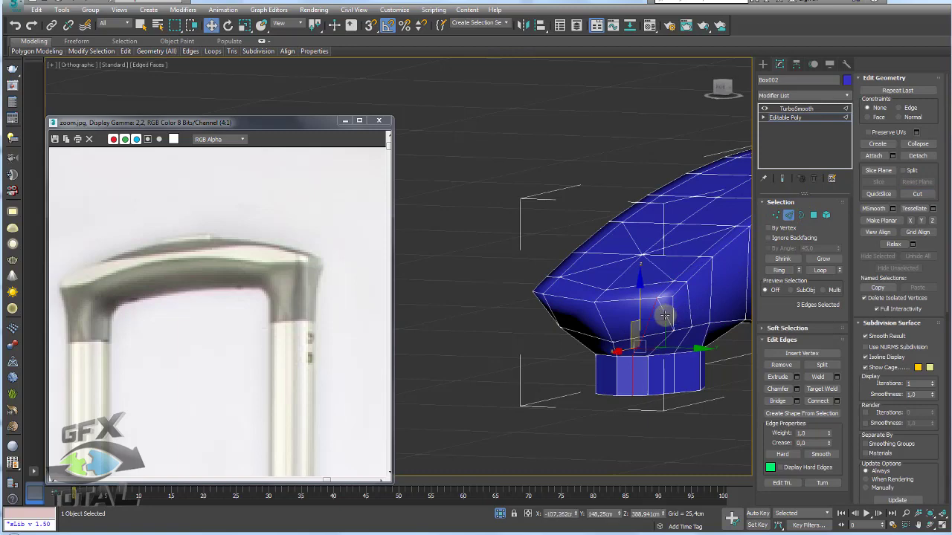
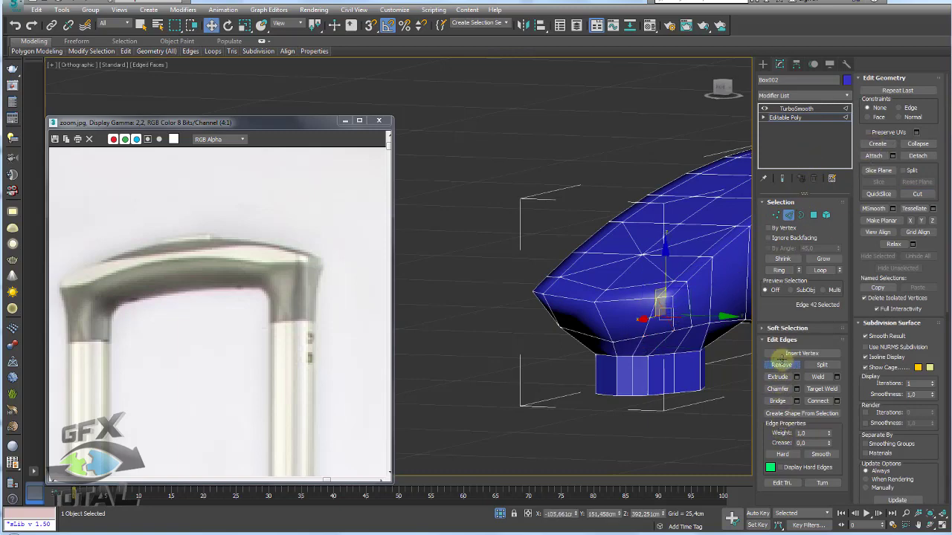
Remove four extra edges from the handle grip's base mesh.
left_click(795, 109)
mouse_move(495, 255)
middle_mouse_down("alt")
mouse_move(558, 278)
mouse_move(547, 270)
mouse_move(616, 283)
mouse_move(748, 204)
middle_mouse_up("alt")
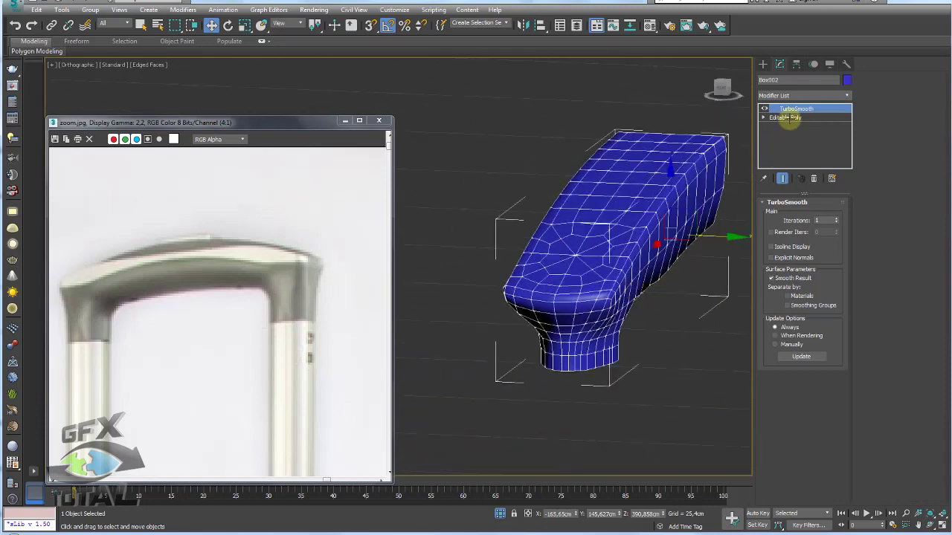
left_click(787, 117)
middle_click_drag(585, 192, 553, 283, "alt")
left_click(791, 213)
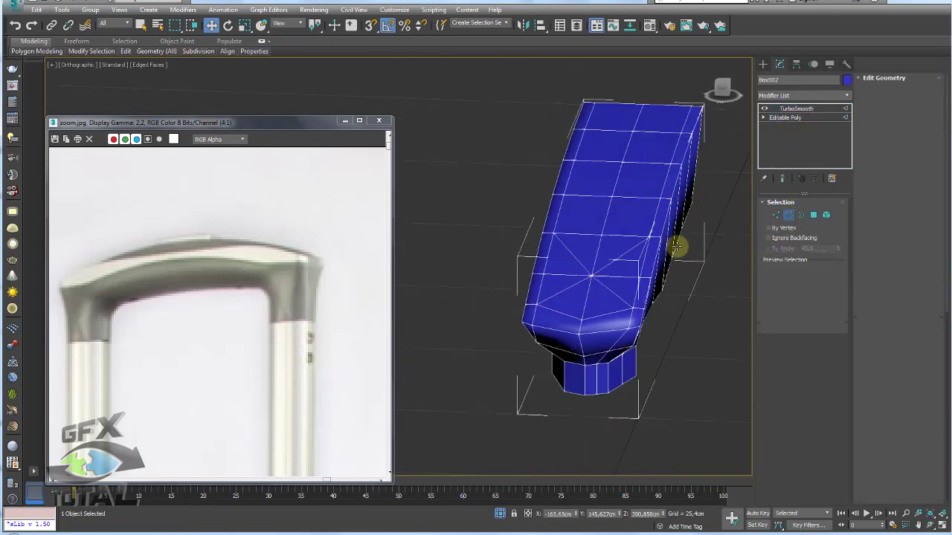
left_click(563, 291, "ctrl")
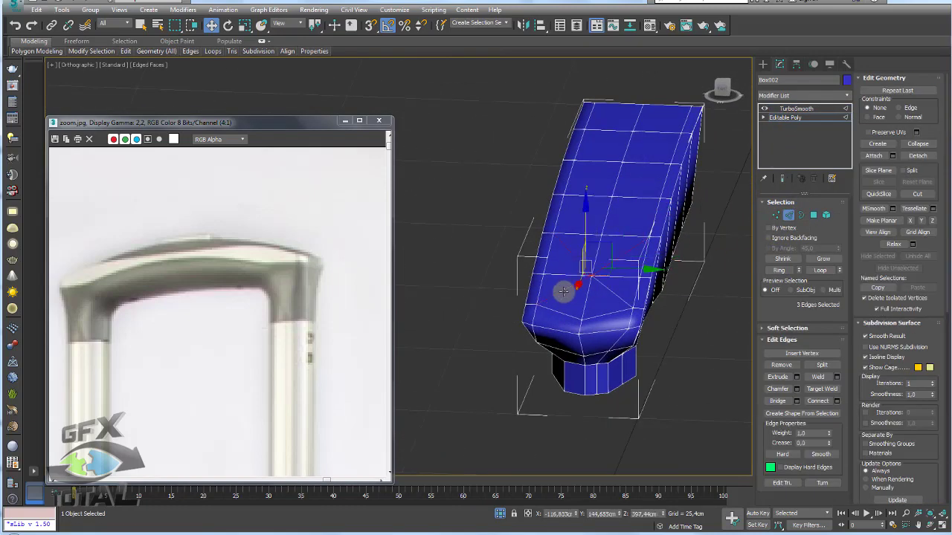
left_click(610, 291, "ctrl")
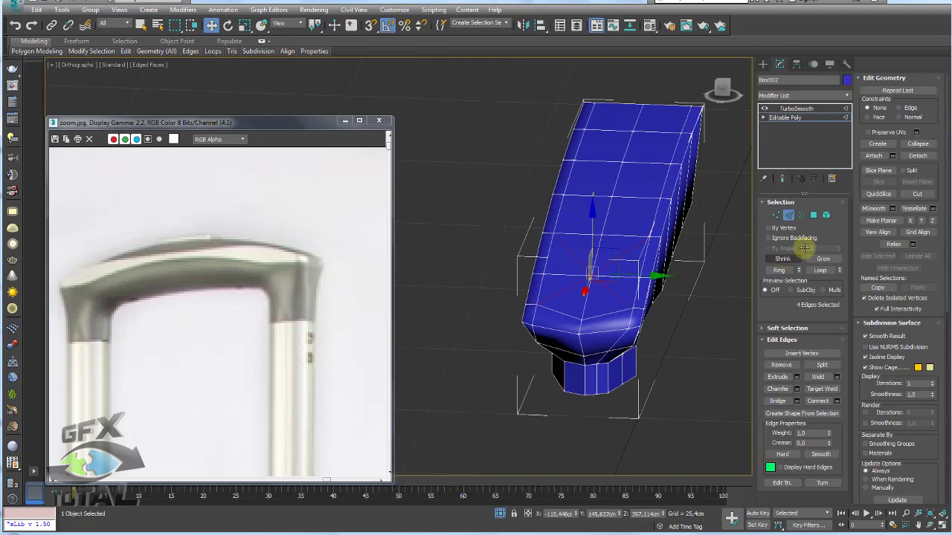
left_click(781, 365)
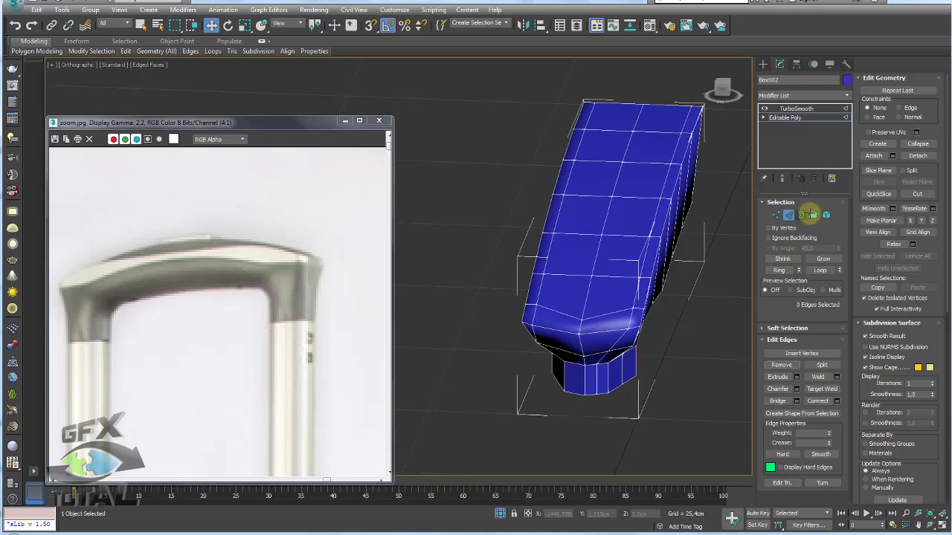
Select the grip's top edges and raise them slightly on Z.
left_click(810, 215)
middle_click_drag(637, 196, 650, 183, "alt")
left_click(788, 215)
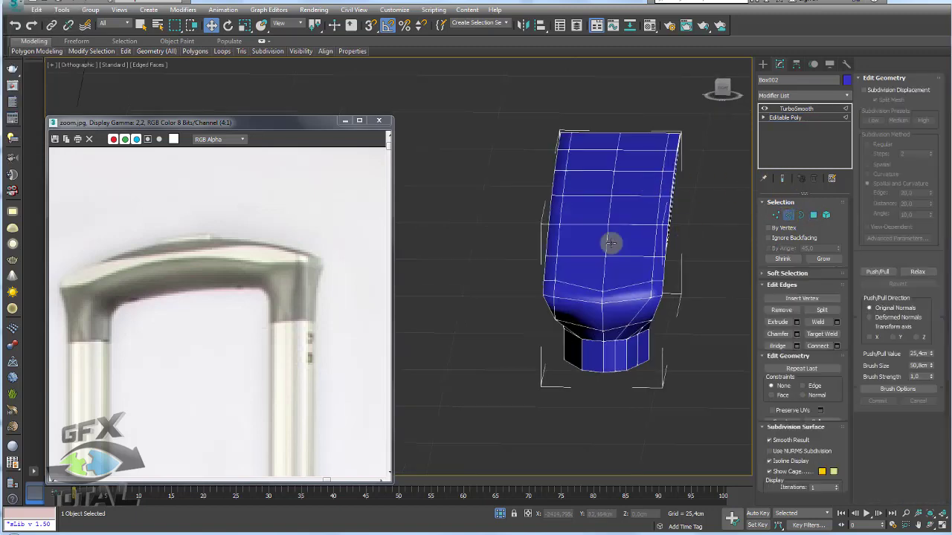
middle_click_drag(654, 327, 669, 351, "alt")
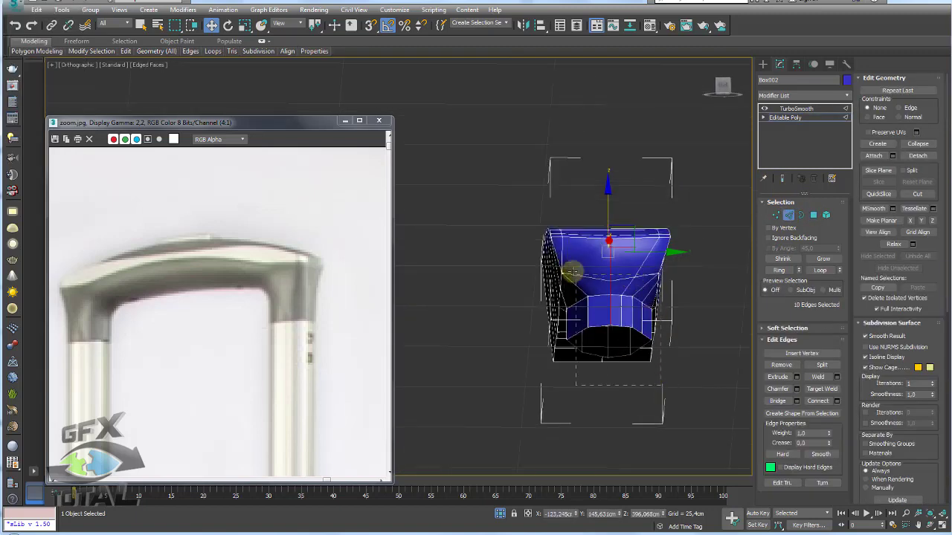
middle_click_drag(571, 272, 569, 299, "alt")
left_click_drag(611, 177, 612, 168)
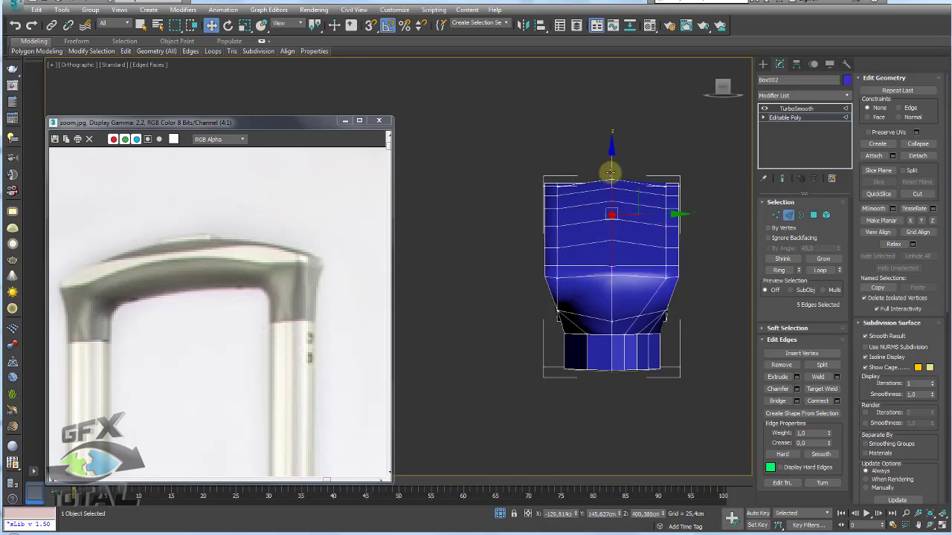
mouse_move(652, 227)
middle_mouse_down("alt")
mouse_move(639, 244)
mouse_move(631, 221)
mouse_move(532, 266)
mouse_move(557, 219)
mouse_move(660, 240)
middle_mouse_up("alt")
Preview the smoothed, rounded grip from the side, then return to the base mesh.
left_click(788, 108)
mouse_move(623, 279)
middle_mouse_down("alt")
mouse_move(631, 300)
mouse_move(603, 276)
middle_mouse_up("alt")
scroll(603, 276, "up", 3)
left_click(780, 118)
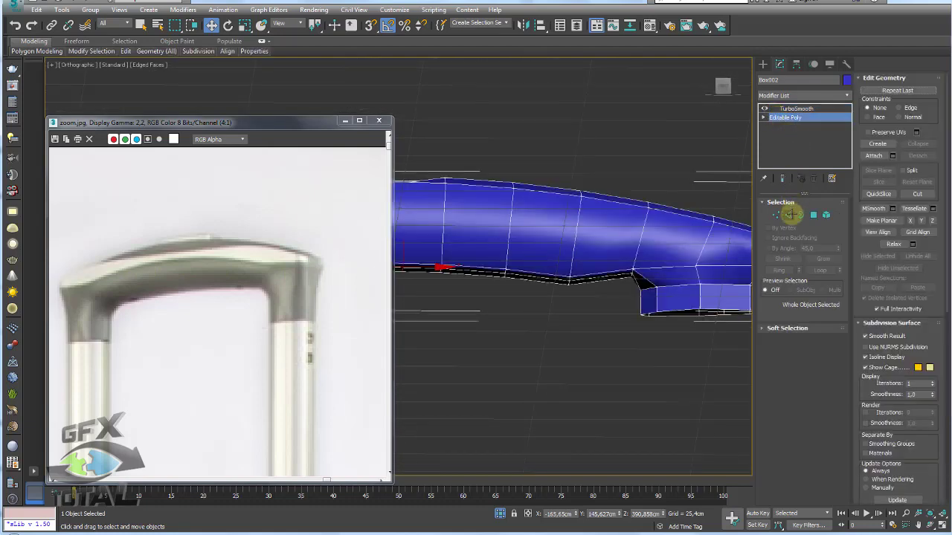
Select the underside vertices near the post and move them toward the opening.
left_click(776, 215)
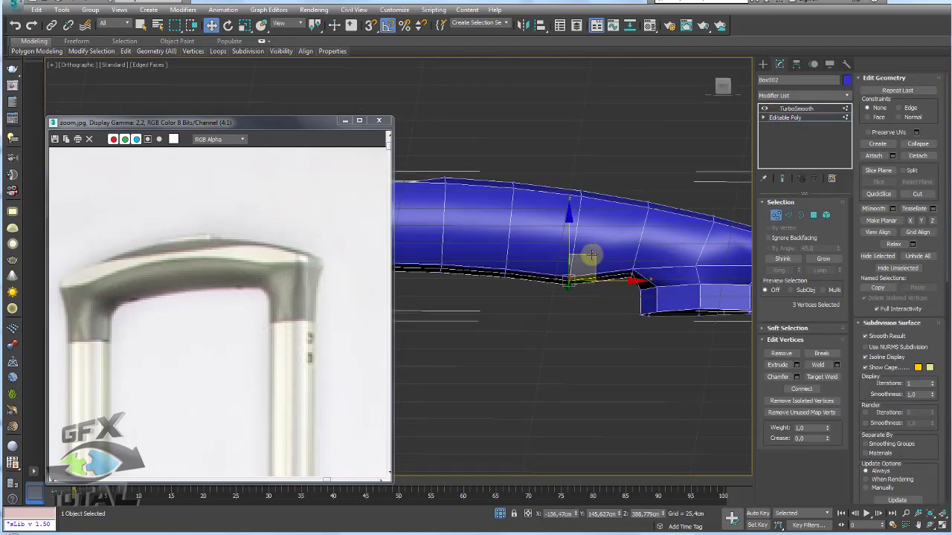
left_click_drag(529, 310, 529, 252)
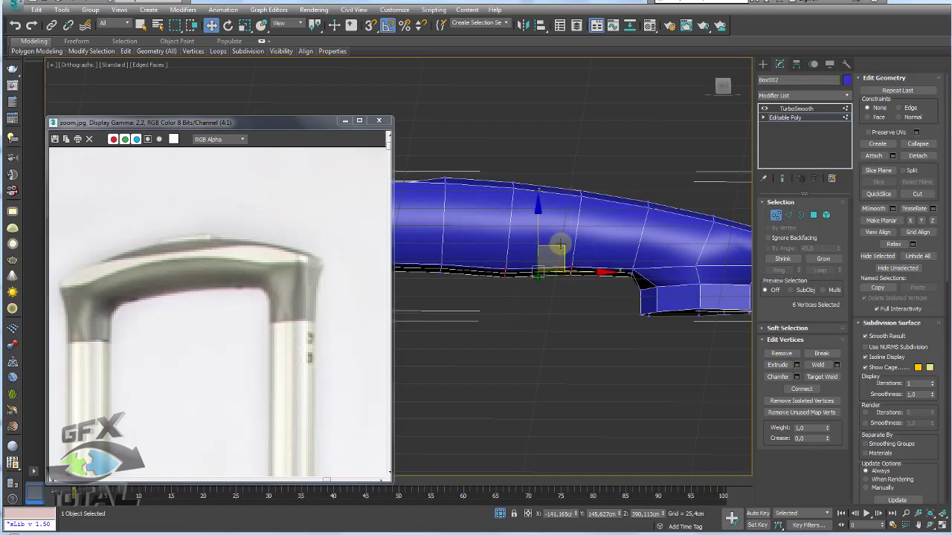
scroll(601, 253, "down", 5)
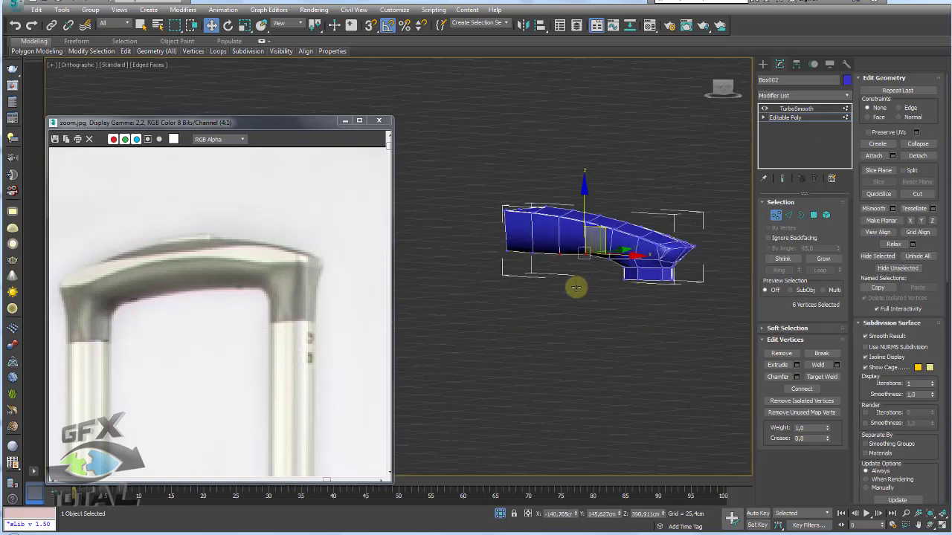
scroll(588, 279, "up", 2)
scroll(606, 276, "up", 2)
scroll(621, 276, "up", 2)
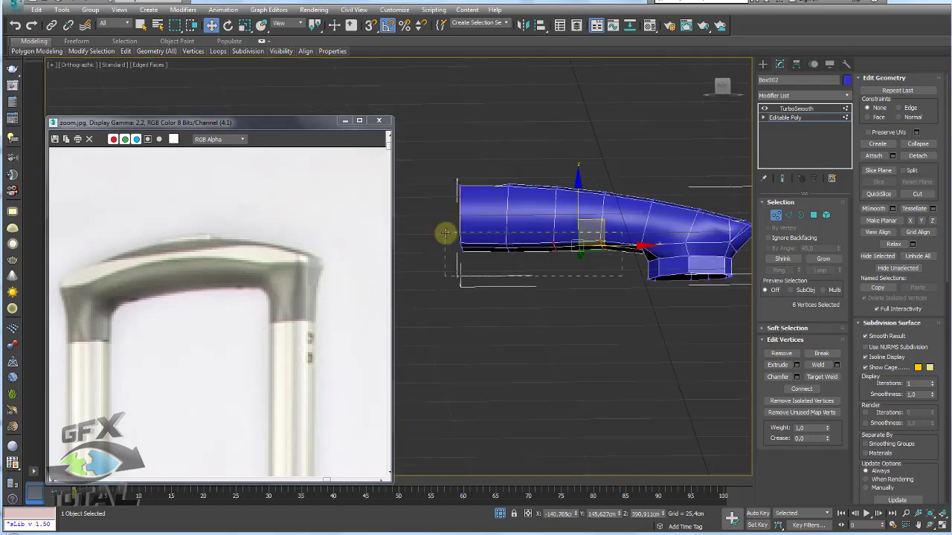
middle_click_drag(445, 233, 580, 278, "alt")
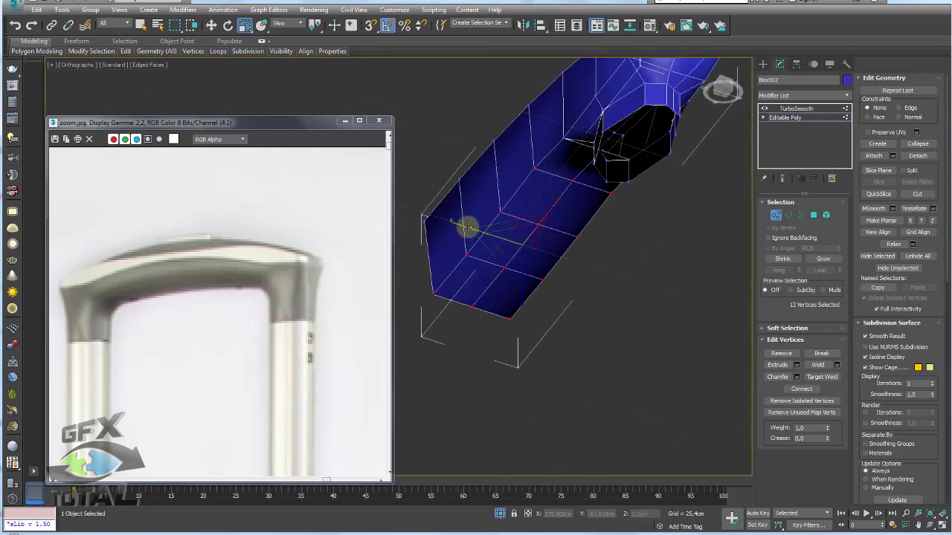
left_click_drag(456, 221, 540, 169)
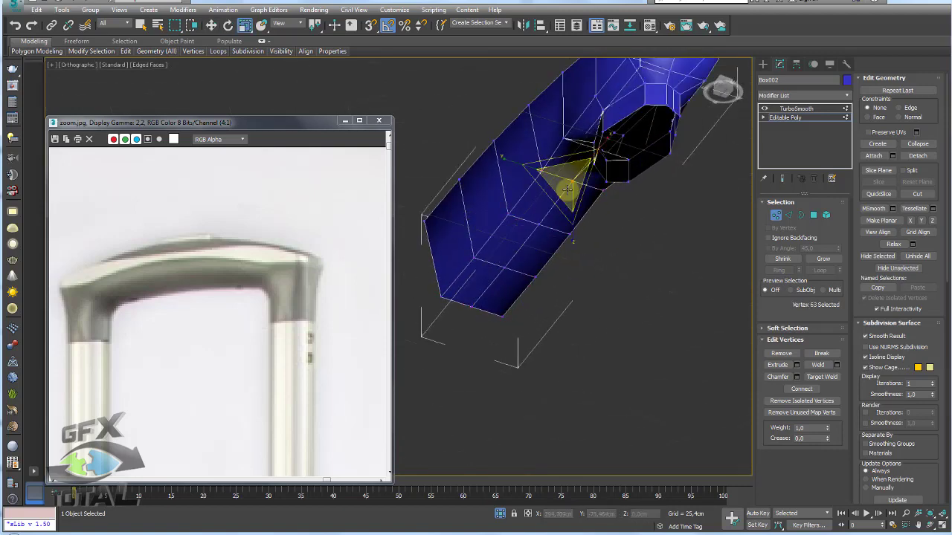
middle_click_drag(540, 170, 639, 281, "alt")
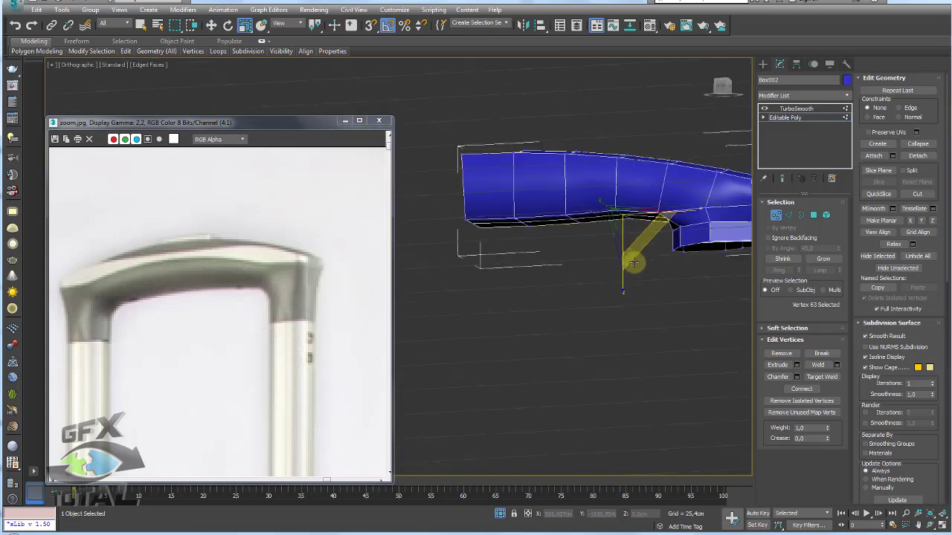
mouse_move(463, 193)
middle_mouse_down("alt")
mouse_move(578, 185)
mouse_move(610, 136)
mouse_move(650, 216)
middle_mouse_up("alt")
Adjust a smaller group of underside vertices and check the tapered grip under TurboSmooth.
left_click_drag(564, 231, 564, 231, "alt")
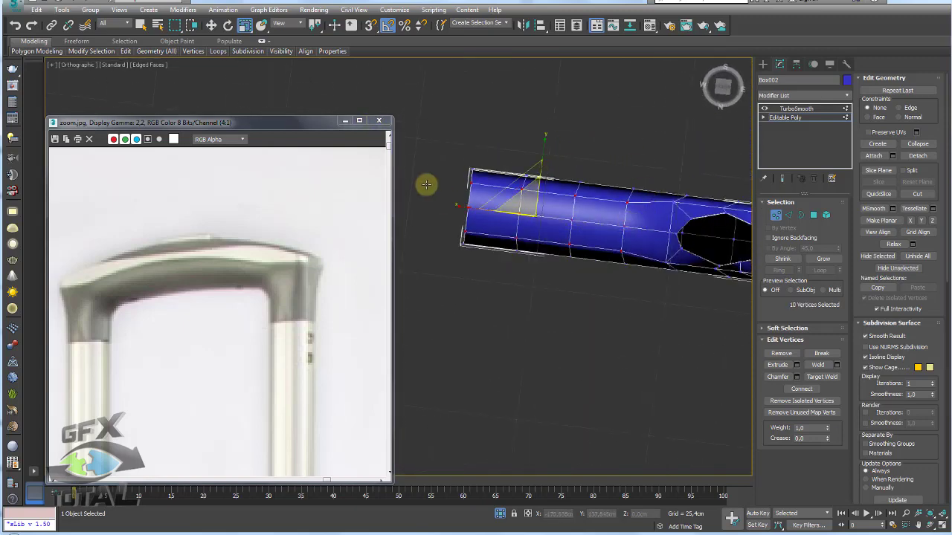
mouse_move(554, 220)
middle_mouse_down("alt")
mouse_move(595, 255)
mouse_move(603, 296)
middle_mouse_up("alt")
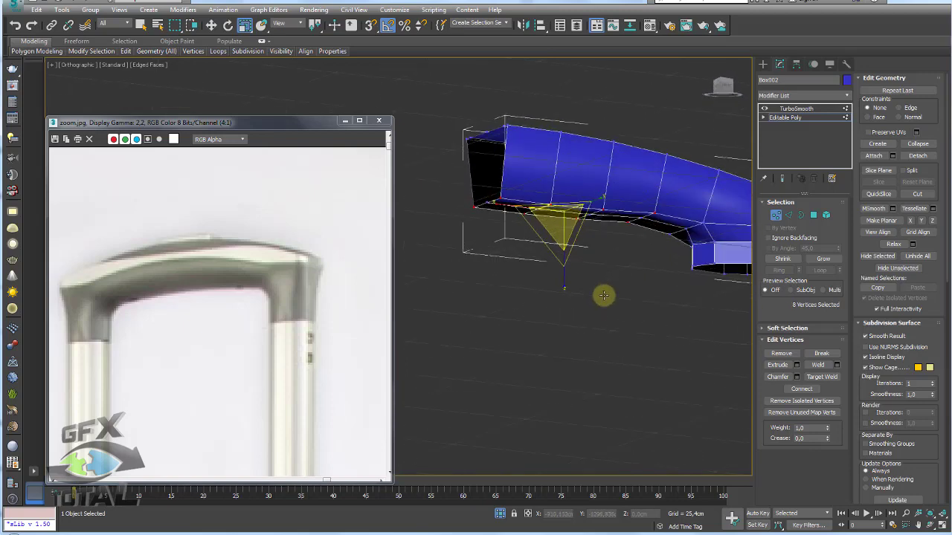
key("w")
mouse_move(565, 159)
middle_mouse_down("alt")
mouse_move(563, 216)
mouse_move(633, 267)
mouse_move(614, 269)
middle_mouse_up("alt")
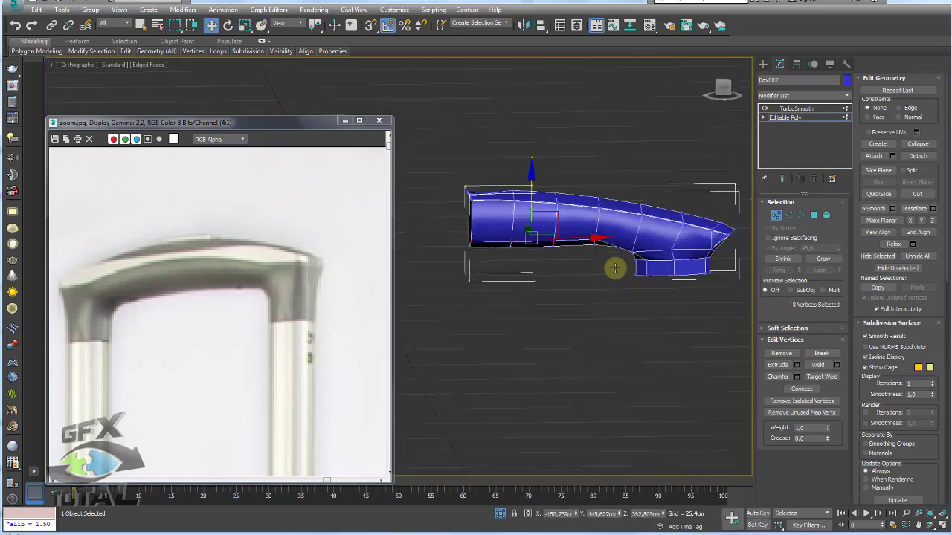
left_click(792, 108)
left_click(586, 333)
middle_click_drag(587, 333, 580, 341, "alt")
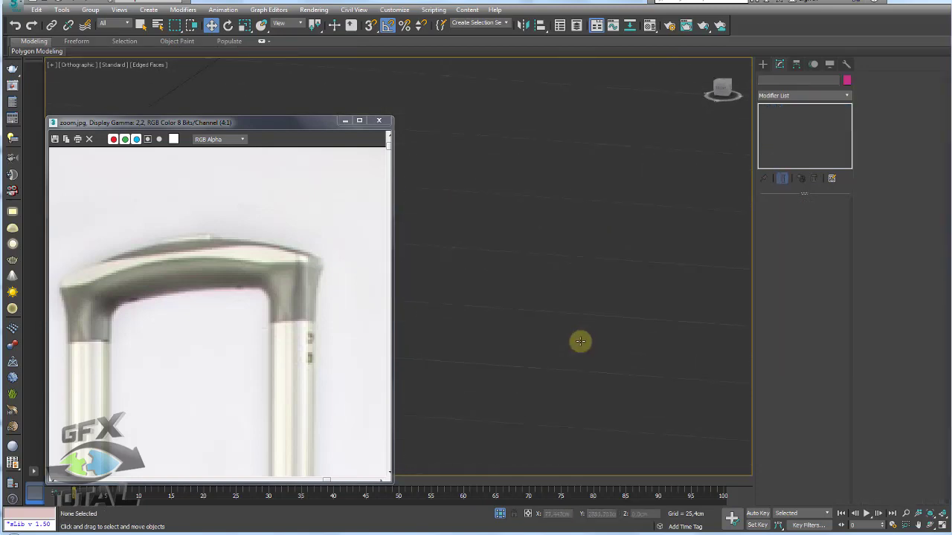
mouse_move(516, 314)
middle_mouse_down("alt")
mouse_move(543, 285)
mouse_move(688, 240)
middle_mouse_up("alt")
left_click(543, 285)
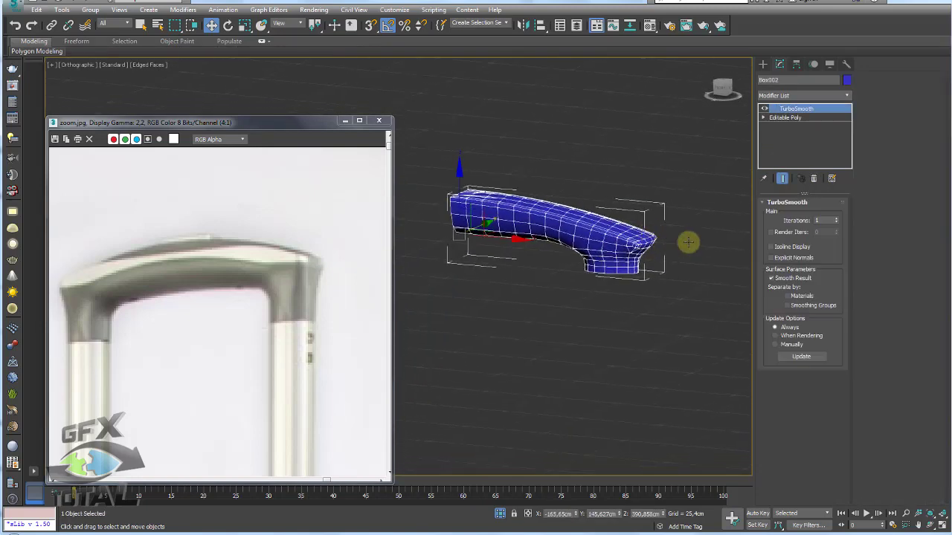
left_click(782, 117)
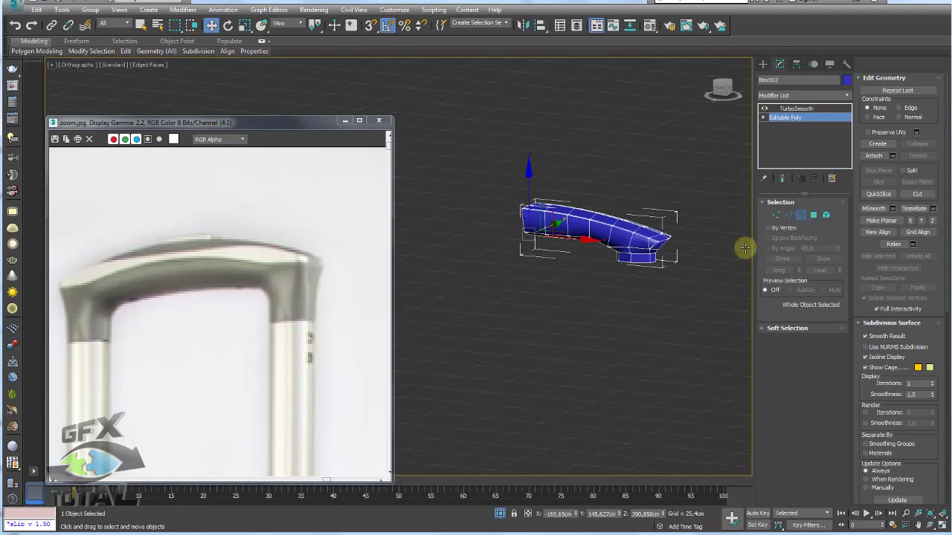
Extend the post's open bottom border downward into a long vertical leg.
key("3")
left_click(603, 261)
middle_click_drag(601, 269, 578, 200)
left_click_drag(614, 141, 614, 353, "shift")
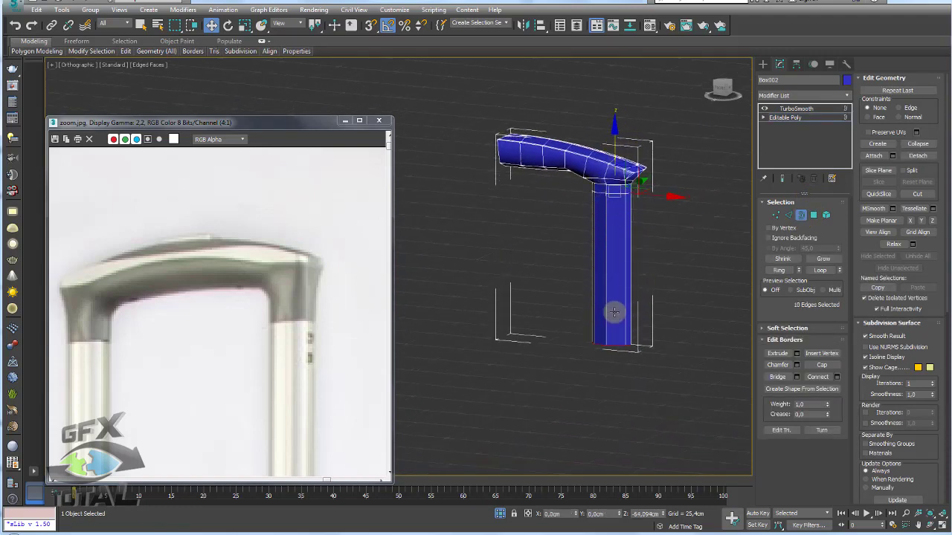
left_click(785, 116)
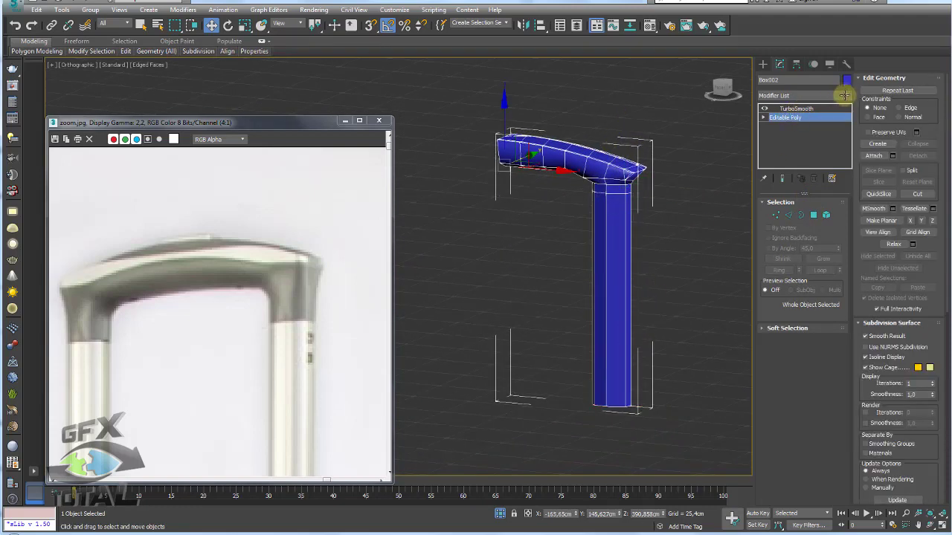
Add a Symmetry modifier to mirror the half handle into a full arch.
left_click(845, 95)
left_click_drag(847, 111, 840, 450)
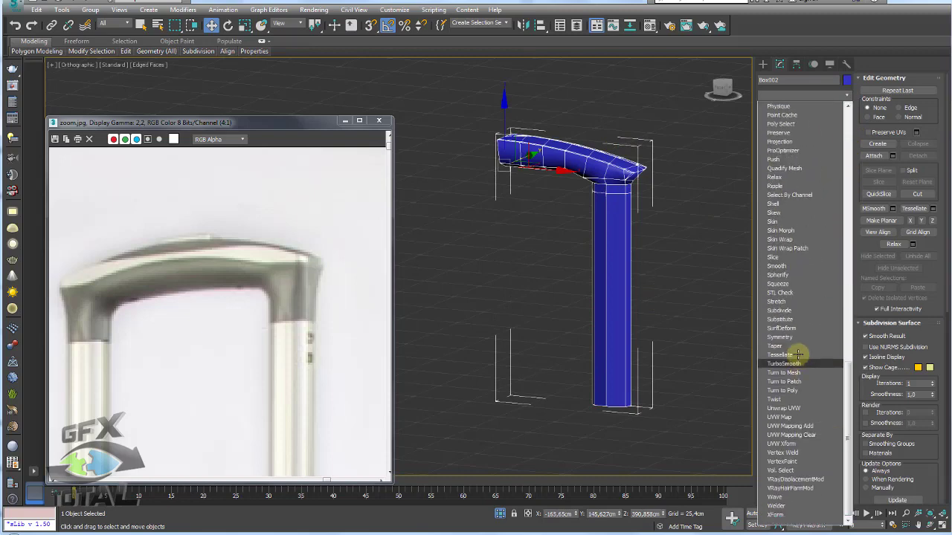
left_click(779, 336)
mouse_move(633, 255)
middle_mouse_down("alt")
mouse_move(627, 283)
mouse_move(745, 116)
middle_mouse_up("alt")
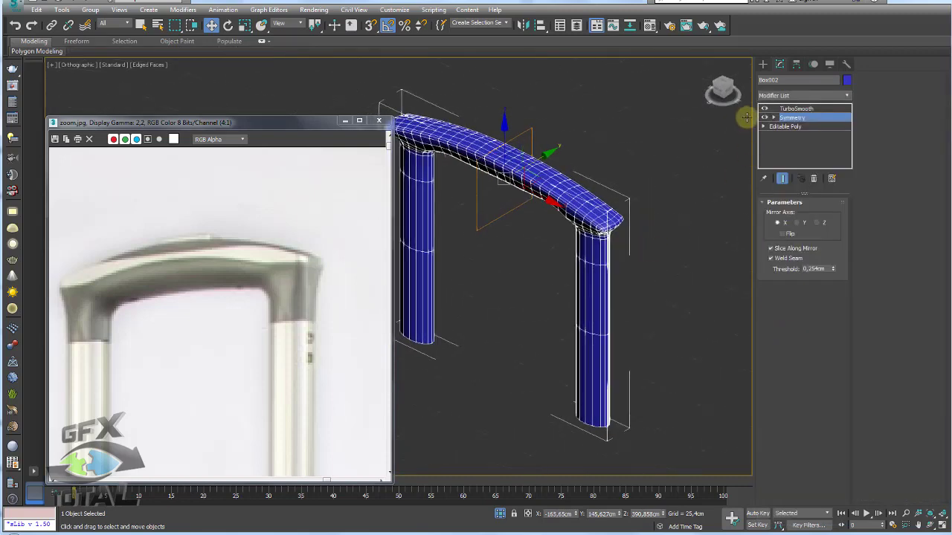
scroll(620, 196, "down", 6)
middle_click_drag(590, 238, 610, 234, "alt")
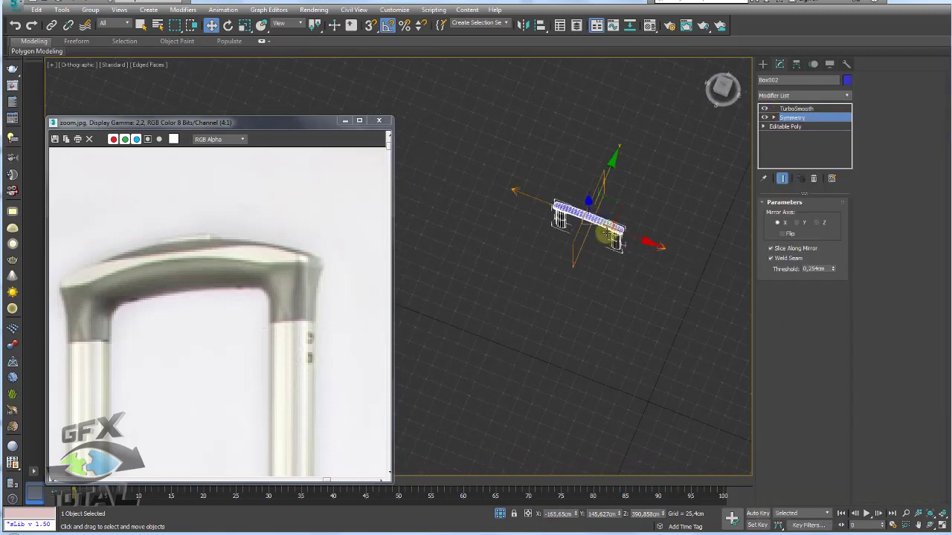
scroll(608, 235, "up", 5)
middle_click_drag(613, 286, 618, 216, "alt")
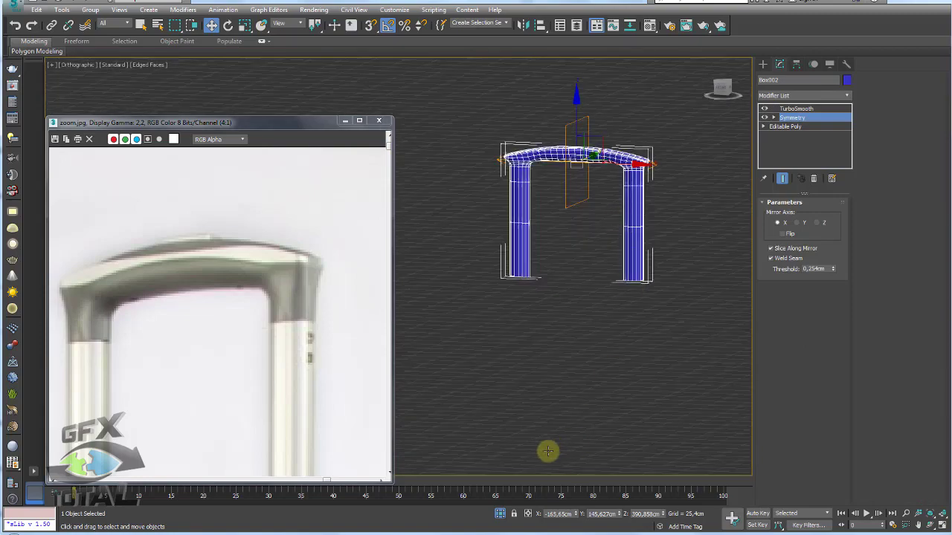
Unhide the suitcase and backdrop and lift the handle above the suitcase.
left_click(499, 513)
scroll(607, 208, "down", 3)
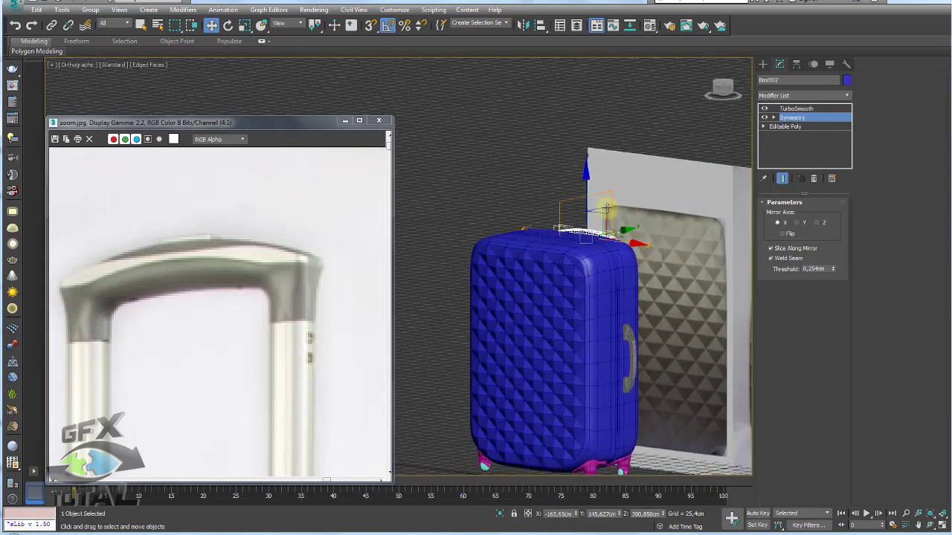
left_click_drag(586, 191, 578, 156)
mouse_move(578, 156)
middle_mouse_down("alt")
mouse_move(541, 186)
mouse_move(592, 240)
mouse_move(585, 245)
mouse_move(605, 221)
mouse_move(598, 180)
middle_mouse_up("alt")
middle_click_drag(679, 220, 742, 170, "alt")
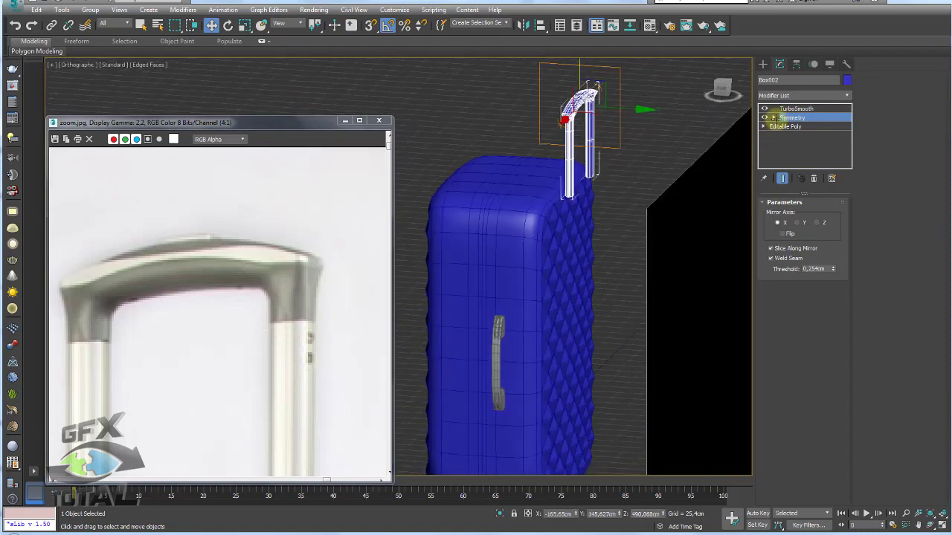
Stretch the handle tubes' borders down toward the suitcase body.
left_click(762, 127)
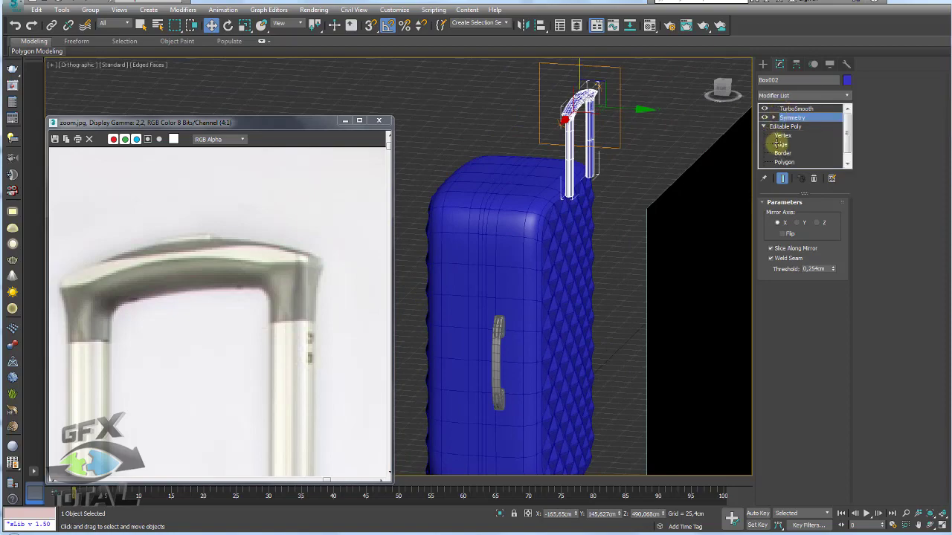
left_click(782, 153)
left_click_drag(570, 155, 569, 305)
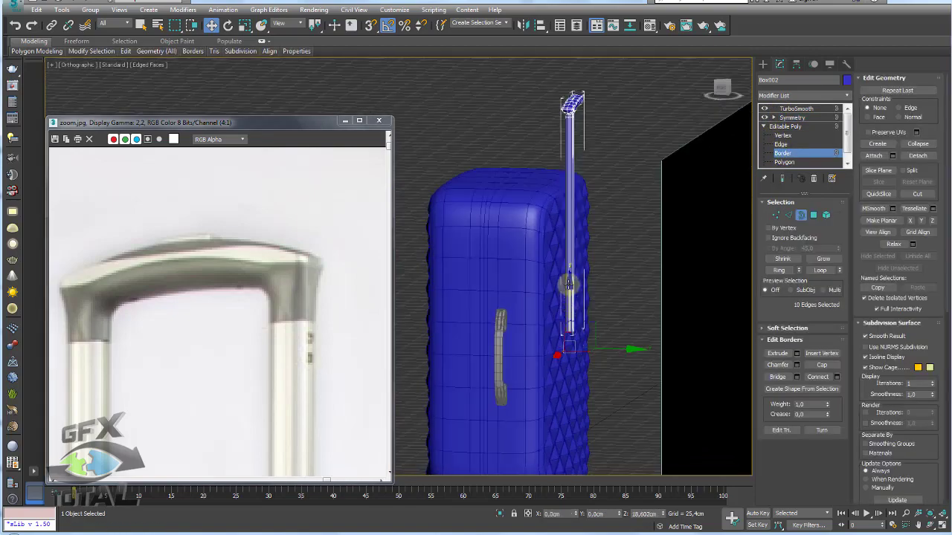
mouse_move(580, 335)
middle_mouse_down("alt")
mouse_move(564, 371)
mouse_move(563, 329)
mouse_move(616, 312)
mouse_move(595, 304)
mouse_move(629, 255)
middle_mouse_up("alt")
left_click(785, 126)
left_click(592, 311)
Raise the Box002 handle frame into position on top of the suitcase.
scroll(593, 310, "up", 3)
scroll(616, 329, "down", 3)
left_click(634, 137)
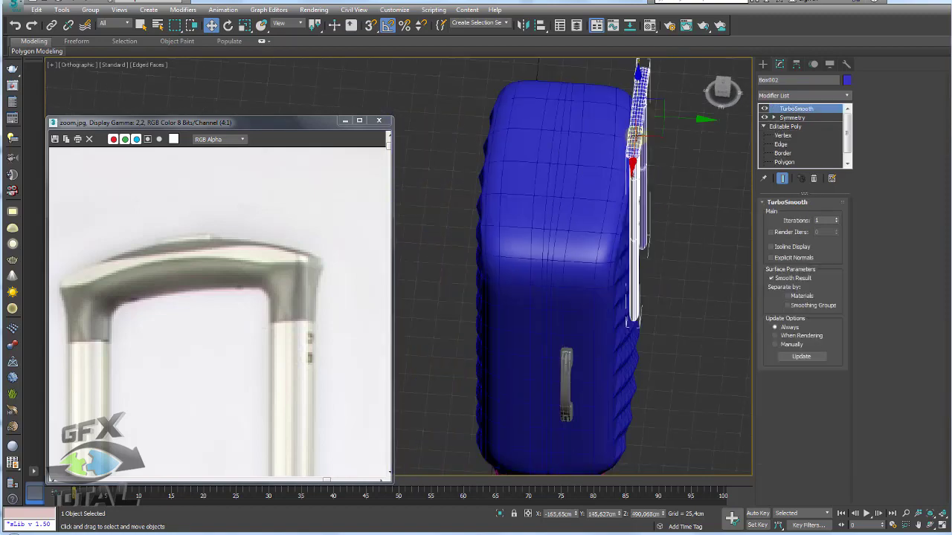
middle_click_drag(633, 136, 631, 153, "alt")
mouse_move(631, 153)
left_mouse_down()
mouse_move(628, 165)
mouse_move(631, 139)
left_mouse_up()
mouse_move(627, 138)
middle_mouse_down("alt")
mouse_move(754, 107)
mouse_move(692, 195)
middle_mouse_up("alt")
Add an Edit Poly modifier above Symmetry and select polygons on the handle top.
left_click(793, 117)
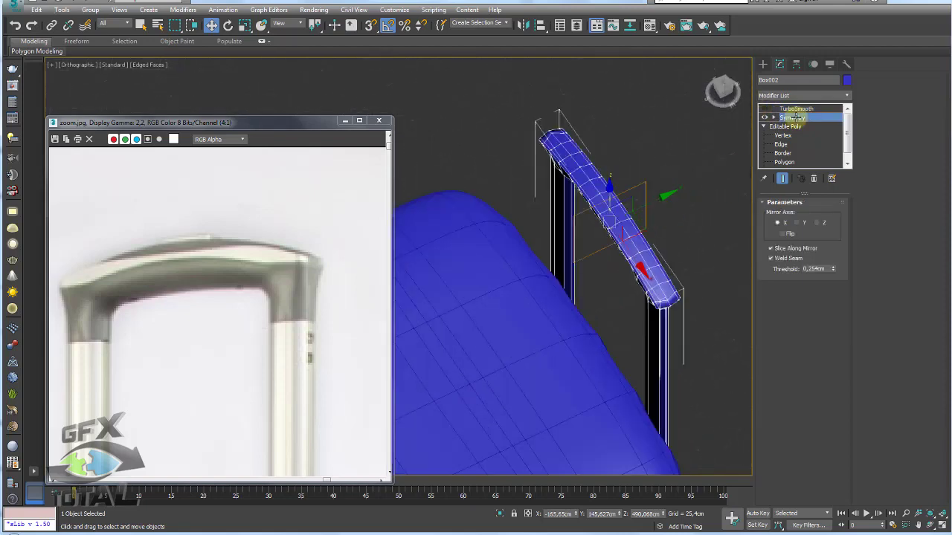
key("e")
left_click(810, 284)
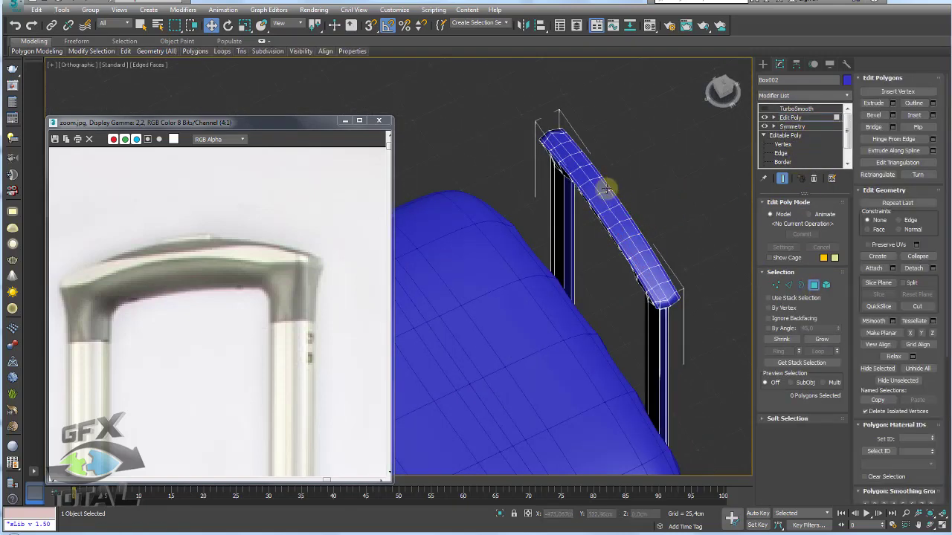
middle_click_drag(600, 187, 618, 287, "alt")
left_click(625, 275)
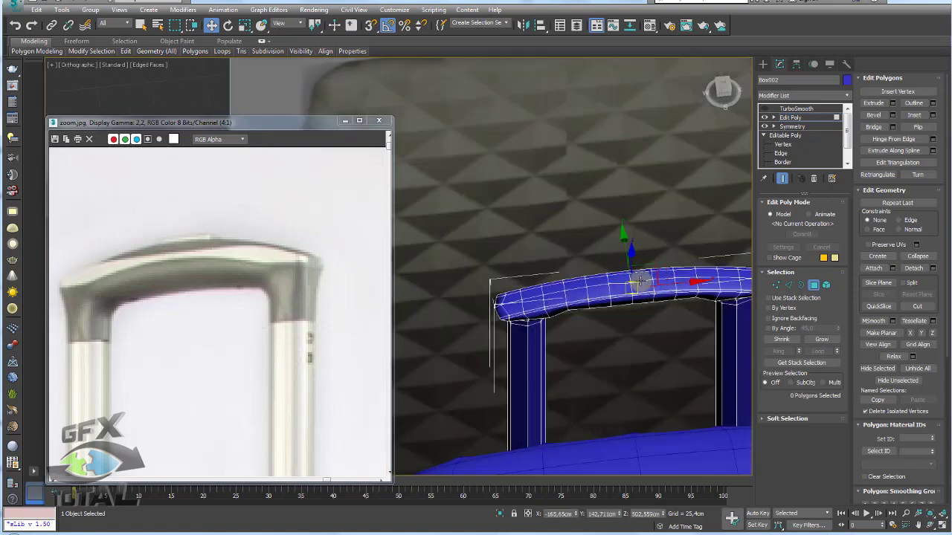
key("Page_Up")
scroll(633, 276, "up", 3)
middle_click_drag(633, 270, 753, 165)
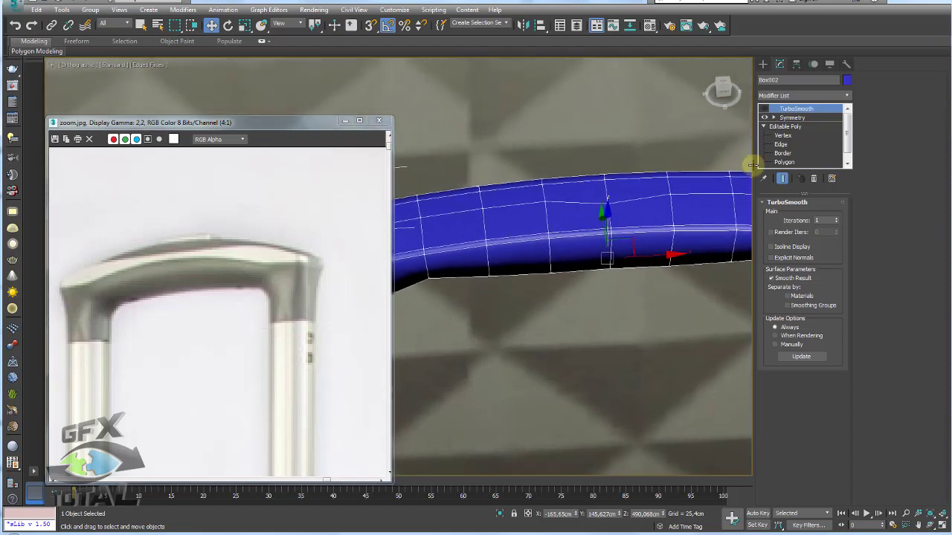
Pull the handle end's corner vertices into shape.
left_click(782, 135)
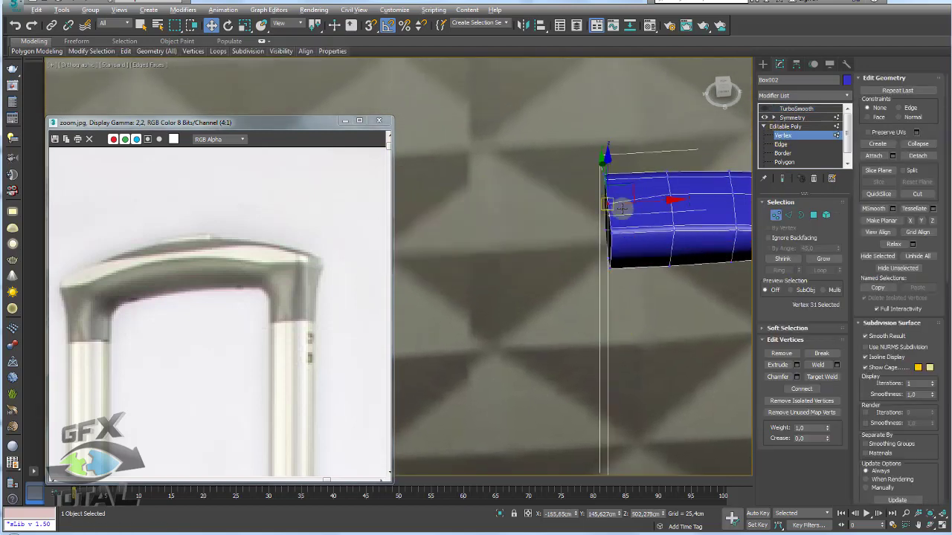
middle_click_drag(621, 208, 618, 181, "alt")
left_click_drag(608, 159, 628, 220)
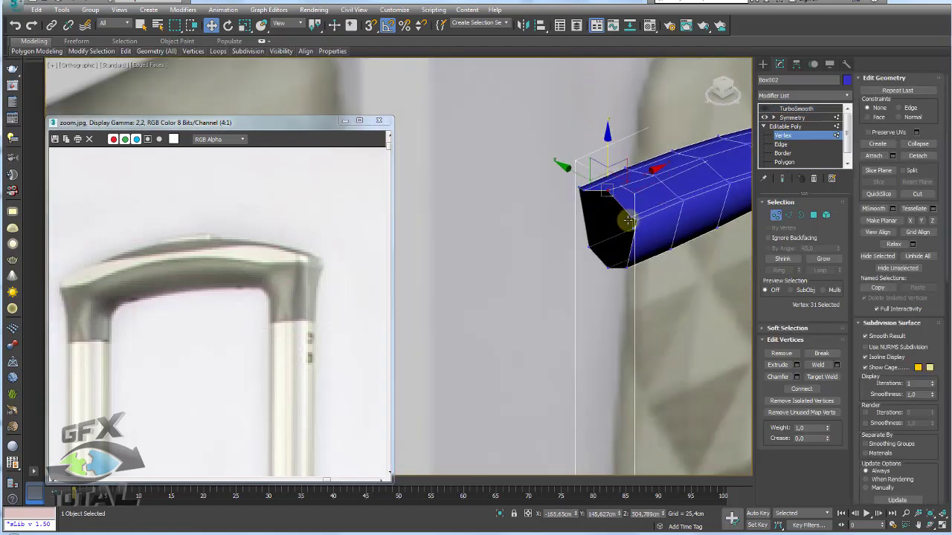
left_click(590, 195)
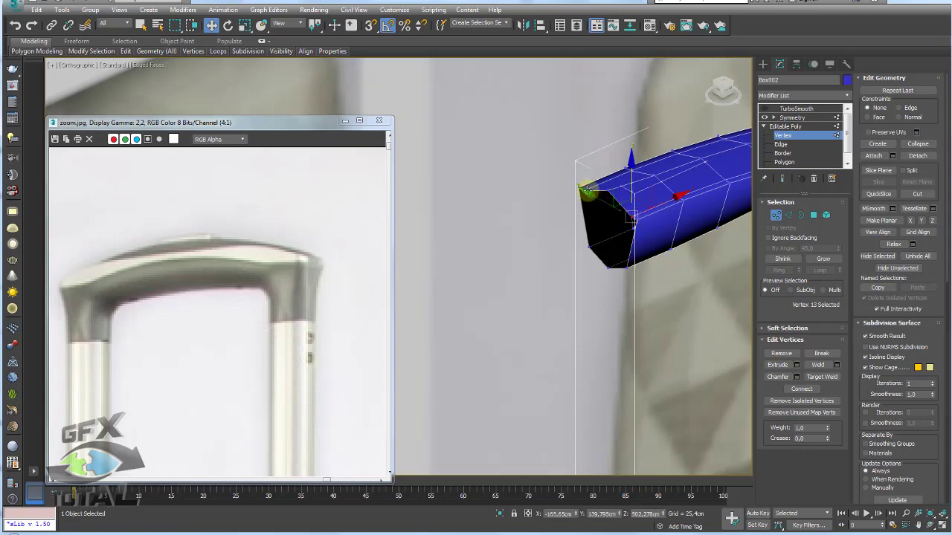
left_click(599, 174, "ctrl")
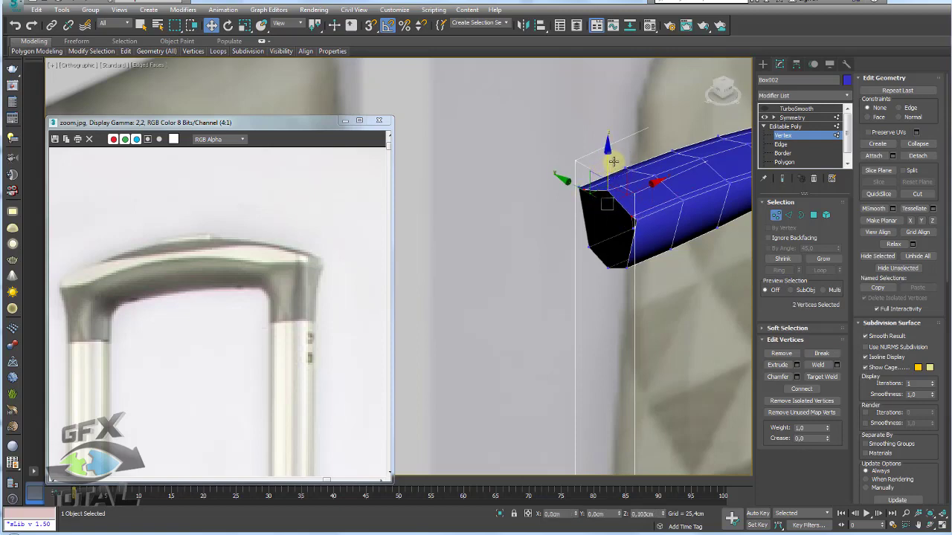
middle_click_drag(612, 159, 565, 186, "alt")
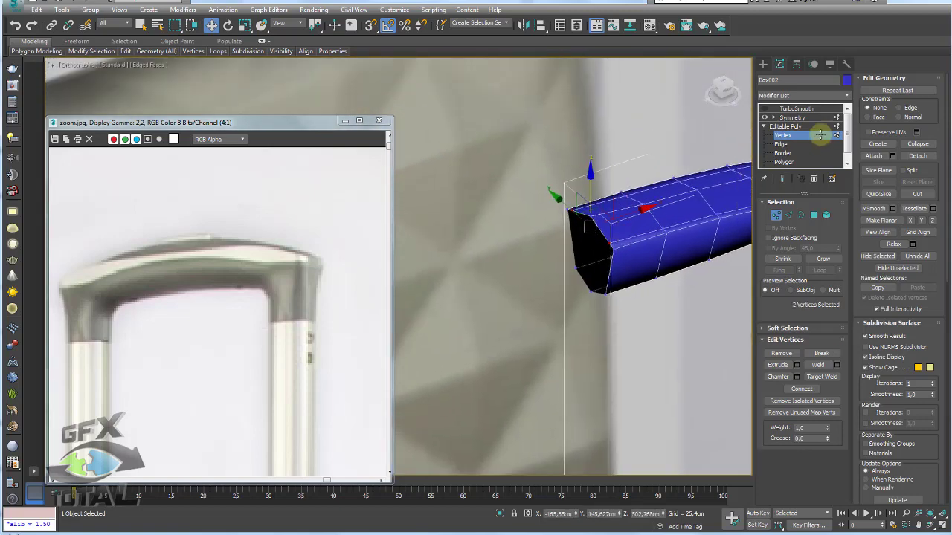
Add another Edit Poly layer above Symmetry and pick faces on top of the grip.
left_click(792, 118)
middle_click_drag(695, 152, 708, 159, "alt")
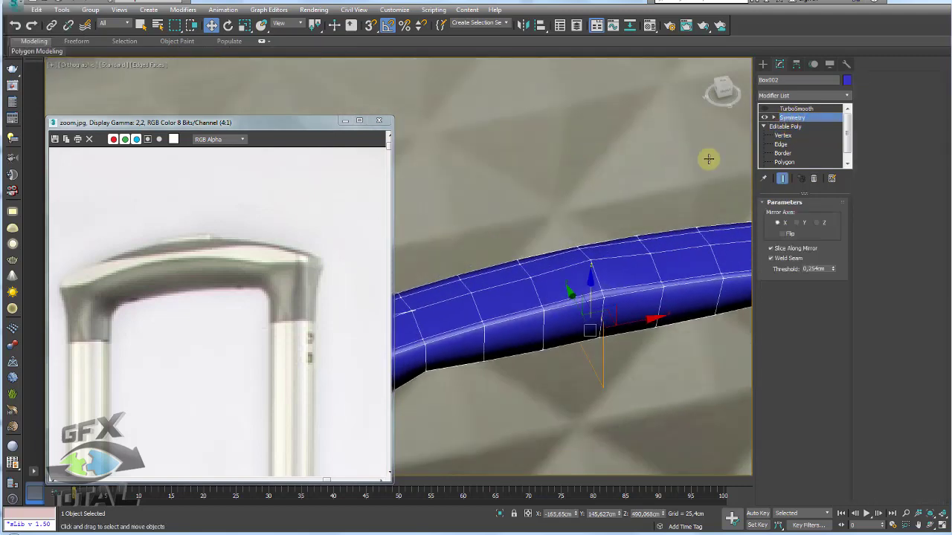
key("ctrl+e")
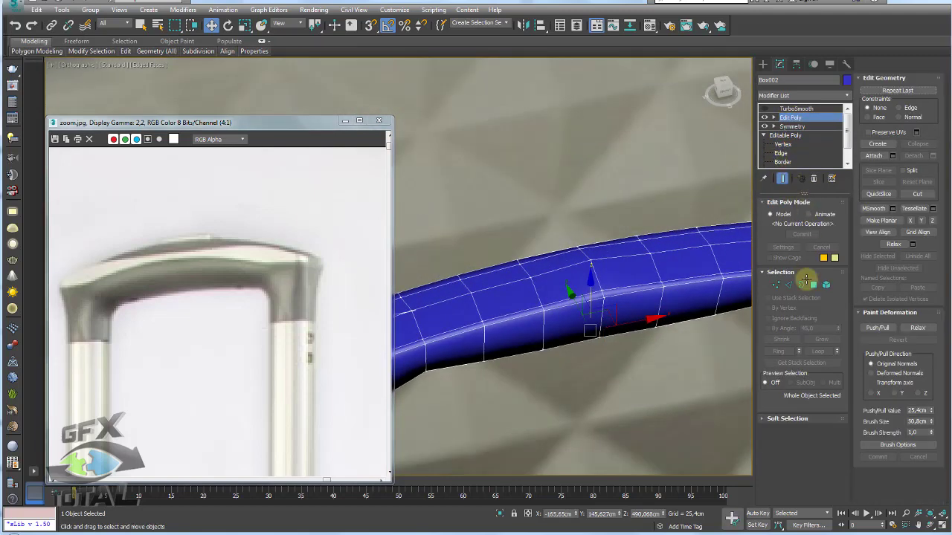
left_click(812, 284)
left_click(617, 273)
left_click(565, 282, "ctrl")
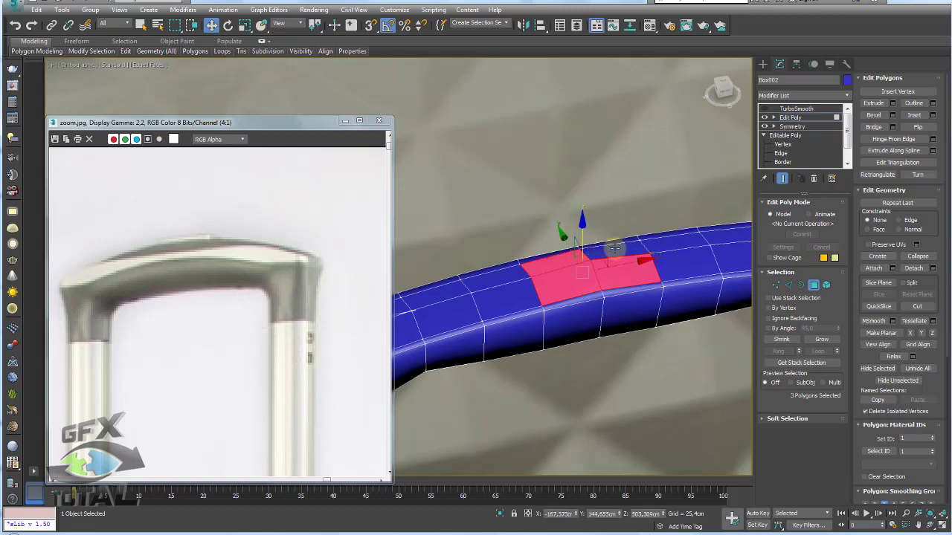
left_click(664, 248, "ctrl")
Refine the face selection to the four polygons on top of the grip.
mouse_move(662, 249)
middle_mouse_down("alt")
mouse_move(701, 282)
mouse_move(655, 289)
middle_mouse_up("alt")
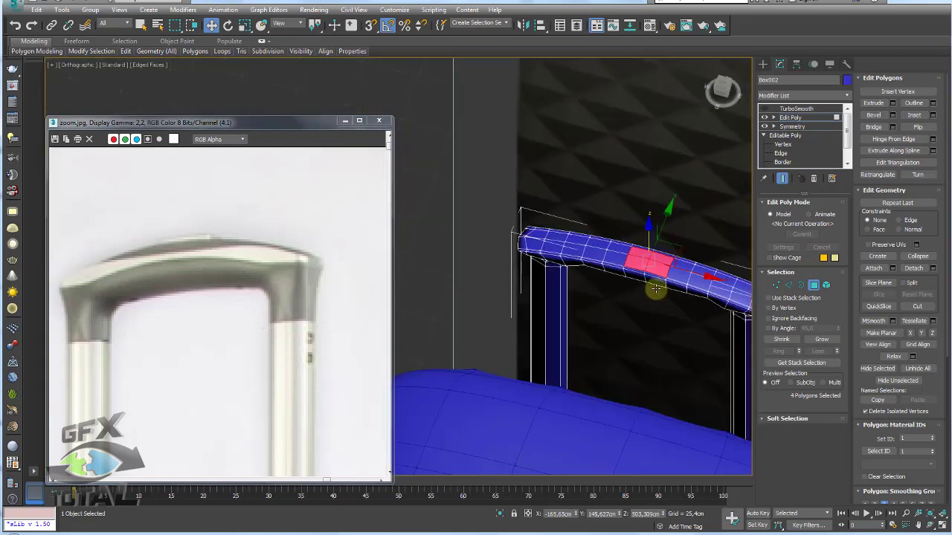
scroll(655, 289, "up", 3)
left_click(690, 255, "ctrl")
left_click(684, 270, "ctrl")
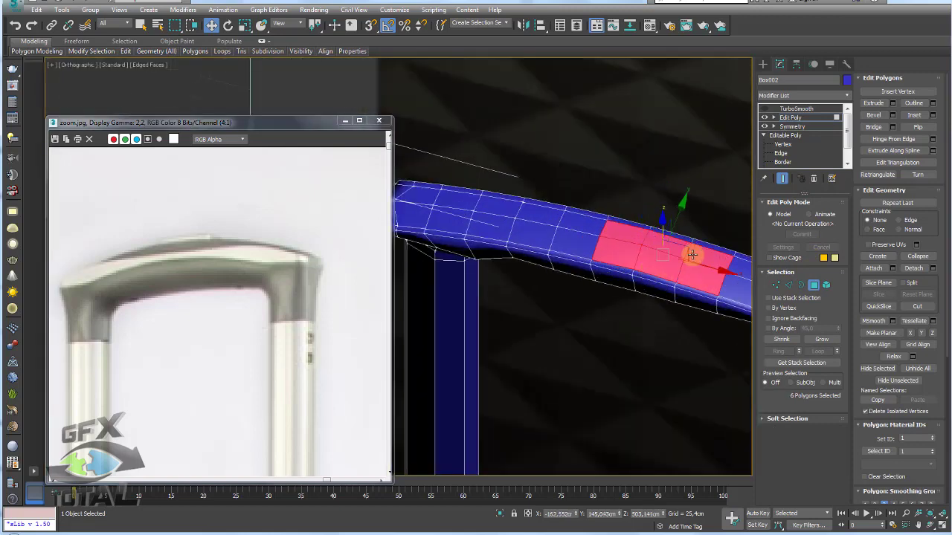
left_click(705, 248, "alt")
mouse_move(706, 248)
middle_mouse_down("alt")
mouse_move(718, 251)
mouse_move(699, 285)
middle_mouse_up("alt")
scroll(686, 255, "up", 2)
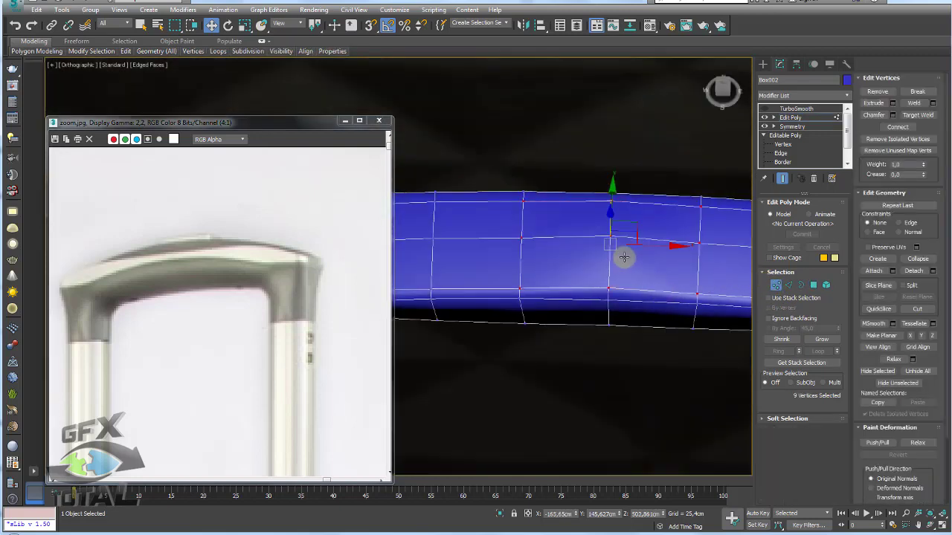
middle_click_drag(624, 257, 631, 277, "alt")
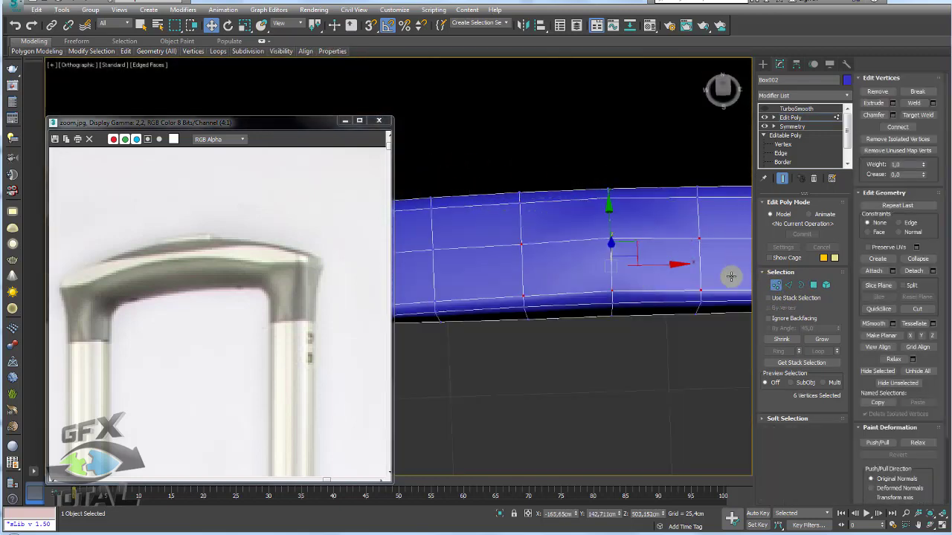
Scale the three panel-end vertices outward into a diagonal point.
left_click_drag(728, 276, 490, 323)
key("e")
key("r")
left_click_drag(523, 258, 518, 246)
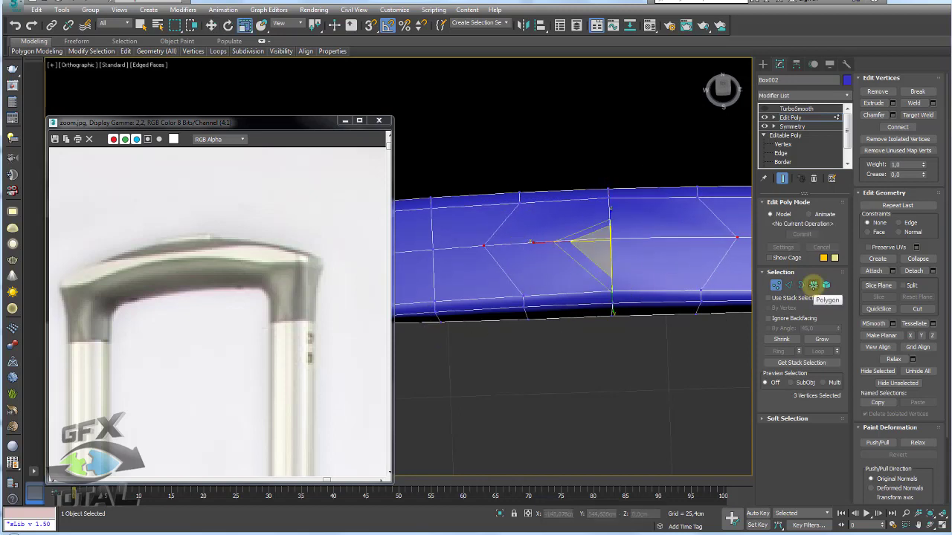
Inset the four grip-top faces and bevel them upward into a tapered raised panel.
left_click(813, 285, "ctrl")
left_click(914, 115)
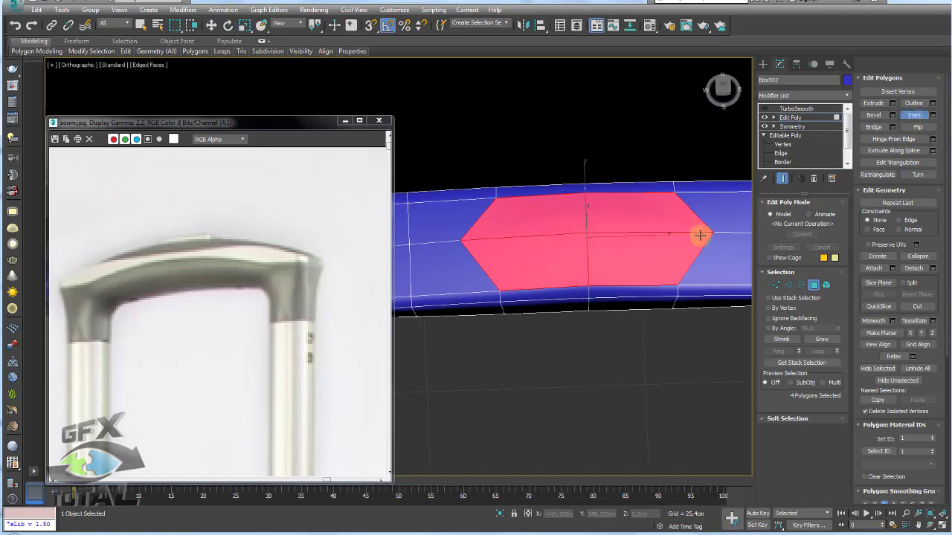
left_click_drag(700, 235, 663, 243)
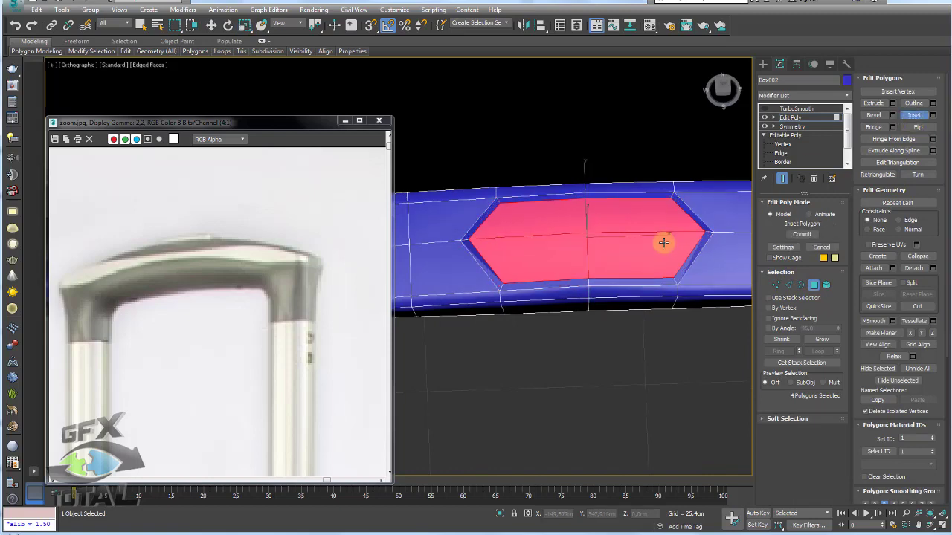
left_click_drag(657, 241, 658, 241)
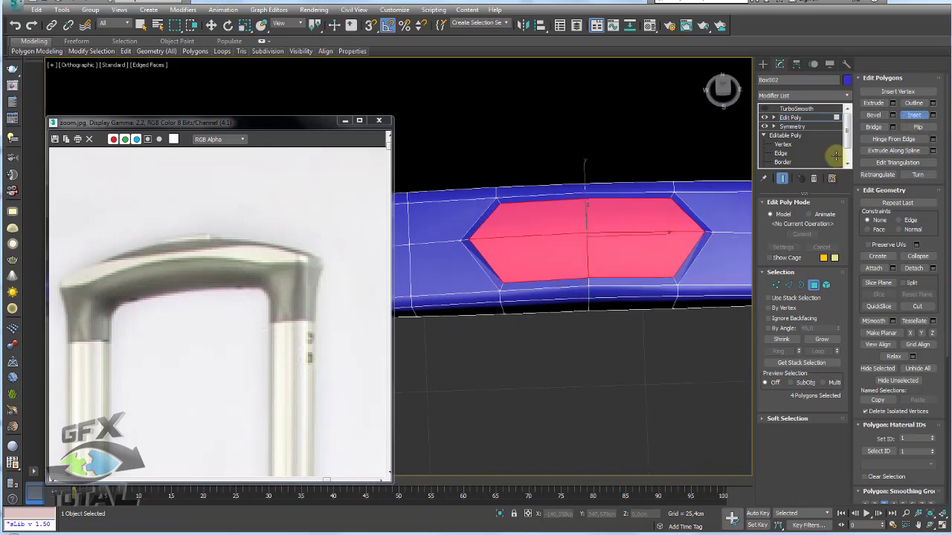
left_click(872, 114)
middle_click_drag(700, 223, 654, 230, "alt")
mouse_move(644, 259)
left_mouse_down()
mouse_move(644, 240)
mouse_move(652, 258)
left_mouse_up()
left_click(647, 249)
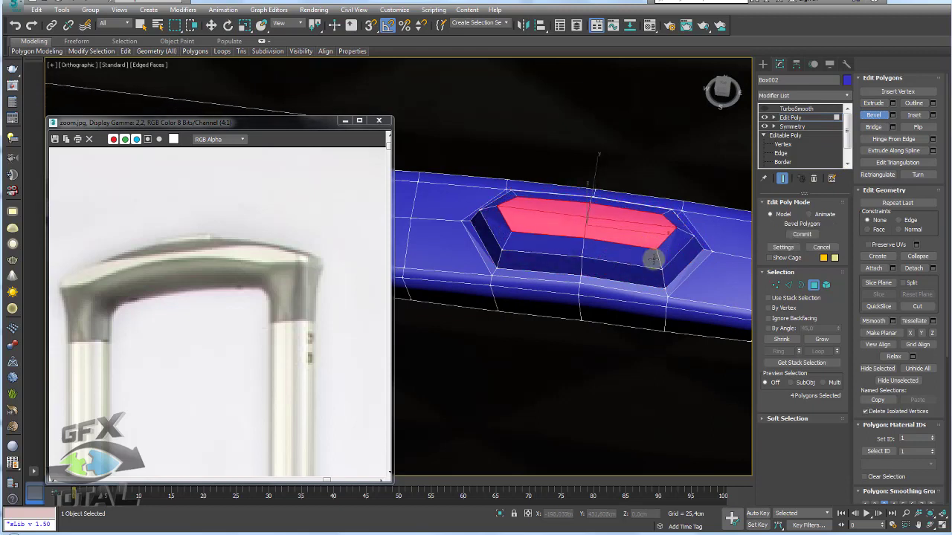
left_click(652, 259)
Select the ring of faces surrounding the raised panel.
left_click(789, 286)
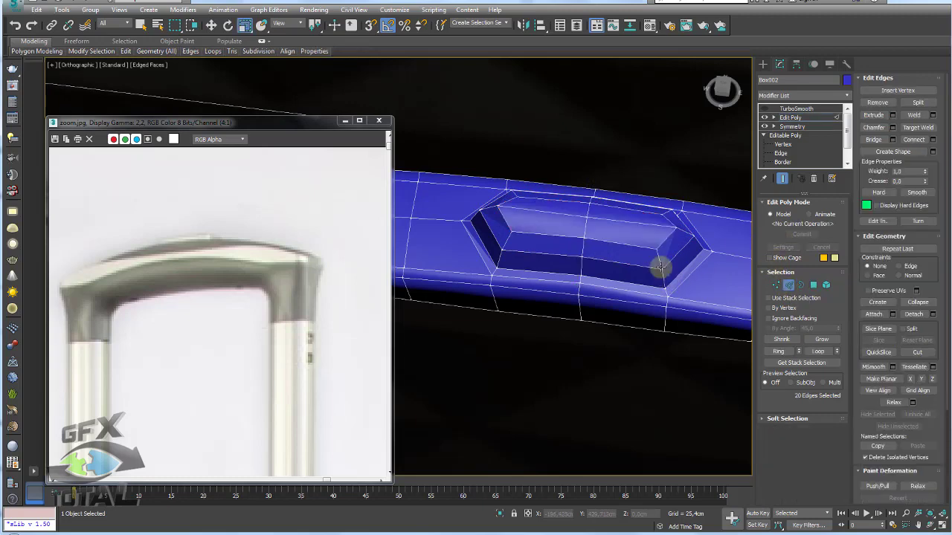
scroll(658, 269, "up", 5)
middle_click_drag(641, 225, 611, 207, "alt")
scroll(617, 246, "down", 4)
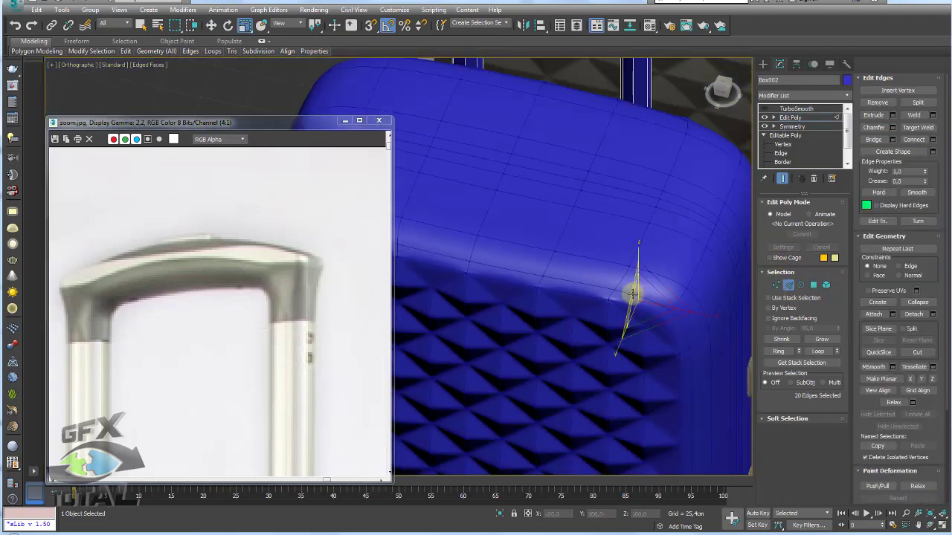
scroll(628, 290, "down", 3)
scroll(617, 246, "up", 4)
scroll(602, 257, "up", 4)
scroll(602, 256, "up", 2)
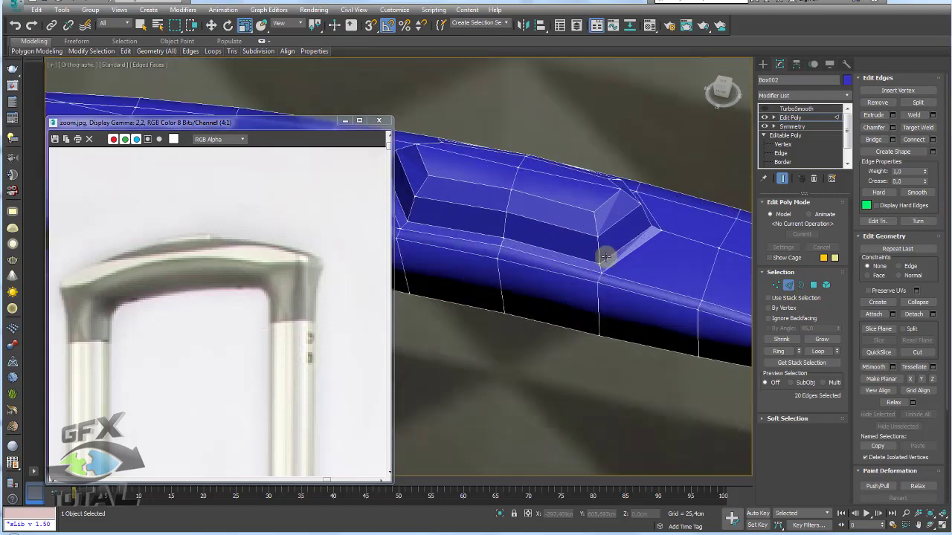
left_click(597, 264)
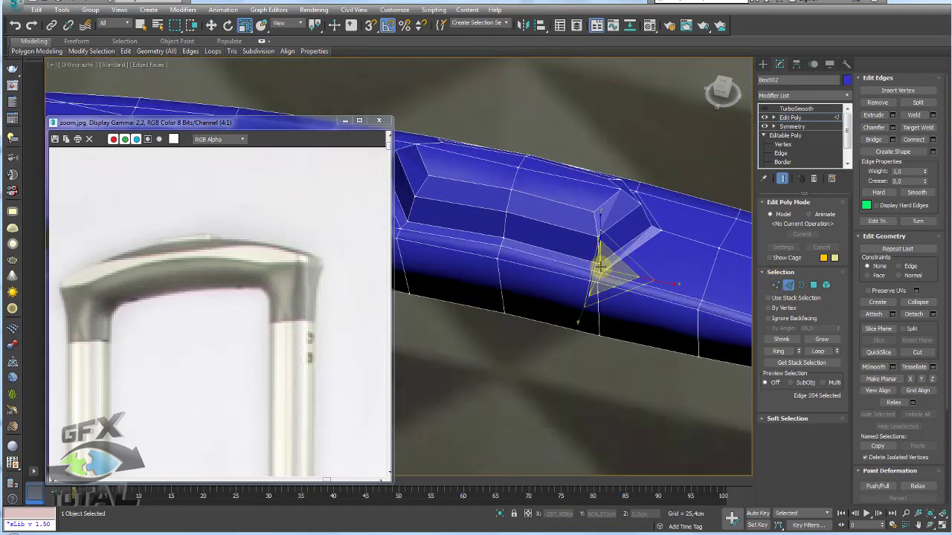
left_click(784, 350)
left_click(813, 285, "ctrl")
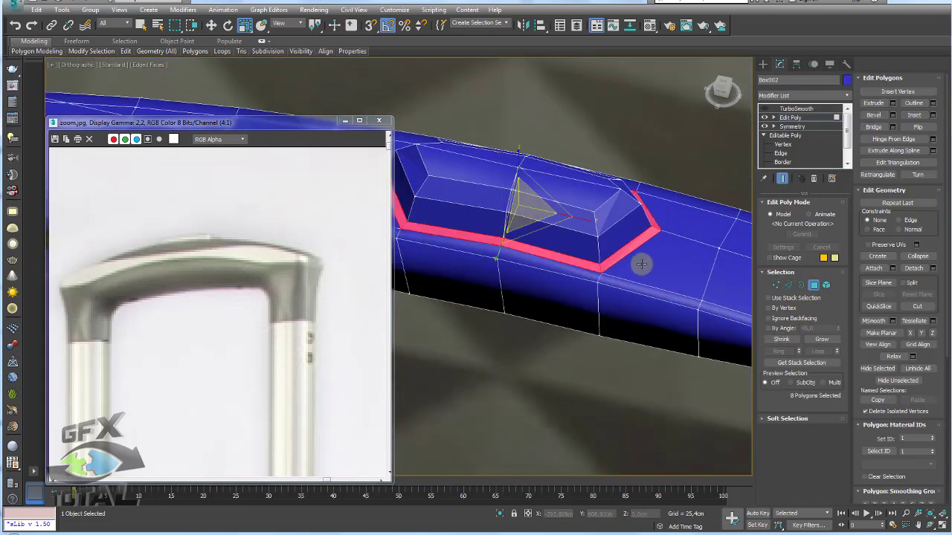
Extrude the surrounding faces and view the grip pad smoothed by TurboSmooth.
left_click(873, 103)
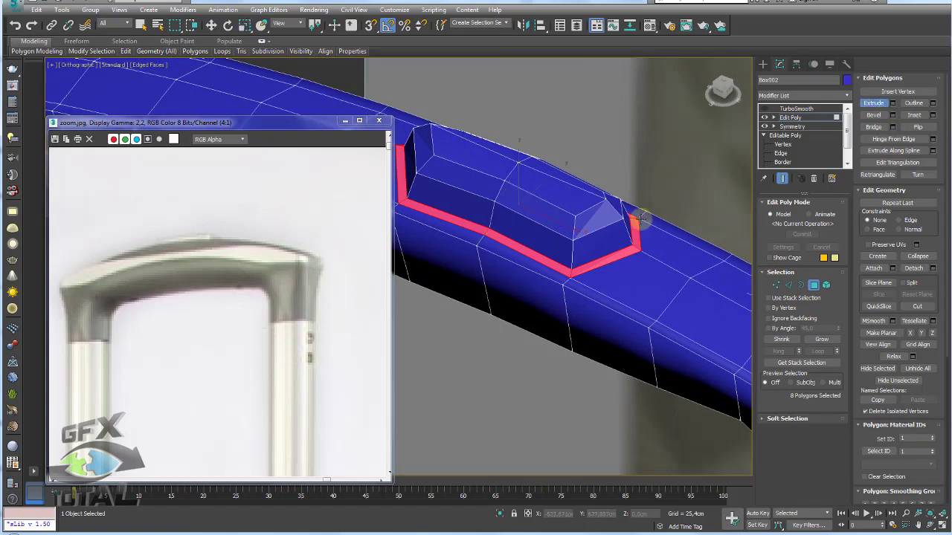
left_click_drag(634, 224, 633, 228)
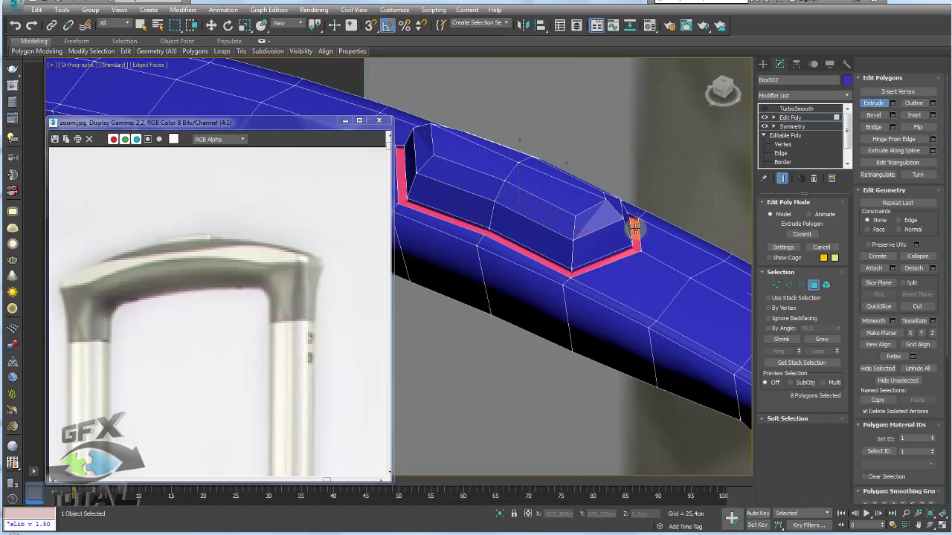
right_click(634, 226)
mouse_move(629, 213)
middle_mouse_down("alt")
mouse_move(676, 272)
mouse_move(439, 149)
middle_mouse_up("alt")
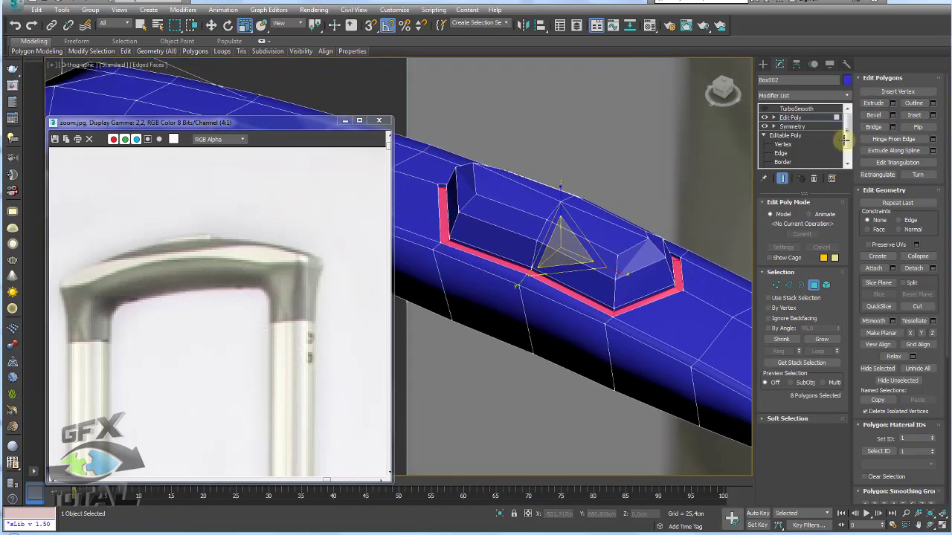
left_click(795, 108)
Turn off smoothing and select the grip's top faces in Edit Poly, growing the selection.
left_click(764, 108)
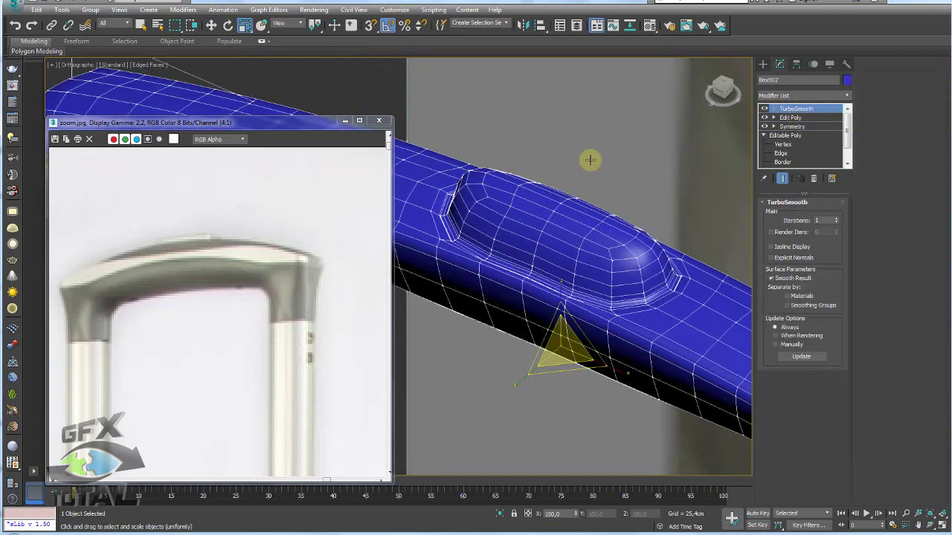
mouse_move(545, 213)
middle_mouse_down("alt")
mouse_move(593, 189)
mouse_move(595, 244)
mouse_move(580, 215)
middle_mouse_up("alt")
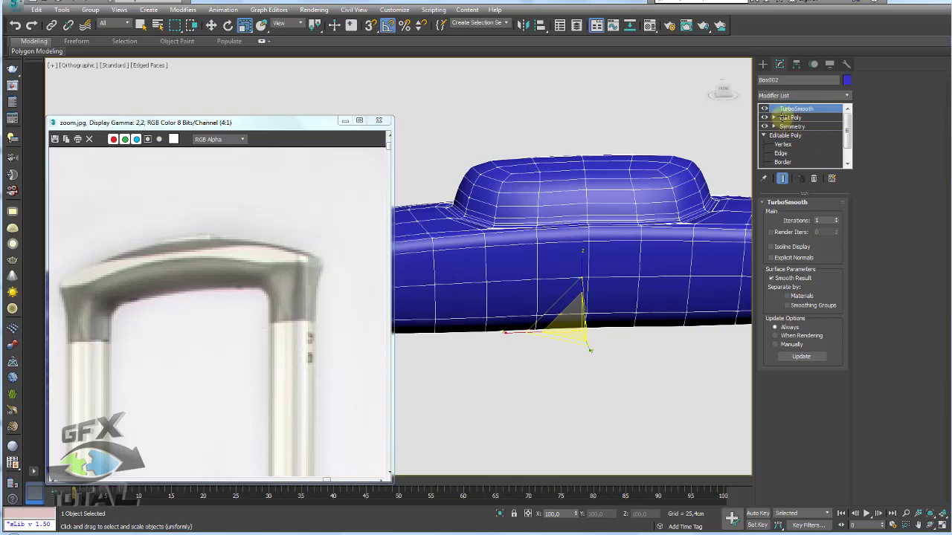
left_click(783, 117)
left_click(773, 117)
left_click(775, 284)
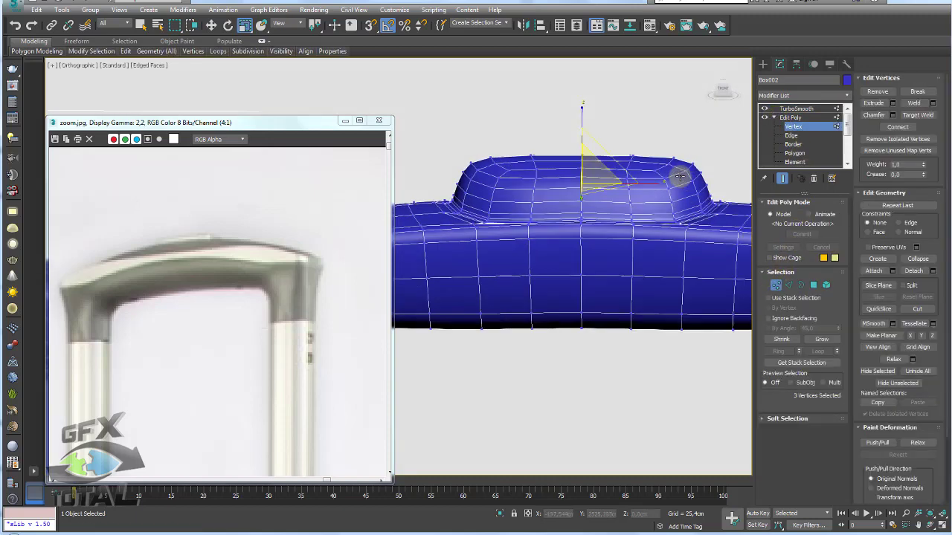
left_click(764, 109)
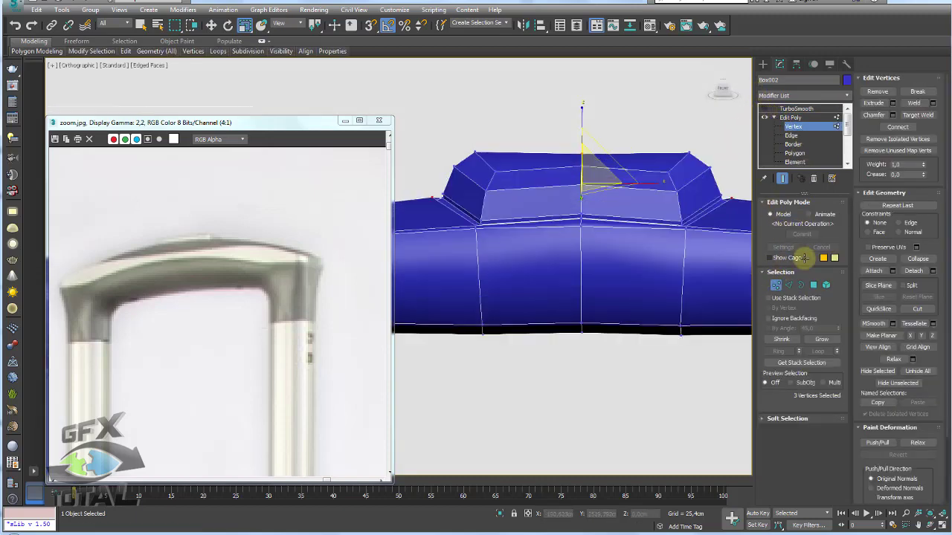
left_click(787, 286)
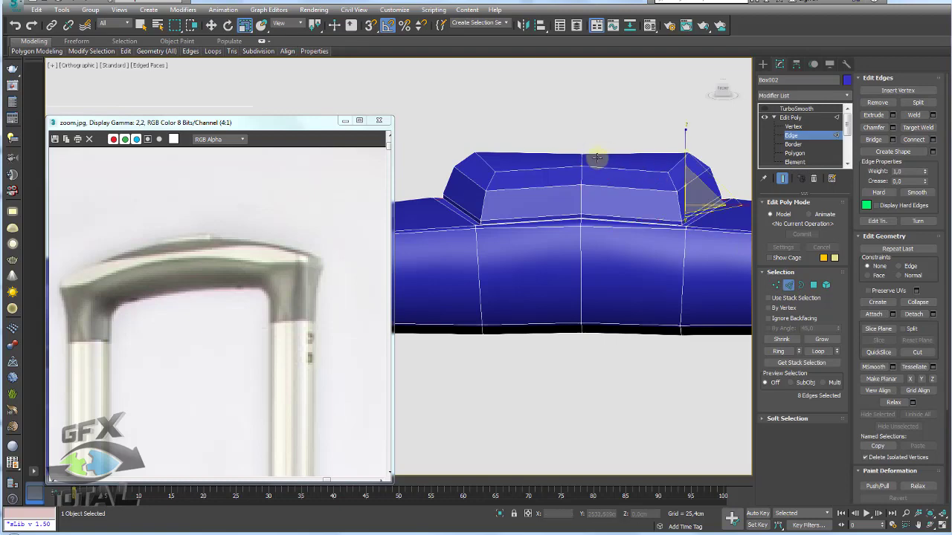
left_click(597, 157)
left_click(813, 285, "ctrl")
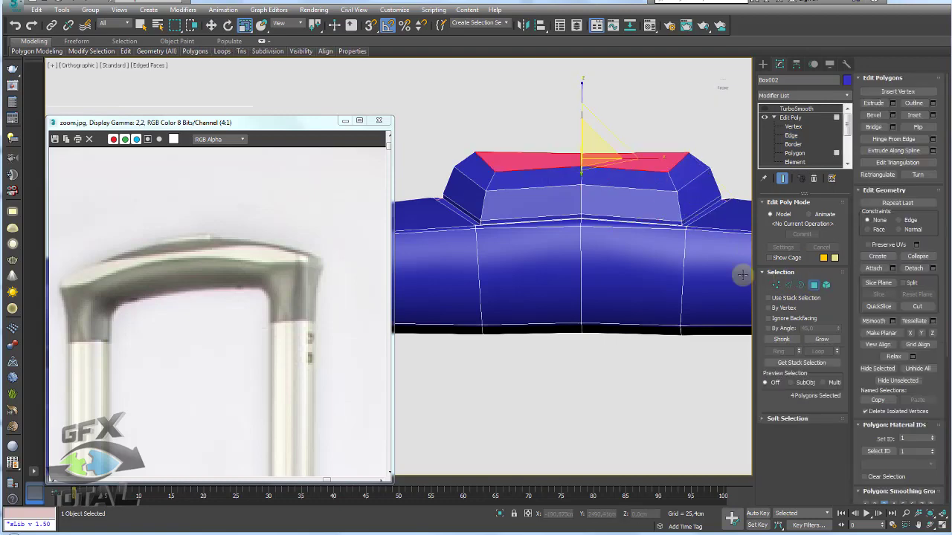
left_click(818, 338)
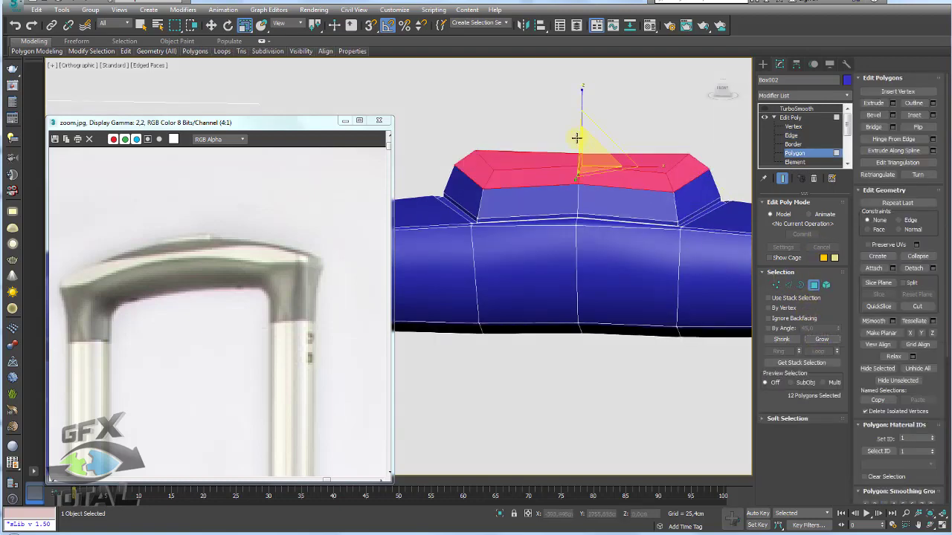
Scale the grip's top faces slightly wider, shrink the selection, and lower them slightly.
key("w")
left_click_drag(582, 141, 580, 130)
key("ctrl+z")
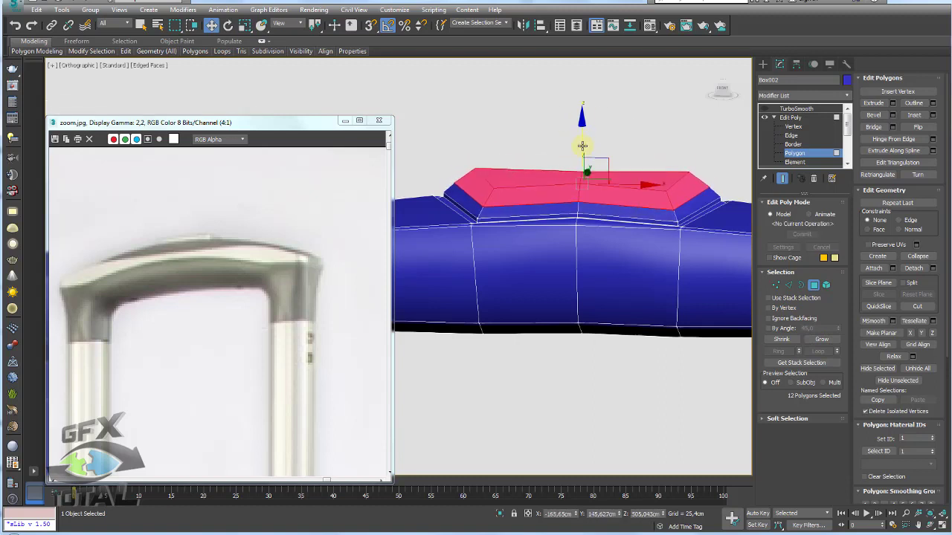
key("r")
left_click_drag(591, 169, 593, 163)
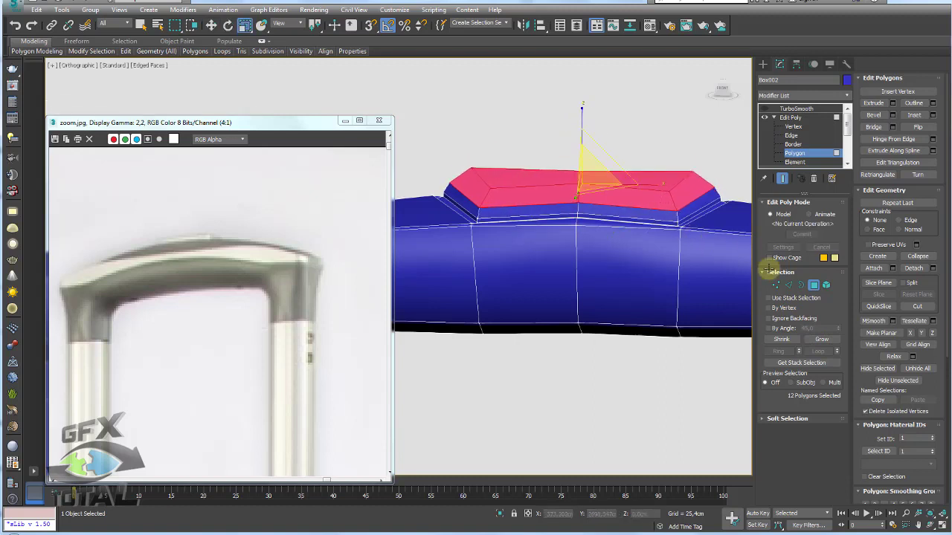
left_click(782, 337)
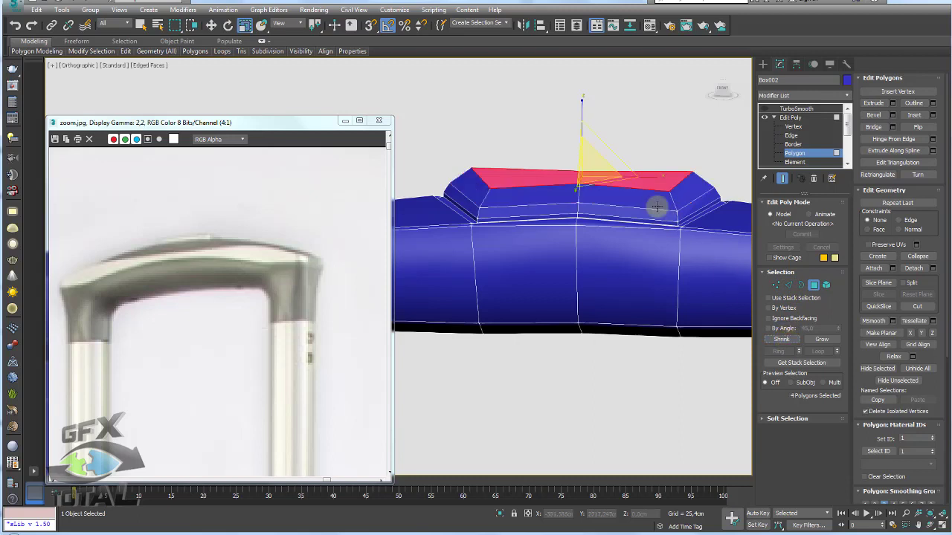
key("w")
left_click_drag(579, 132, 578, 142)
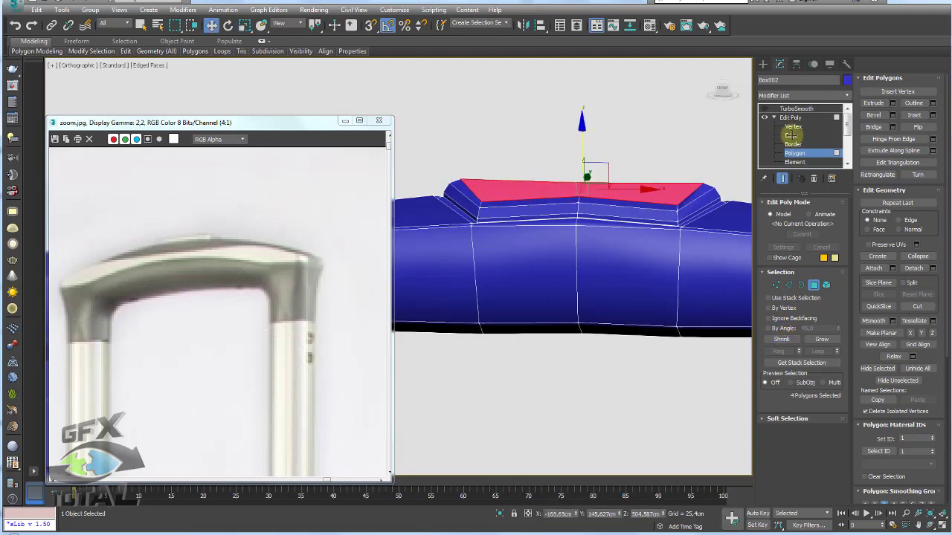
Return to the whole mesh and view the reshaped grip smoothed with TurboSmooth.
left_click(790, 118)
left_click(795, 109)
middle_click_drag(618, 147, 620, 222, "alt")
Deselect the handle and zoom out to bring the suitcase body into view.
scroll(619, 222, "down", 3)
scroll(411, 193, "down", 3)
left_click(450, 197)
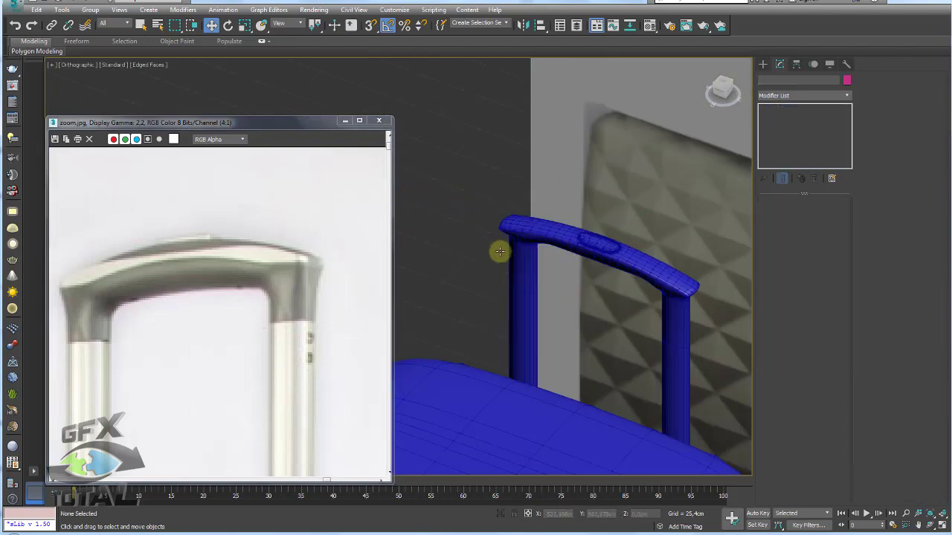
scroll(500, 252, "down", 3)
middle_click_drag(561, 259, 501, 166, "alt")
scroll(501, 166, "up", 2)
scroll(501, 165, "up", 3)
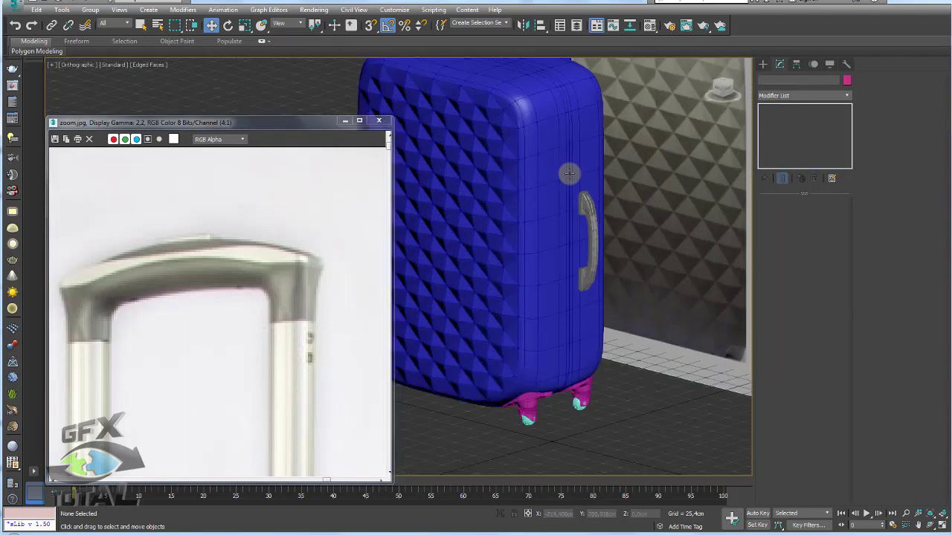
left_click(579, 165)
scroll(574, 214, "down", 2)
scroll(574, 215, "down", 3)
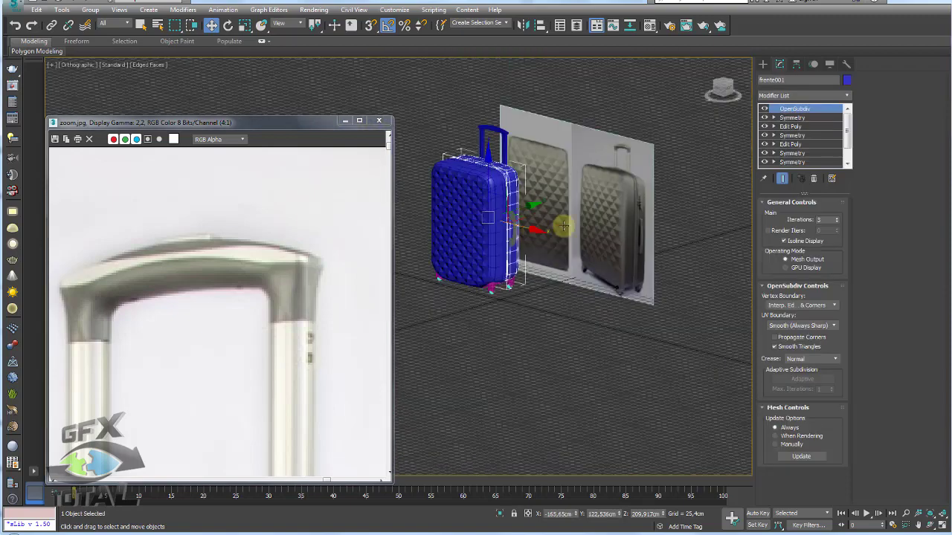
scroll(648, 208, "up", 3)
scroll(628, 164, "up", 3)
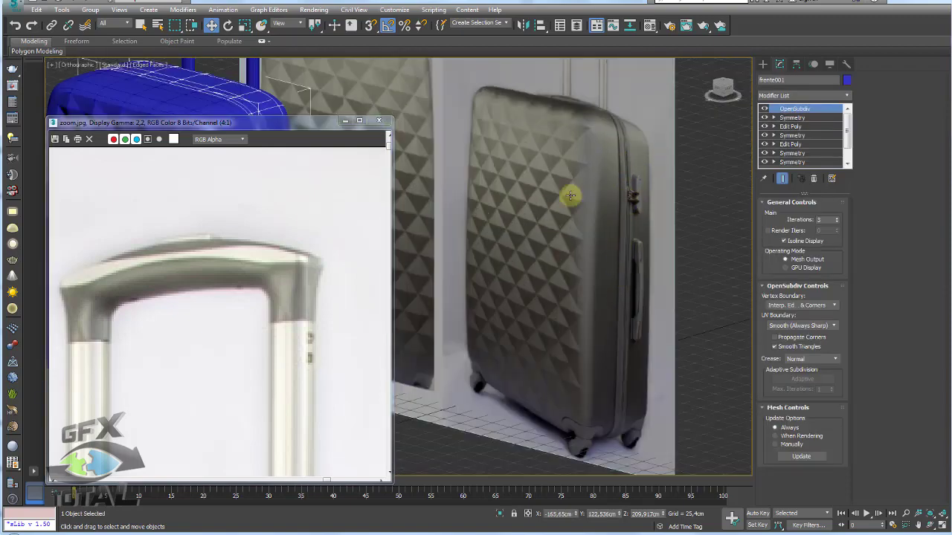
scroll(569, 196, "down", 3)
scroll(501, 168, "down", 3)
Select the front strip frente001 and Shift-drag it to the left to clone it.
left_click(490, 166)
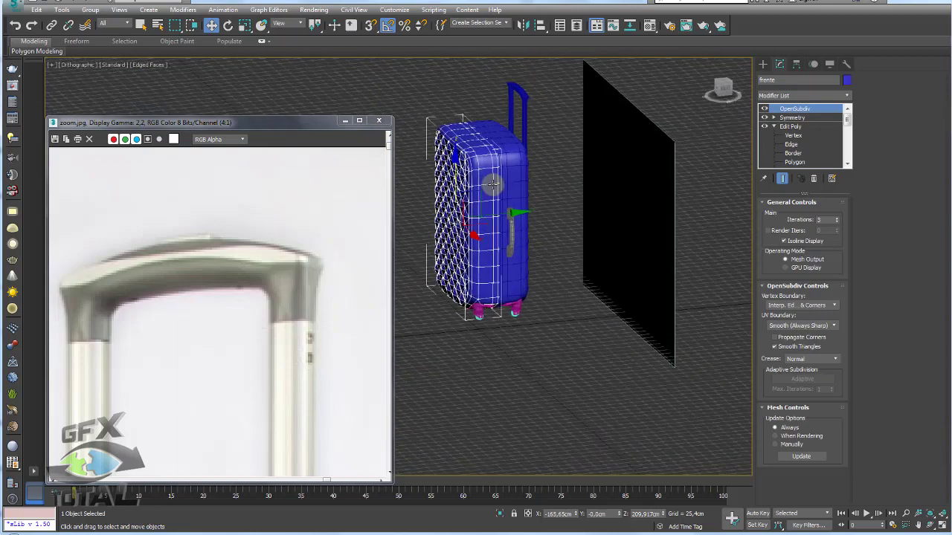
scroll(492, 183, "up", 3)
scroll(497, 168, "up", 2)
scroll(573, 211, "down", 4)
scroll(573, 202, "up", 1)
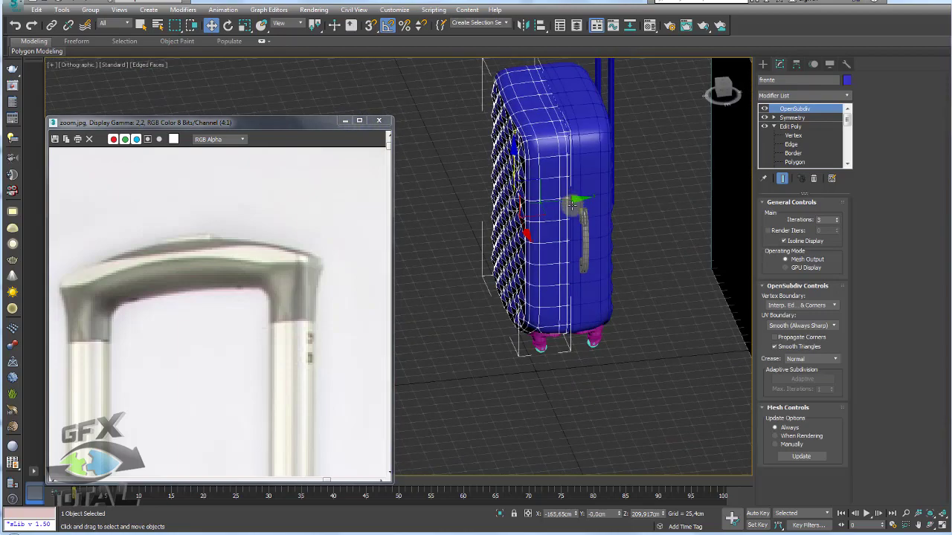
middle_click_drag(573, 202, 682, 167, "alt")
middle_click_drag(600, 197, 546, 138, "alt")
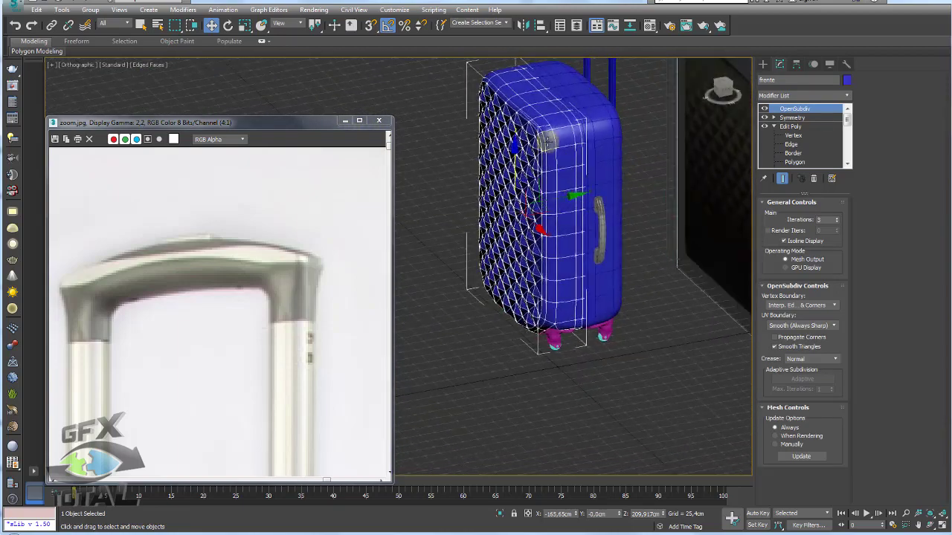
scroll(578, 149, "up", 3)
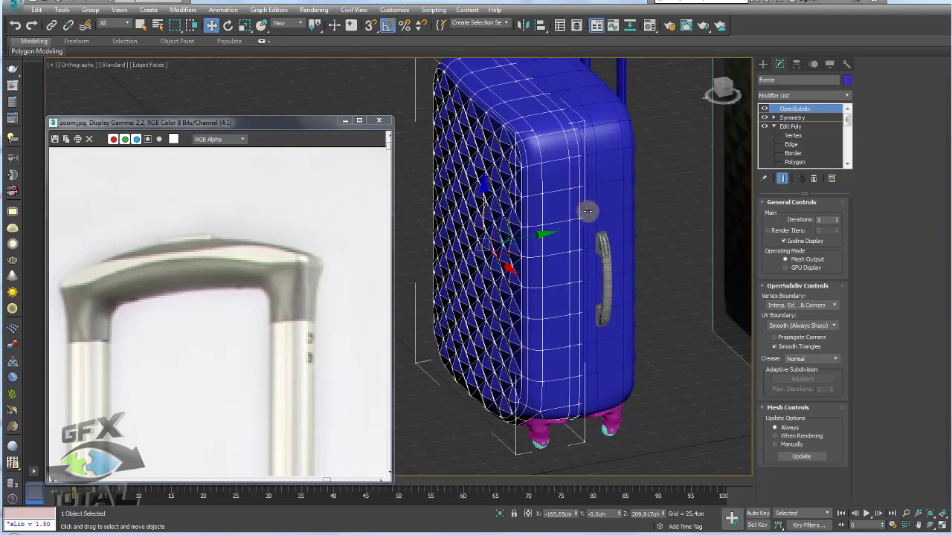
middle_click_drag(587, 211, 578, 212, "alt")
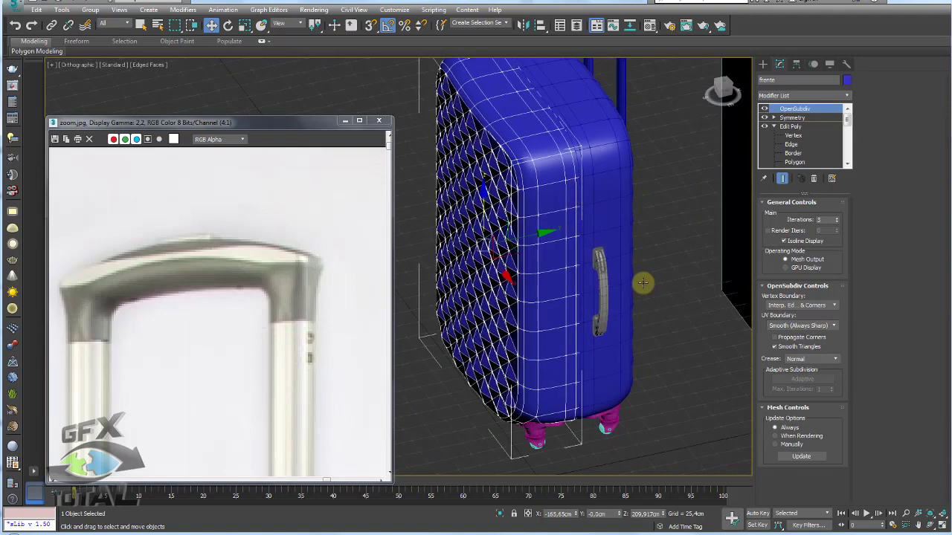
left_click(609, 216)
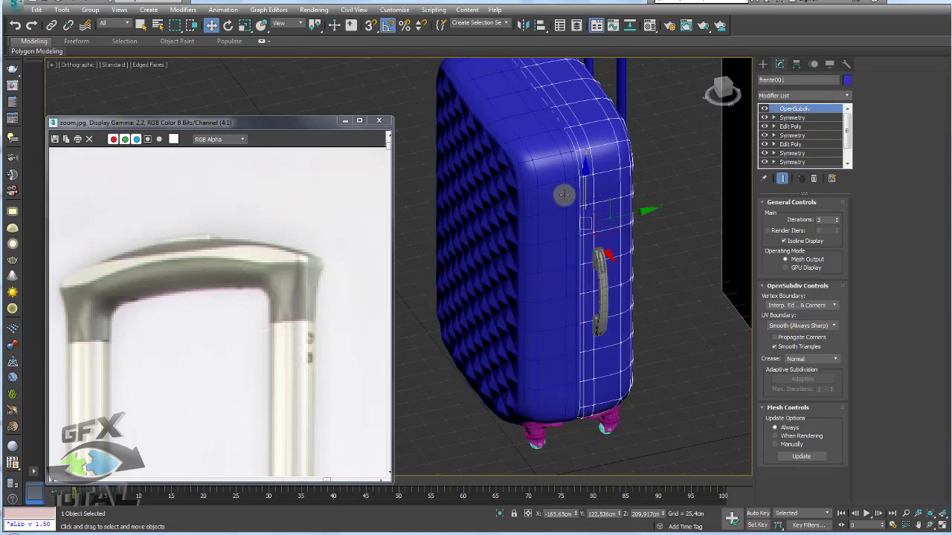
left_click_drag(551, 226, 379, 277, "shift")
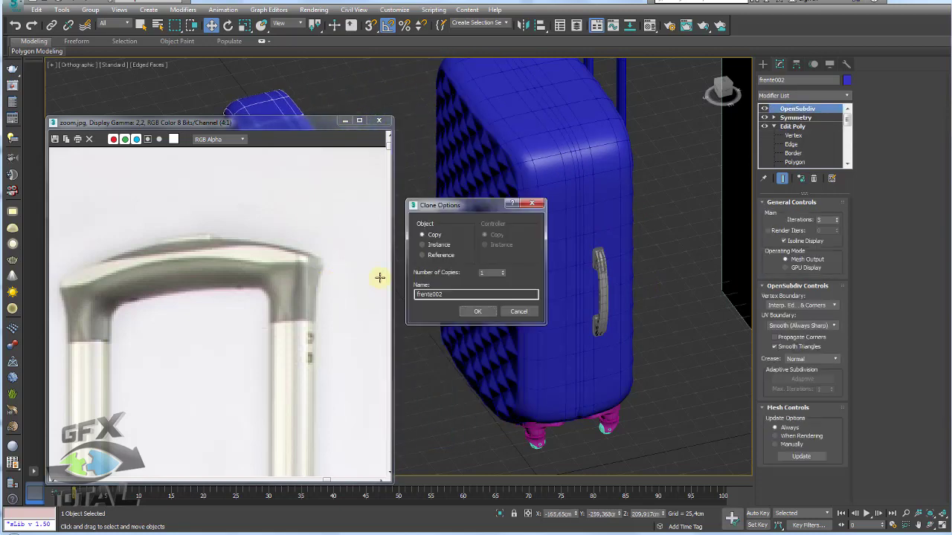
Create the copy frente002 and turn off its smoothing to show the low-poly cage.
left_click(477, 310)
middle_click_drag(439, 295, 555, 273)
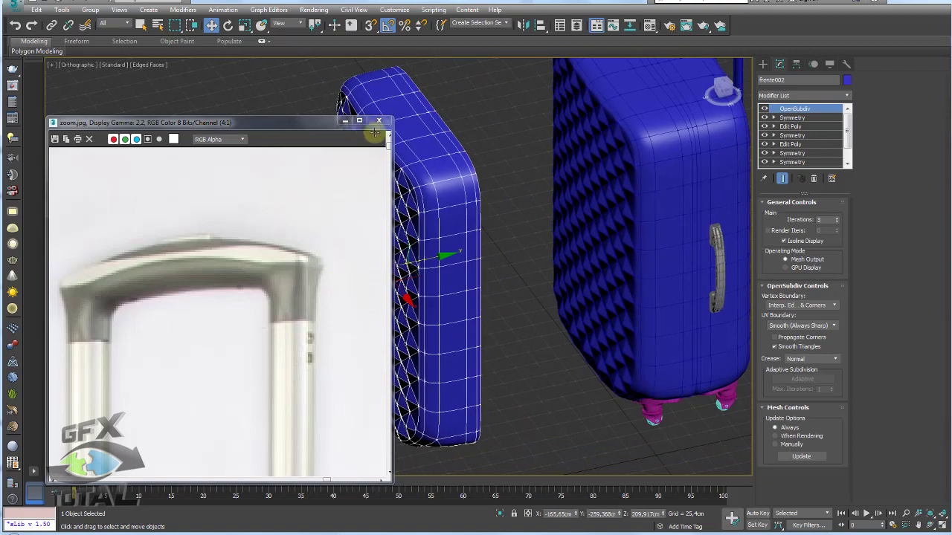
left_click(342, 120)
left_click(764, 109)
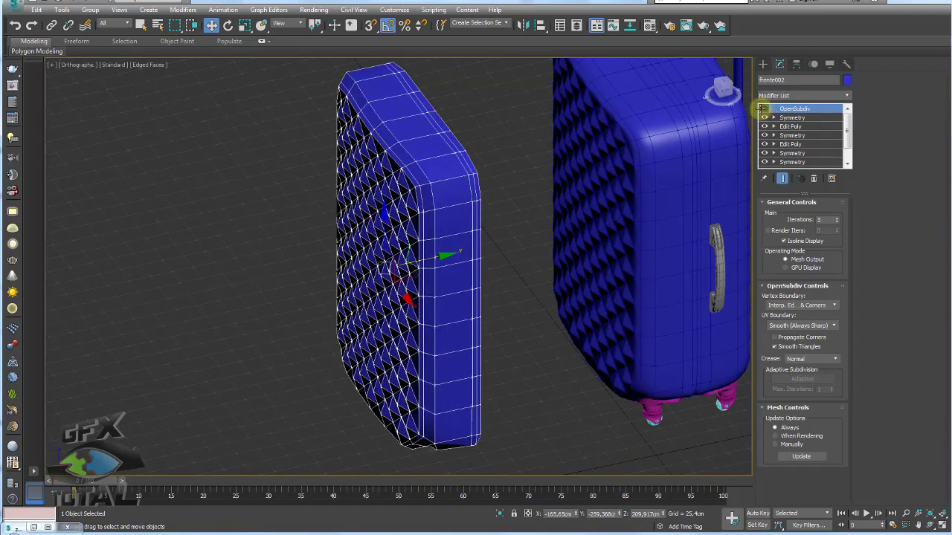
mouse_move(461, 198)
middle_mouse_down("alt")
mouse_move(456, 187)
mouse_move(482, 191)
middle_mouse_up("alt")
Select the copy's outline edges and create the linear spline Shape001 from them.
left_click(792, 118)
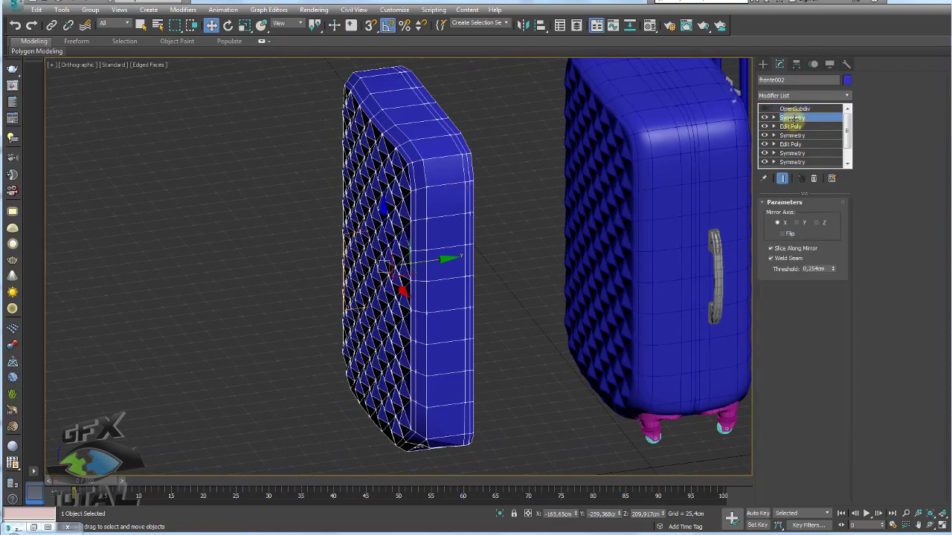
left_click_drag(792, 117, 795, 153)
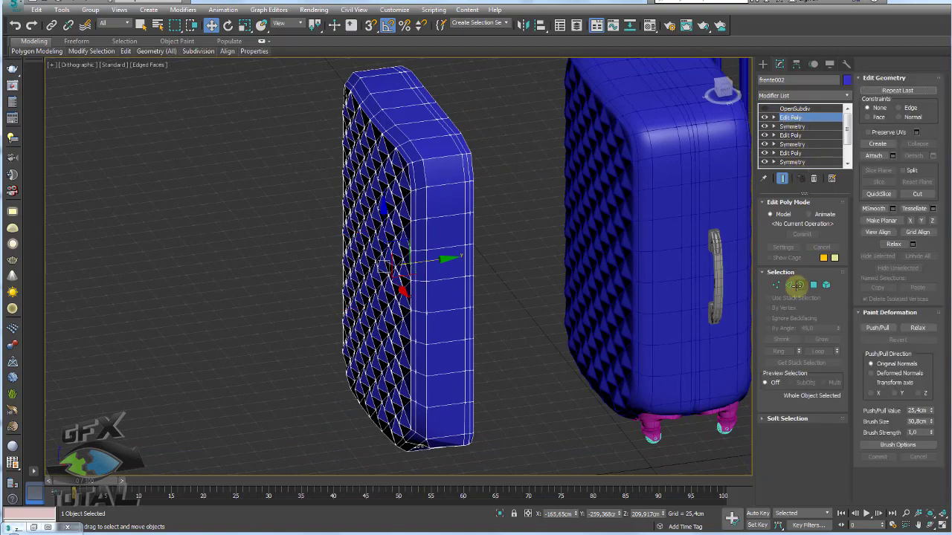
left_click(797, 285)
left_click_drag(530, 142, 455, 192)
middle_click_drag(455, 192, 467, 196, "alt")
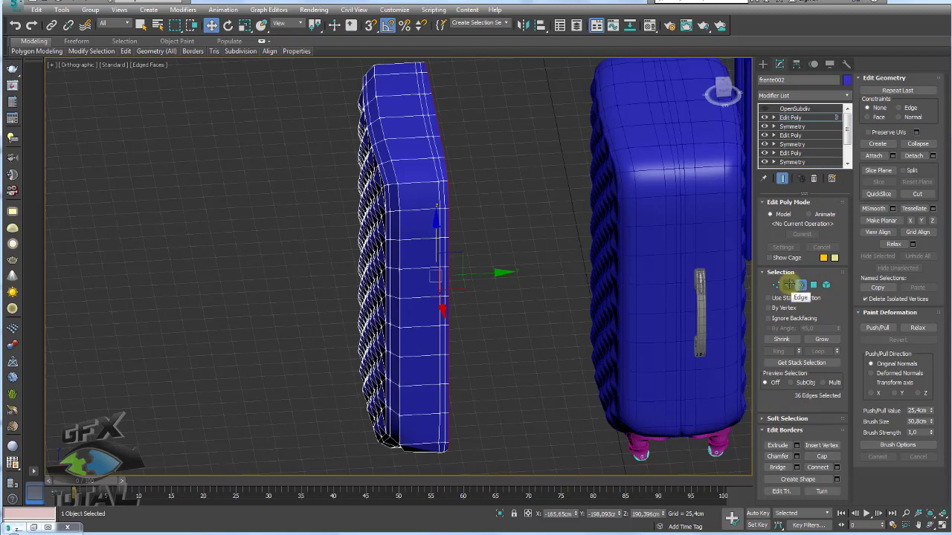
left_click(788, 284)
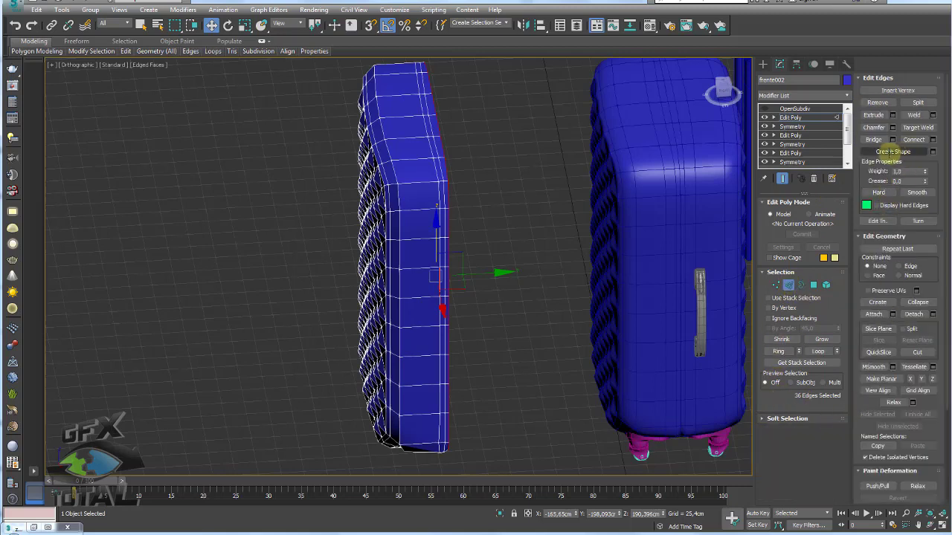
left_click(929, 151)
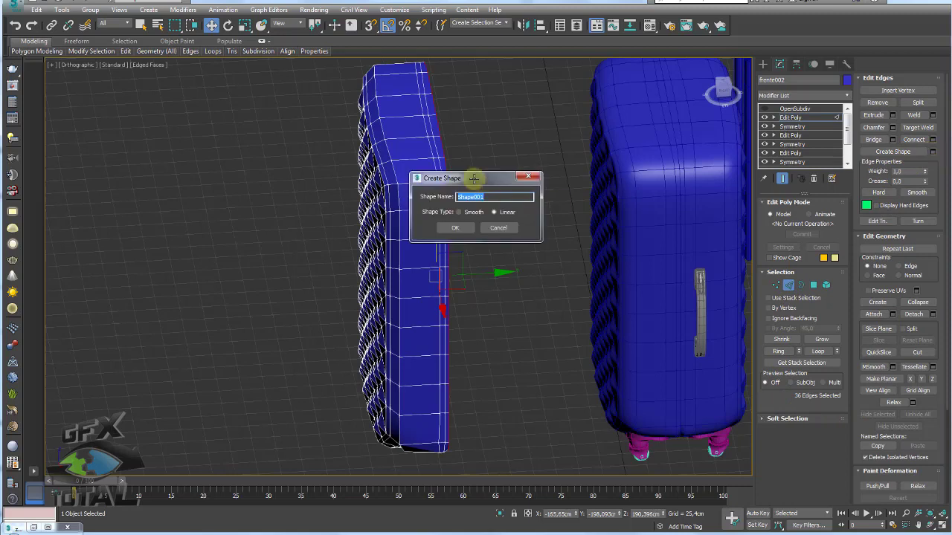
left_click_drag(473, 179, 546, 127)
left_click(527, 176)
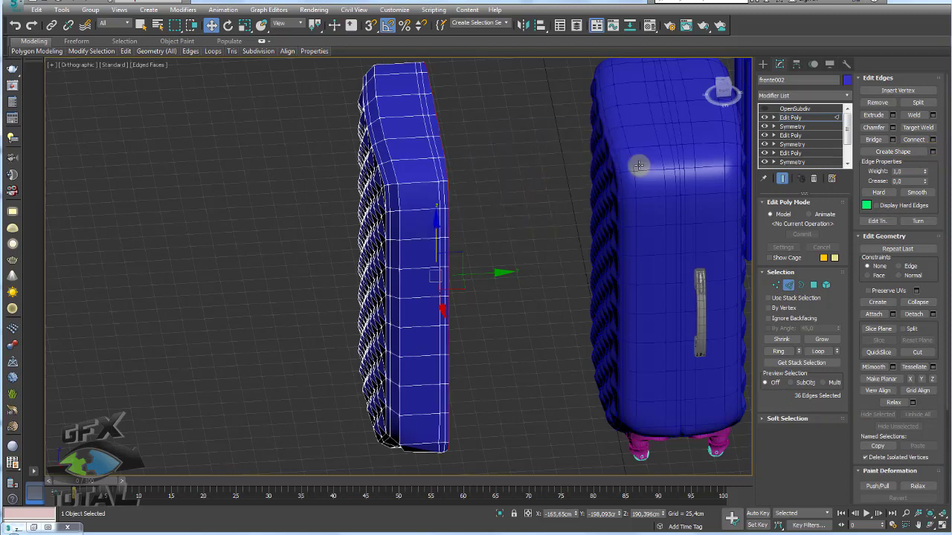
Leave sub-object editing and select the Shape001 outline spline between the suitcases.
left_click(792, 117)
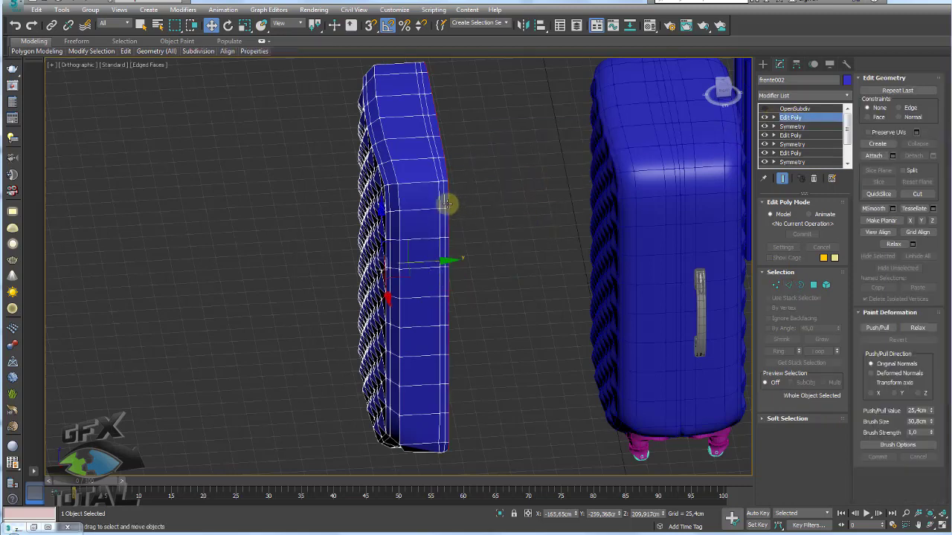
left_click(449, 206)
mouse_move(437, 263)
middle_mouse_down("alt")
mouse_move(526, 272)
mouse_move(558, 314)
mouse_move(541, 315)
mouse_move(498, 258)
middle_mouse_up("alt")
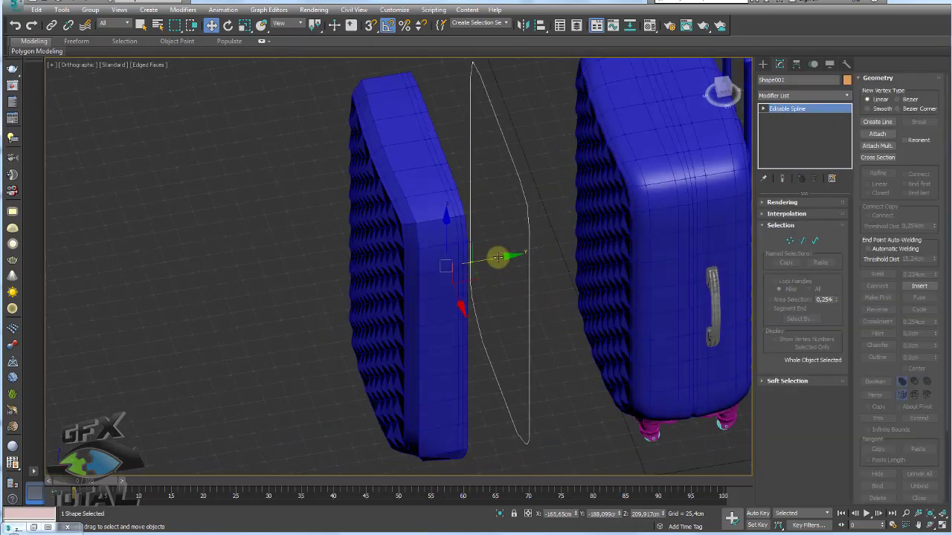
Draw a thin rectangle shape, Rectangle001, on the ground.
left_click(762, 64)
mouse_move(621, 237)
middle_mouse_down("alt")
mouse_move(637, 266)
mouse_move(535, 239)
middle_mouse_up("alt")
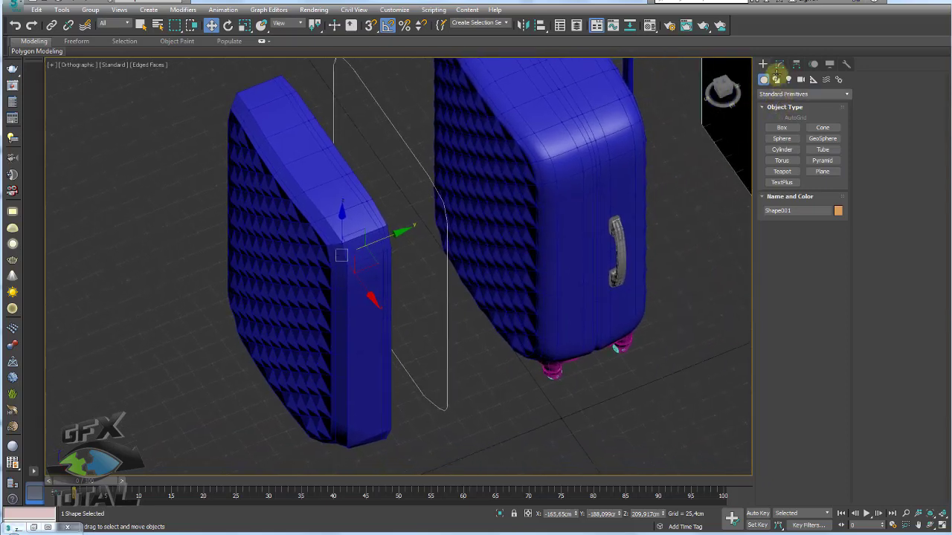
left_click(775, 79)
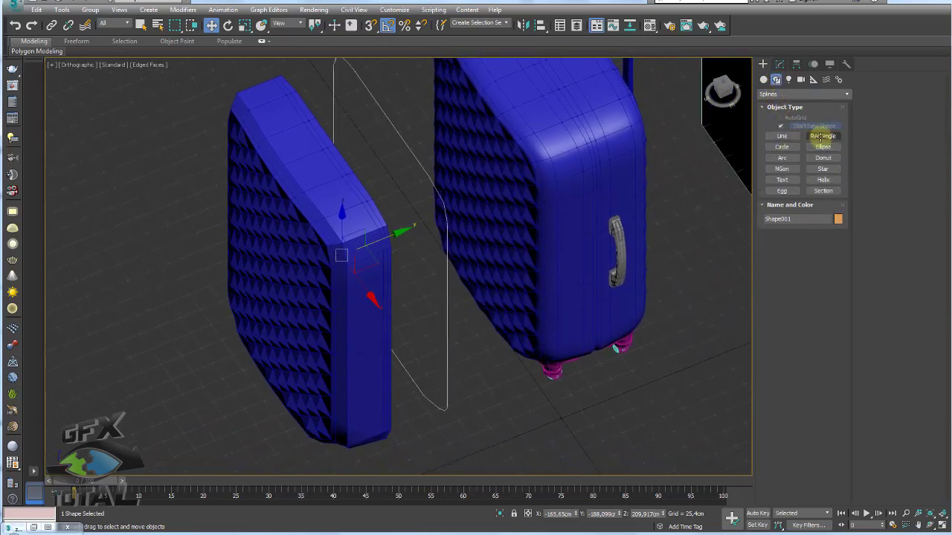
left_click(821, 135)
middle_click_drag(614, 299, 590, 318, "alt")
scroll(580, 305, "up", 3)
left_click_drag(561, 272, 554, 287)
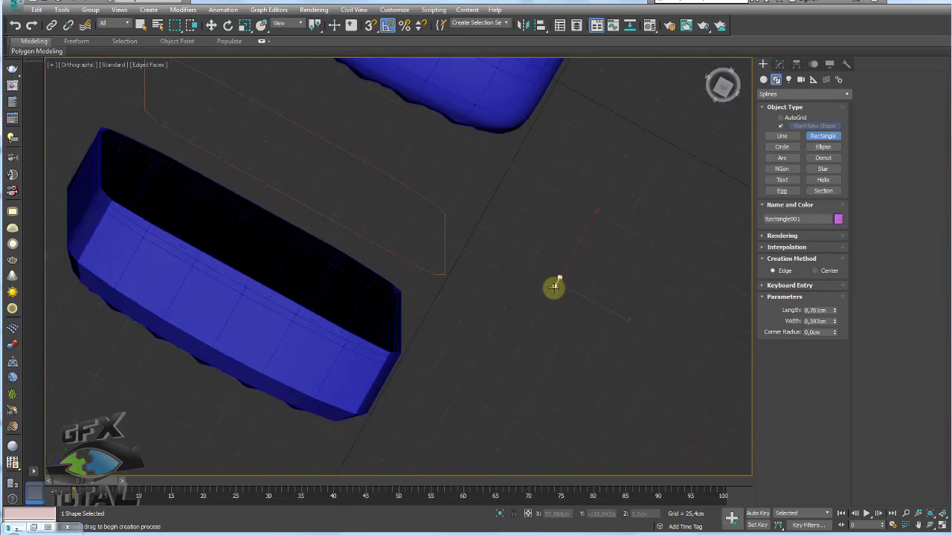
right_click(548, 285)
middle_click_drag(567, 293, 569, 266, "alt")
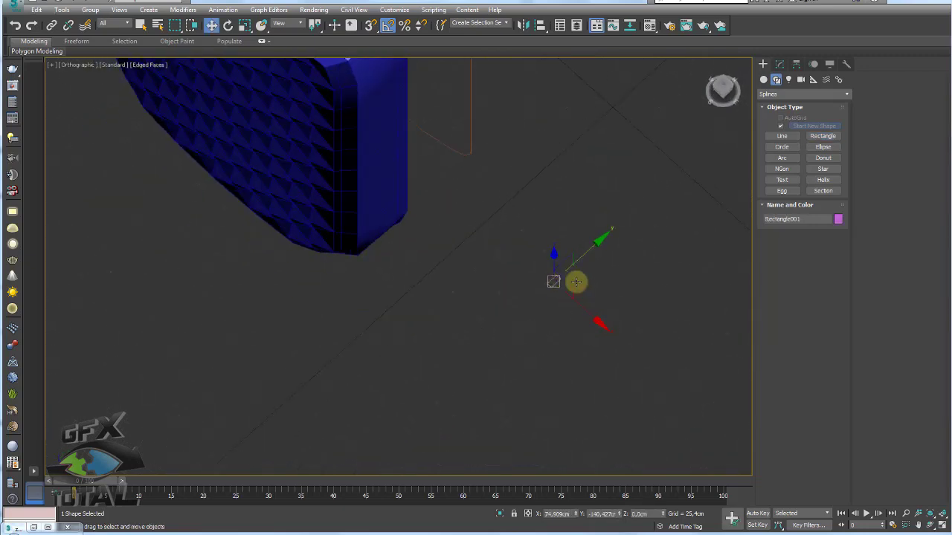
Convert the rectangle to an Editable Spline and Shift-copy its spline alongside.
right_click_drag(574, 278, 626, 278)
left_click_drag(669, 223, 550, 294)
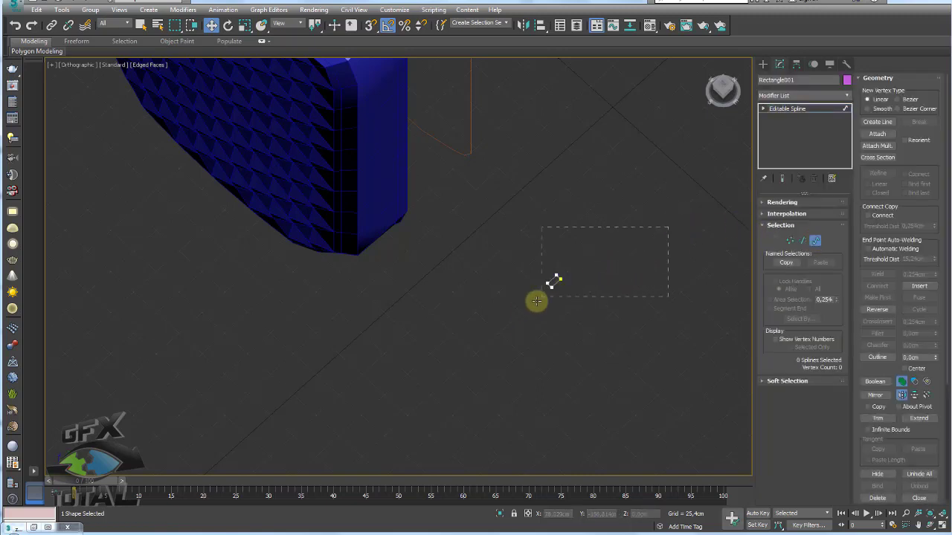
key("z")
middle_click_drag(588, 278, 427, 280, "alt")
scroll(523, 286, "down", 2)
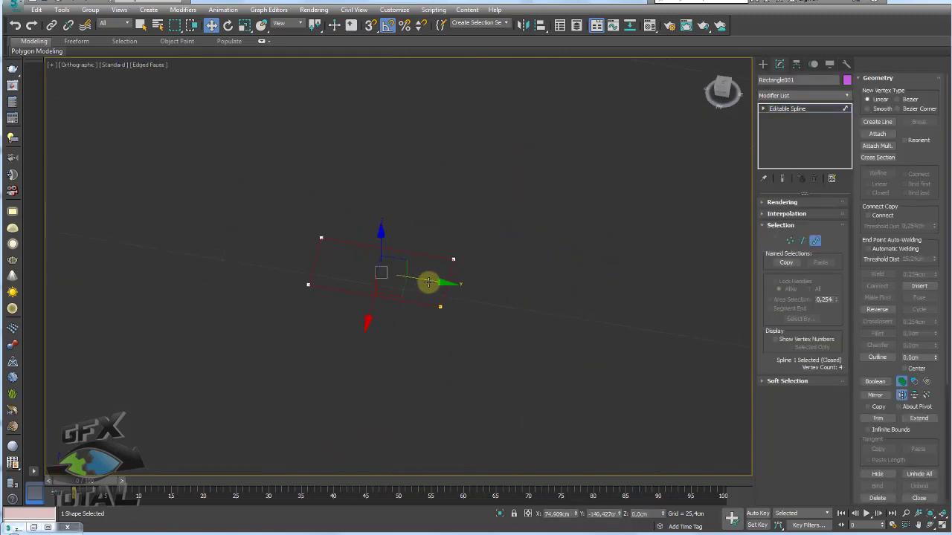
left_click_drag(427, 281, 587, 315, "shift")
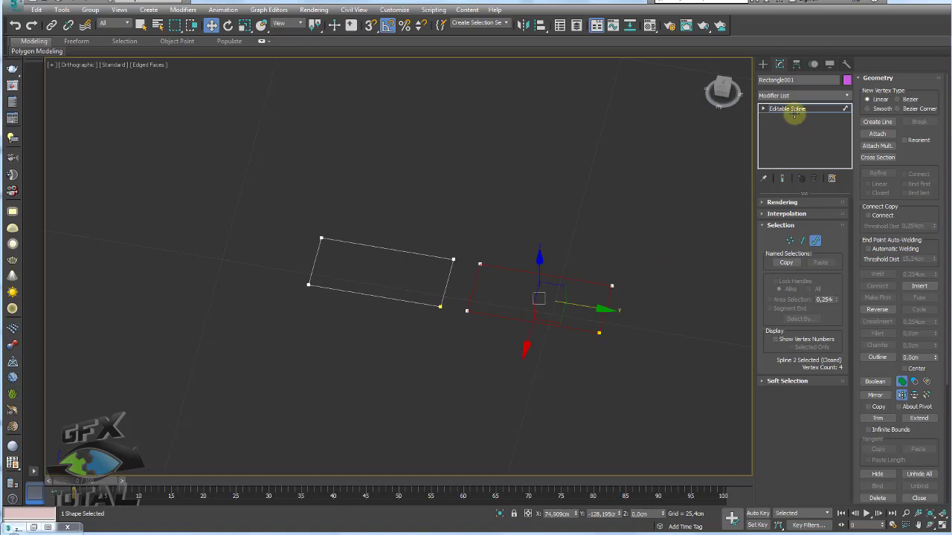
Return to object level and reselect the Shape001 outline spline.
left_click(785, 110)
scroll(542, 171, "down", 3)
mouse_move(542, 96)
middle_mouse_down("alt")
mouse_move(484, 295)
mouse_move(469, 278)
mouse_move(490, 174)
middle_mouse_up("alt")
left_click(440, 97)
mouse_move(439, 98)
middle_mouse_down("alt")
mouse_move(439, 203)
mouse_move(460, 214)
mouse_move(436, 263)
middle_mouse_up("alt")
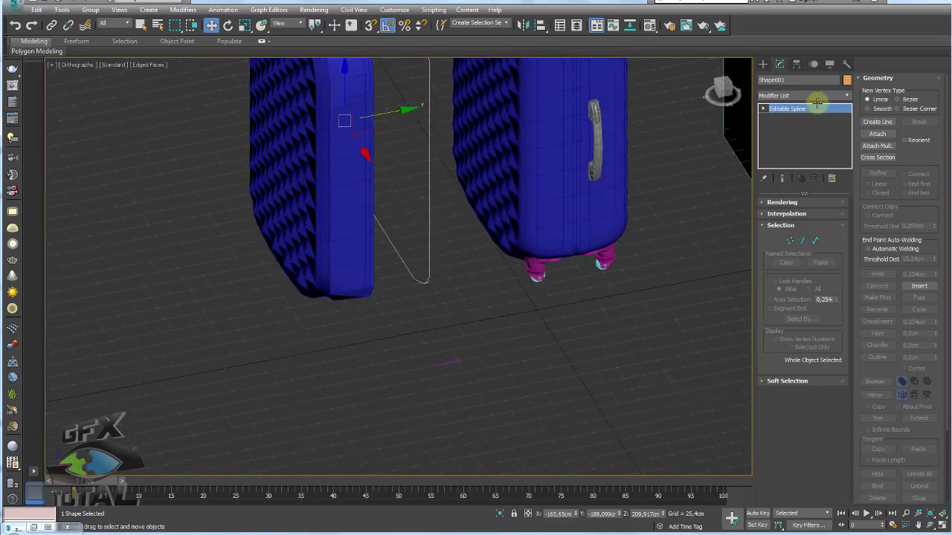
Apply a Sweep modifier to the Shape001 outline spline.
left_click(796, 92)
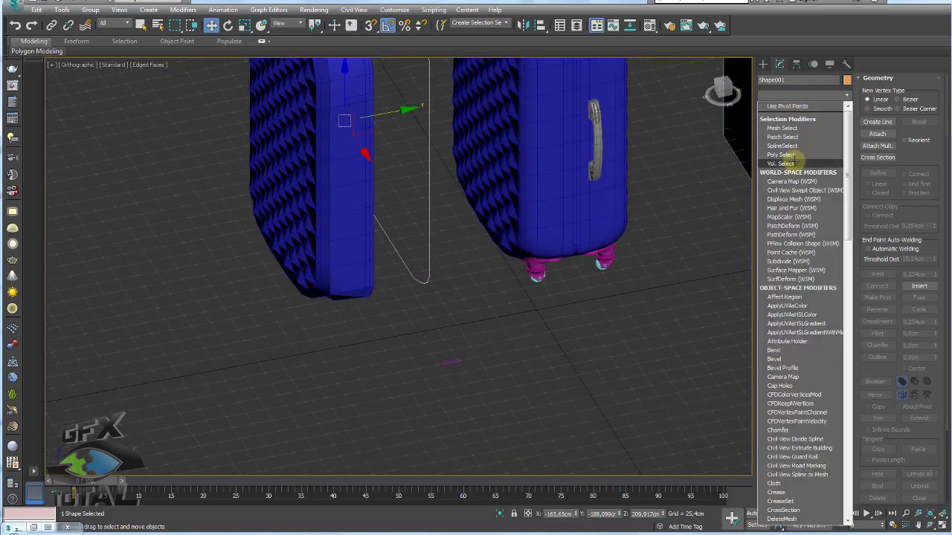
scroll(792, 157, "down", 1)
key("w")
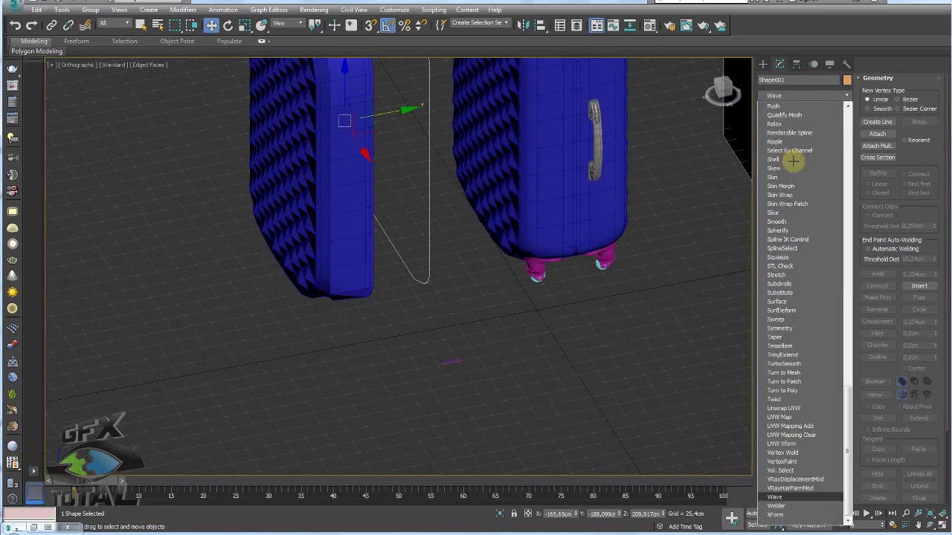
key("s")
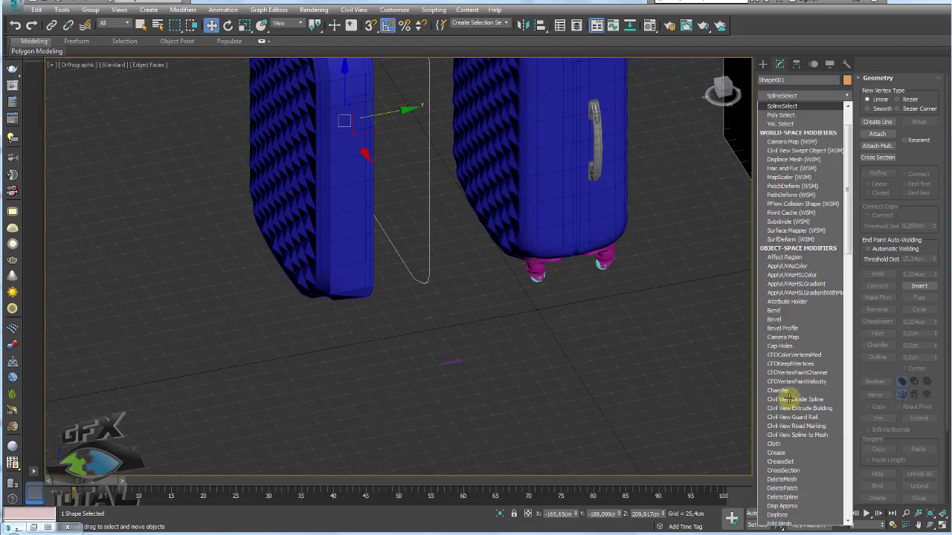
scroll(792, 400, "down", 10)
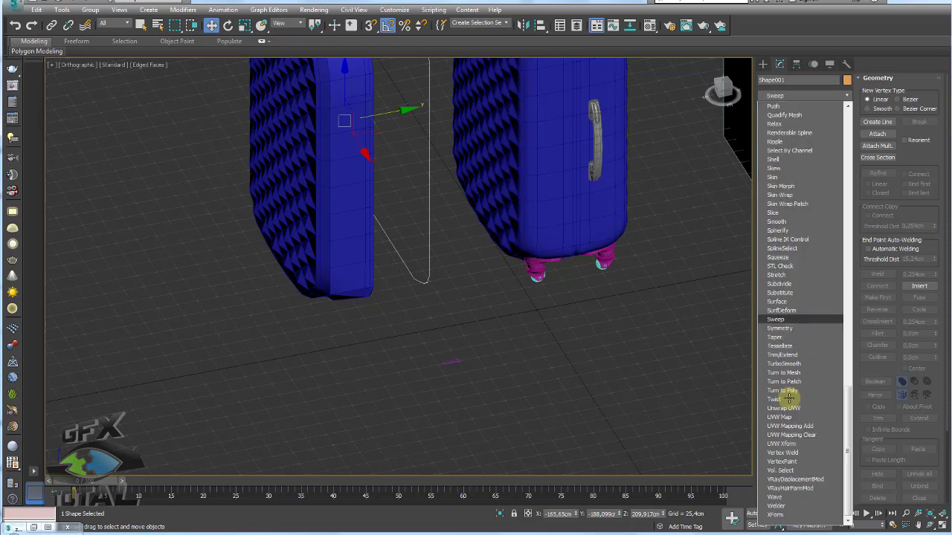
left_click(776, 318)
mouse_move(665, 319)
middle_mouse_down("alt")
mouse_move(632, 314)
mouse_move(662, 321)
mouse_move(655, 318)
middle_mouse_up("alt")
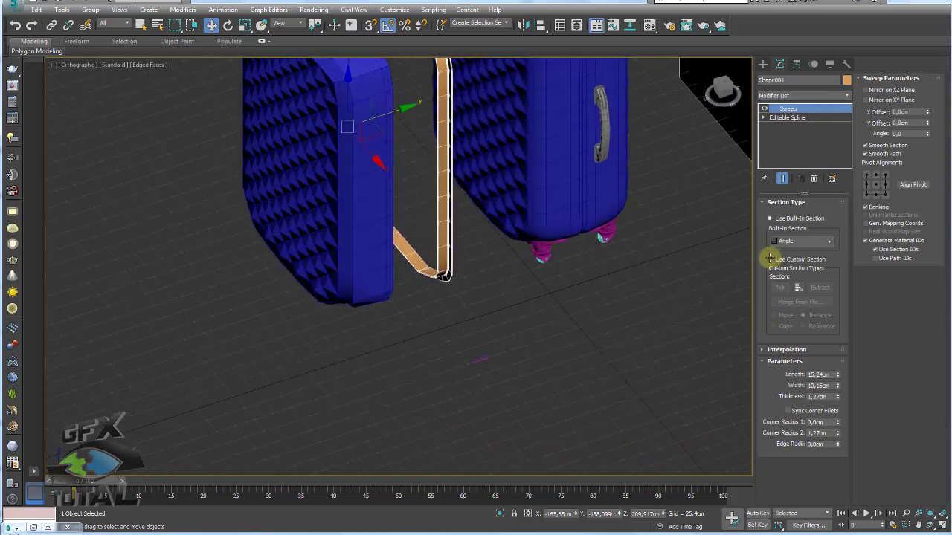
Set the sweep to a custom section using Rectangle001, then move the strap onto the right suitcase's front.
left_click(770, 259)
left_click(779, 287)
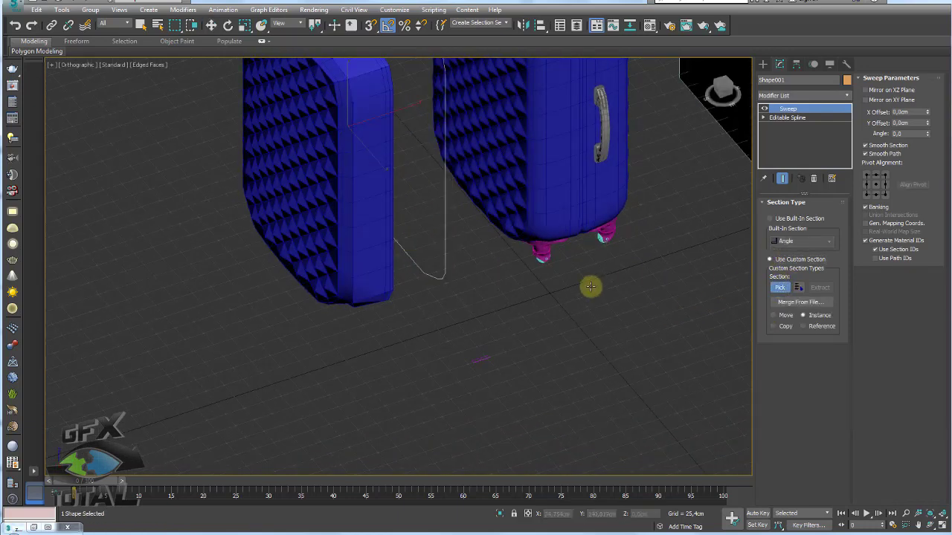
left_click(483, 359)
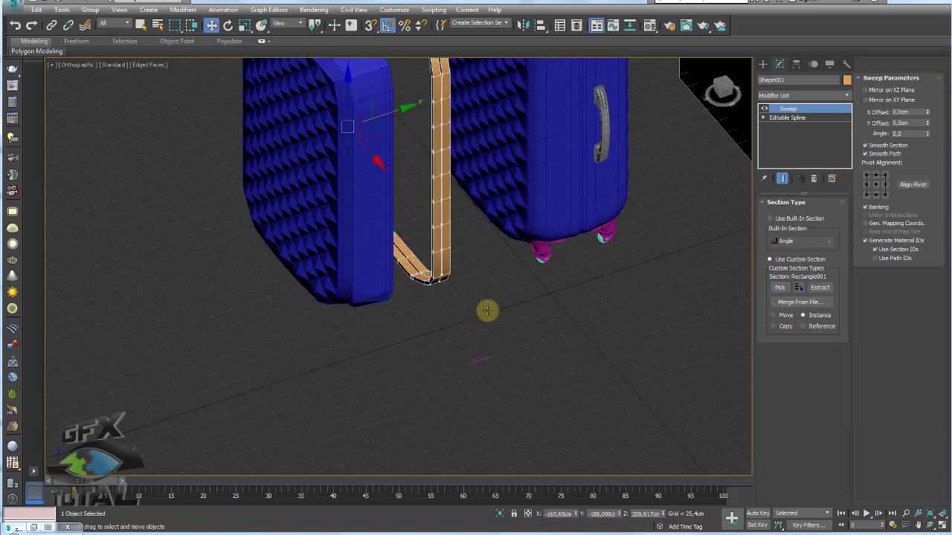
middle_click_drag(487, 312, 460, 325, "alt")
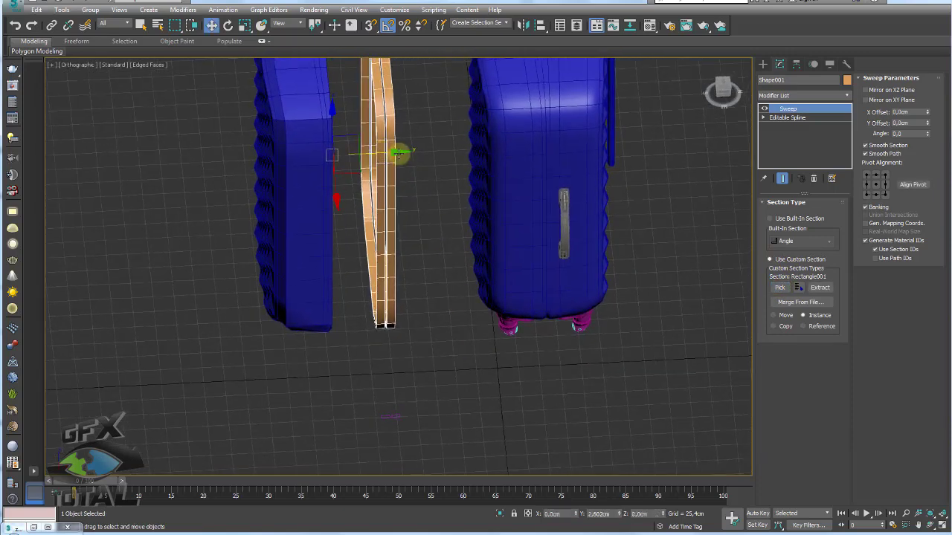
left_click_drag(397, 150, 543, 155)
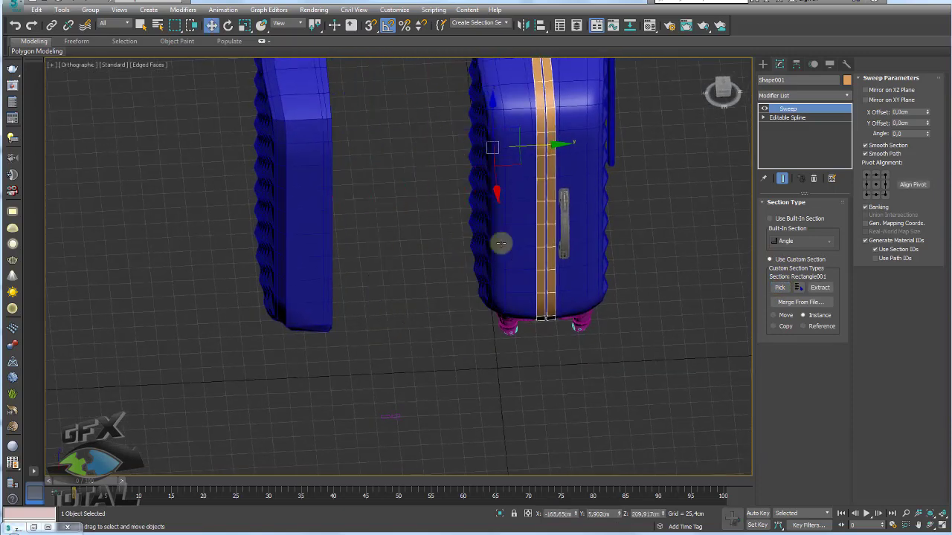
Move the rectangle profile shape up onto the strap and frame the view on it.
left_click(380, 431)
middle_click_drag(380, 431, 414, 392, "alt")
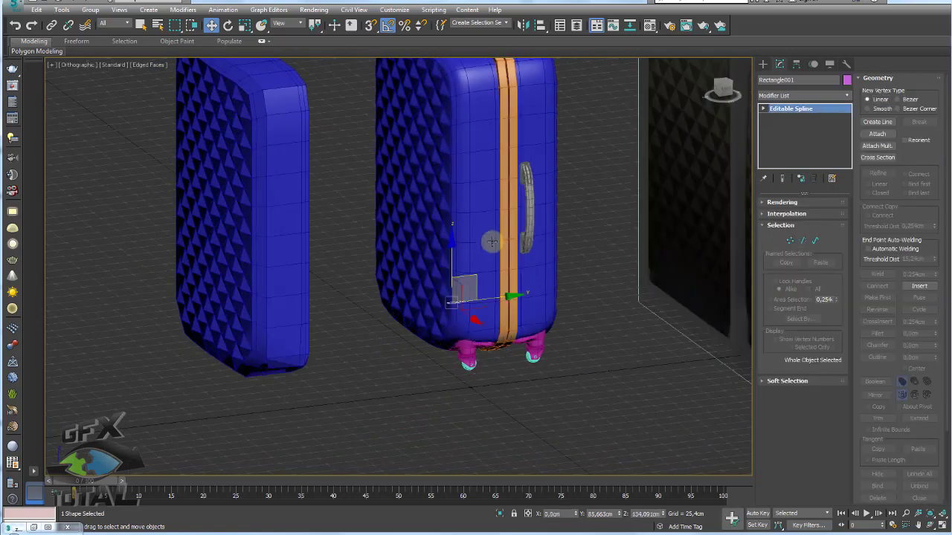
left_click_drag(414, 391, 521, 238)
middle_click_drag(520, 238, 530, 237, "alt")
left_click_drag(531, 236, 530, 176)
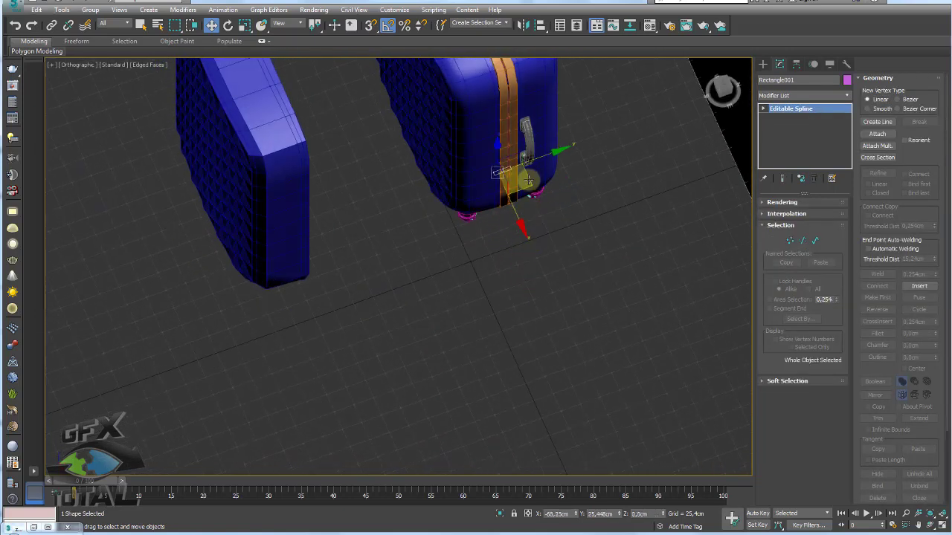
scroll(536, 318, "up", 3)
scroll(536, 318, "up", 3)
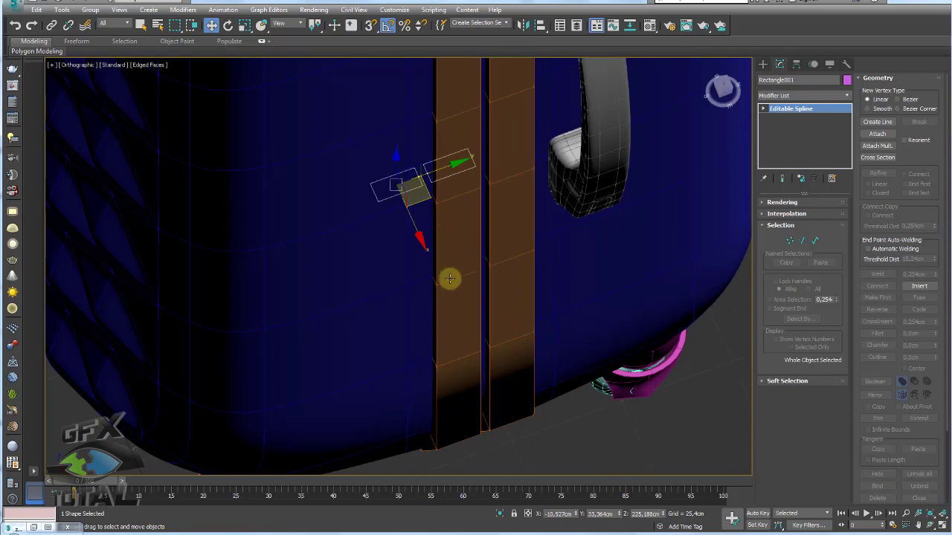
middle_click_drag(451, 275, 452, 304, "alt")
left_click_drag(453, 304, 473, 275)
key("shift+z")
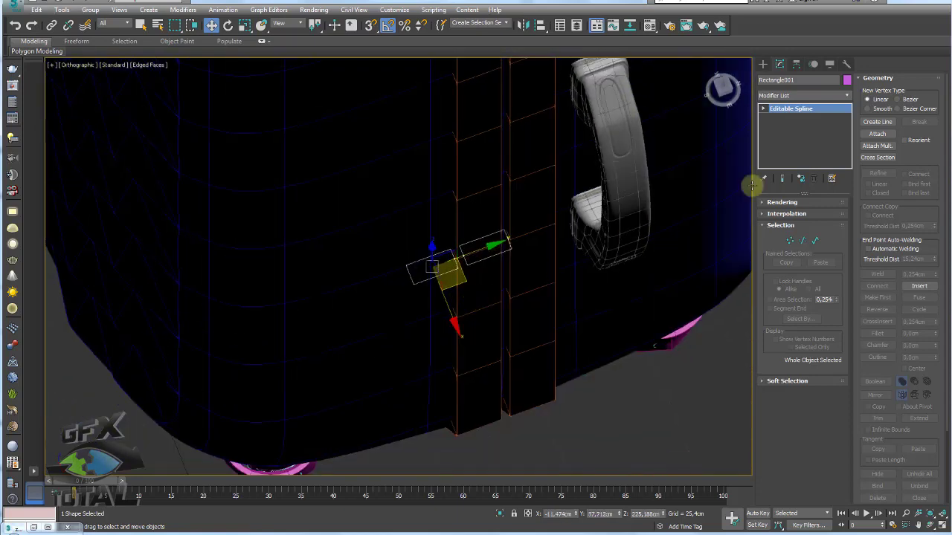
middle_click_drag(597, 273, 632, 247, "alt")
Reposition the profile's two rectangle splines, shifting them slightly left.
left_click(815, 239)
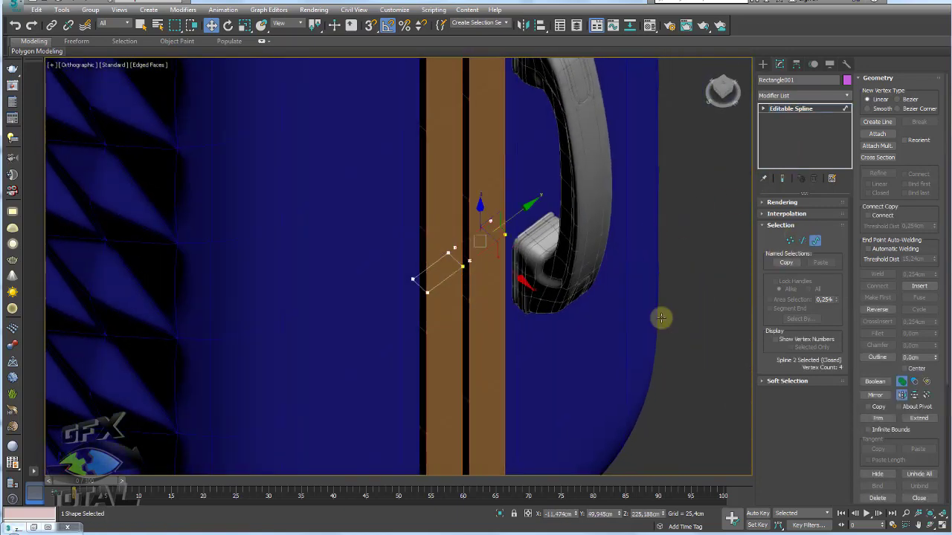
left_click_drag(600, 334, 388, 220)
key("r")
middle_click_drag(478, 263, 472, 318, "alt")
left_click(443, 261)
key("w")
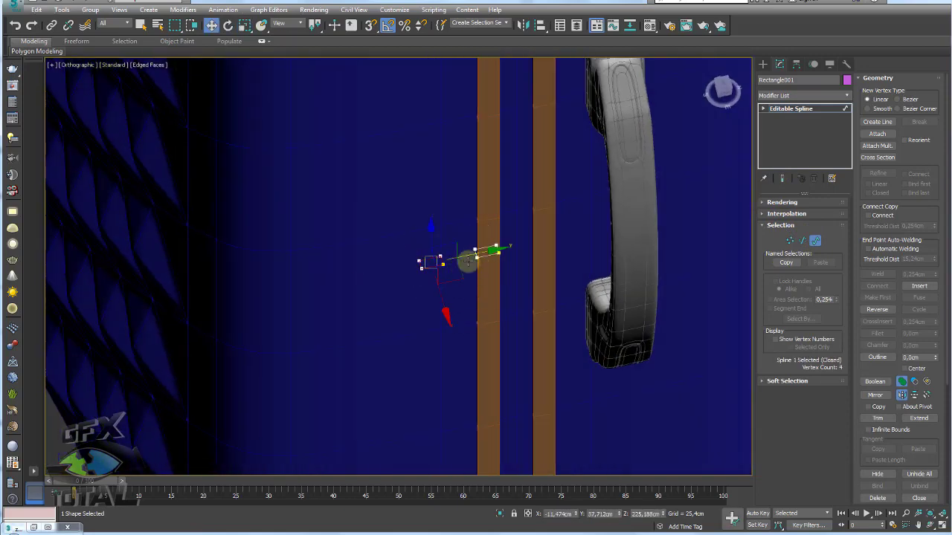
left_click_drag(478, 255, 503, 248)
mouse_move(503, 248)
middle_mouse_down("alt")
mouse_move(543, 261)
mouse_move(518, 268)
mouse_move(552, 248)
mouse_move(547, 260)
middle_mouse_up("alt")
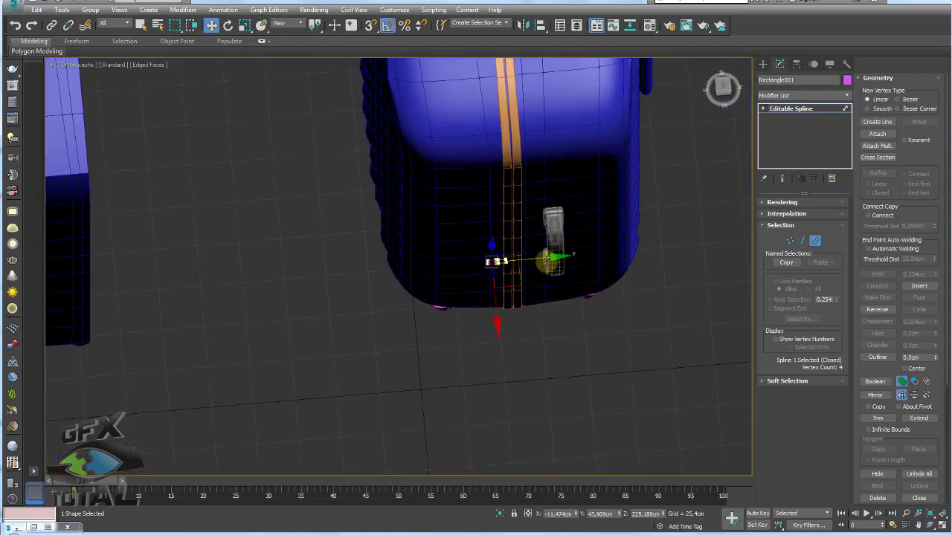
scroll(548, 260, "up", 3)
left_click(494, 276, "ctrl")
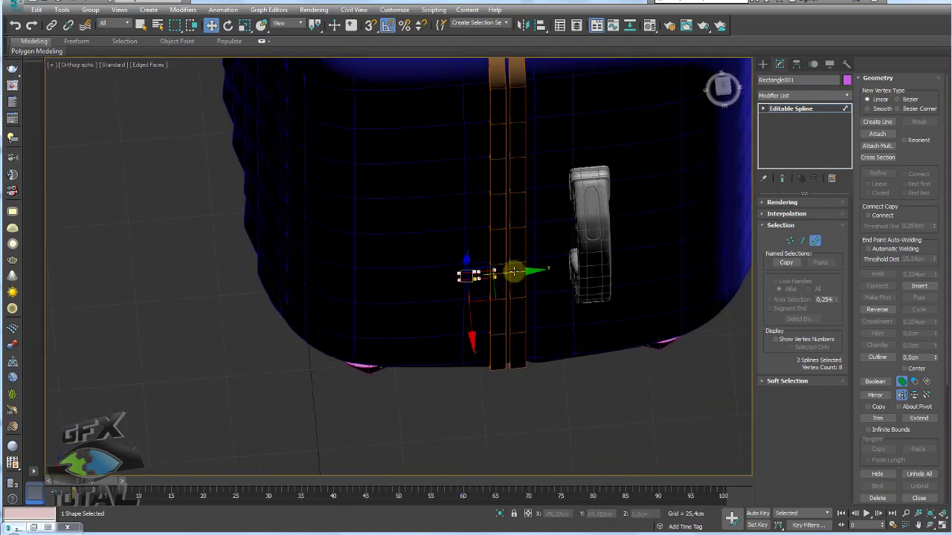
left_click_drag(513, 272, 502, 275)
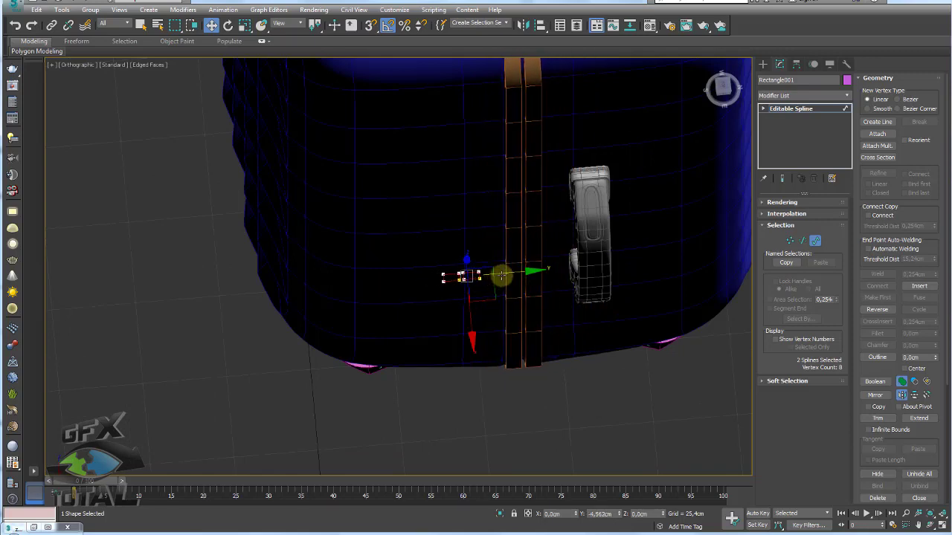
mouse_move(504, 276)
middle_mouse_down("alt")
mouse_move(536, 283)
mouse_move(502, 280)
middle_mouse_up("alt")
Make the profile's corner vertices Corner type and fillet them by 0,67cm.
left_click(787, 240)
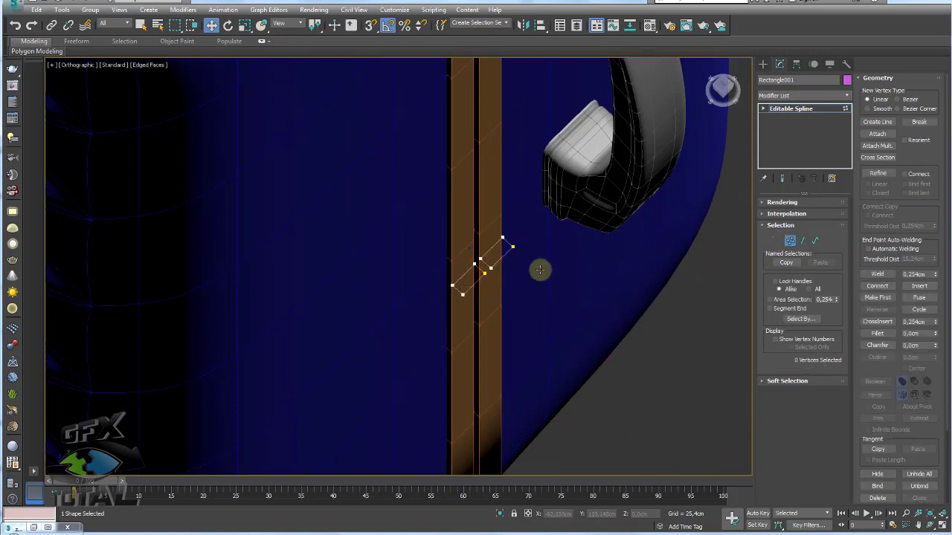
left_click(504, 239)
scroll(493, 263, "up", 2)
left_click_drag(476, 284, 438, 328)
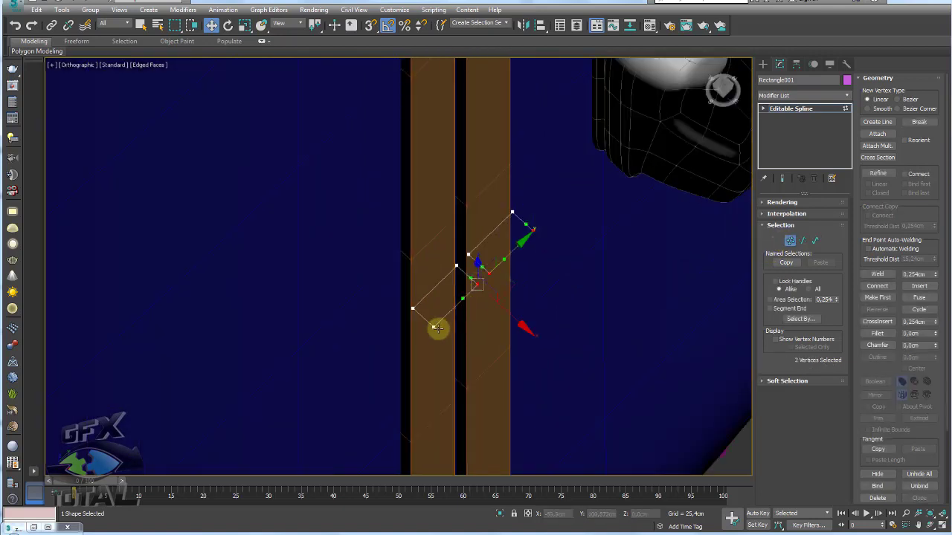
right_click(510, 280)
left_click(494, 217)
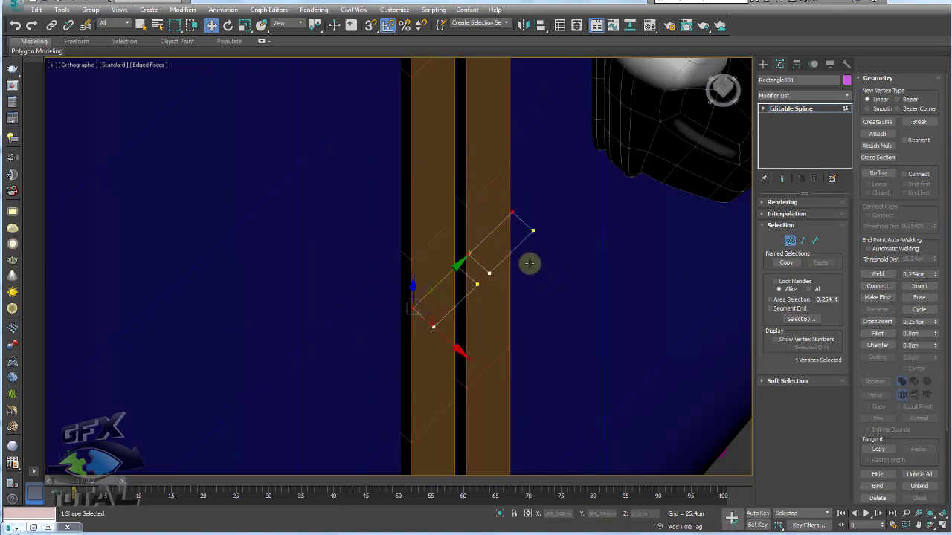
left_click(878, 334)
left_click_drag(434, 324, 441, 318)
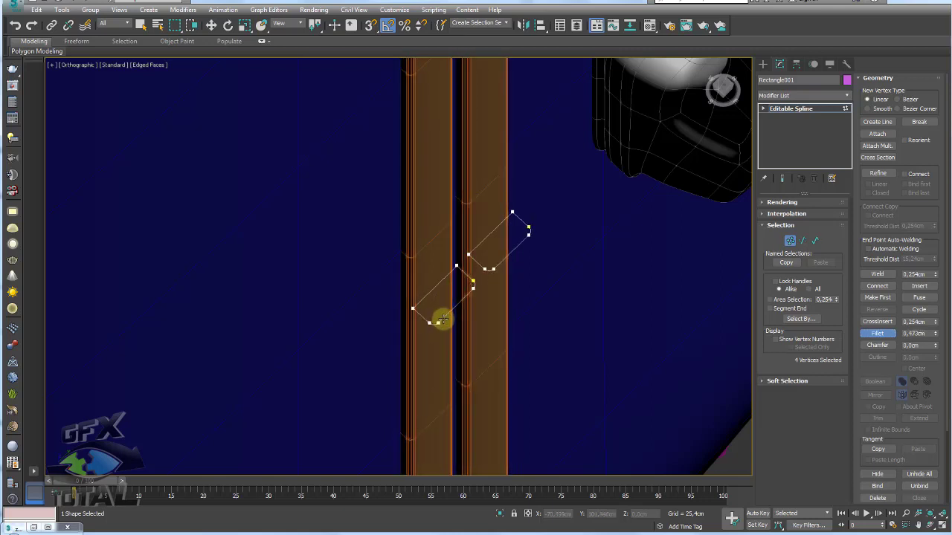
right_click(499, 293)
left_click(786, 109)
scroll(521, 264, "down", 5)
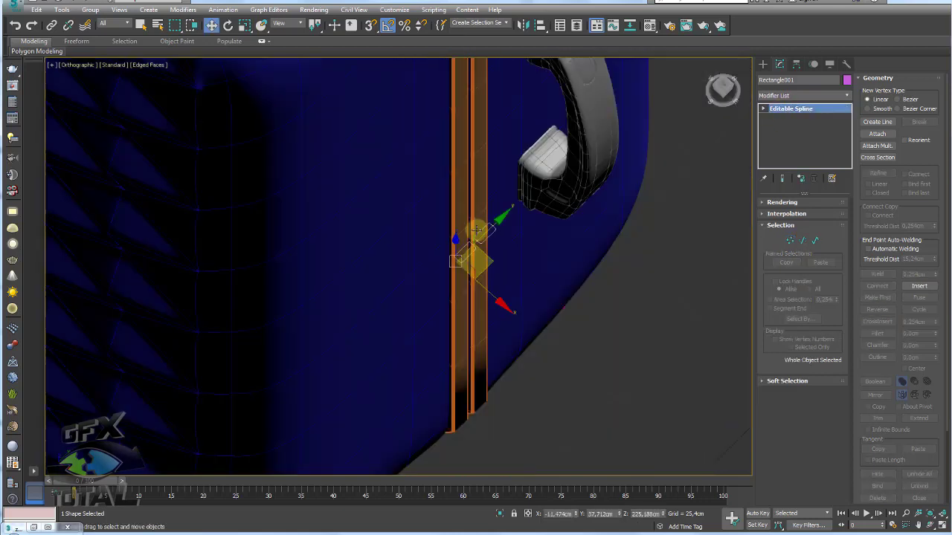
scroll(518, 263, "up", 2)
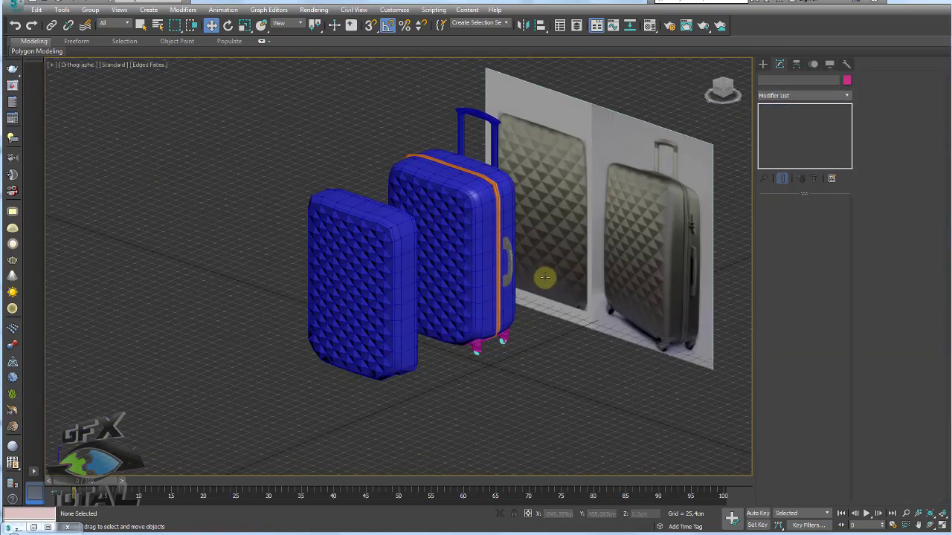
Delete the spare left suitcase slab.
left_click(389, 277)
key("Delete")
mouse_move(513, 233)
middle_mouse_down("alt")
mouse_move(386, 277)
mouse_move(434, 403)
middle_mouse_up("alt")
left_click(390, 276)
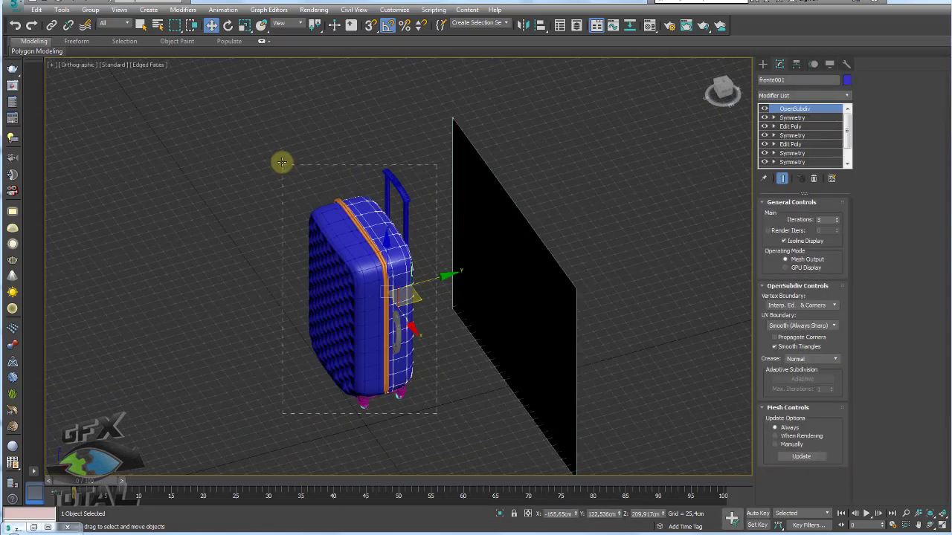
mouse_move(283, 159)
left_mouse_down()
mouse_move(468, 272)
mouse_move(379, 312)
left_mouse_up()
mouse_move(379, 312)
middle_mouse_down("alt")
mouse_move(319, 319)
mouse_move(389, 278)
mouse_move(340, 297)
mouse_move(702, 123)
middle_mouse_up("alt")
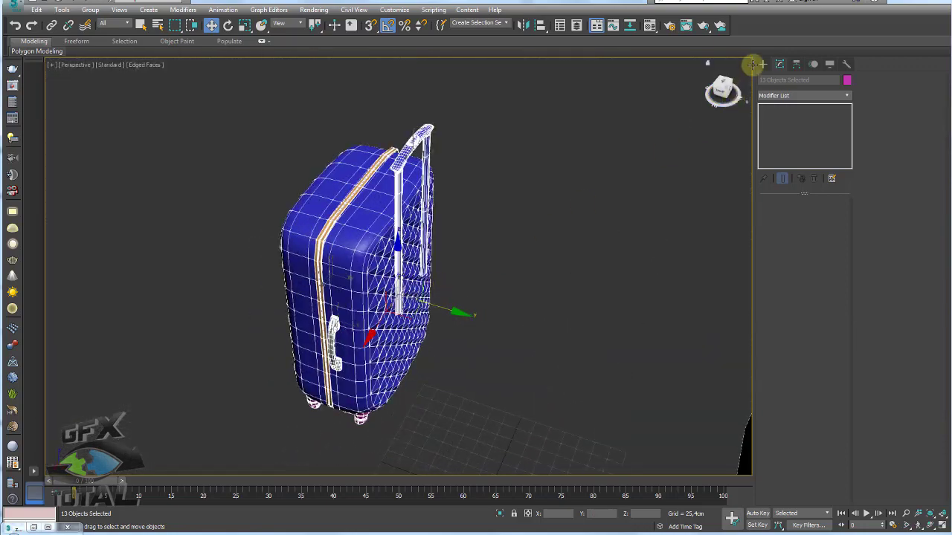
Create a new flat Box for the back panel.
left_click(762, 64)
left_click(781, 127)
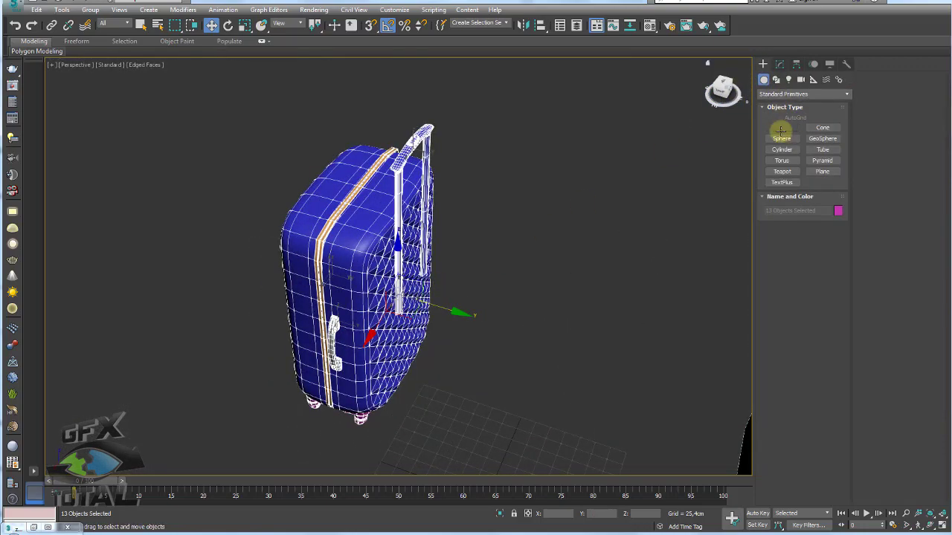
left_click_drag(483, 372, 478, 402)
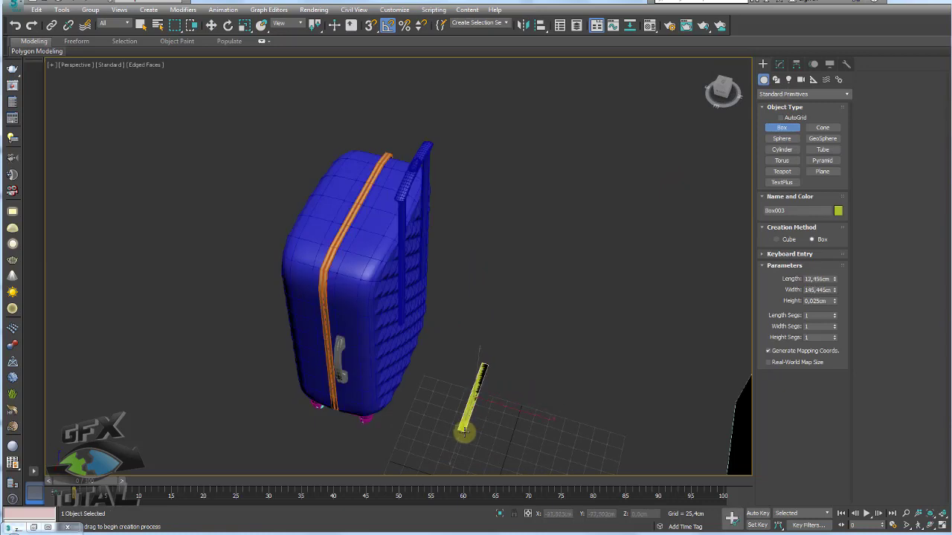
left_click(475, 357)
right_click(476, 357)
middle_click_drag(476, 357, 506, 372, "alt")
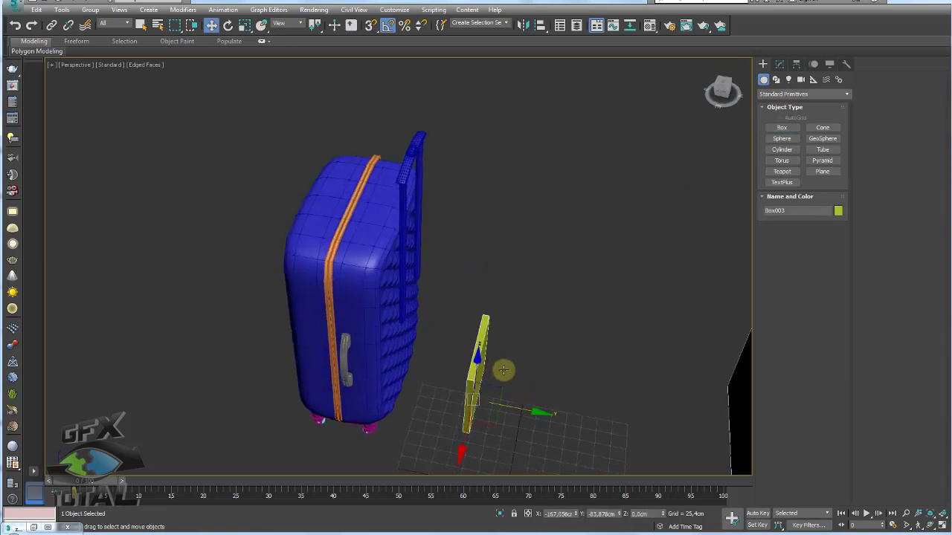
Move the yellow box onto the suitcase back beneath the trolley handle.
left_click_drag(510, 404, 446, 387)
middle_click_drag(446, 388, 404, 361, "alt")
left_click_drag(404, 362, 406, 249)
middle_click_drag(406, 249, 435, 293, "alt")
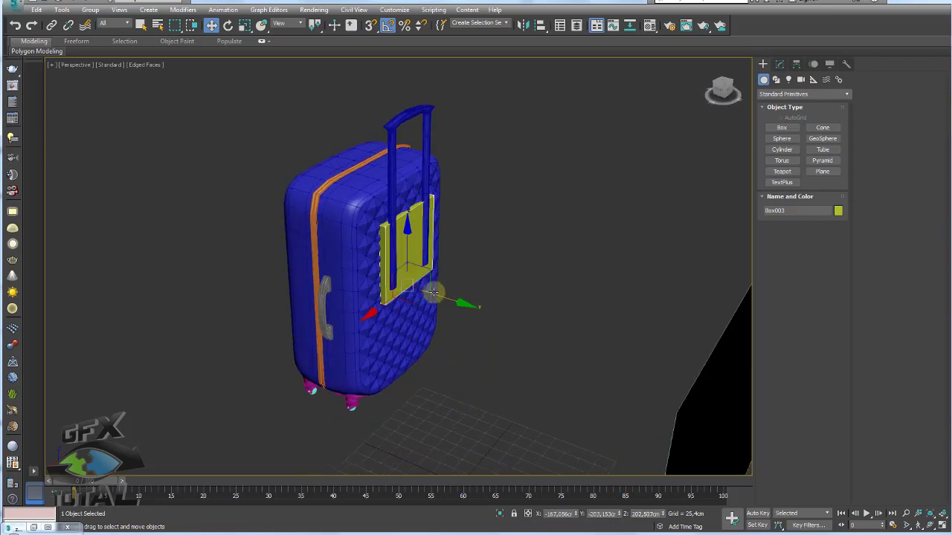
left_click_drag(436, 293, 439, 296)
middle_click_drag(438, 296, 392, 303, "alt")
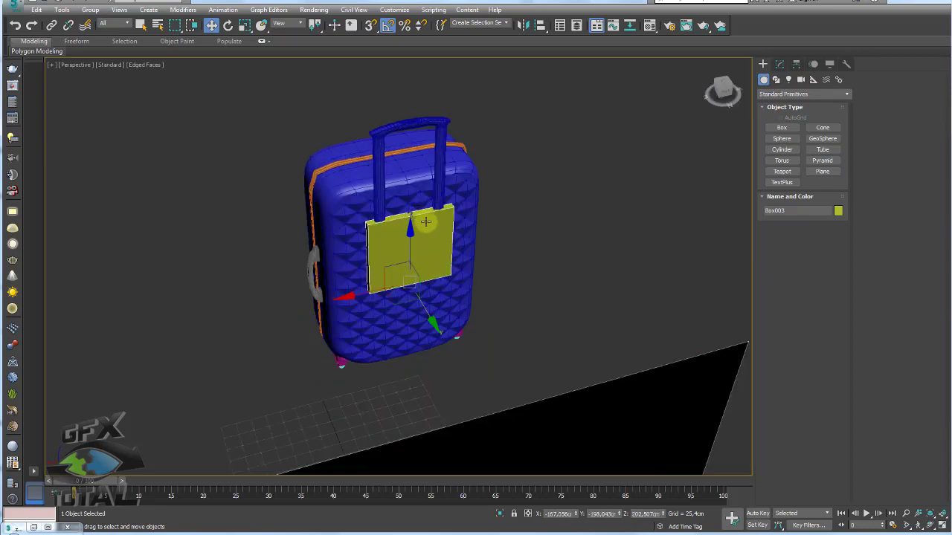
scroll(425, 221, "up", 3)
mouse_move(431, 227)
middle_mouse_down("alt")
mouse_move(418, 272)
mouse_move(452, 257)
mouse_move(426, 214)
middle_mouse_up("alt")
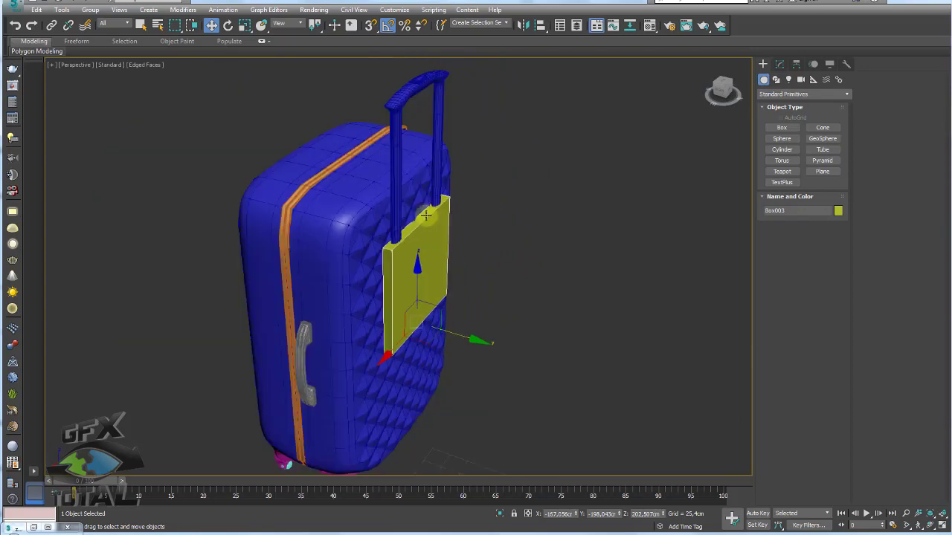
Shift the trolley handle and yellow panel together into alignment.
left_click(402, 141)
mouse_move(419, 107)
left_mouse_down()
mouse_move(418, 76)
mouse_move(415, 177)
left_mouse_up()
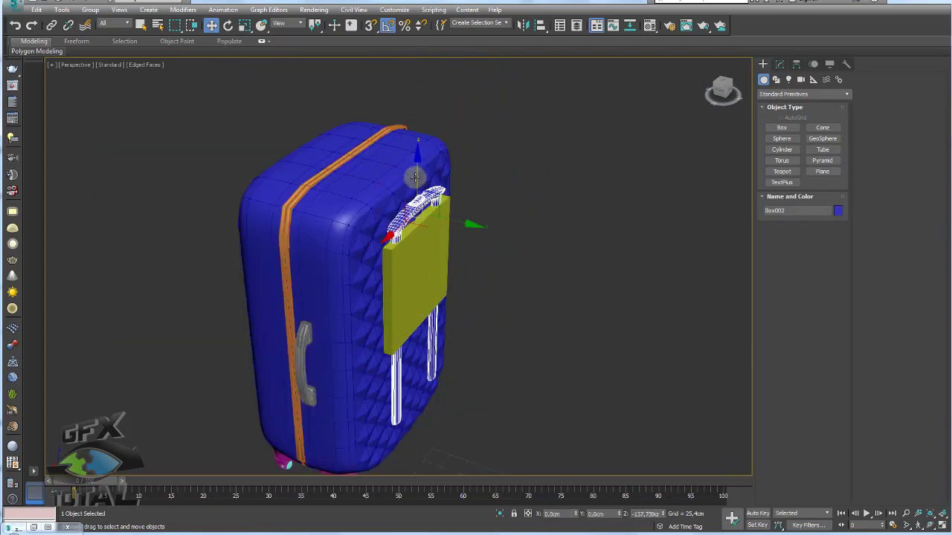
key("ctrl+z")
left_click(432, 251, "ctrl")
middle_click_drag(432, 251, 454, 185, "alt")
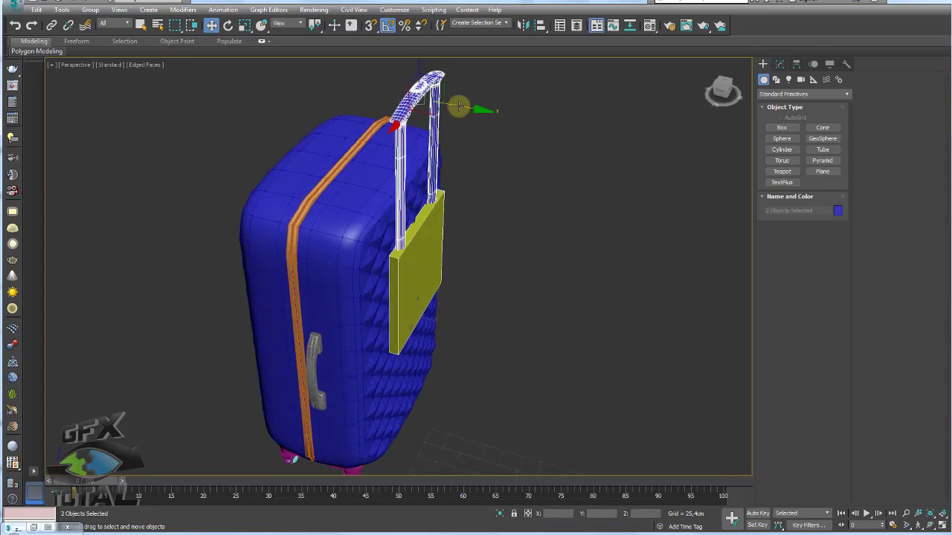
left_click_drag(478, 106, 464, 108)
left_click(425, 244)
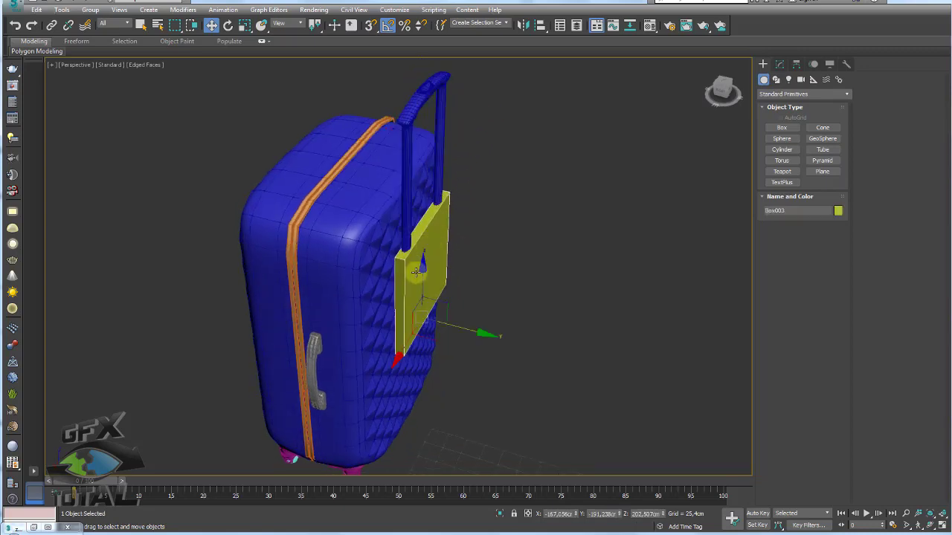
scroll(344, 337, "up", 4)
mouse_move(344, 337)
middle_mouse_down("alt")
mouse_move(369, 296)
mouse_move(382, 295)
middle_mouse_up("alt")
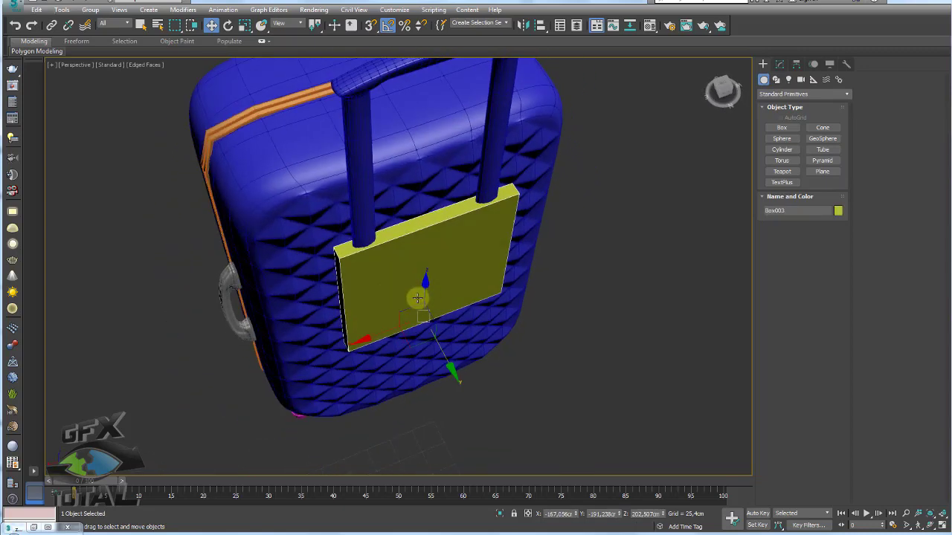
Convert the panel to Editable Poly and push its side face toward the suitcase.
right_click(416, 295)
left_click(590, 237)
left_click(814, 215)
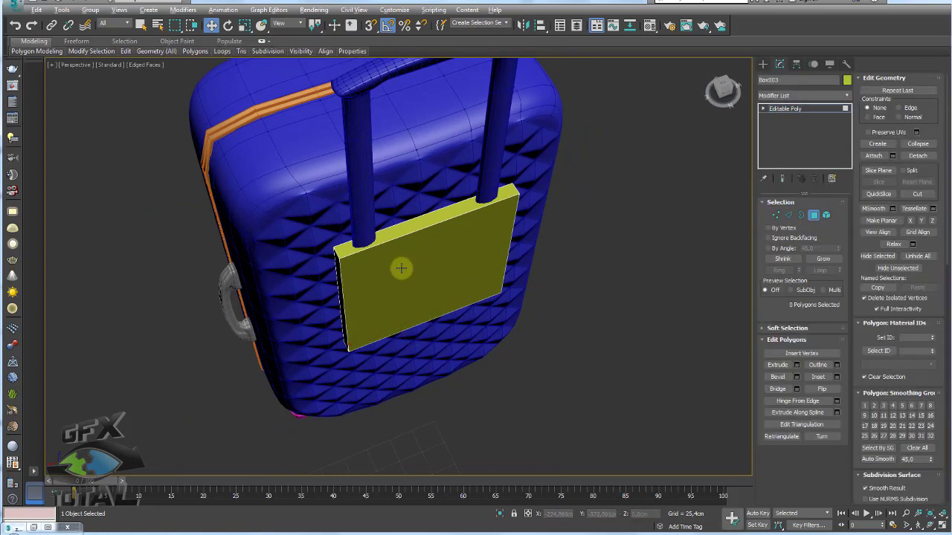
mouse_move(403, 270)
middle_mouse_down("alt")
mouse_move(480, 258)
mouse_move(426, 264)
mouse_move(443, 275)
middle_mouse_up("alt")
left_click(443, 269)
left_click_drag(437, 275, 438, 278)
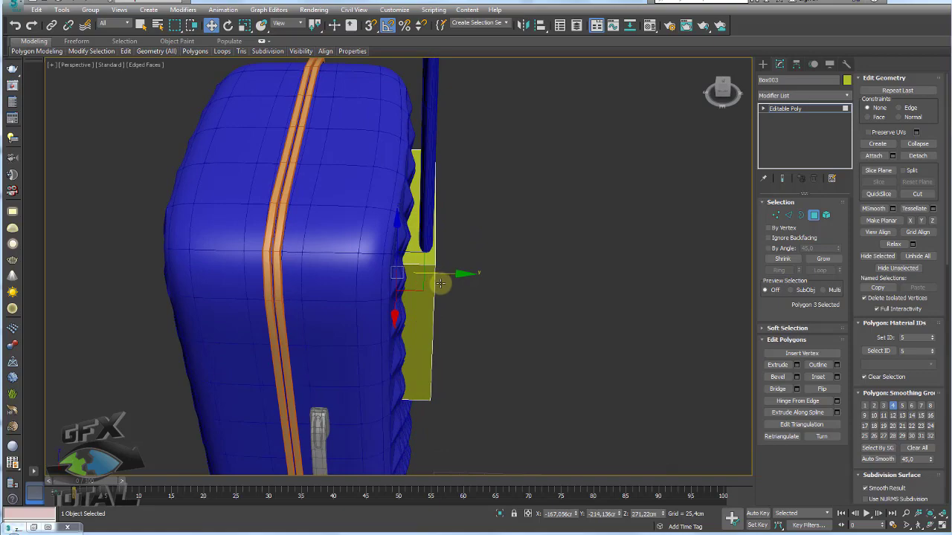
key("F3")
middle_click_drag(464, 283, 502, 281, "alt")
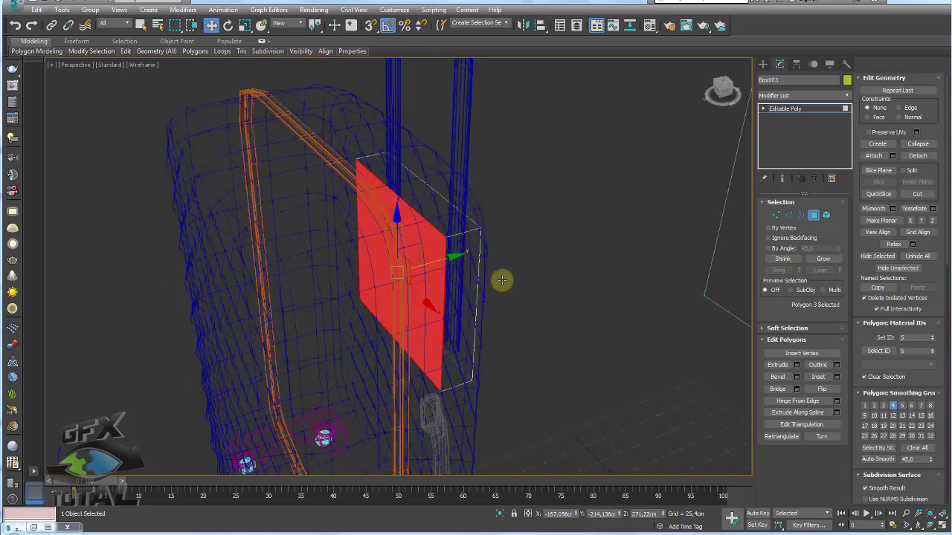
left_click(503, 280)
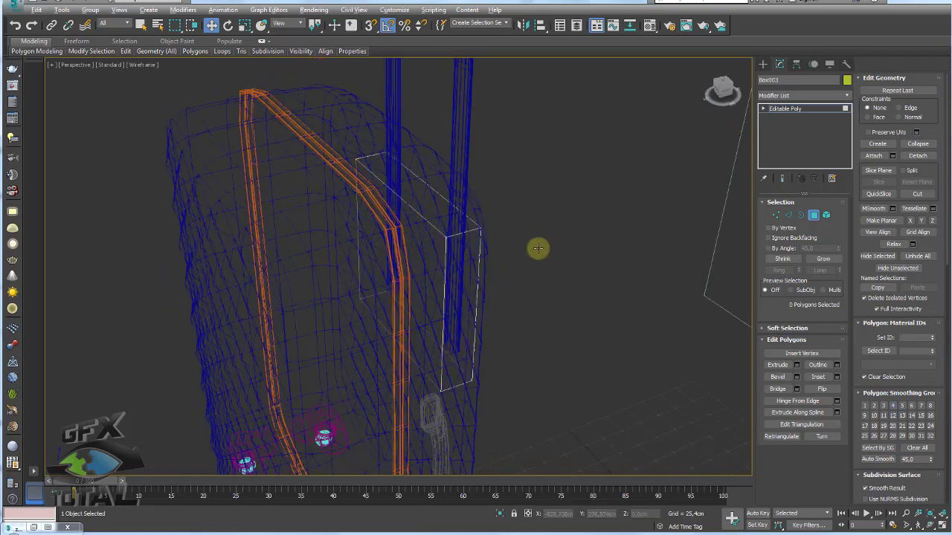
middle_click_drag(537, 246, 493, 240, "alt")
Ring-select the panel's top edges and Connect them with 2 segments.
left_click(788, 214)
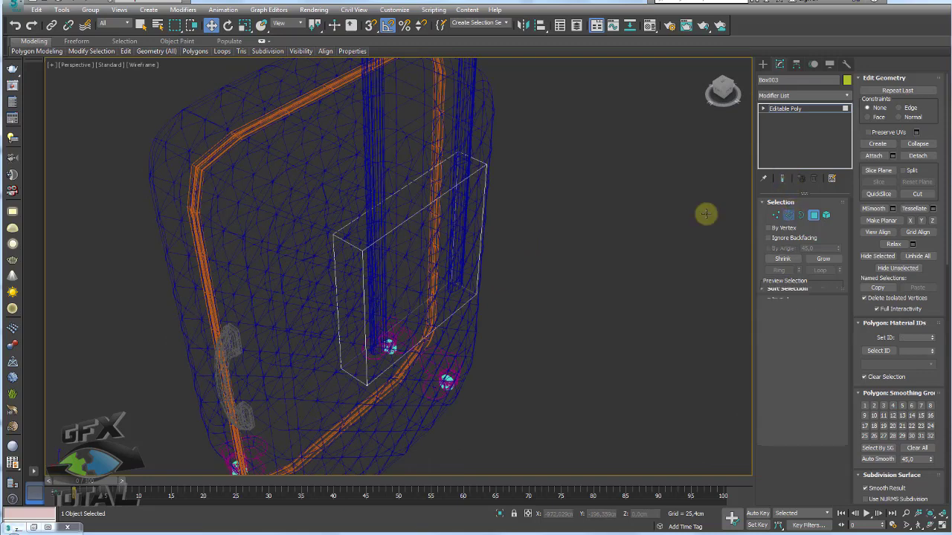
left_click(349, 244)
key("F3")
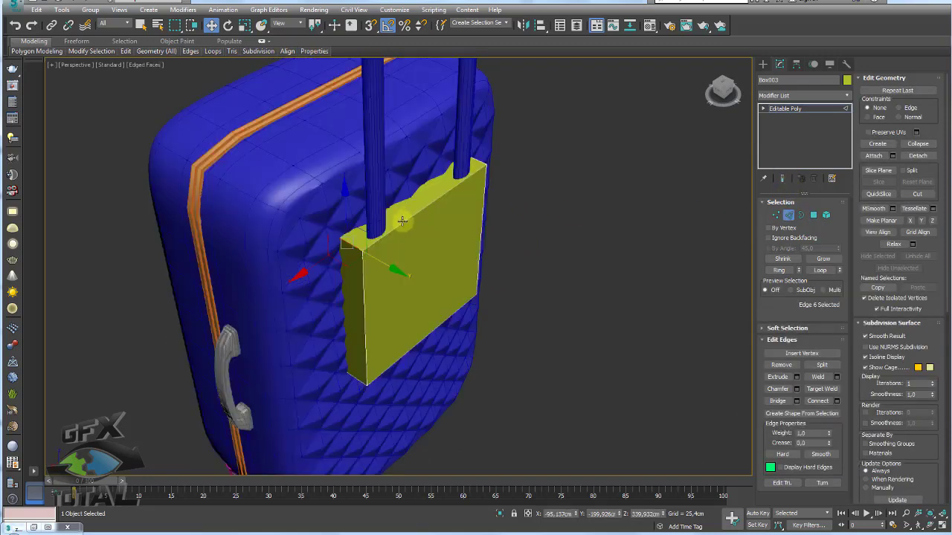
scroll(440, 256, "up", 3)
middle_click_drag(428, 256, 411, 258, "alt")
left_click(411, 258)
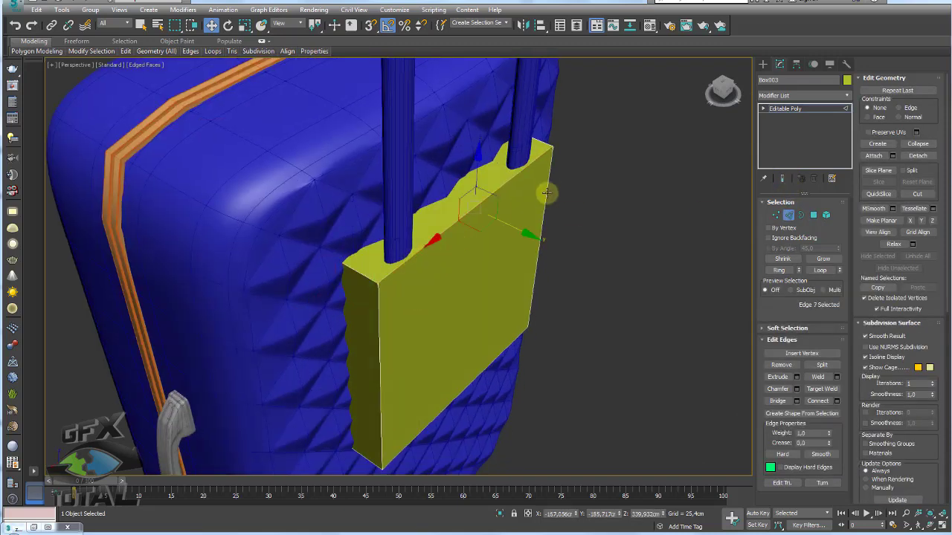
left_click(778, 270)
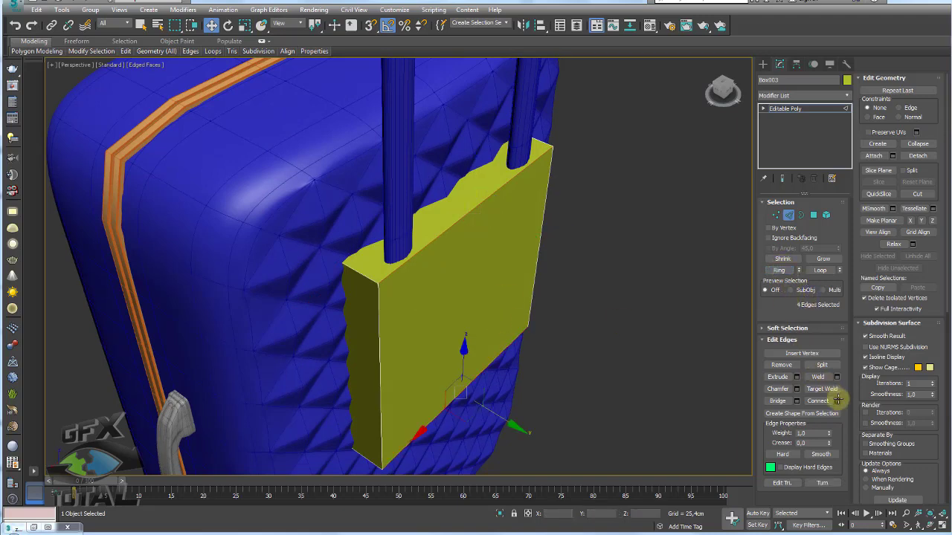
left_click(836, 401)
left_click_drag(252, 165, 250, 130)
left_click(249, 212)
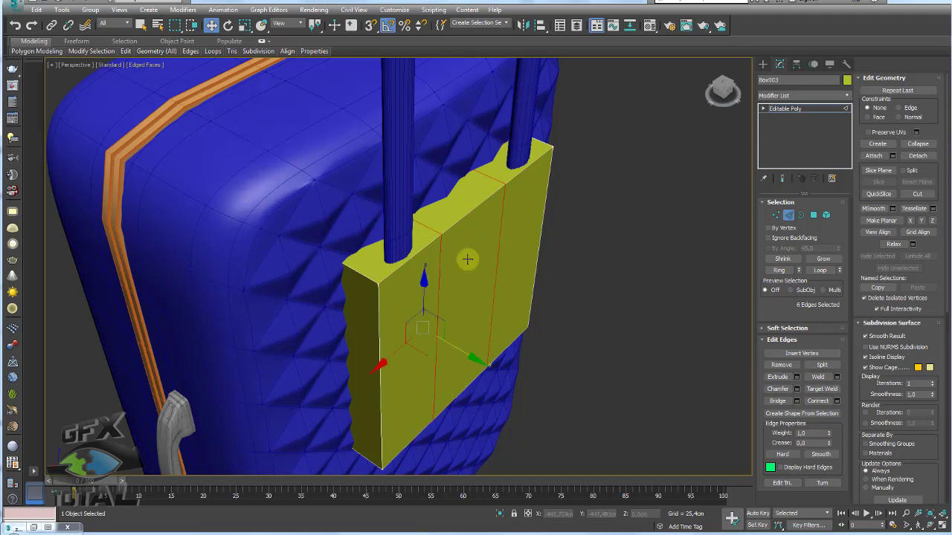
middle_click_drag(468, 260, 521, 253, "alt")
left_click(813, 215)
Extrude the left and right strip faces and scale them narrower.
left_click(545, 227)
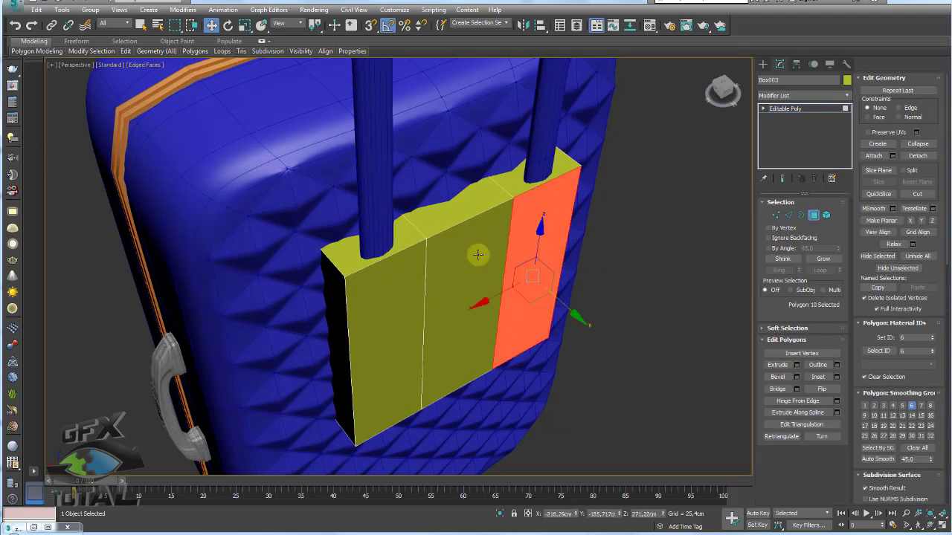
left_click(386, 295, "ctrl")
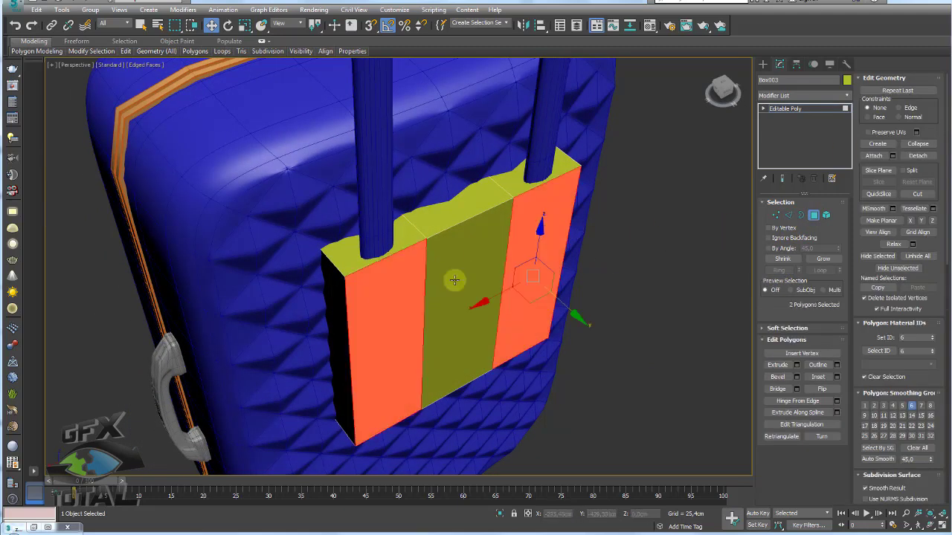
left_click(795, 364)
left_click_drag(249, 182, 252, 212)
left_click(247, 197)
middle_click_drag(418, 225, 533, 300, "alt")
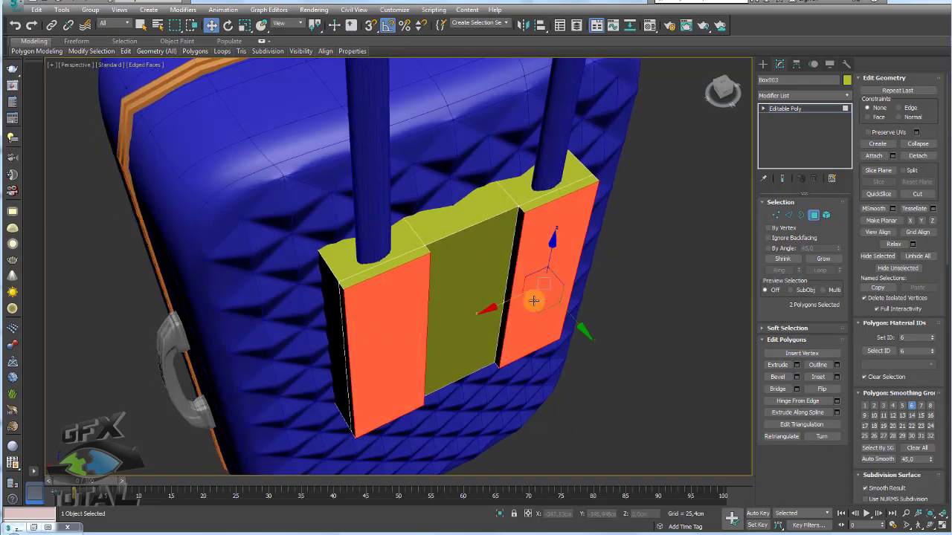
key("r")
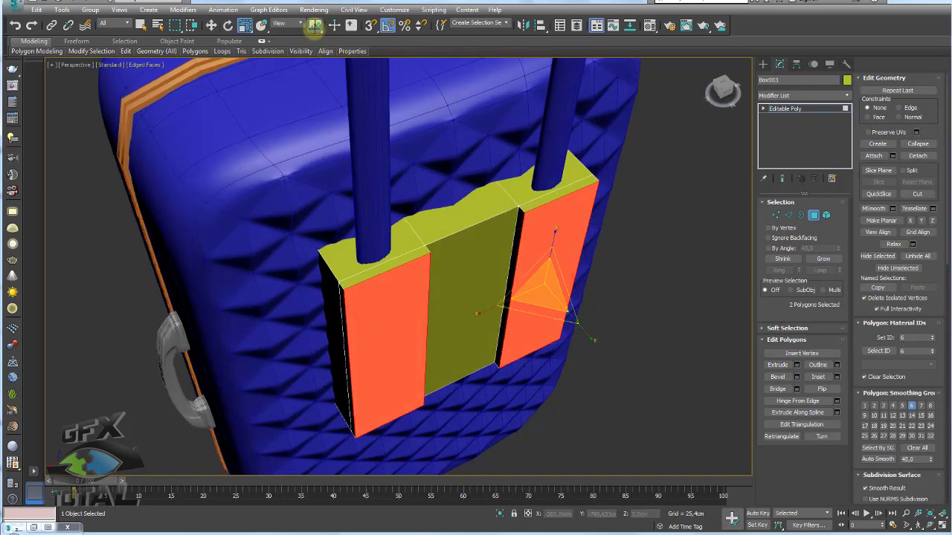
left_click_drag(314, 26, 315, 43)
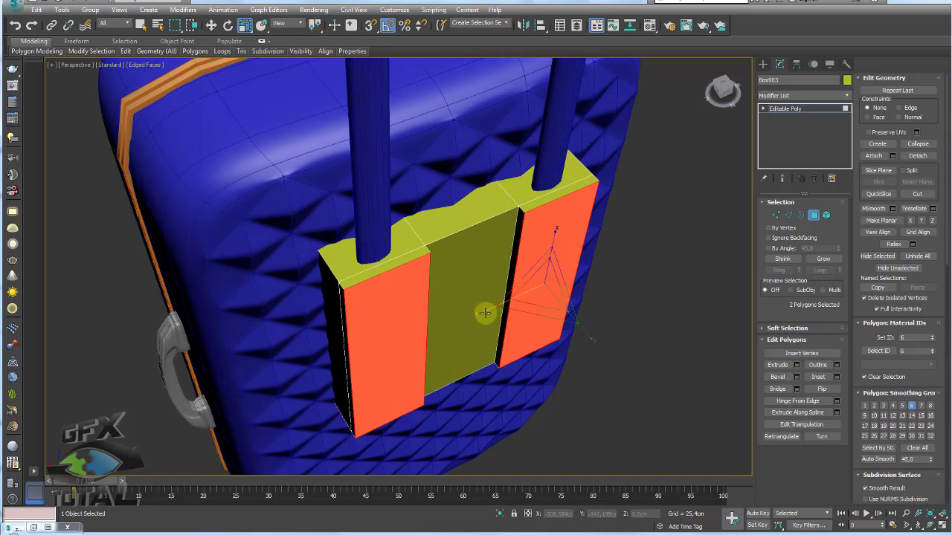
left_click_drag(484, 312, 505, 304)
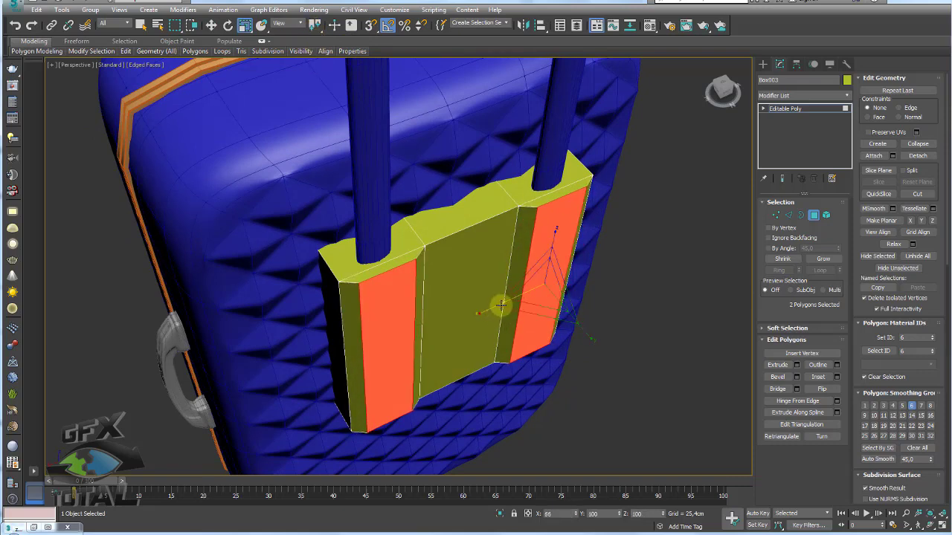
middle_click_drag(556, 206, 570, 219, "alt")
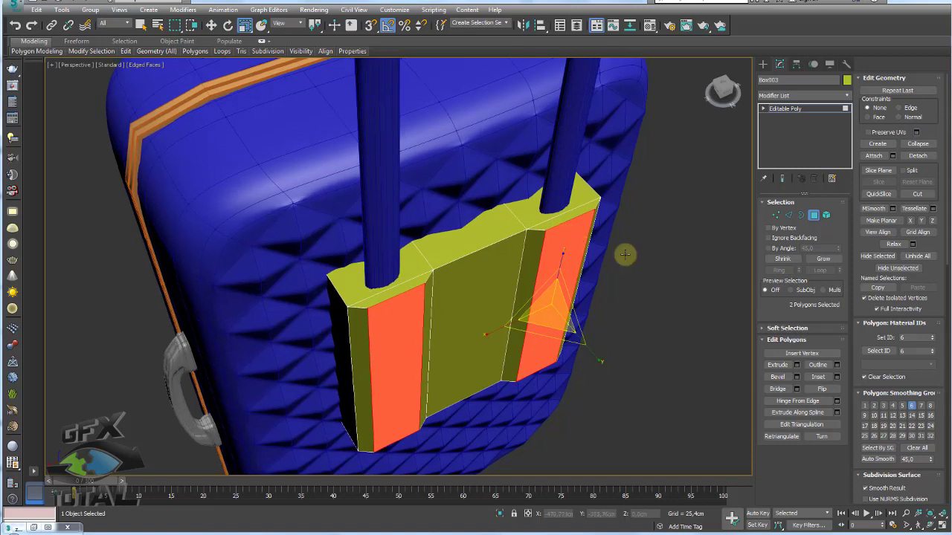
middle_click_drag(626, 255, 744, 223, "alt")
Ring the panel's left-side edges and Connect them with 3 segments.
left_click(789, 215)
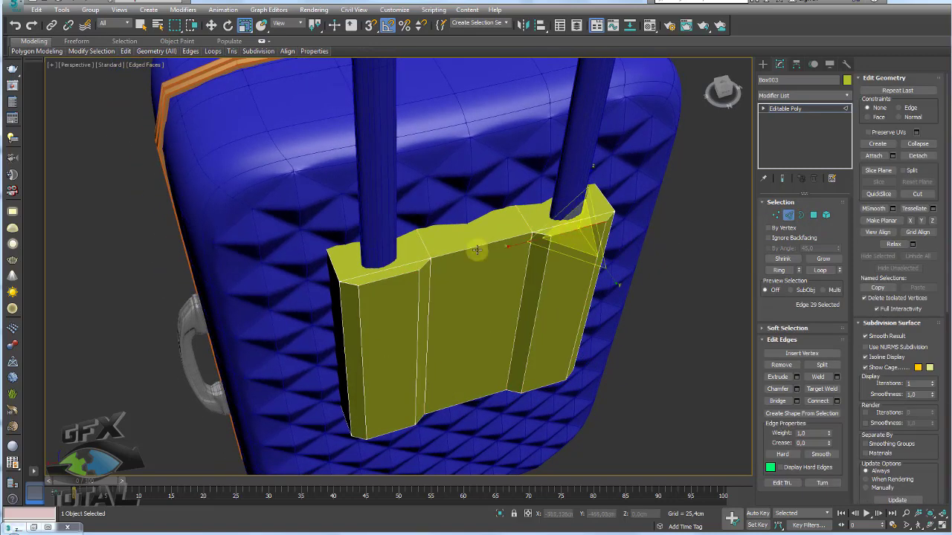
left_click(384, 280)
left_click(796, 272)
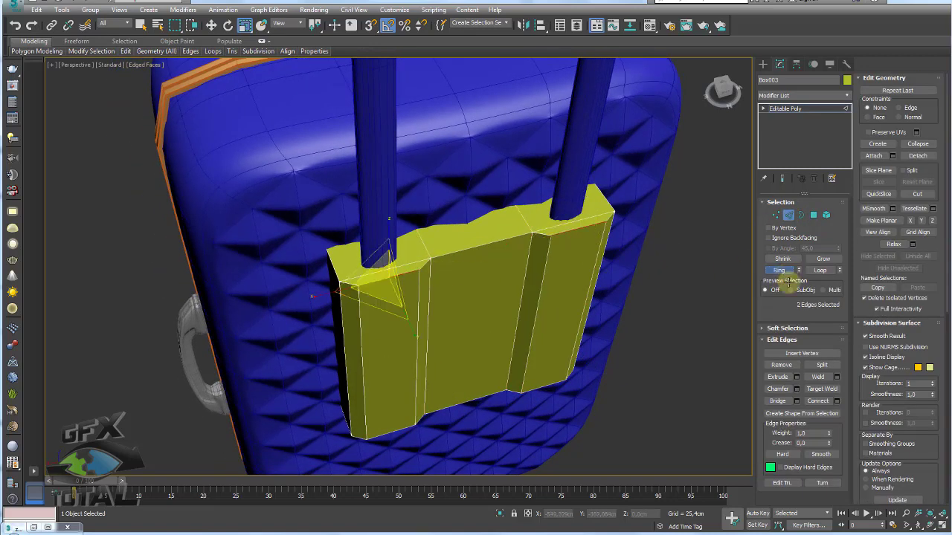
left_click(836, 401)
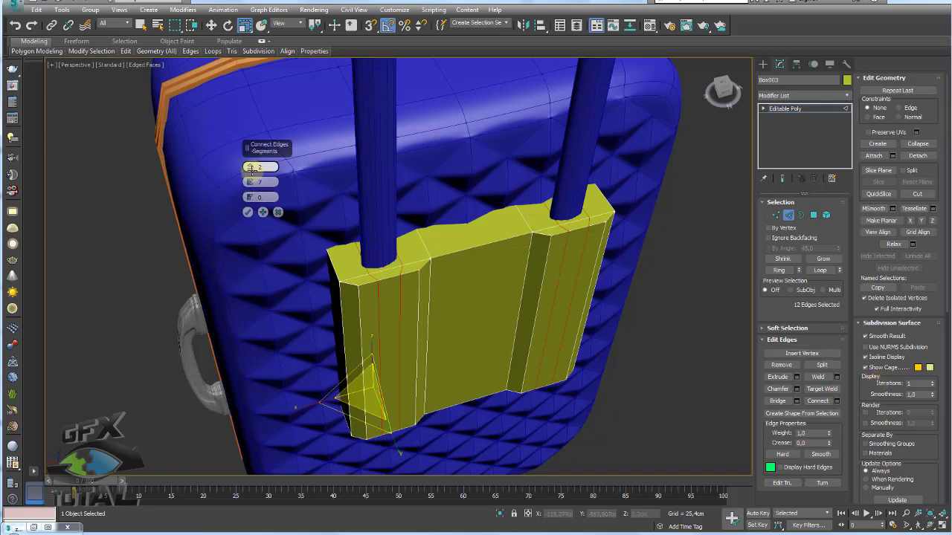
mouse_move(252, 170)
left_mouse_down()
mouse_move(250, 64)
mouse_move(250, 126)
left_mouse_up()
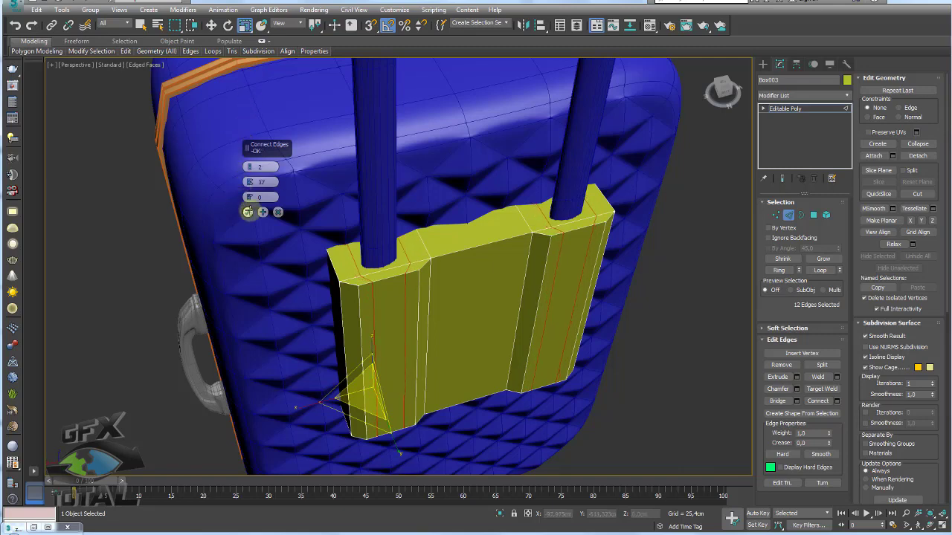
left_click(248, 212)
middle_click_drag(609, 256, 601, 255, "alt")
Extrude the two top faces around the handle posts downward into notches.
left_click(814, 215)
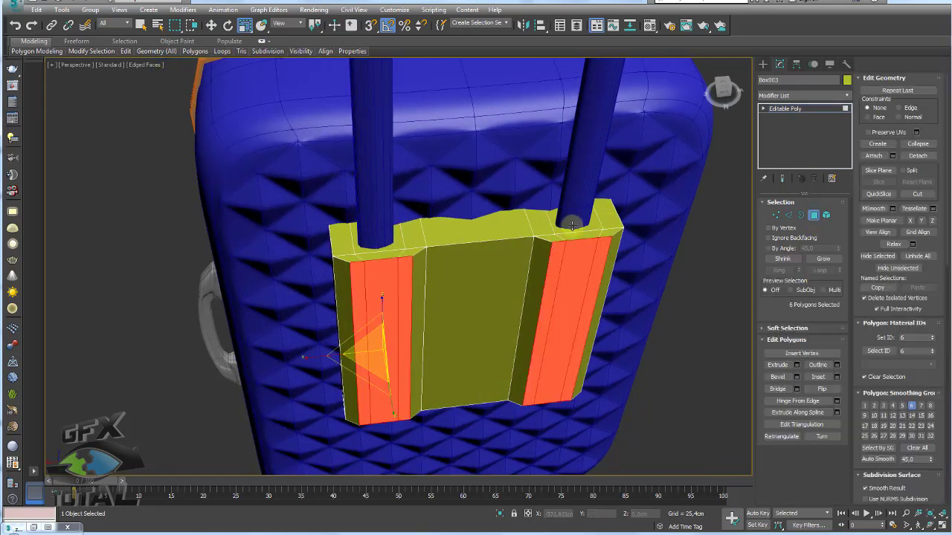
left_click(556, 221)
left_click(374, 239, "ctrl")
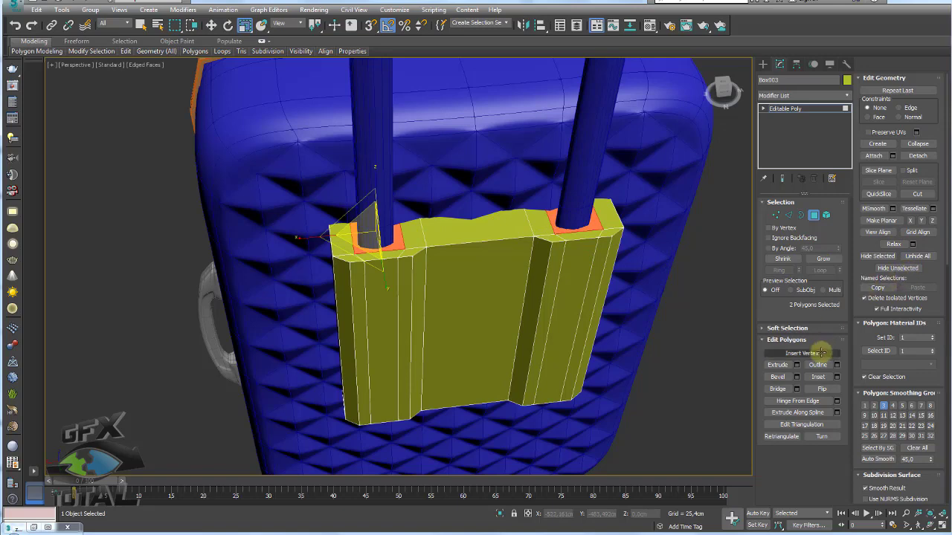
left_click(818, 377)
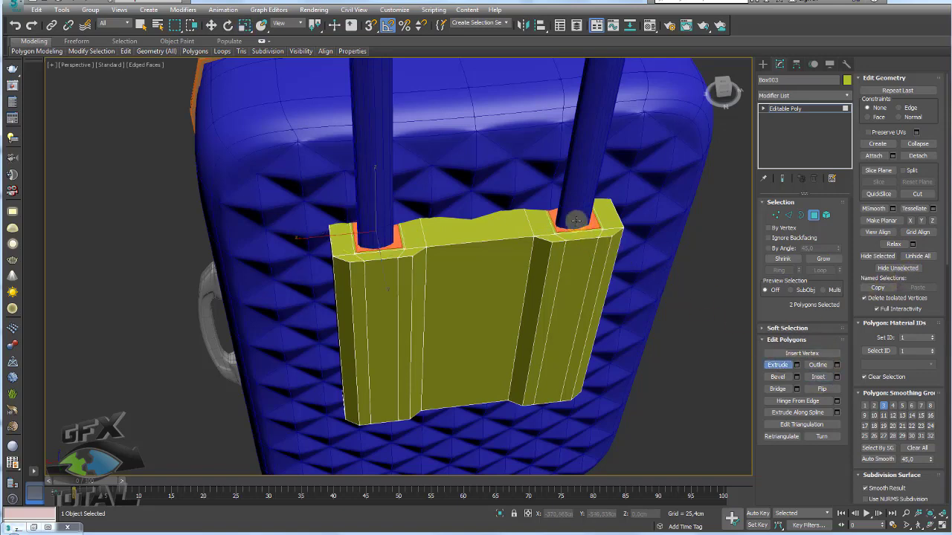
left_click_drag(577, 223, 577, 263)
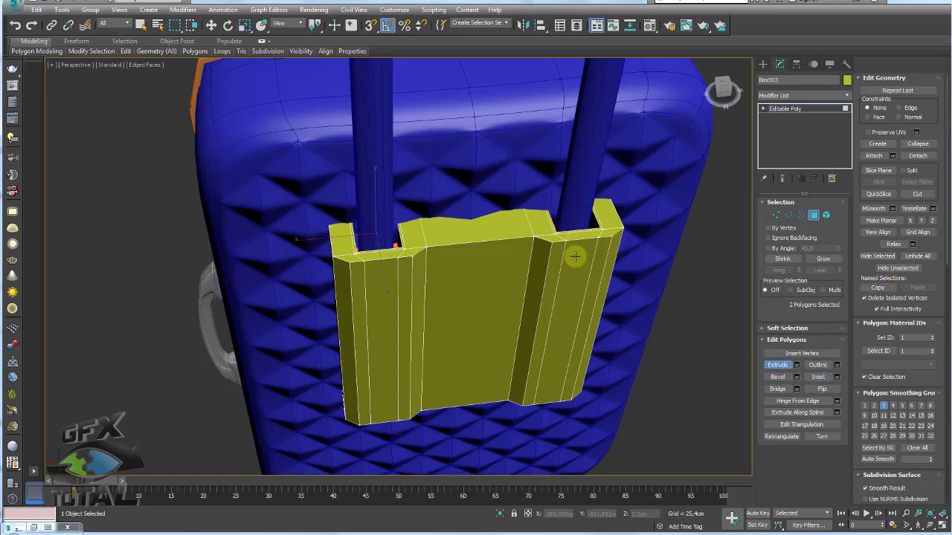
left_click(785, 108)
mouse_move(610, 178)
middle_mouse_down("alt")
mouse_move(638, 198)
mouse_move(669, 299)
mouse_move(691, 292)
middle_mouse_up("alt")
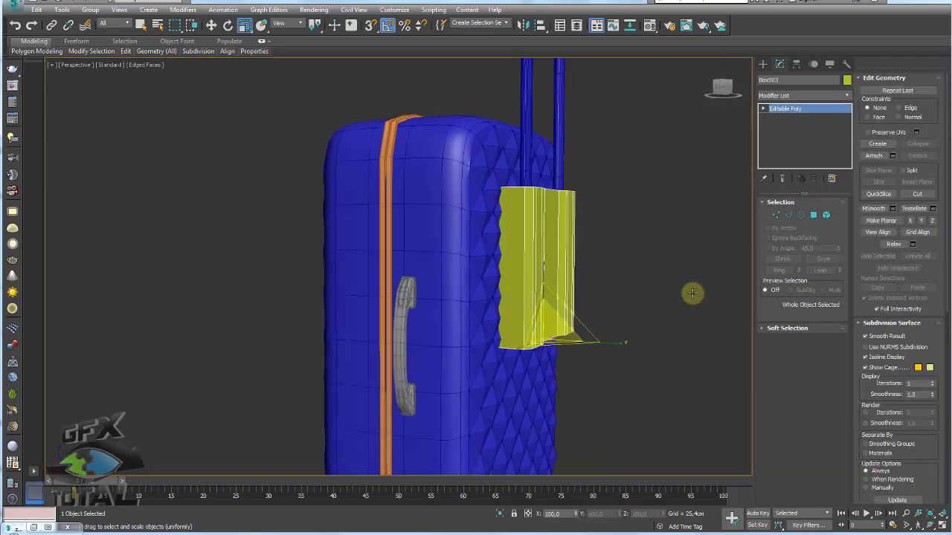
Scale and move Box003's bottom vertices down against the suitcase back, then select everything.
left_click(775, 215)
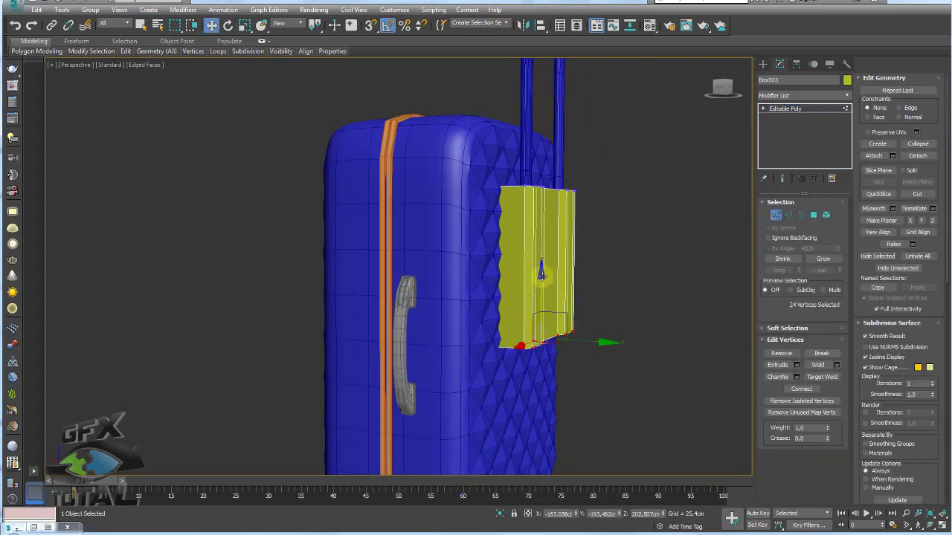
left_click_drag(522, 276, 546, 382)
key("w")
mouse_move(535, 387)
middle_mouse_down("alt")
mouse_move(574, 309)
mouse_move(557, 240)
mouse_move(573, 272)
mouse_move(591, 227)
mouse_move(556, 182)
middle_mouse_up("alt")
scroll(567, 246, "down", 2)
left_click(788, 109)
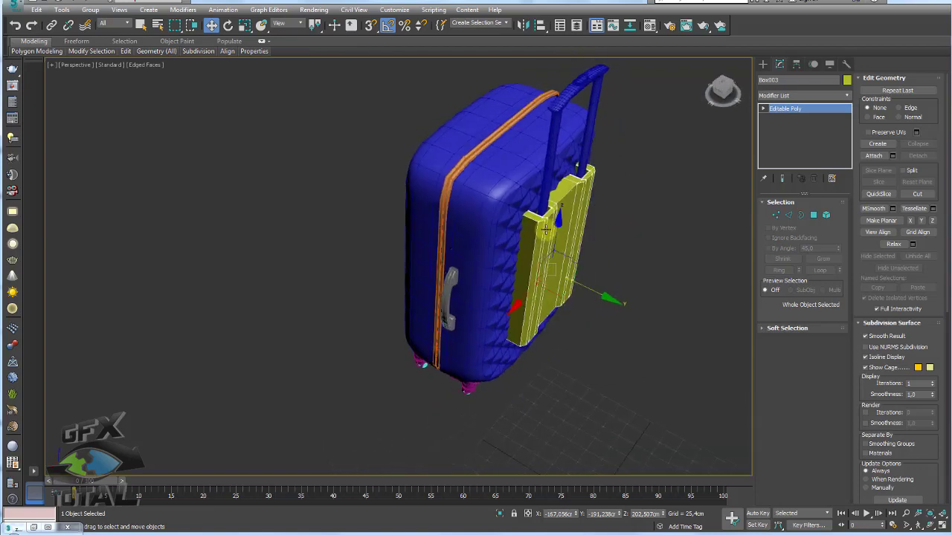
left_click(556, 182, "ctrl")
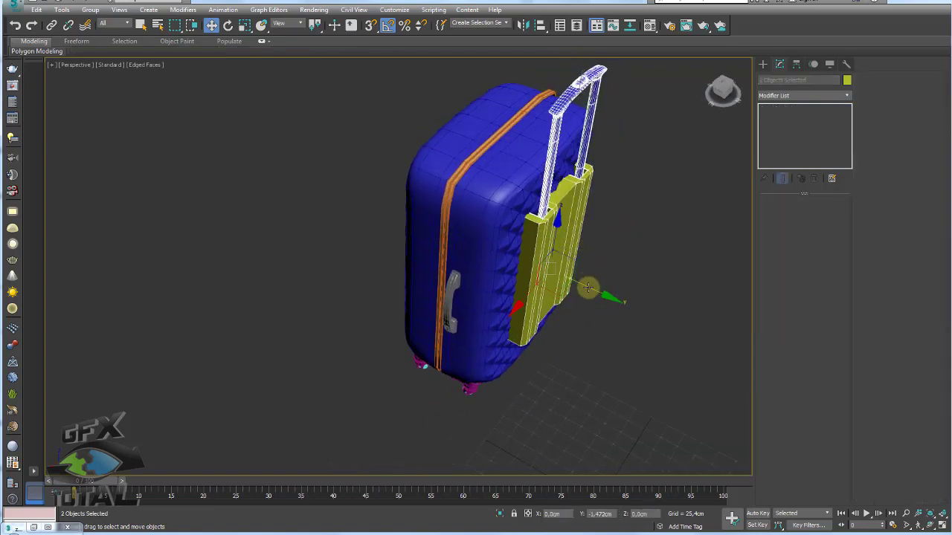
scroll(593, 290, "down", 4)
key("ctrl+a")
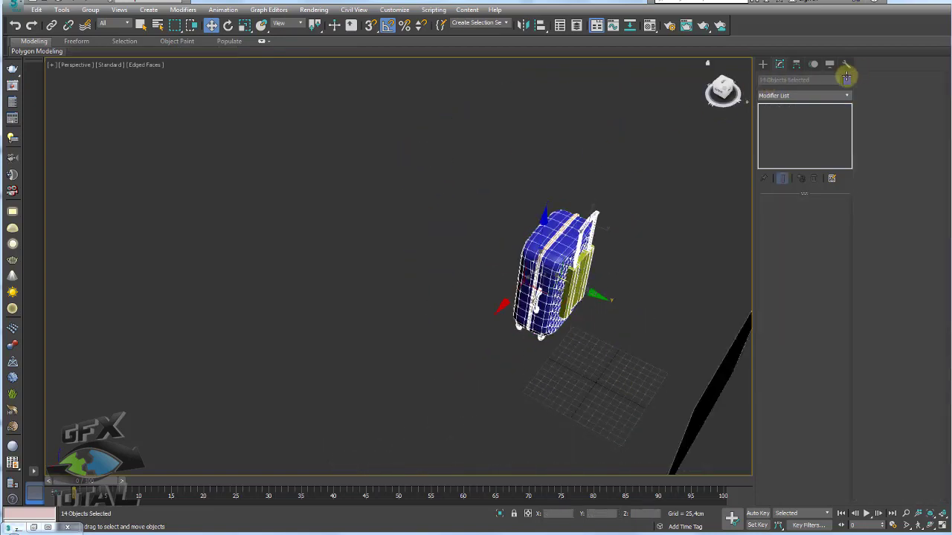
Assign the gray default material to all suitcase parts.
left_click(846, 79)
left_click(622, 270)
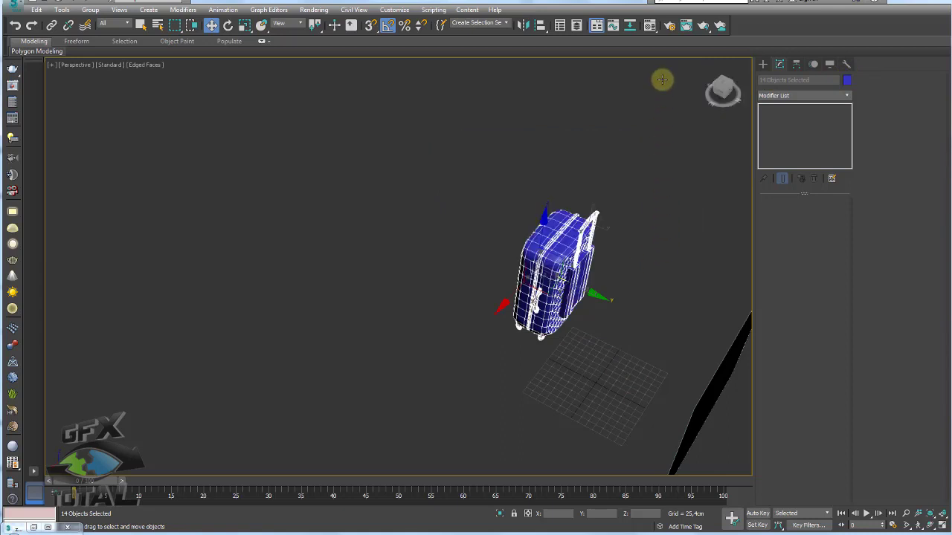
left_click(650, 25)
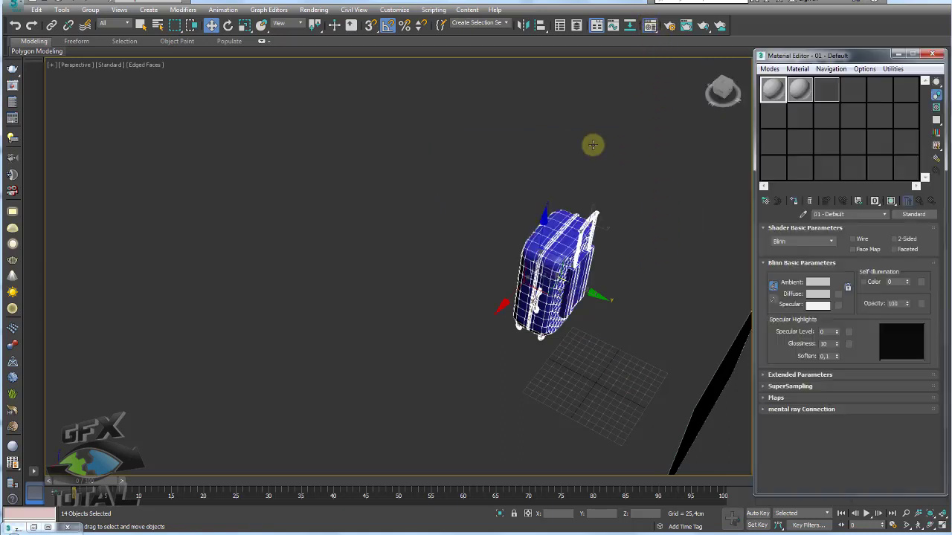
left_click(794, 202)
left_click(931, 54)
Set the plane's object colour to black and bring the reference photo plane into view.
middle_click_drag(617, 280, 663, 287, "alt")
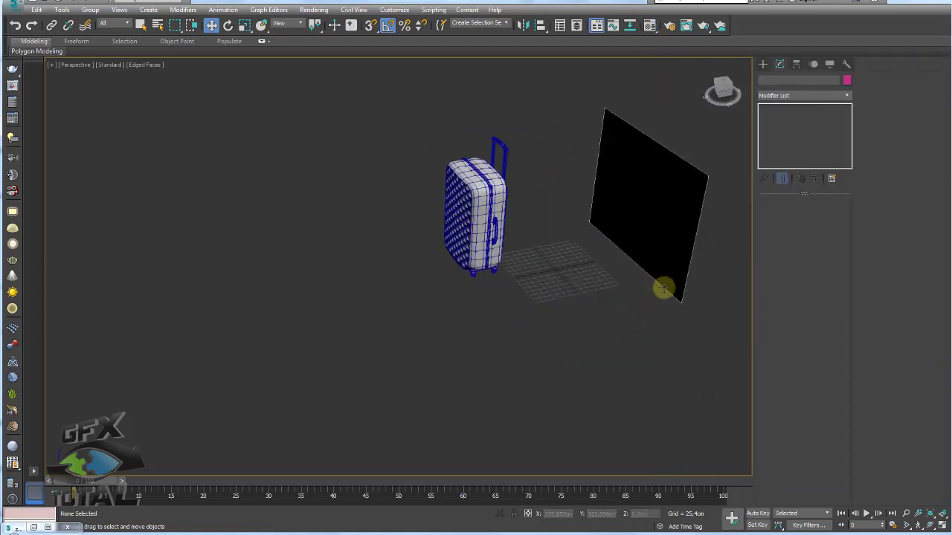
left_click(841, 79)
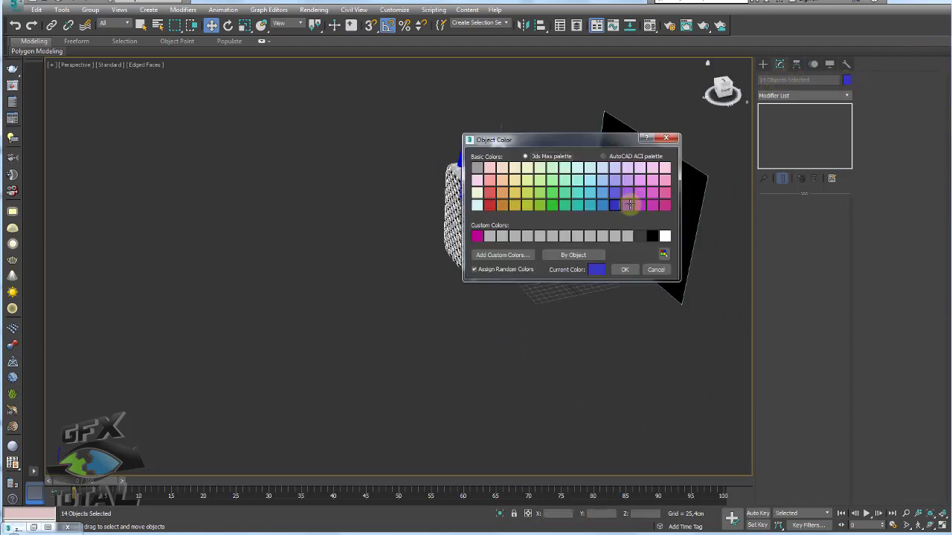
left_click(652, 233)
left_click(628, 268)
left_click(606, 276)
mouse_move(606, 276)
middle_mouse_down("alt")
mouse_move(523, 238)
mouse_move(563, 236)
middle_mouse_up("alt")
scroll(522, 238, "up", 5)
scroll(523, 251, "down", 5)
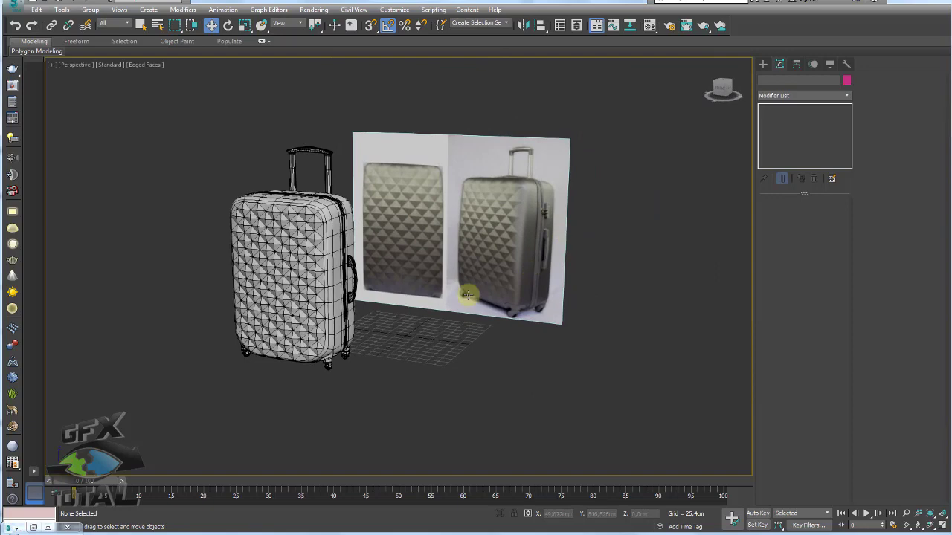
key("F4")
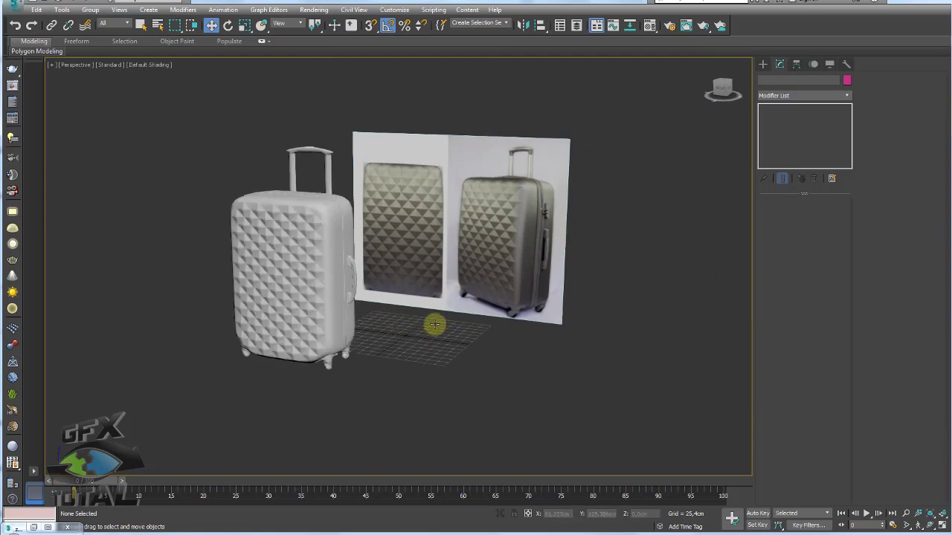
scroll(428, 330, "up", 5)
scroll(387, 316, "down", 4)
scroll(357, 308, "down", 1)
middle_click_drag(349, 315, 339, 319, "alt")
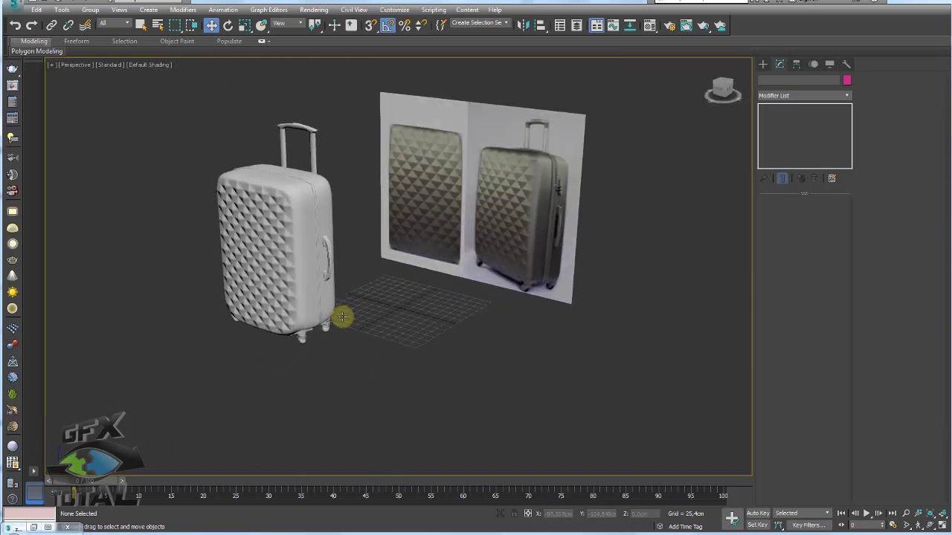
scroll(340, 319, "up", 5)
scroll(400, 378, "down", 2)
scroll(404, 342, "up", 2)
scroll(404, 339, "down", 2)
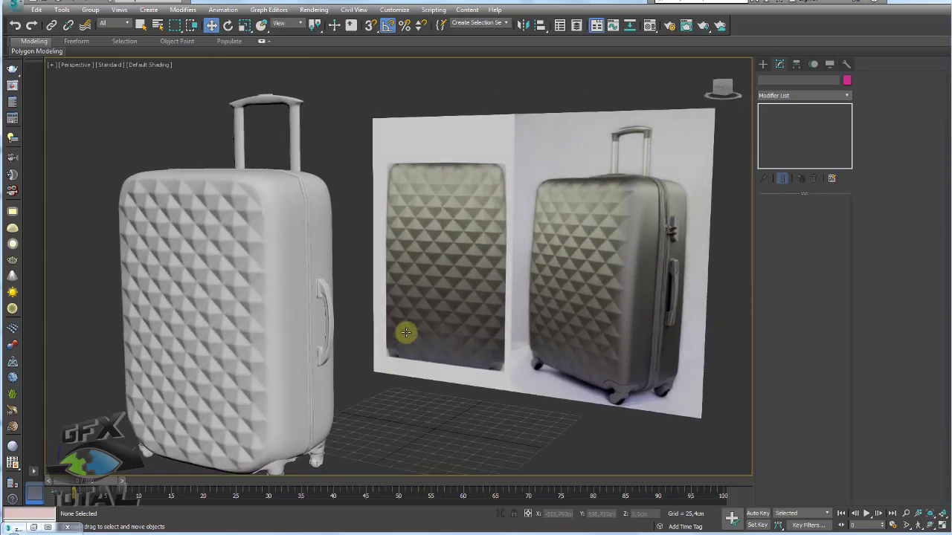
mouse_move(404, 329)
middle_mouse_down("alt")
mouse_move(453, 329)
mouse_move(366, 233)
middle_mouse_up("alt")
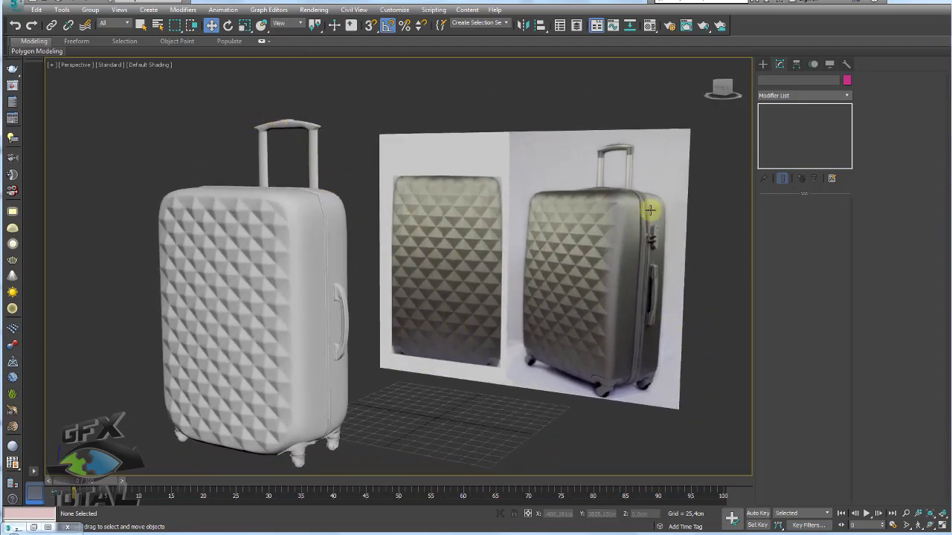
middle_click_drag(288, 316, 406, 278)
scroll(459, 239, "up", 3)
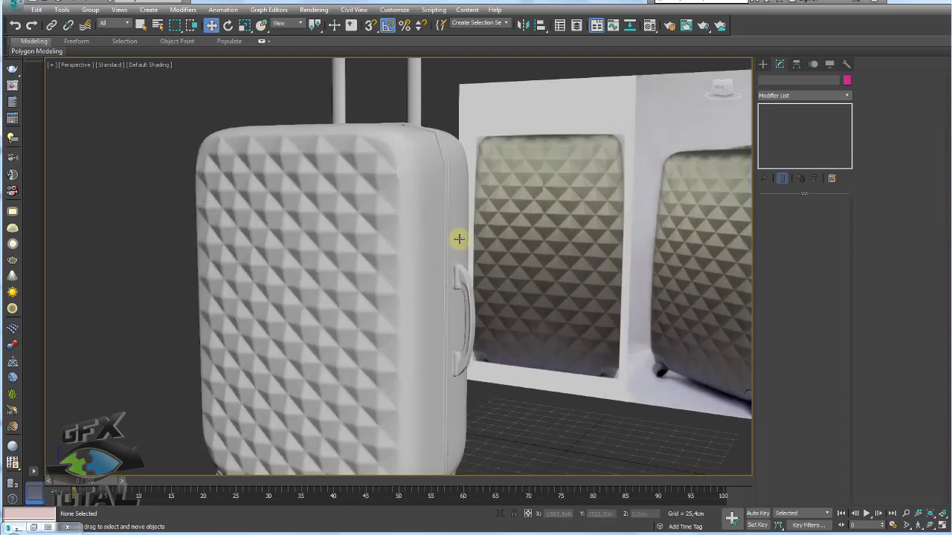
scroll(624, 272, "down", 2)
scroll(622, 273, "down", 2)
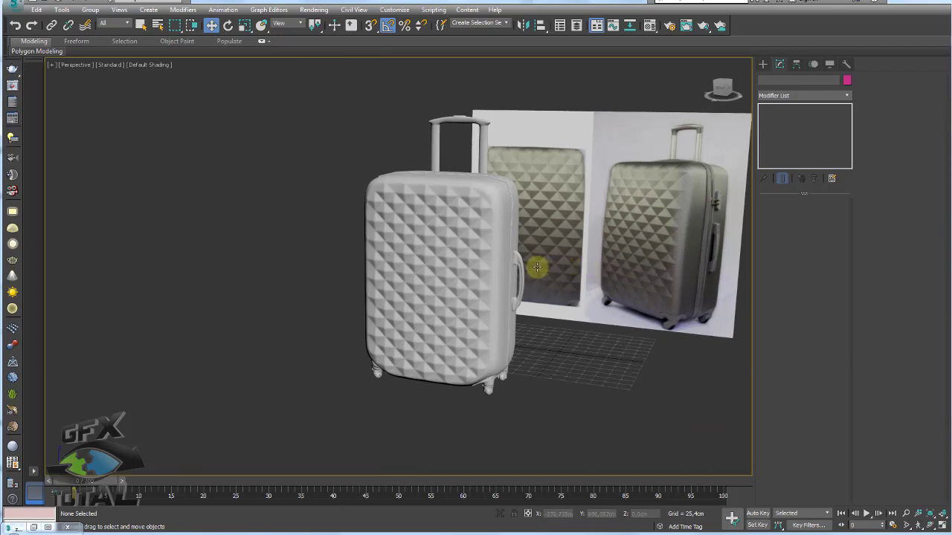
middle_click_drag(537, 272, 382, 246)
scroll(378, 243, "up", 2)
scroll(378, 243, "up", 2)
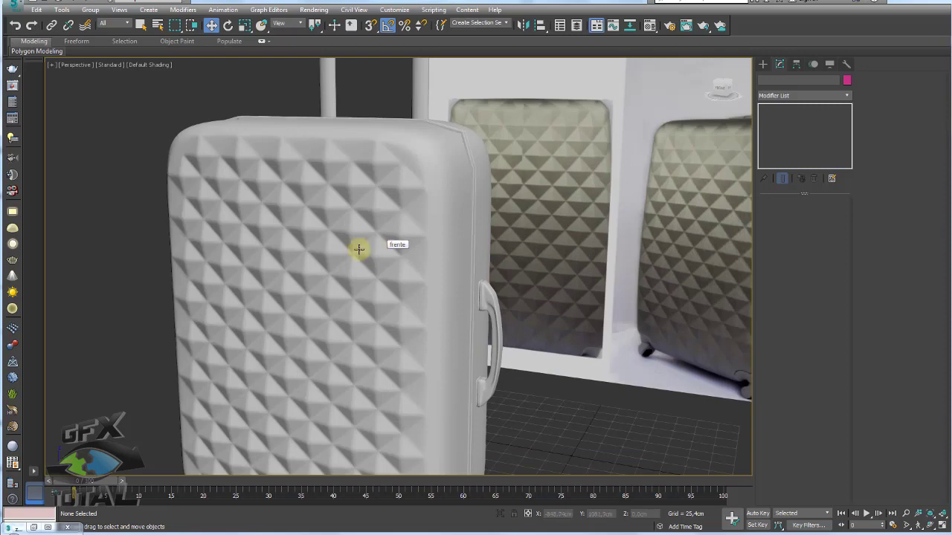
scroll(361, 255, "down", 2)
left_click(444, 285)
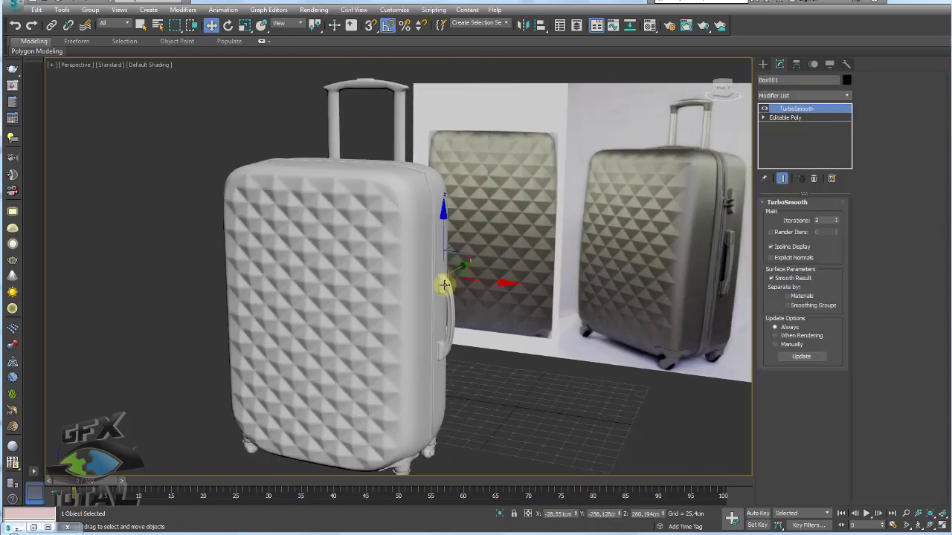
middle_click_drag(476, 290, 461, 287)
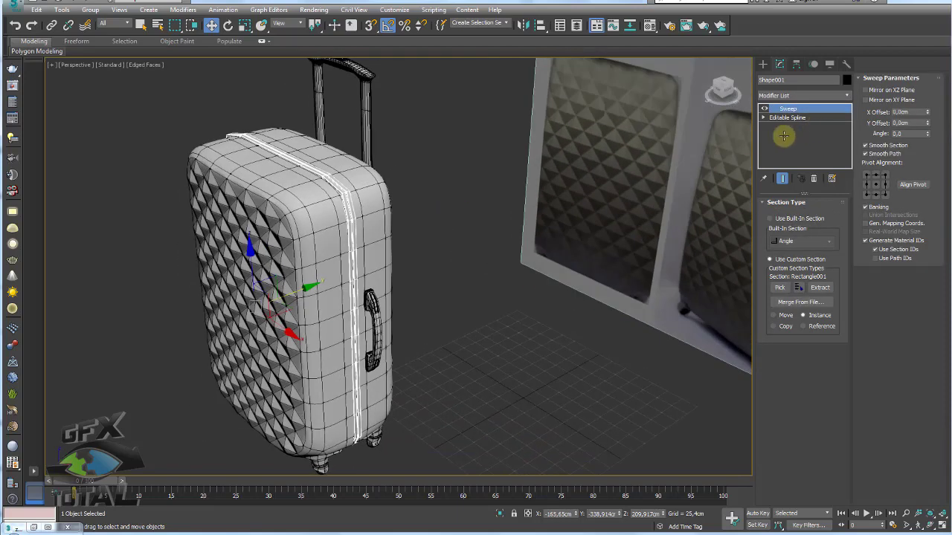
Apply TurboSmooth at 1 iteration to the Shape001 strap with Ctrl+T.
key("ctrl+t")
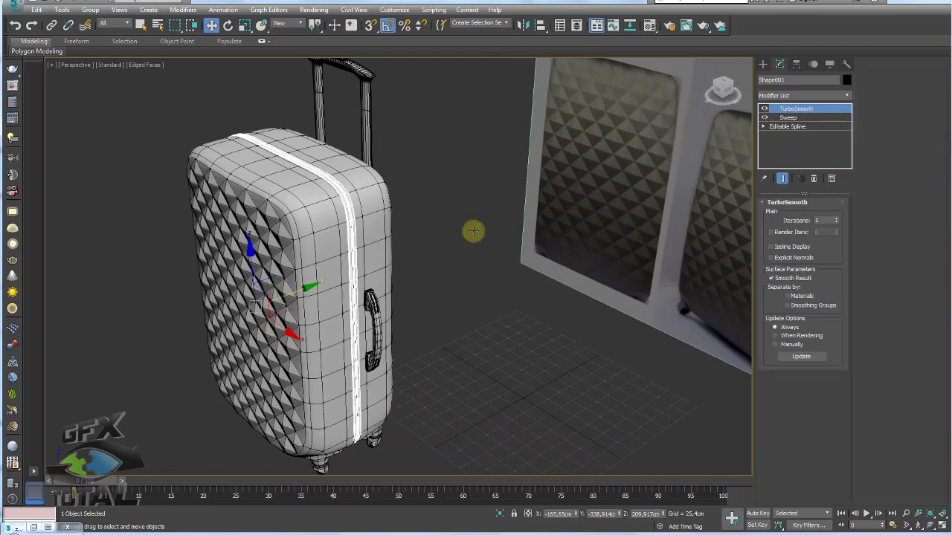
left_click(510, 255)
scroll(510, 255, "up", 3)
scroll(467, 259, "up", 3)
scroll(455, 263, "down", 3)
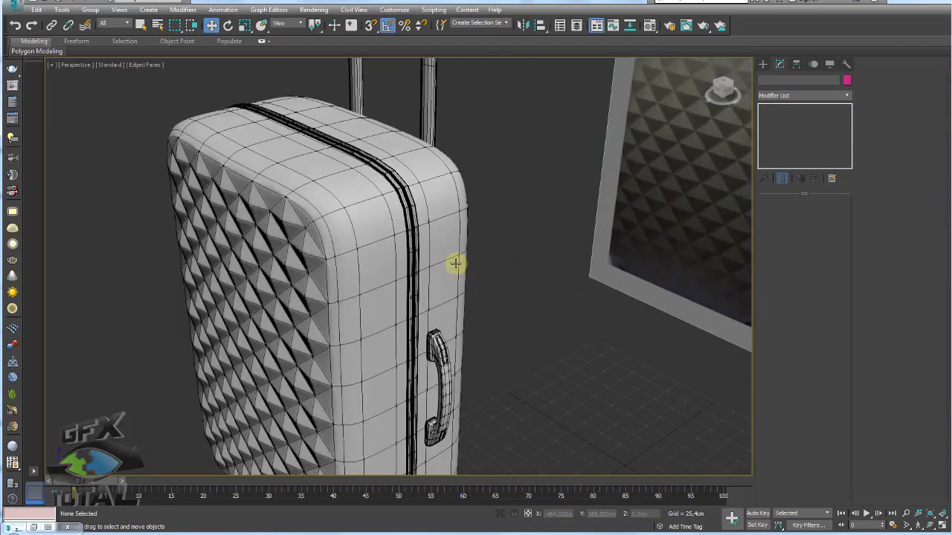